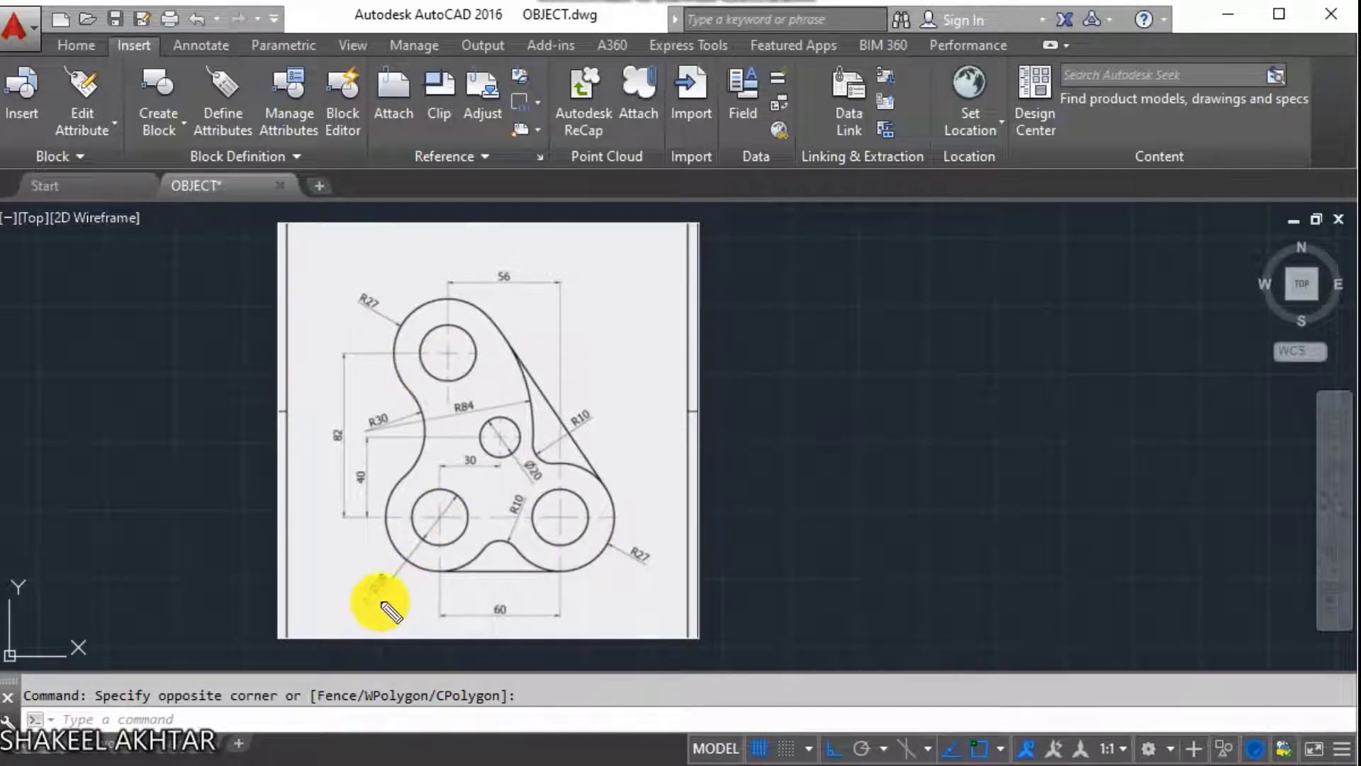
Circle the lower-left hole callout and both R27 labels in red, and arrow the lower-left lobe.
drag(389, 563, 394, 590)
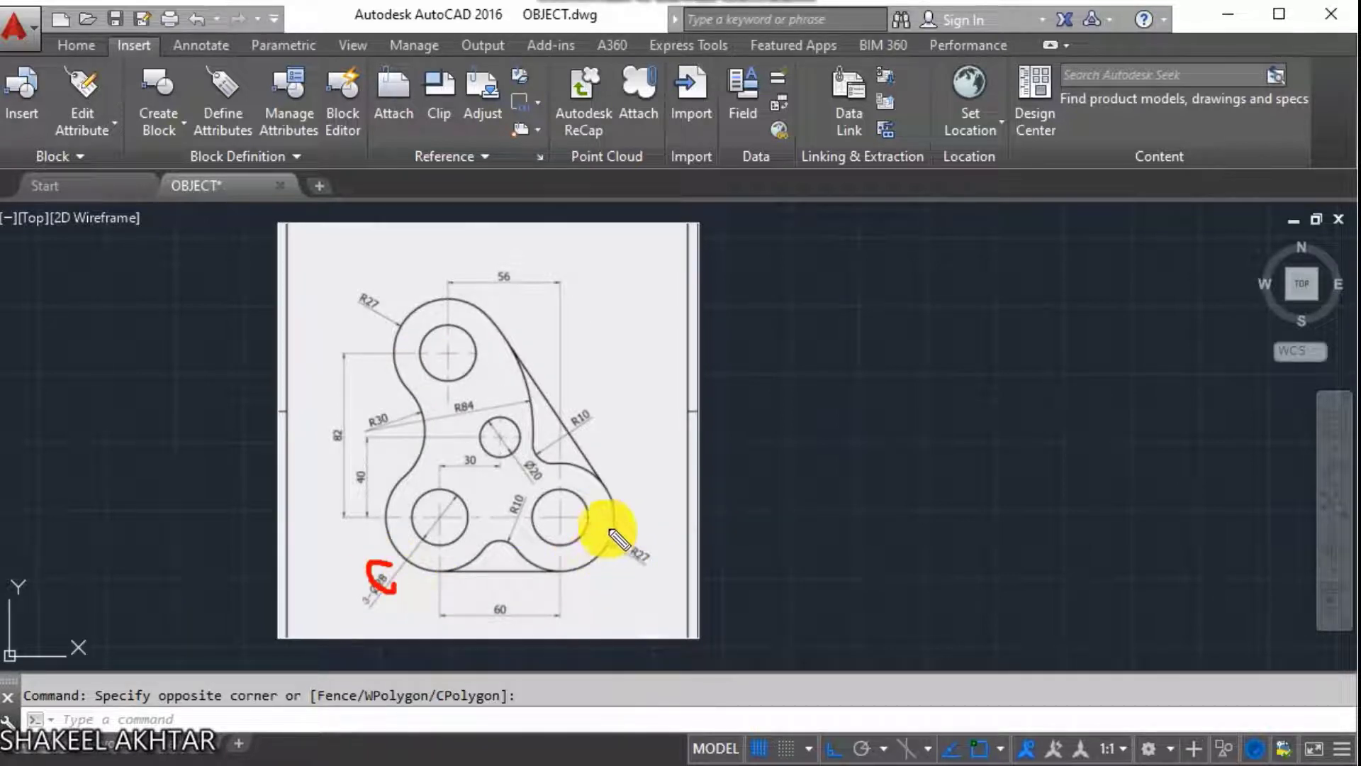
mouse_move(610, 530)
mouse_down()
mouse_move(633, 541)
mouse_move(632, 562)
mouse_move(647, 550)
mouse_move(638, 535)
mouse_up()
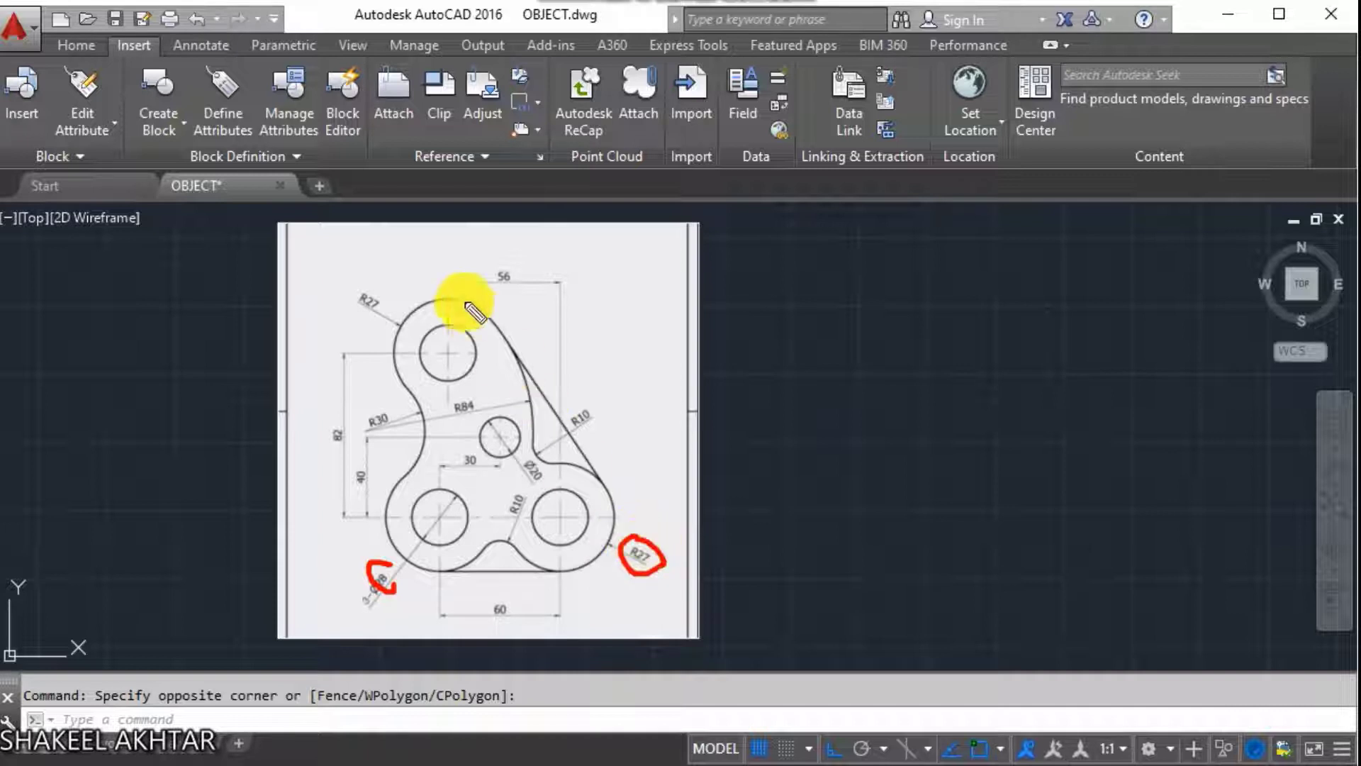
mouse_move(364, 279)
mouse_down()
mouse_move(365, 325)
mouse_move(391, 309)
mouse_up()
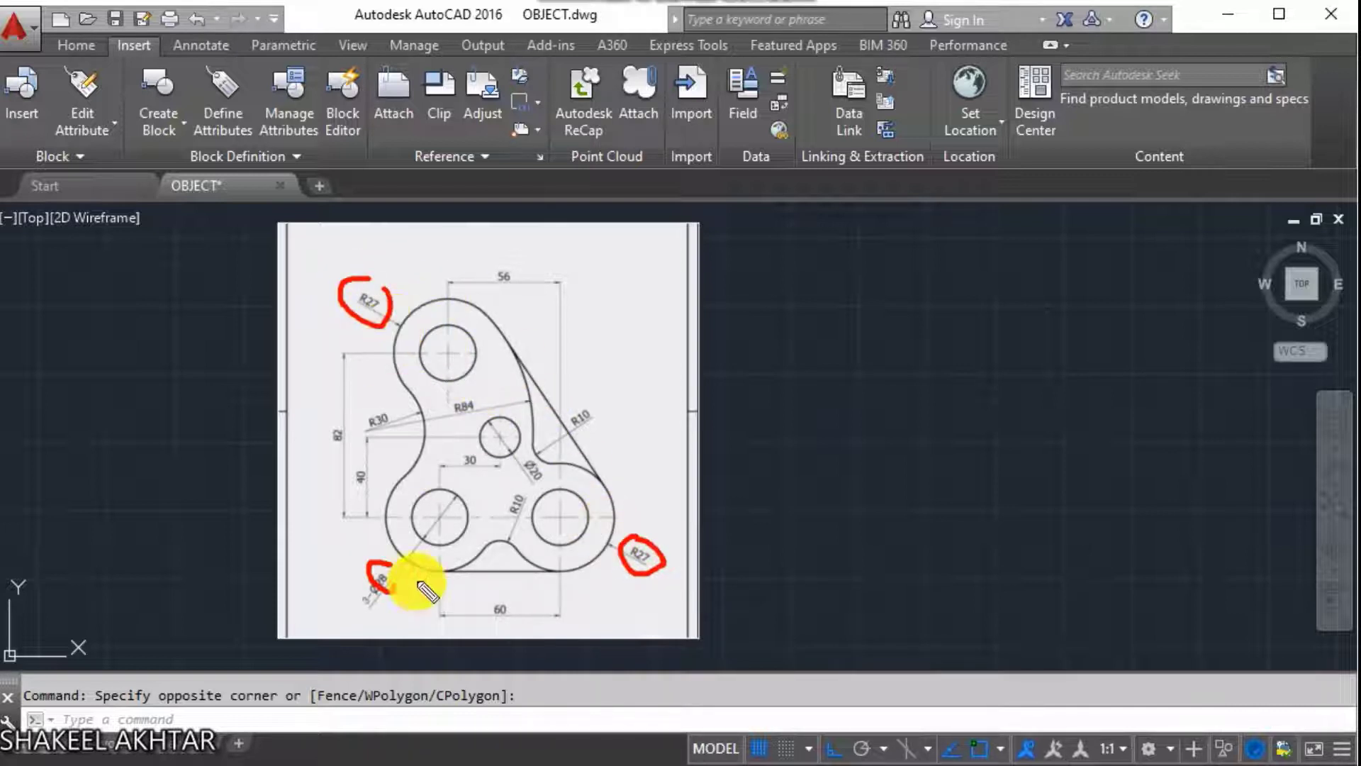
drag(417, 601, 418, 563)
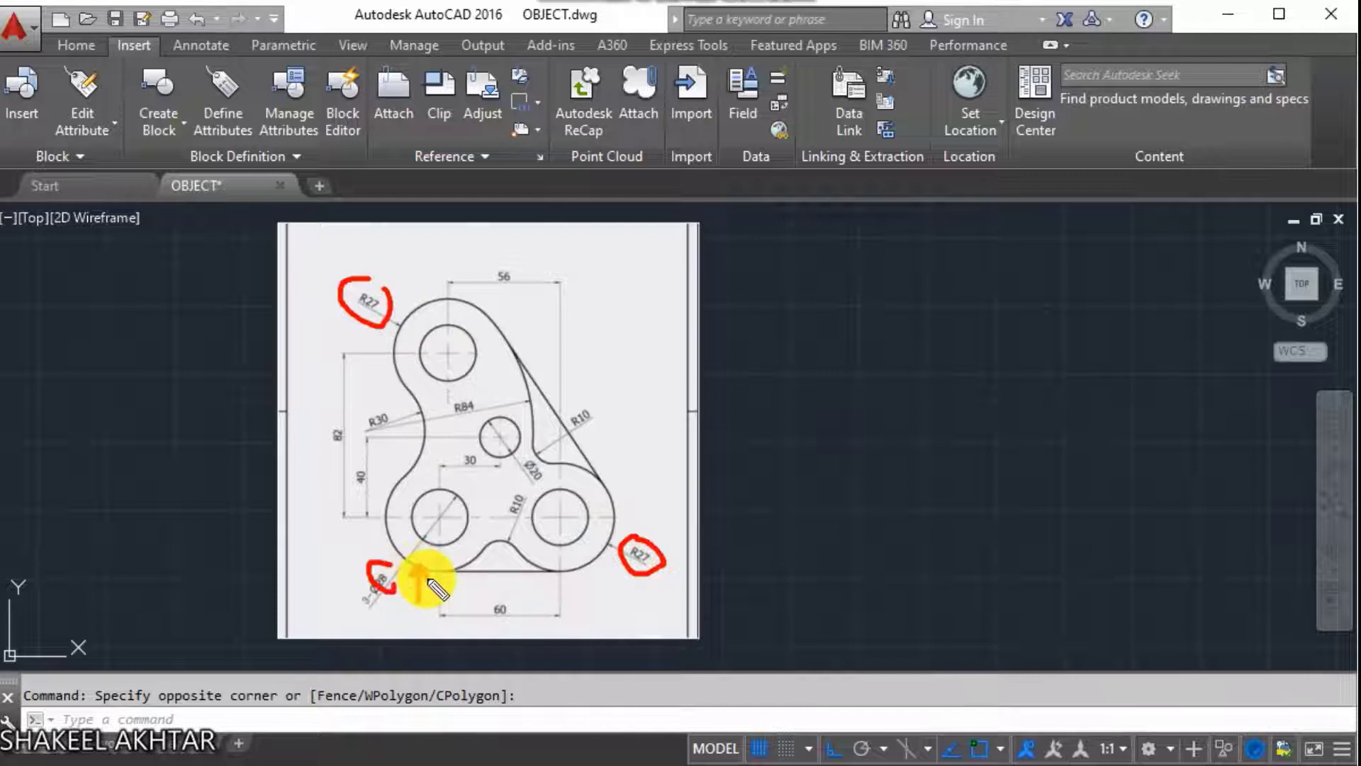
Dot the two hole centres, circle Ø20, trace the R30 arc, and circle 56 and 60.
click(439, 519)
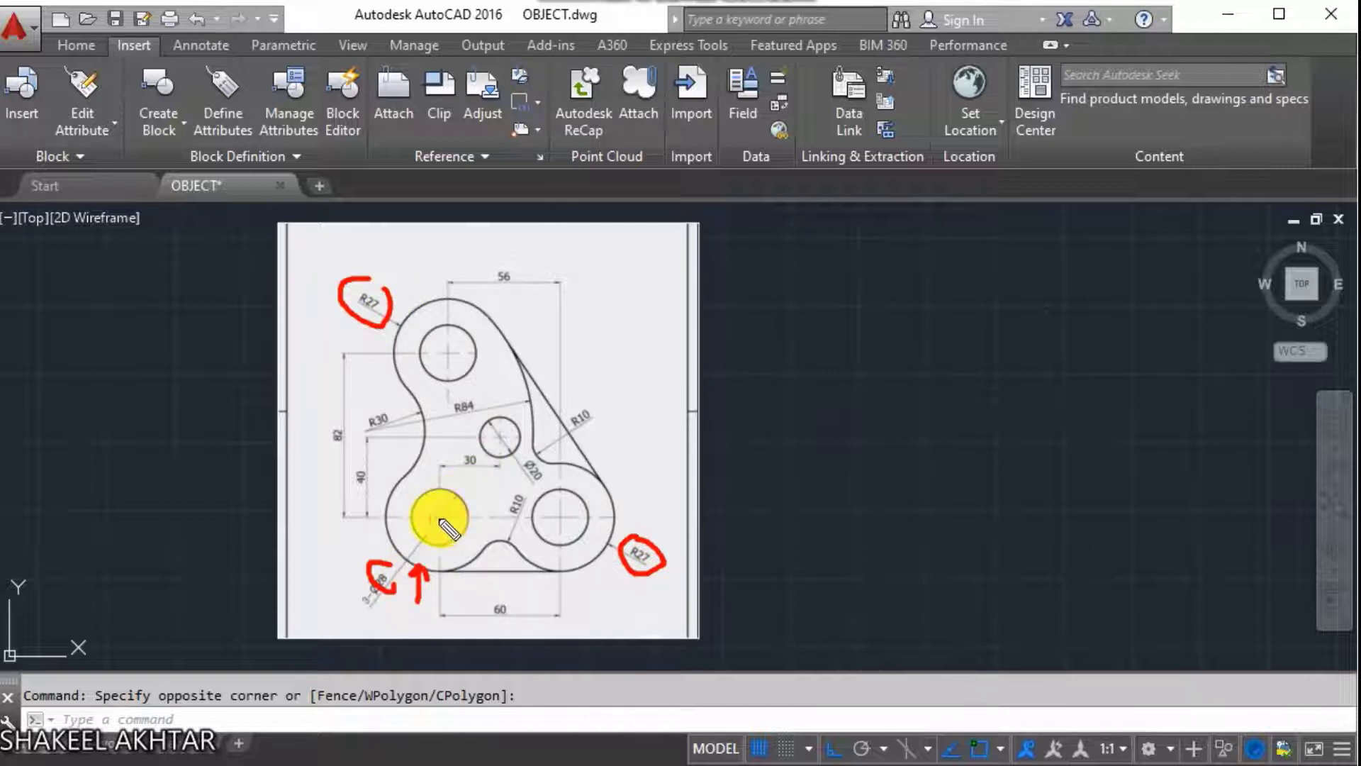
click(500, 440)
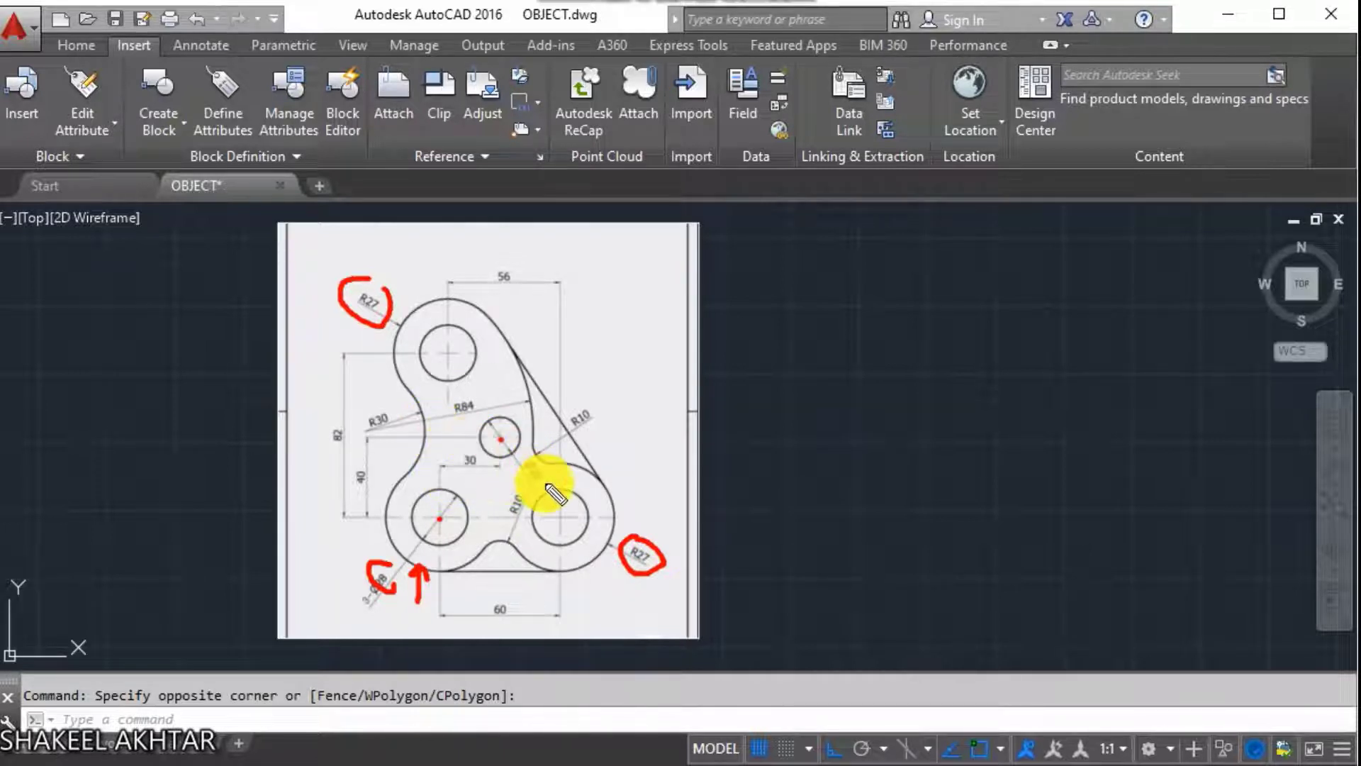
drag(494, 451, 516, 459)
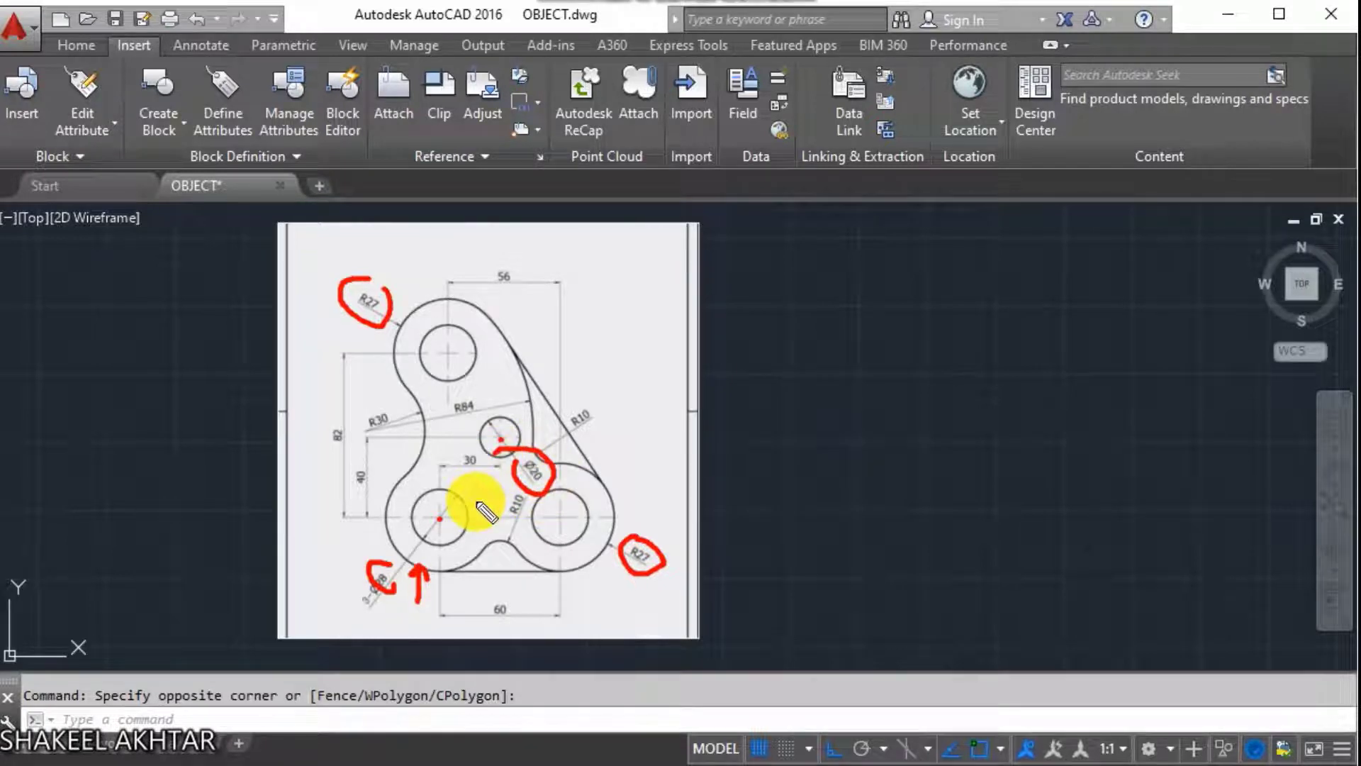
drag(409, 392, 413, 470)
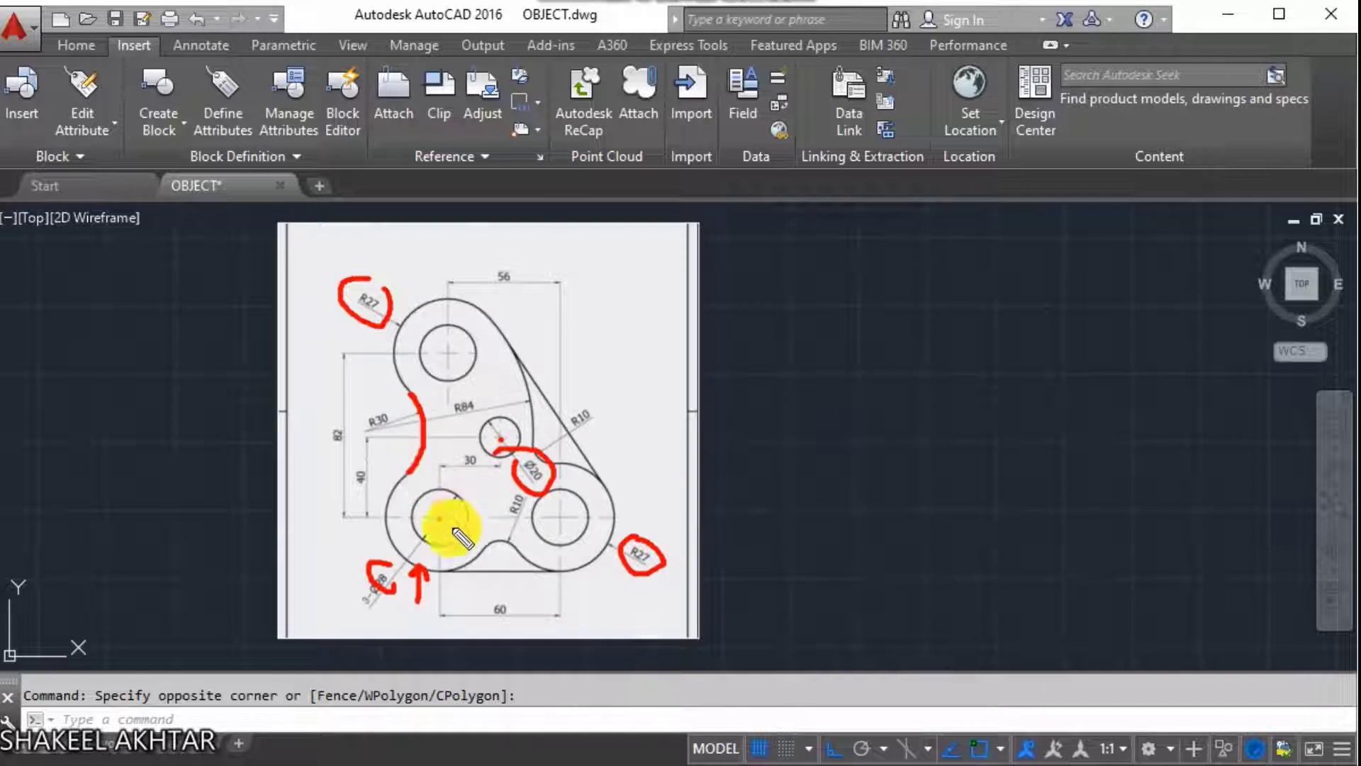
mouse_move(513, 267)
mouse_down()
mouse_move(488, 282)
mouse_move(516, 274)
mouse_up()
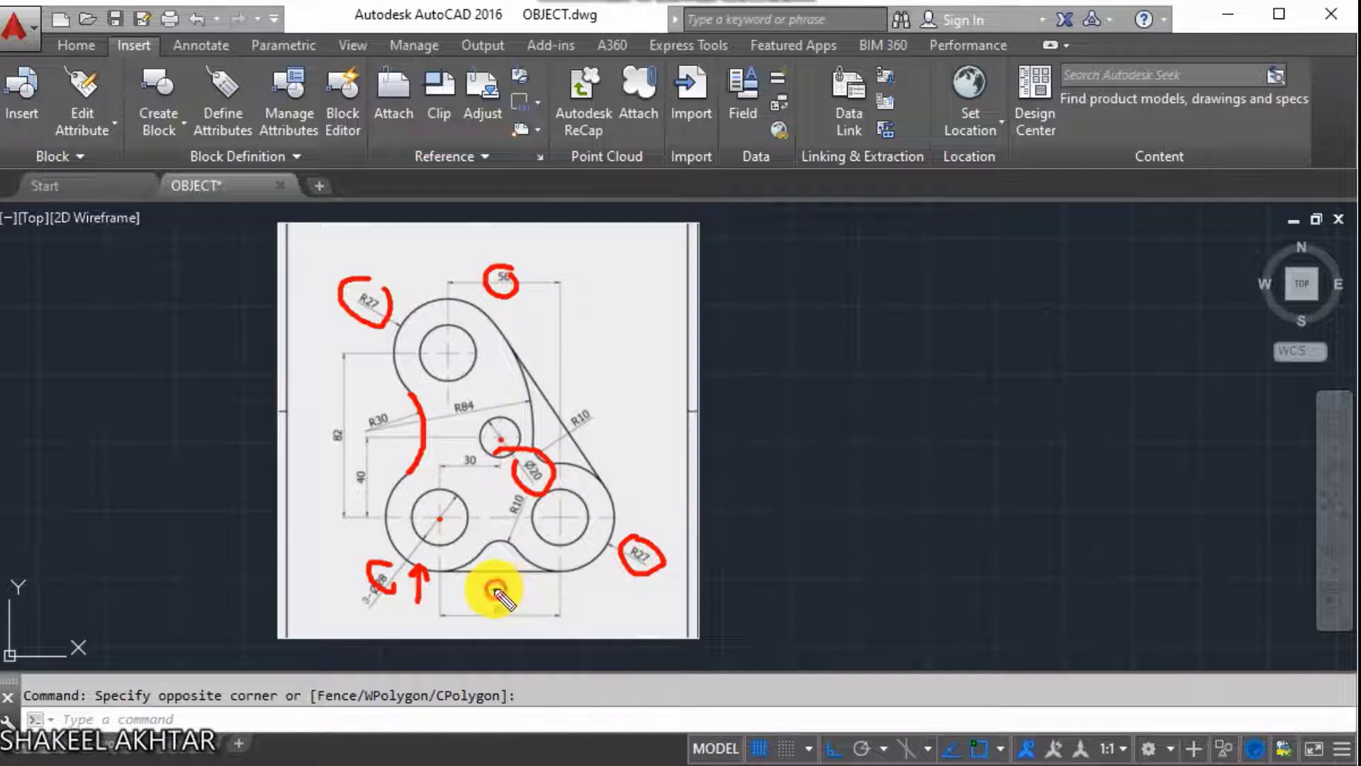
mouse_move(494, 590)
mouse_down()
mouse_move(477, 617)
mouse_move(501, 632)
mouse_move(517, 608)
mouse_move(501, 594)
mouse_up()
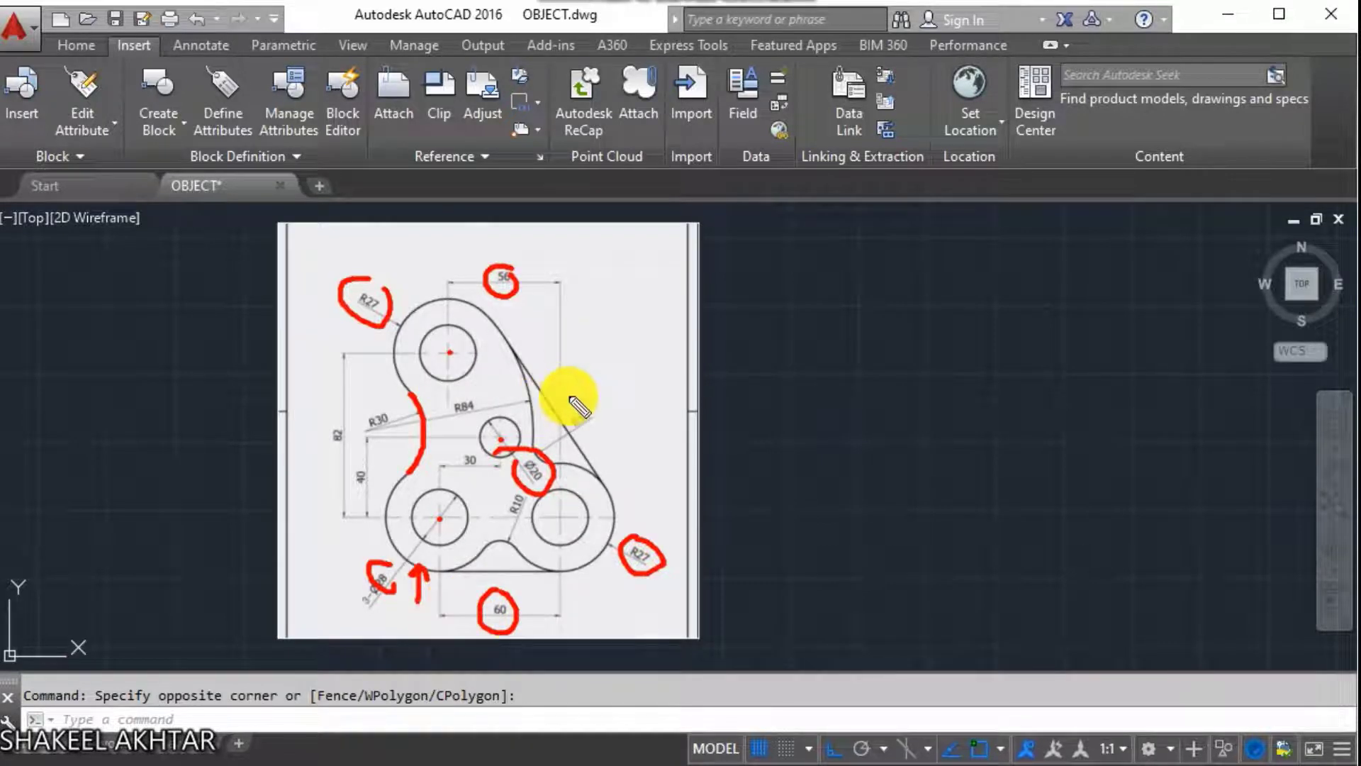
Mark the R10 fillets, tangent points, lower-right lobe radius and right tangent line in red.
mouse_move(532, 410)
mouse_down()
mouse_move(577, 425)
mouse_move(567, 400)
mouse_up()
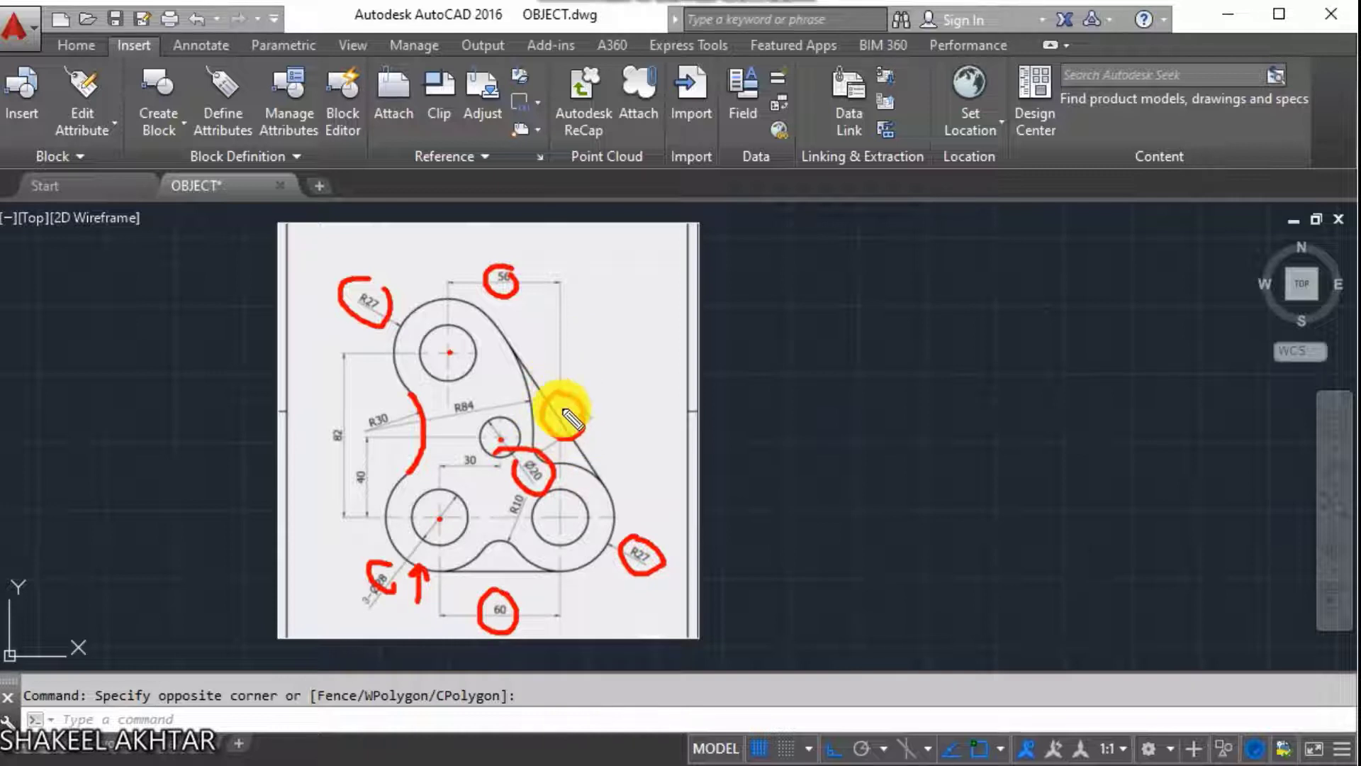
drag(613, 482, 597, 499)
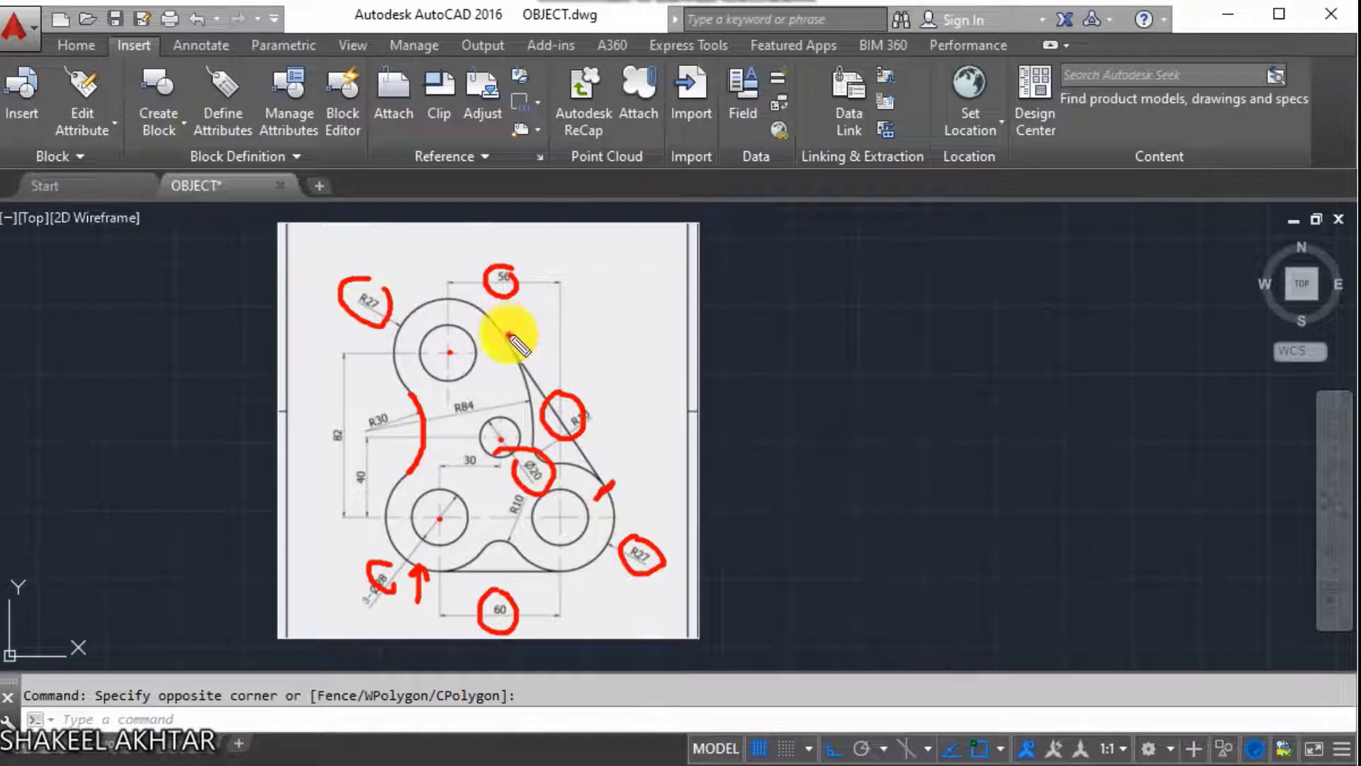
drag(519, 331, 484, 359)
mouse_move(618, 515)
mouse_down()
mouse_move(556, 519)
mouse_move(610, 499)
mouse_up()
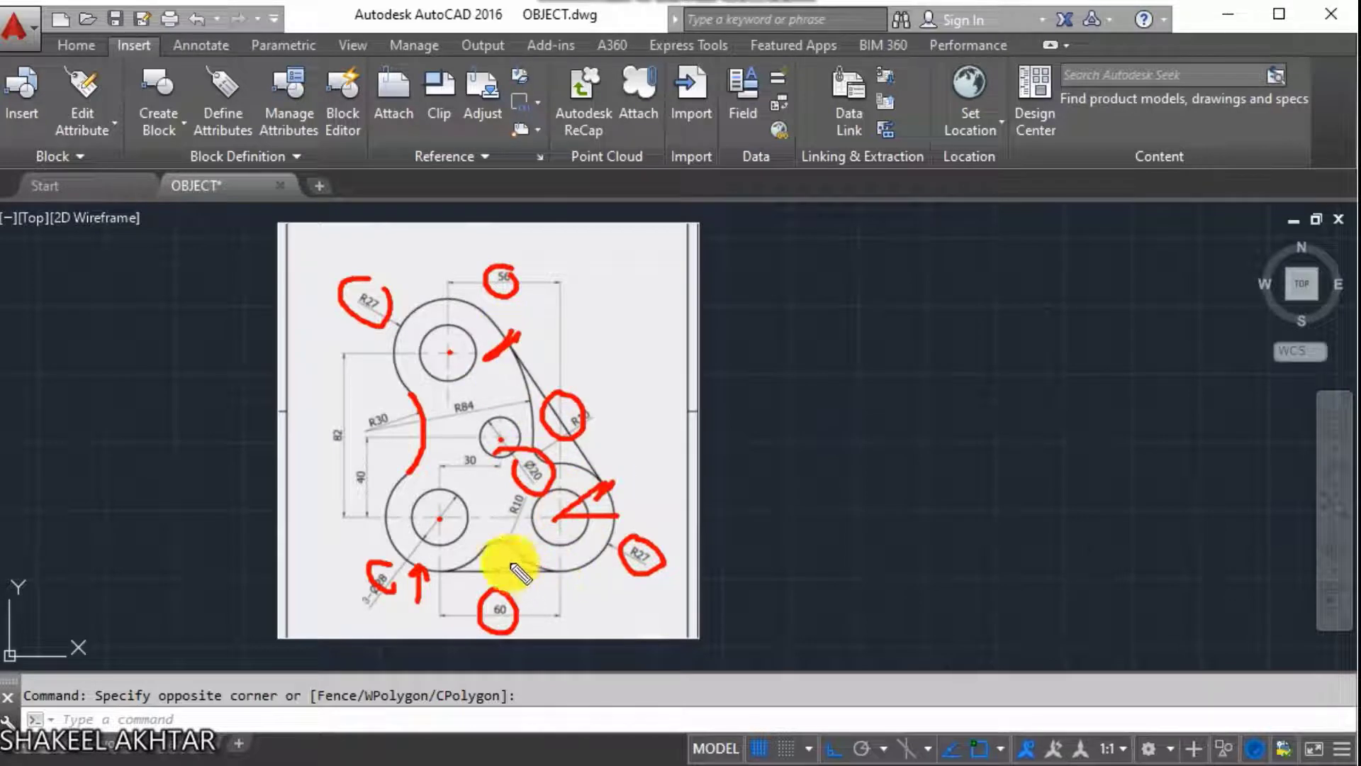
mouse_move(492, 521)
mouse_down()
mouse_move(530, 547)
mouse_move(531, 523)
mouse_up()
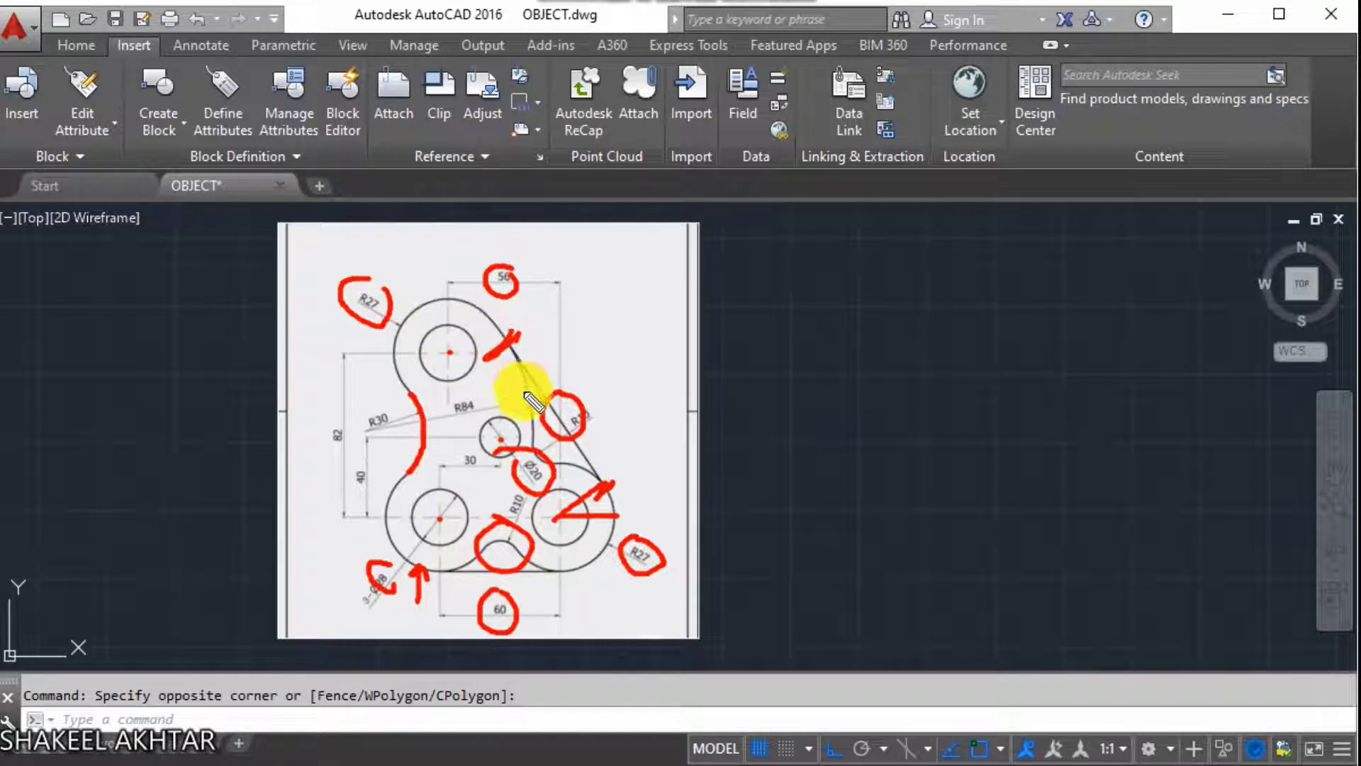
drag(519, 365, 530, 419)
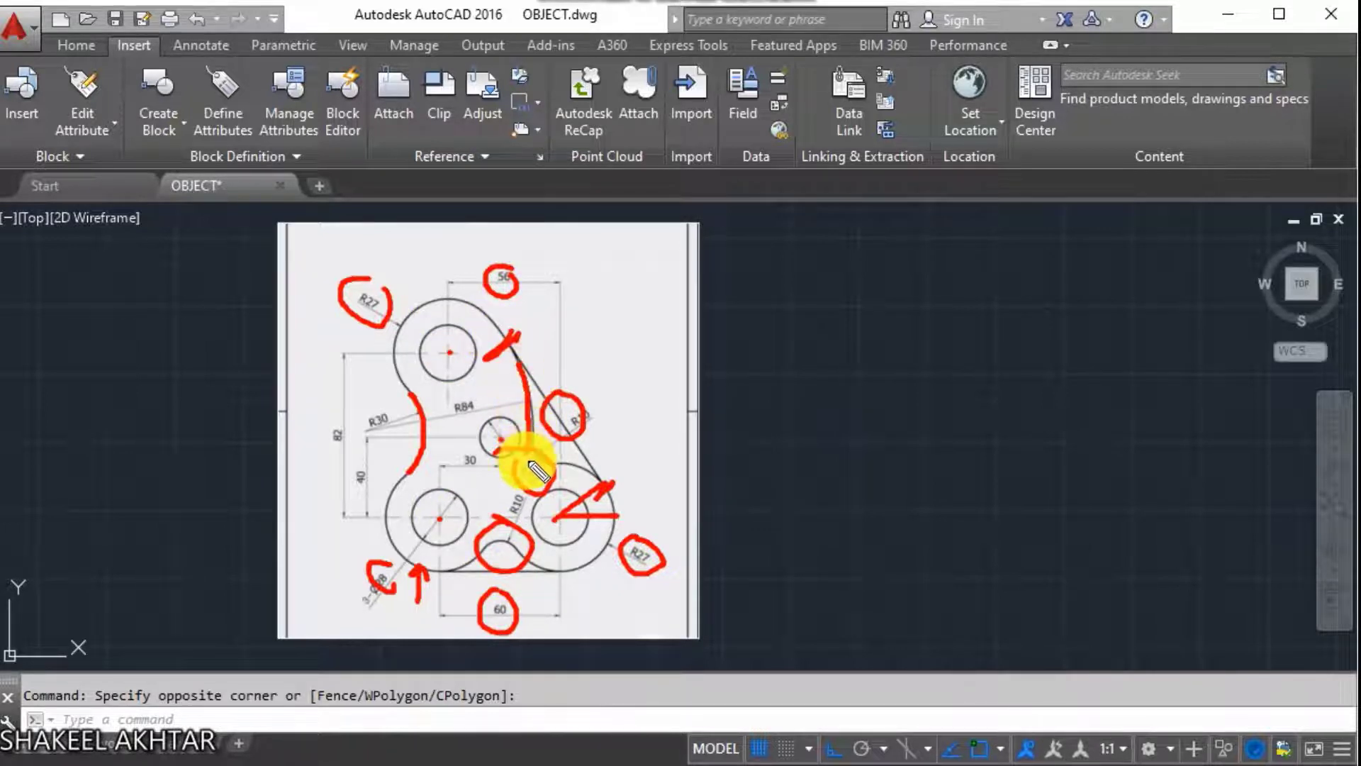
Circle the Ø20 and R30 labels, extend the R30 arc mark, and add a review checkmark.
drag(536, 465, 522, 492)
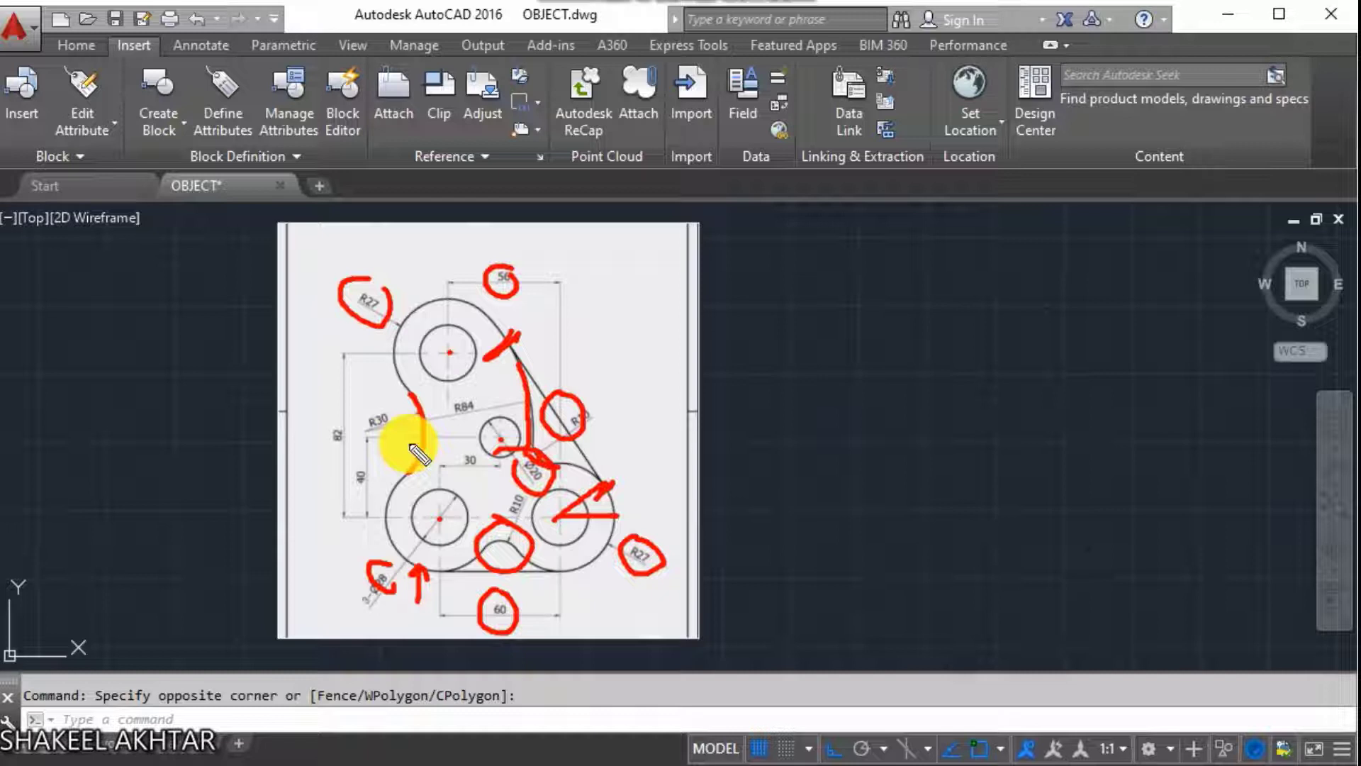
drag(413, 448, 412, 472)
mouse_move(517, 411)
mouse_down()
mouse_move(523, 389)
mouse_move(453, 414)
mouse_up()
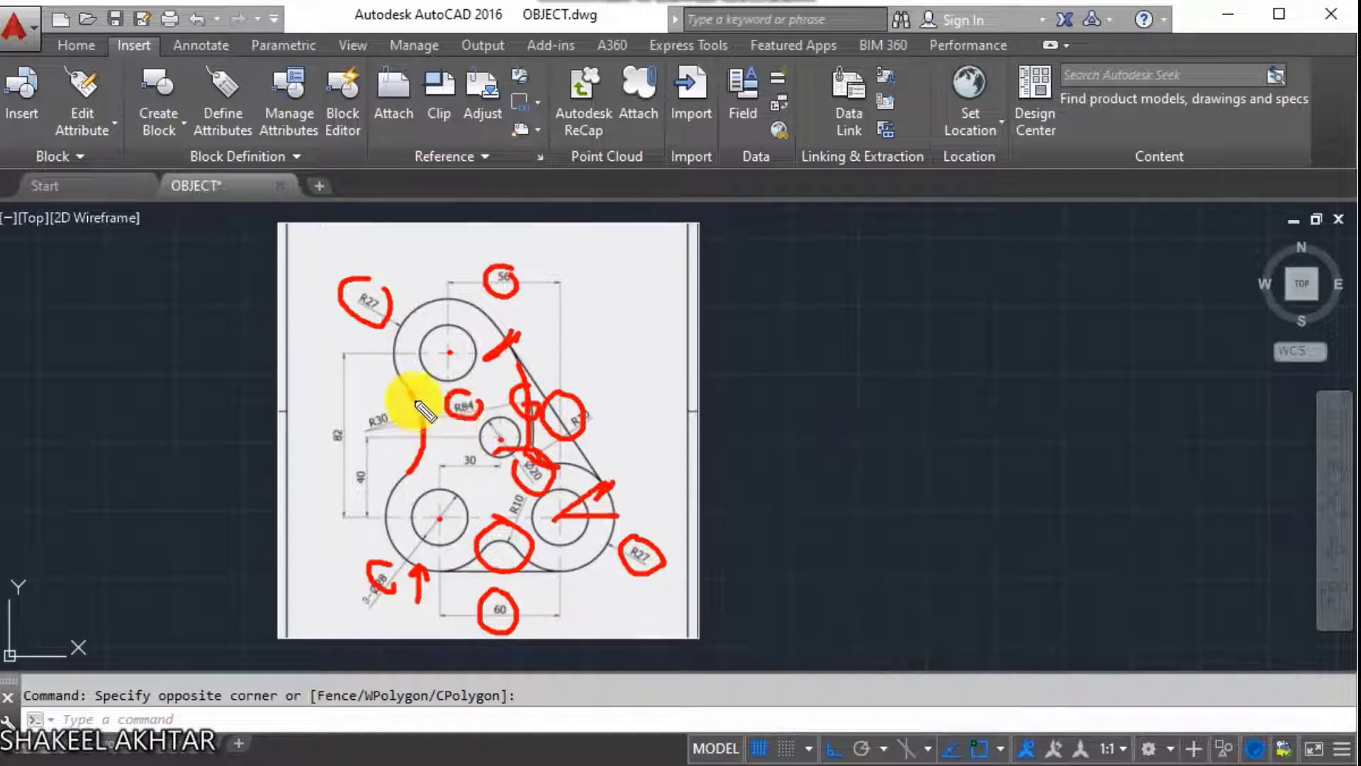
drag(375, 418, 373, 406)
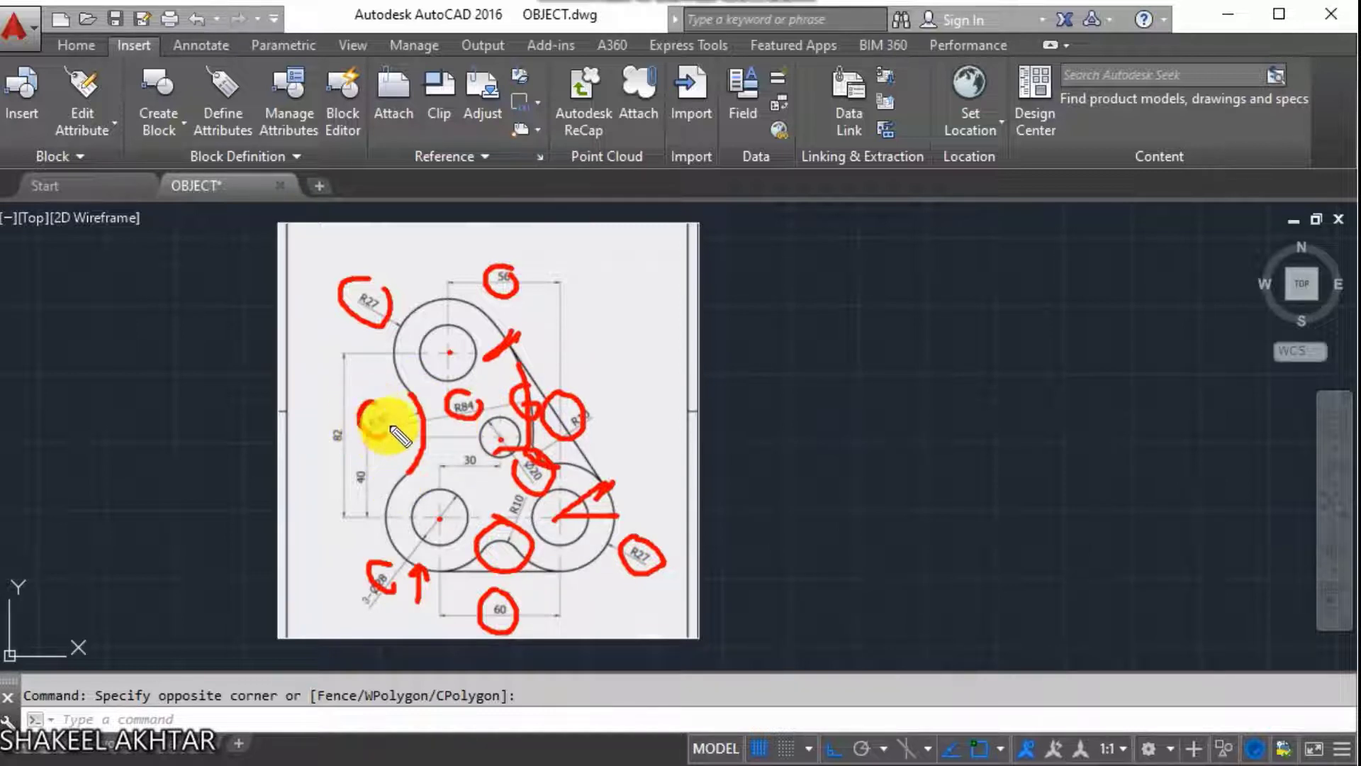
mouse_move(516, 533)
mouse_down()
mouse_move(509, 551)
mouse_move(556, 468)
mouse_up()
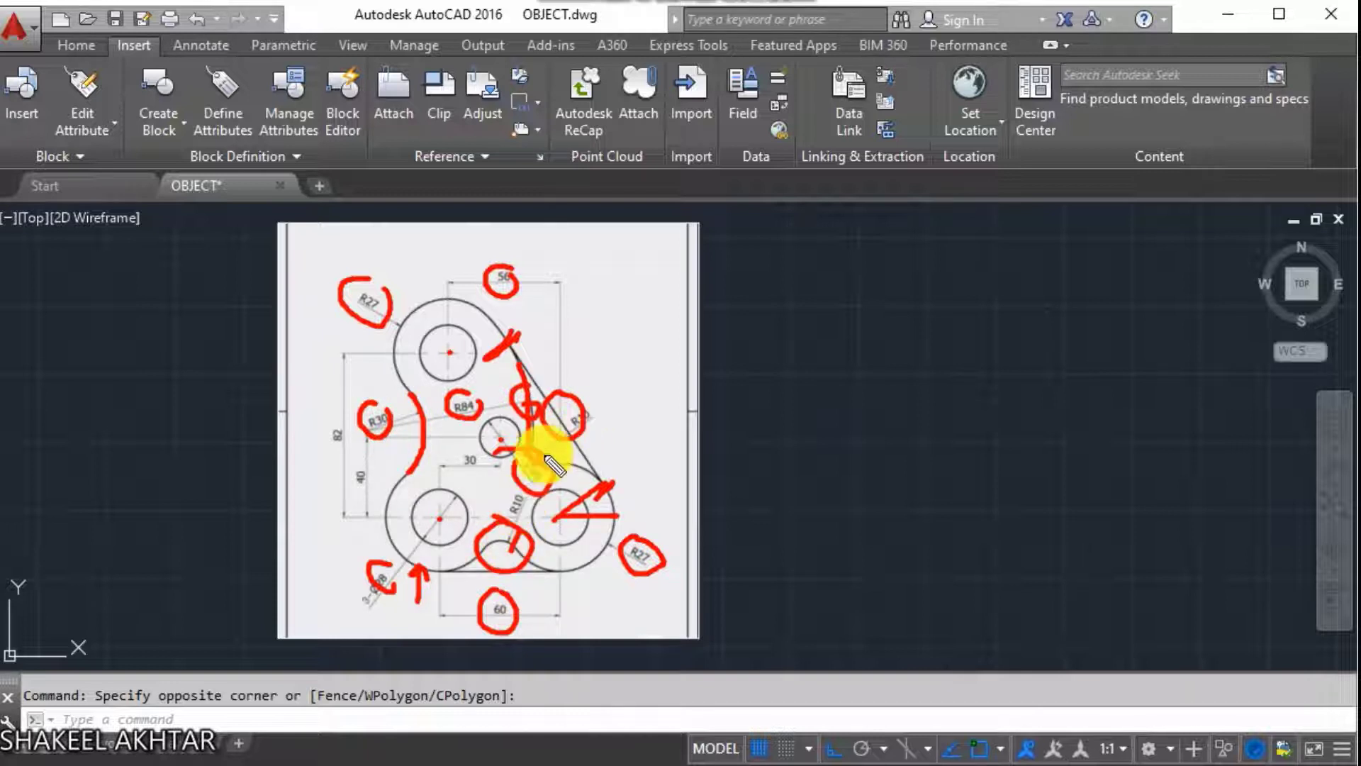
drag(603, 415, 647, 389)
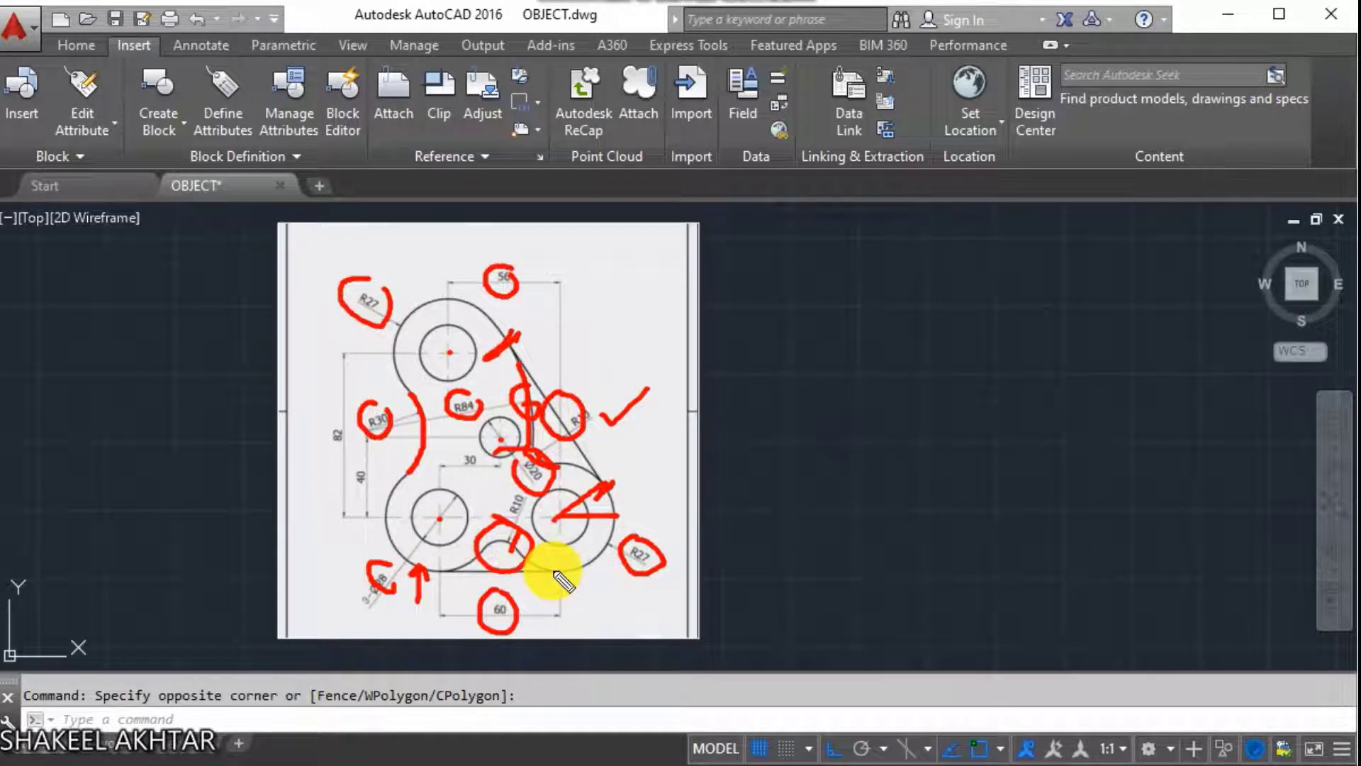
Clear the red pen markings and shift the view so the image sits left.
key(Escape)
scroll(471, 577, down, 2)
text(l)
key(Return)
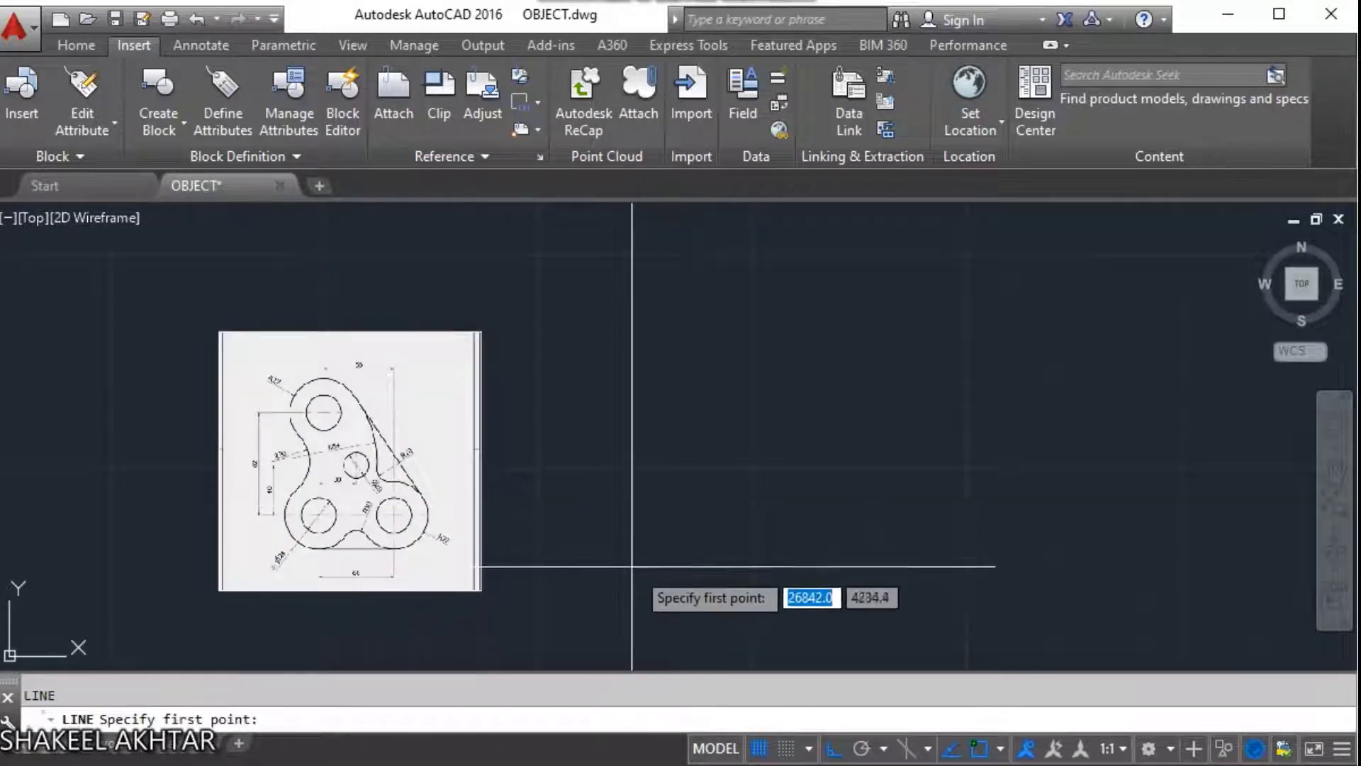
key(Escape)
middle_drag(658, 462, 595, 474)
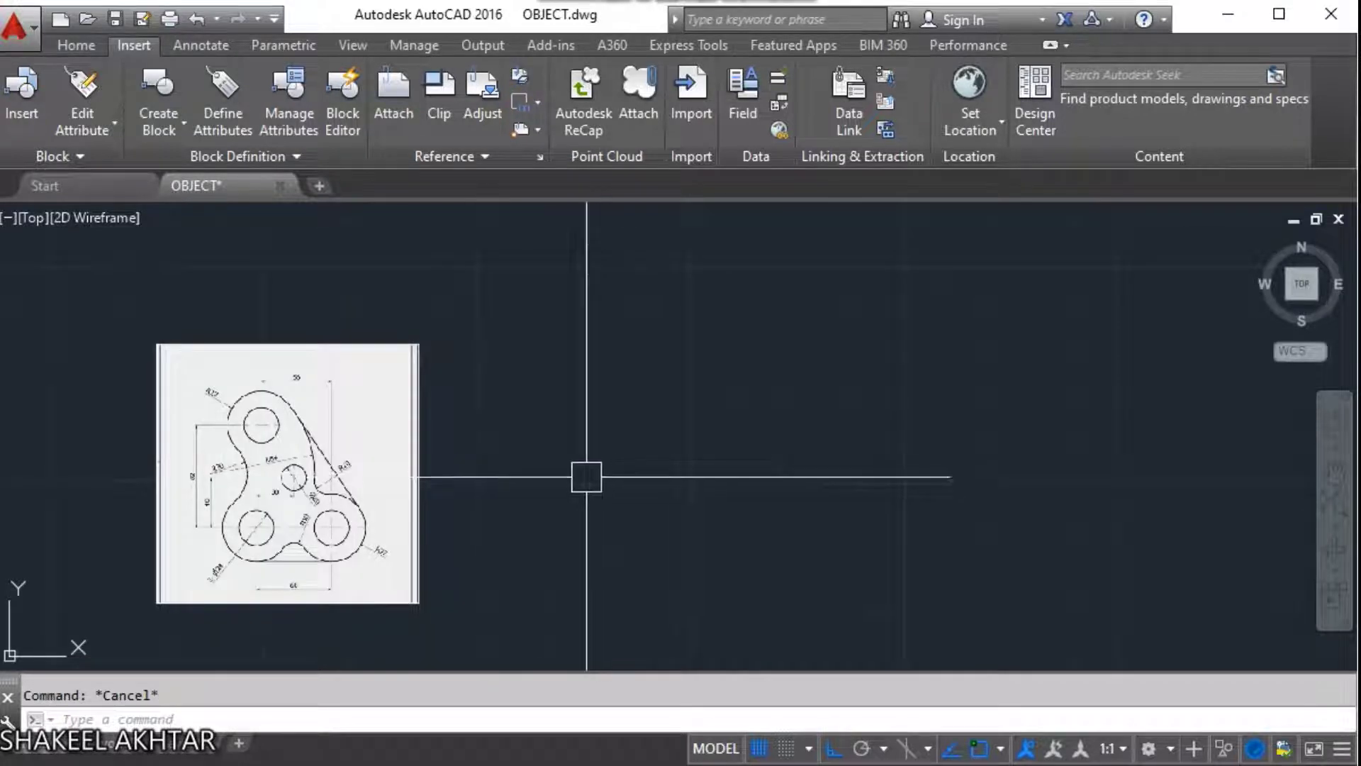
scroll(586, 477, up, 5)
scroll(492, 454, up, 3)
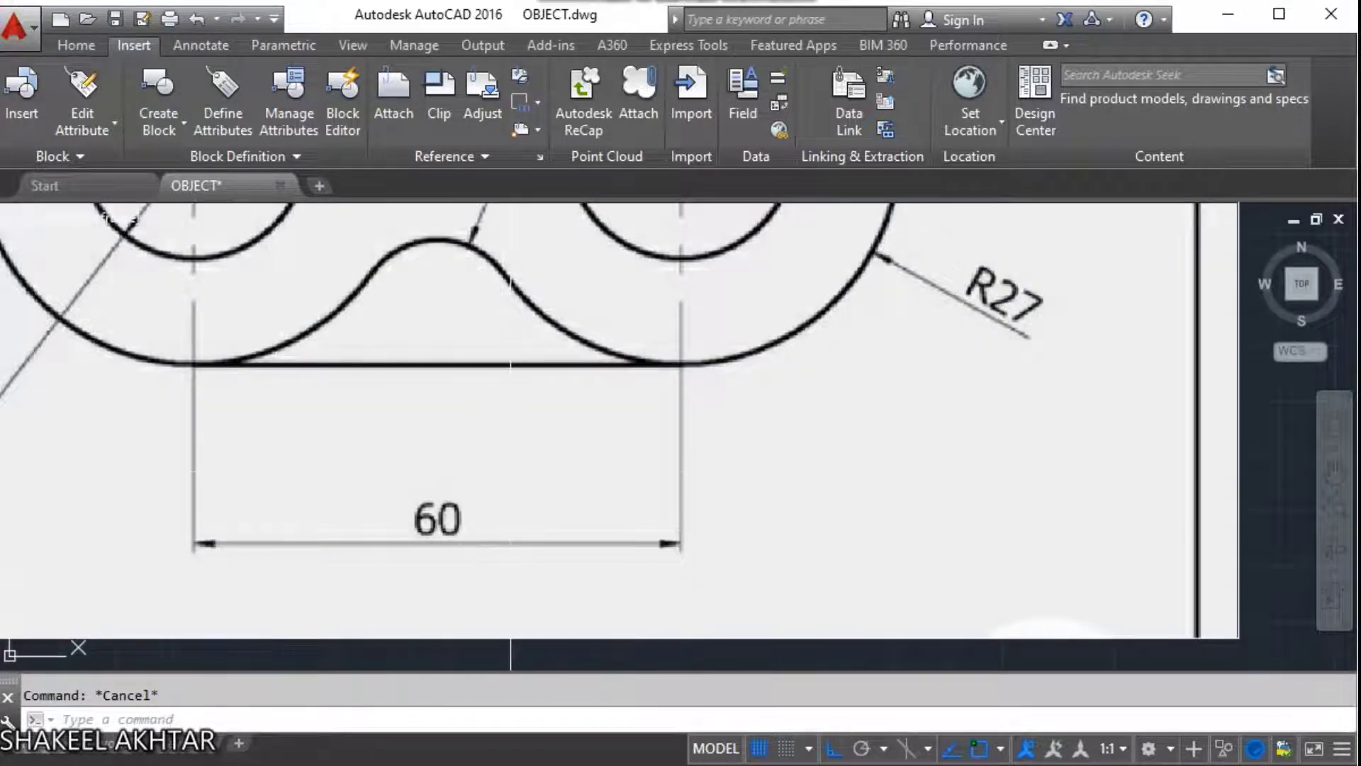
scroll(412, 365, down, 3)
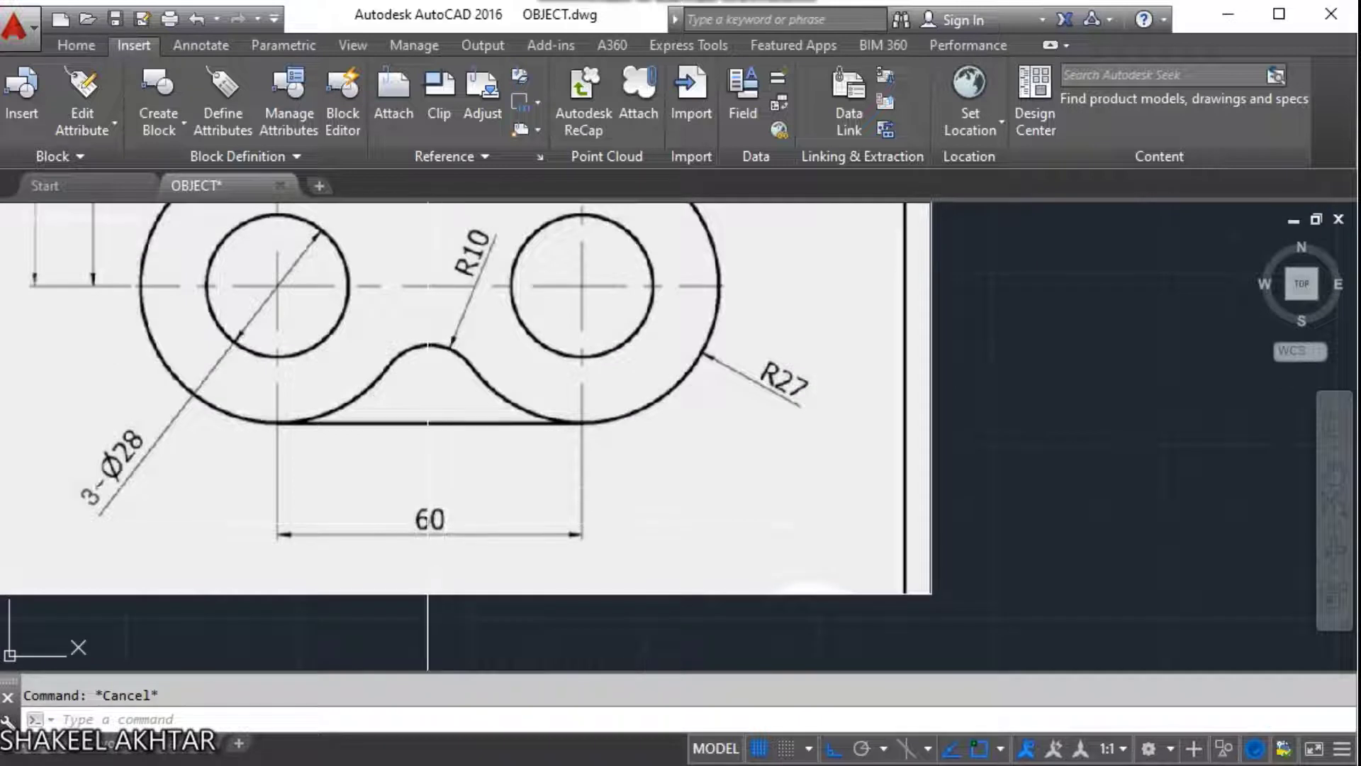
scroll(553, 528, down, 3)
text(l)
key(Return)
key(Escape)
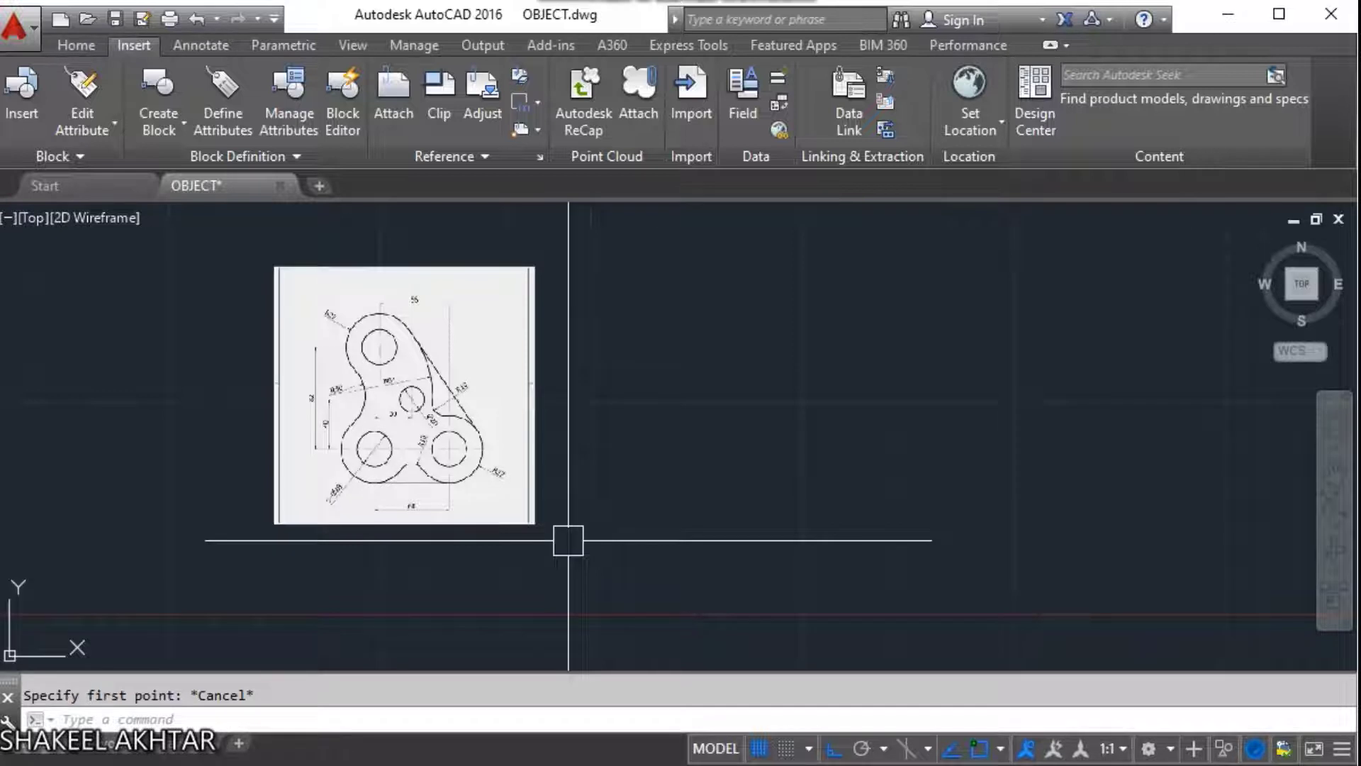
Draw a 60-unit horizontal line starting below the reference image.
text(l)
key(Return)
scroll(693, 480, up, 3)
click(622, 482)
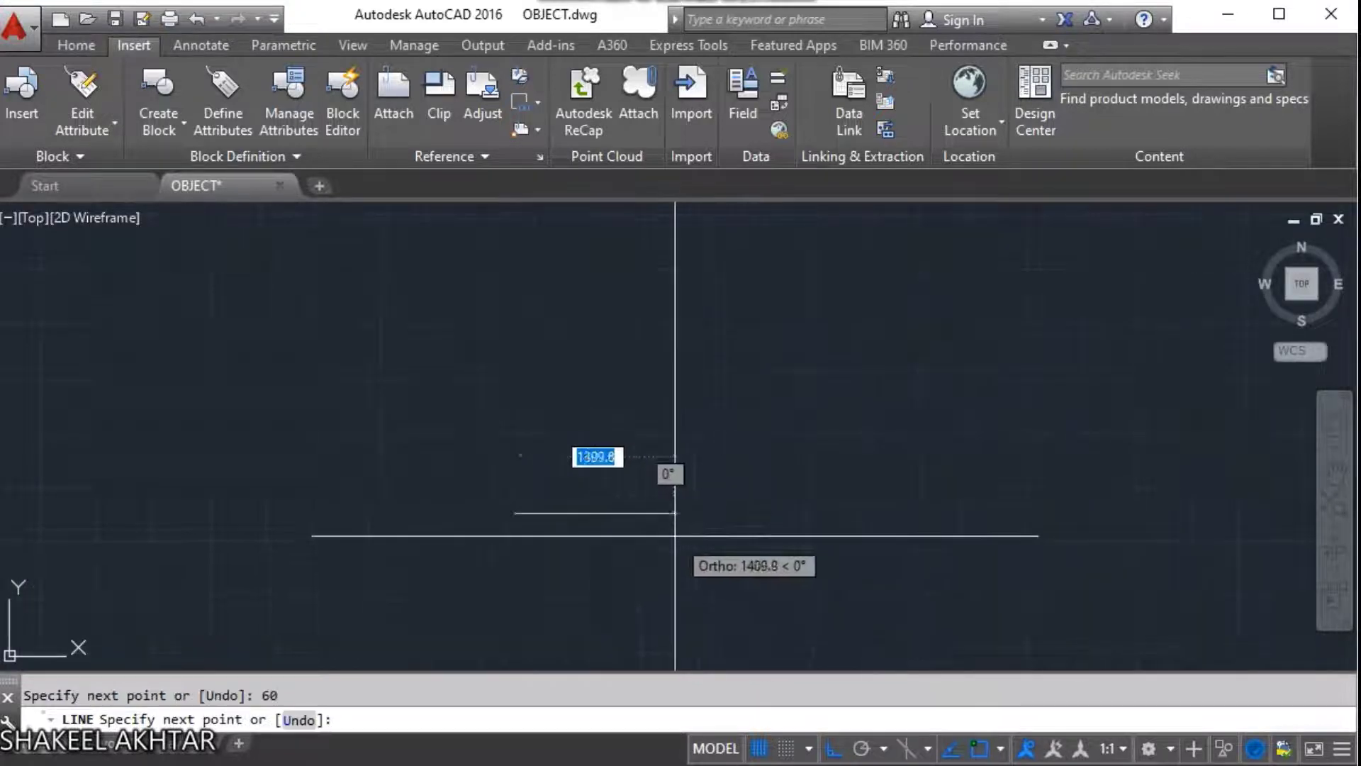
key(Escape)
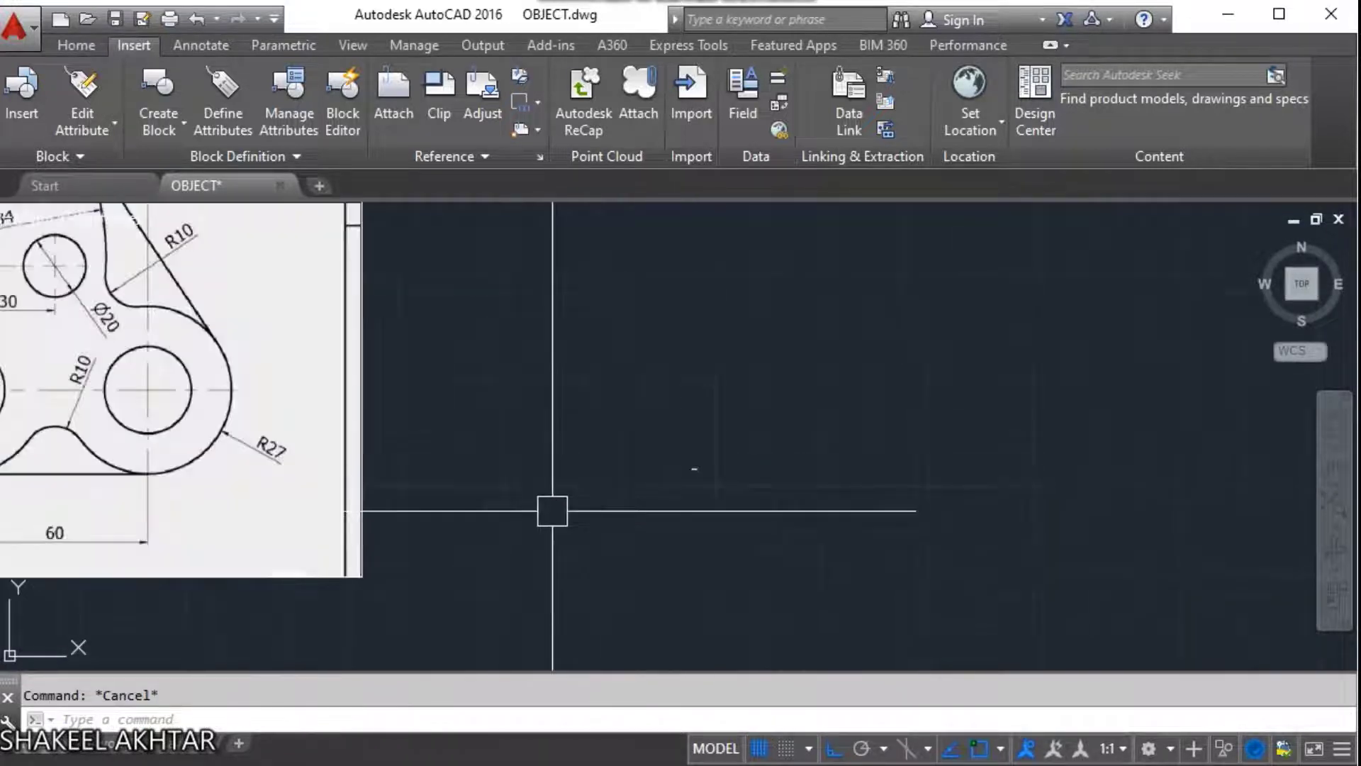
Scale the reference image down by a factor of 0.1 from its bottom corner.
click(524, 546)
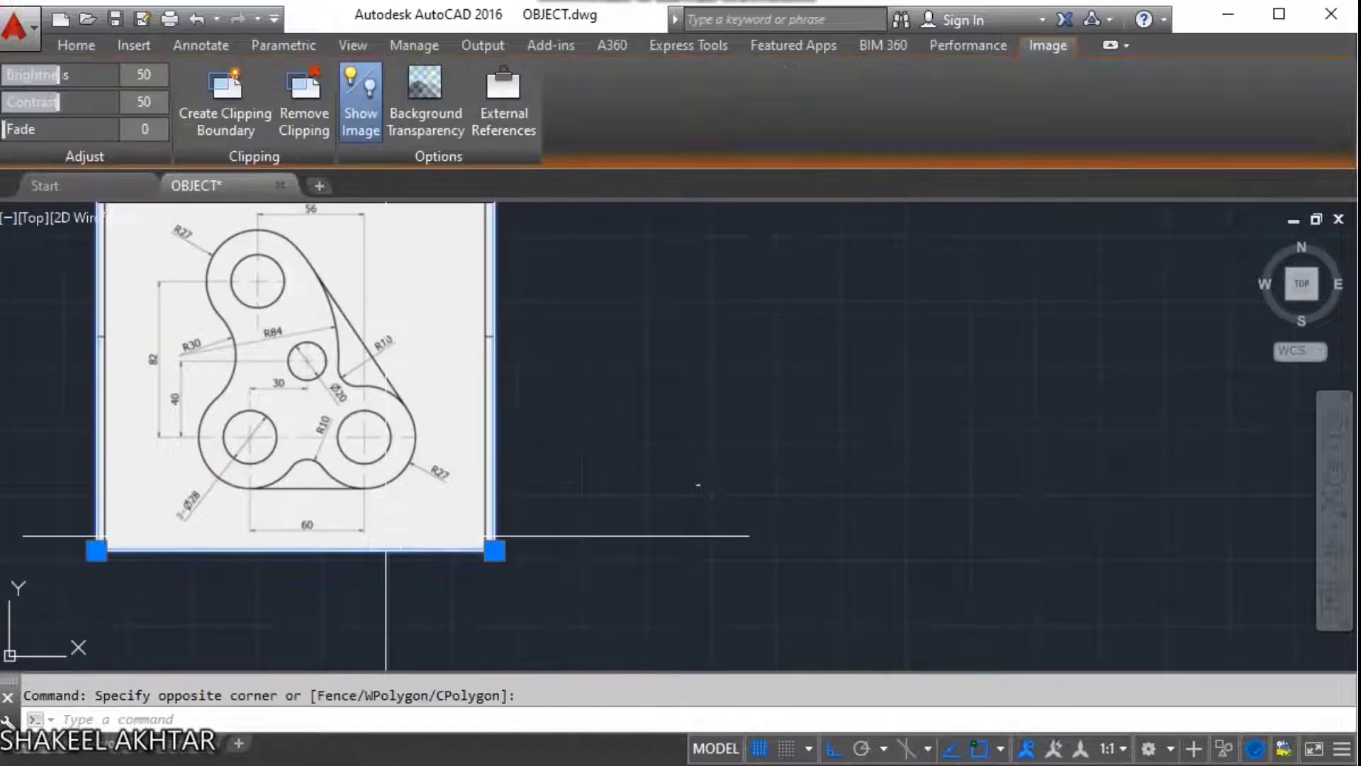
text(sc)
key(Return)
click(503, 488)
text(.)
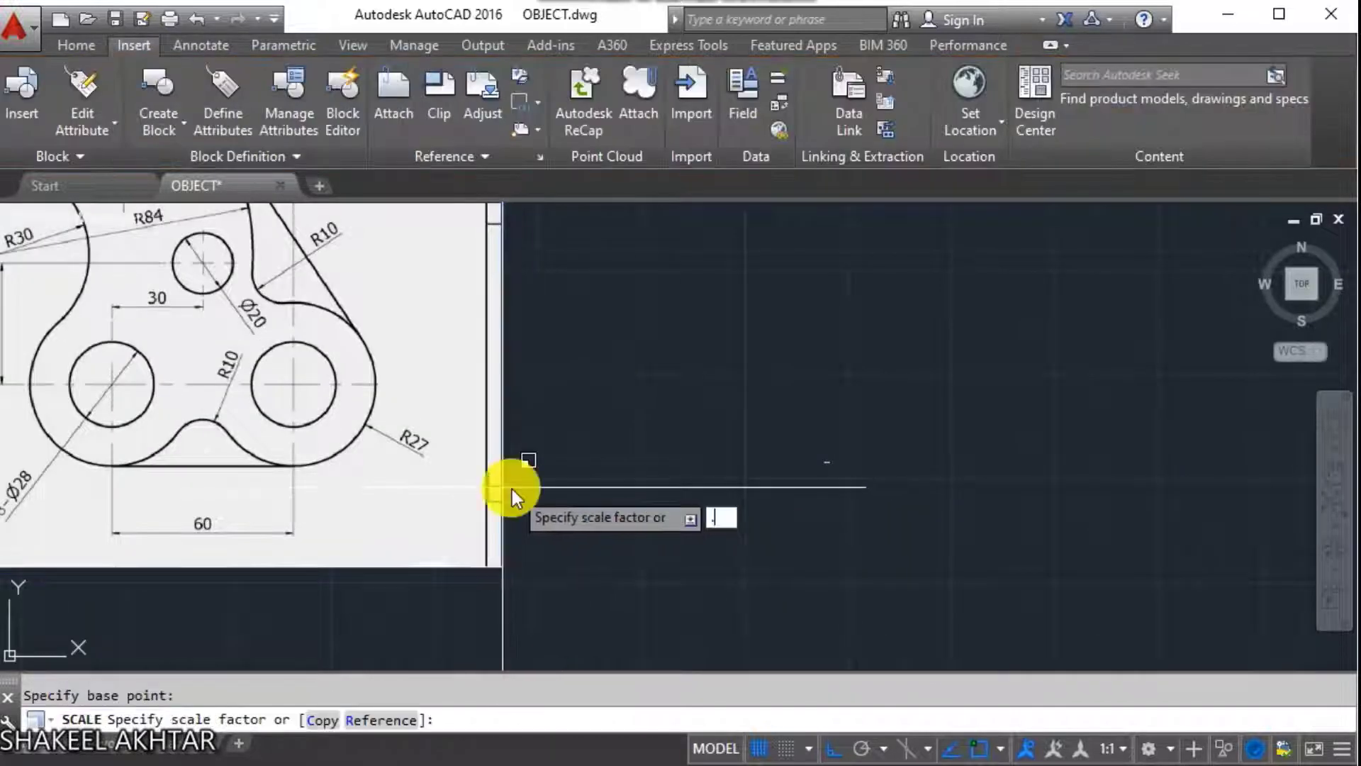
text(1)
key(Return)
Begin moving the shrunken reference image, then cancel the move.
click(440, 500)
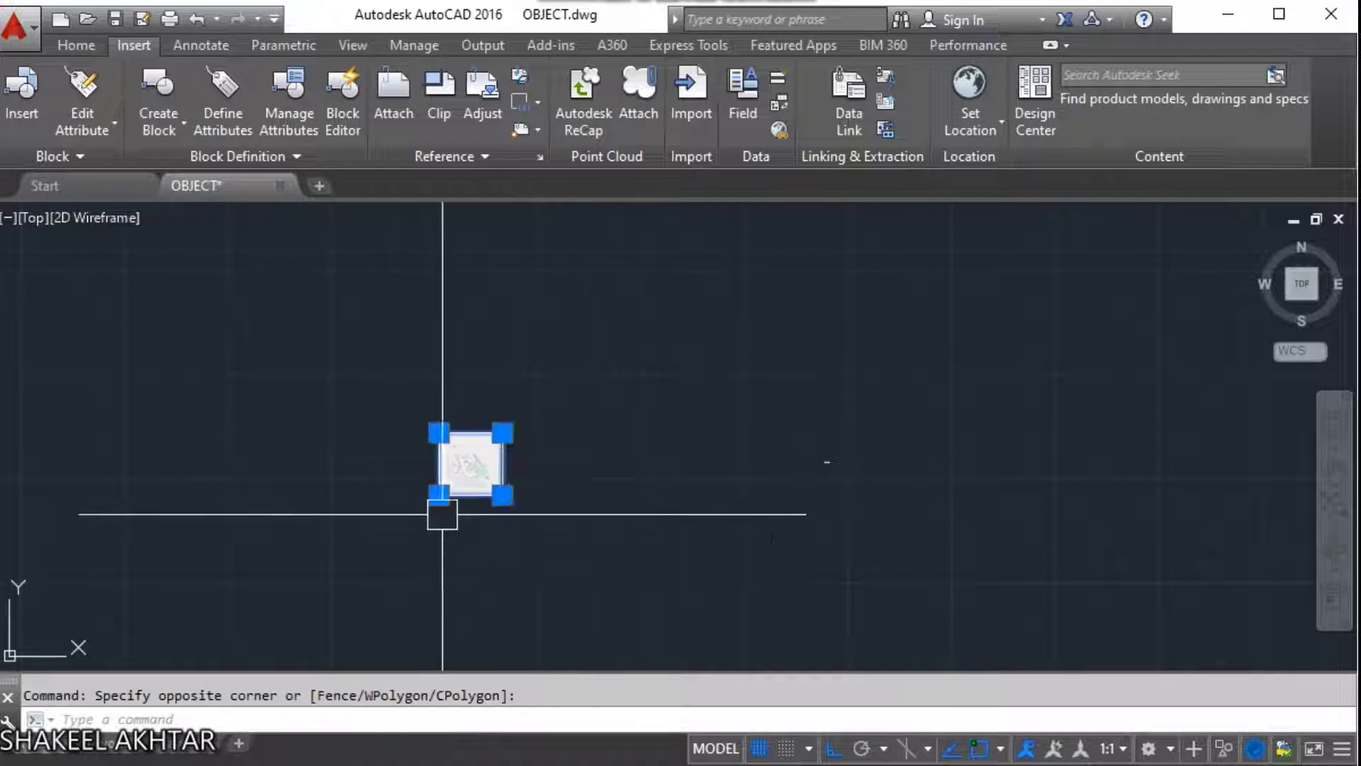
text(M)
key(Return)
click(509, 556)
scroll(851, 497, down, 3)
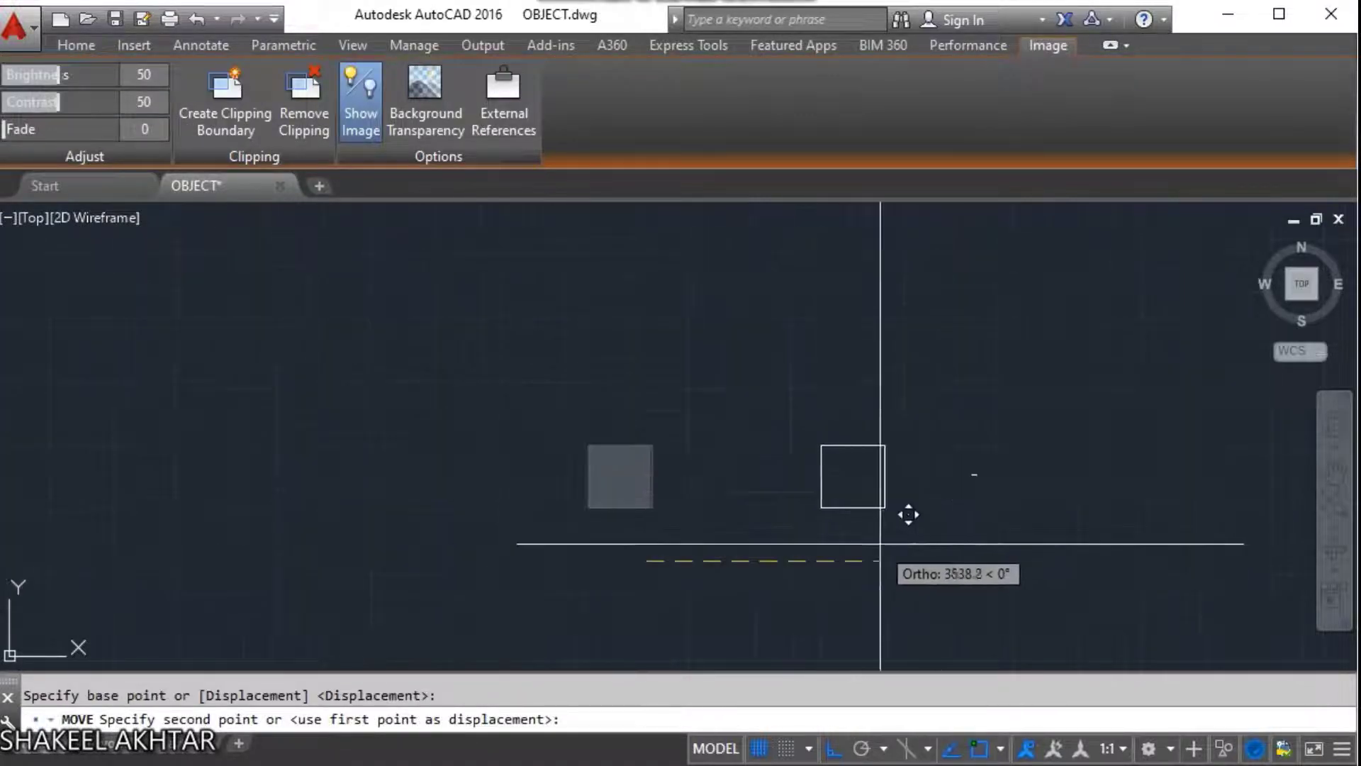
key(Escape)
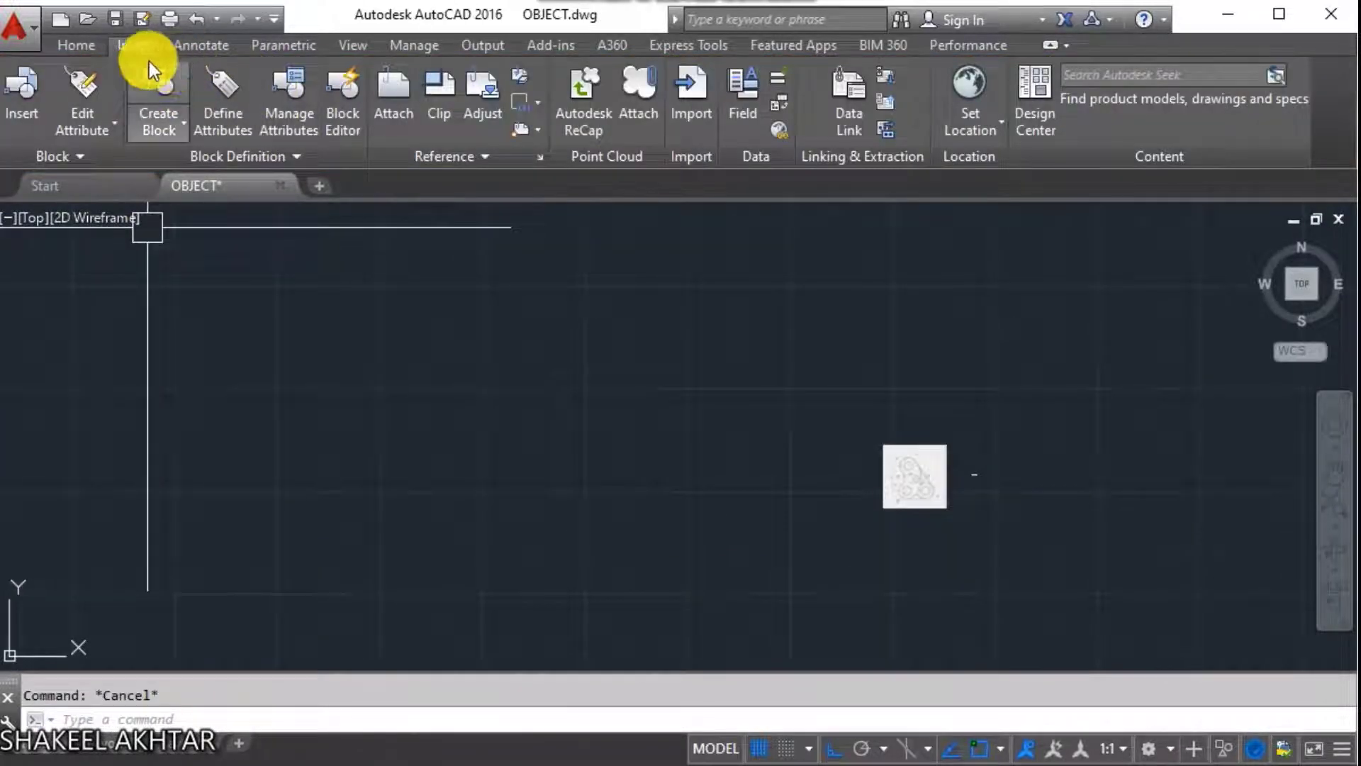
Attach the screenshot file as a reference image from the Insert tab.
click(404, 113)
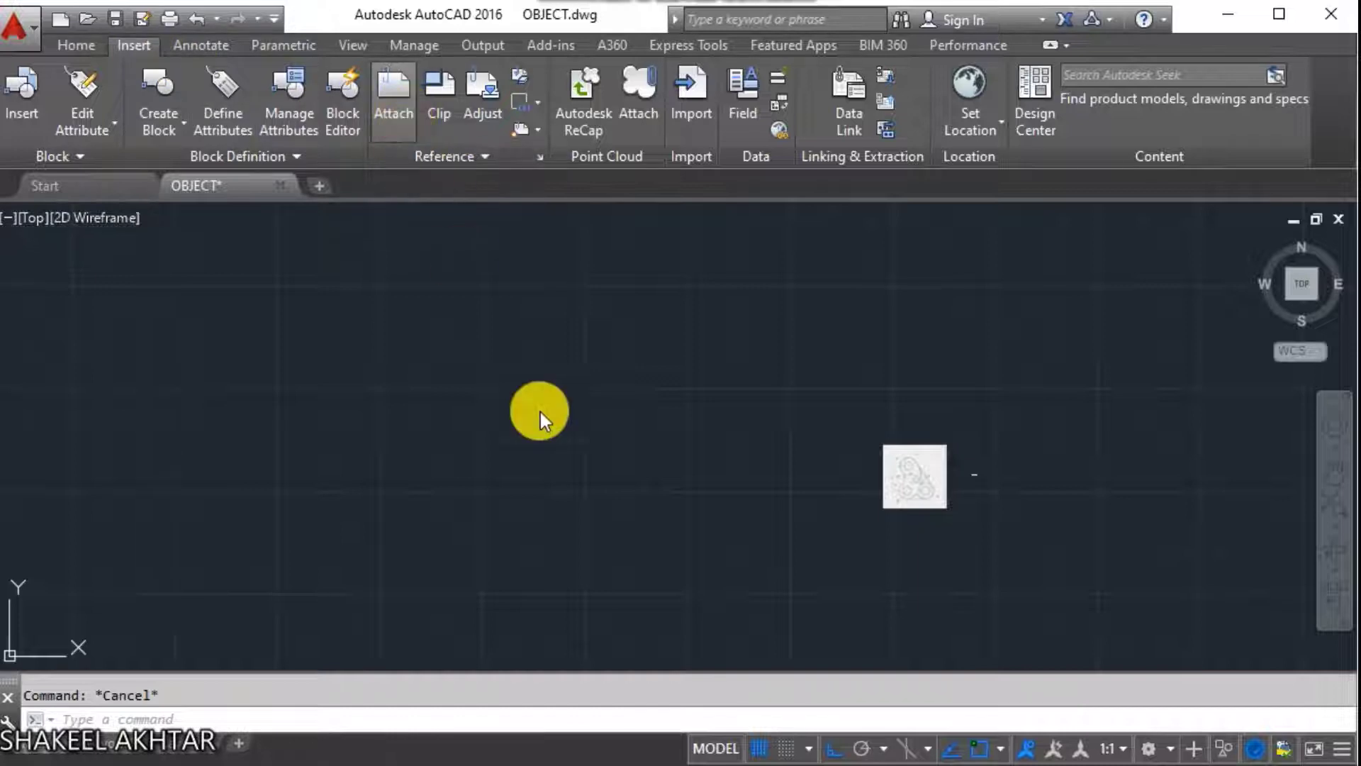
click(481, 210)
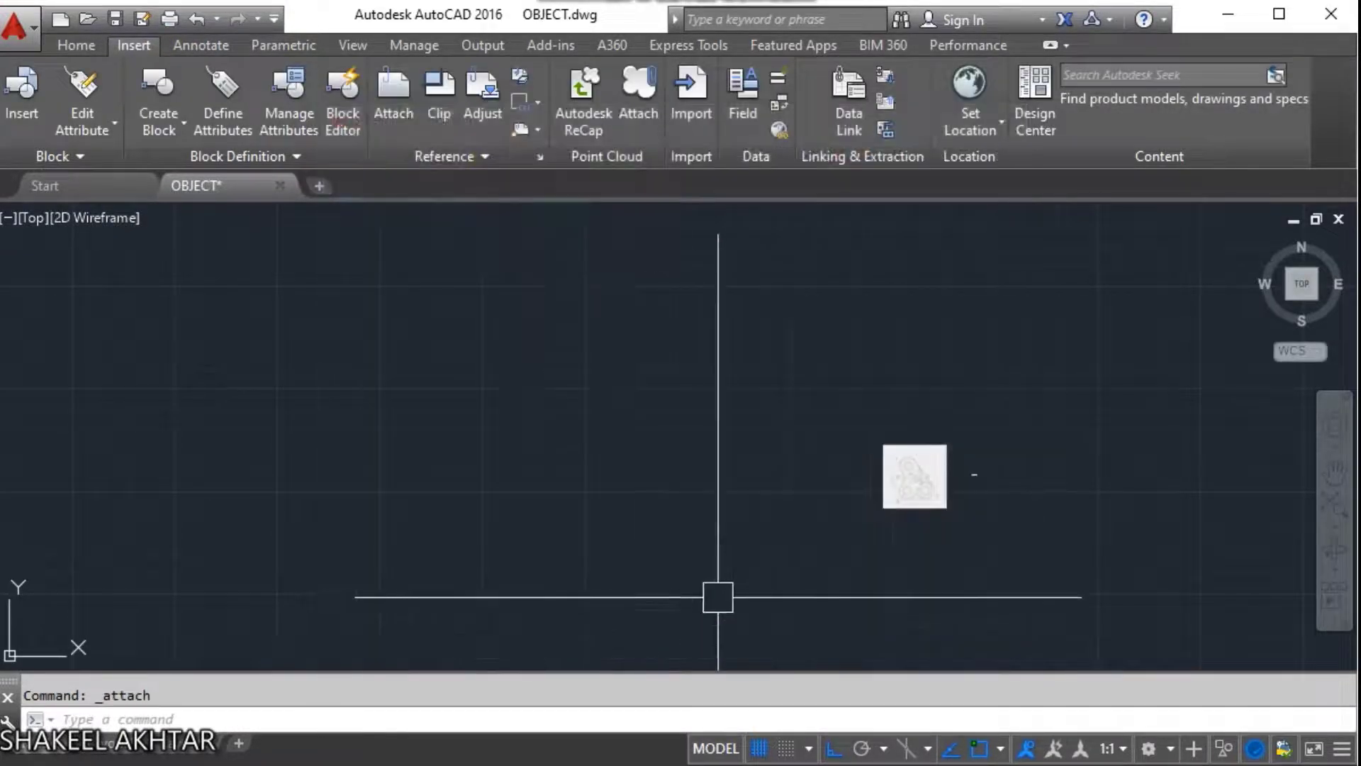
scroll(1032, 465, up, 2)
scroll(517, 510, up, 4)
scroll(532, 459, up, 2)
scroll(569, 445, up, 4)
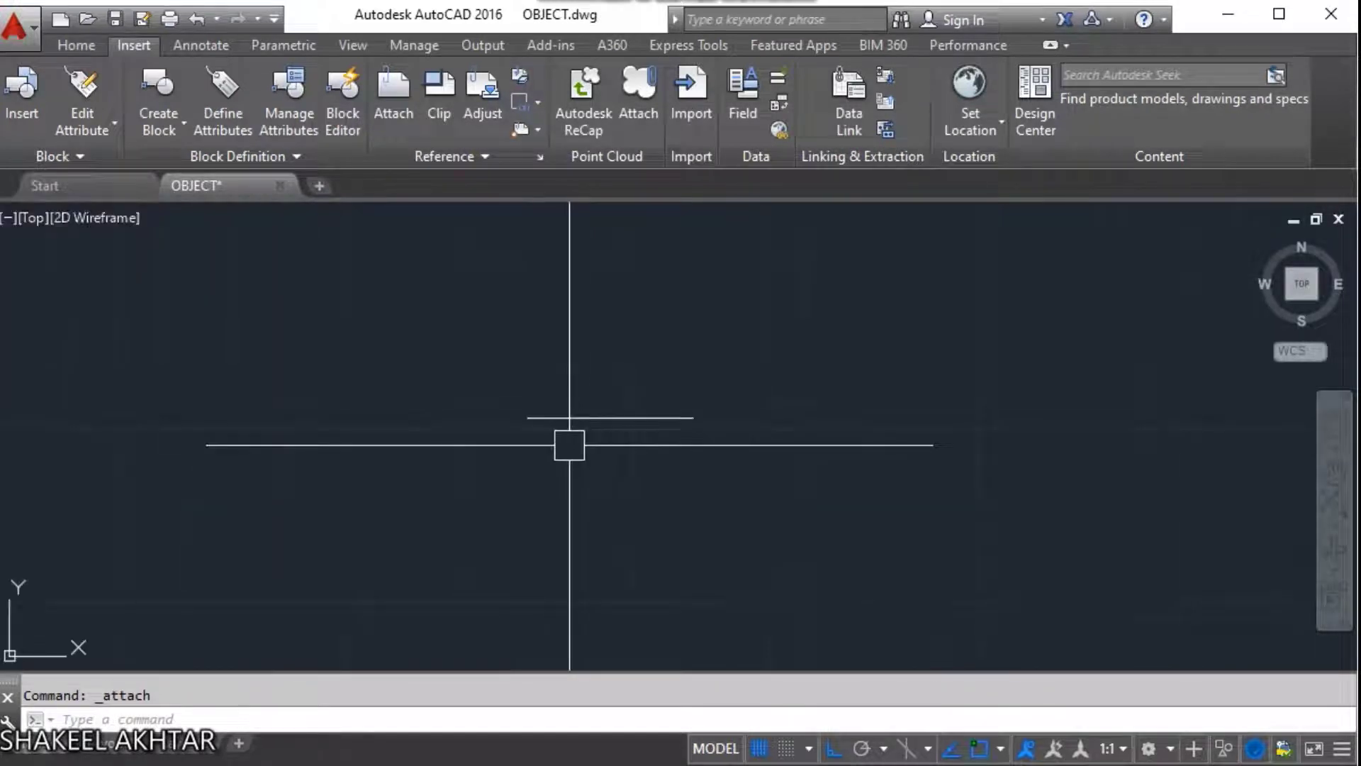
text(DLI)
Measure the 60-unit base line with a linear dimension.
key(Return)
key(Return)
click(586, 418)
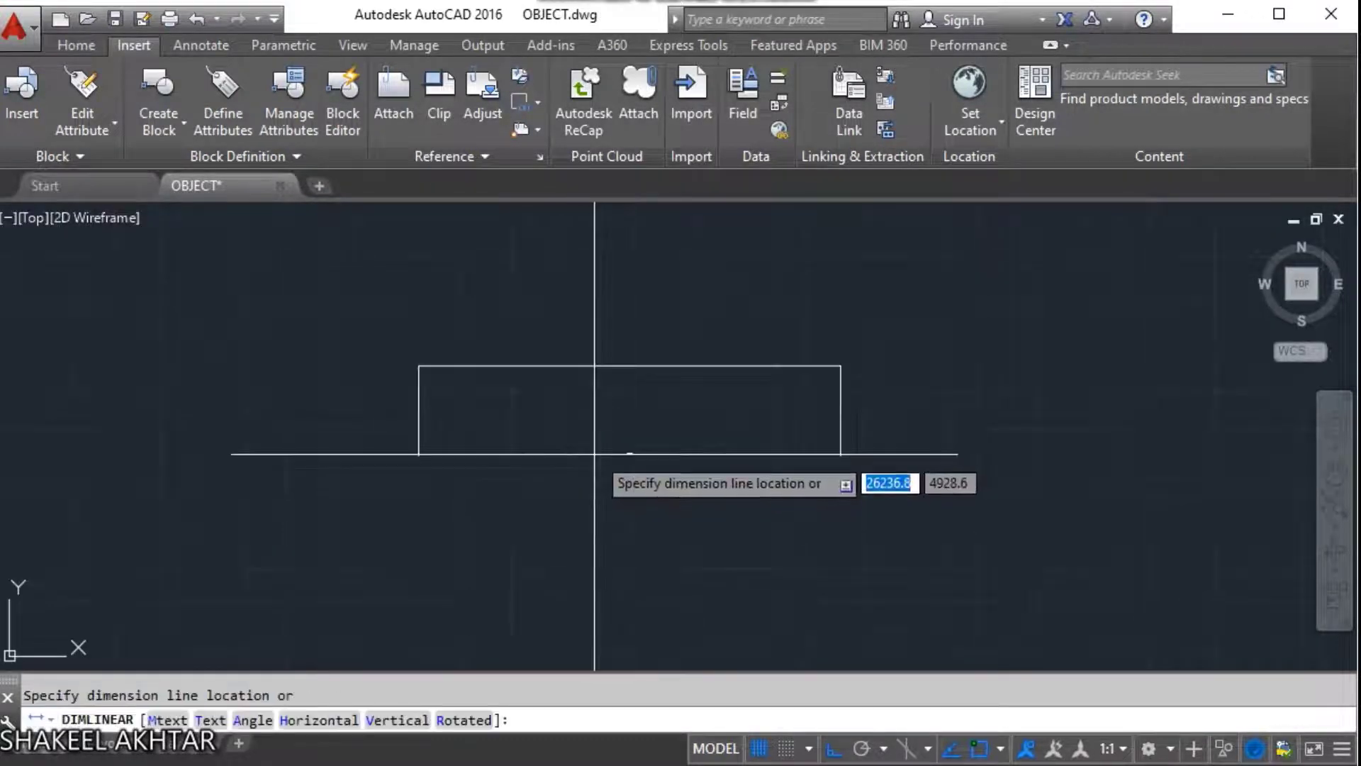
click(635, 453)
scroll(571, 454, up, 2)
scroll(571, 454, down, 3)
Draw an 81-unit vertical line up from the base line's right end.
text(l)
key(Return)
scroll(892, 465, down, 3)
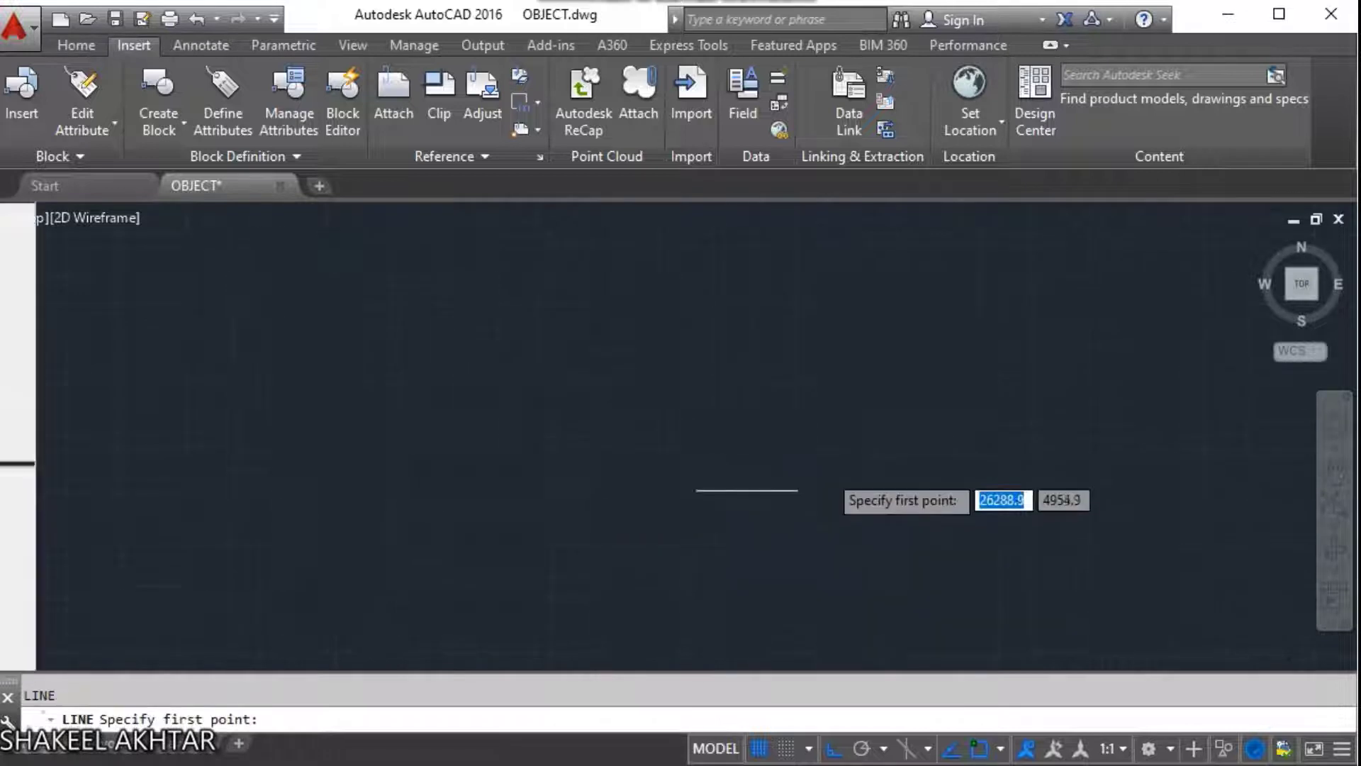
scroll(224, 471, down, 2)
middle_drag(224, 470, 445, 452)
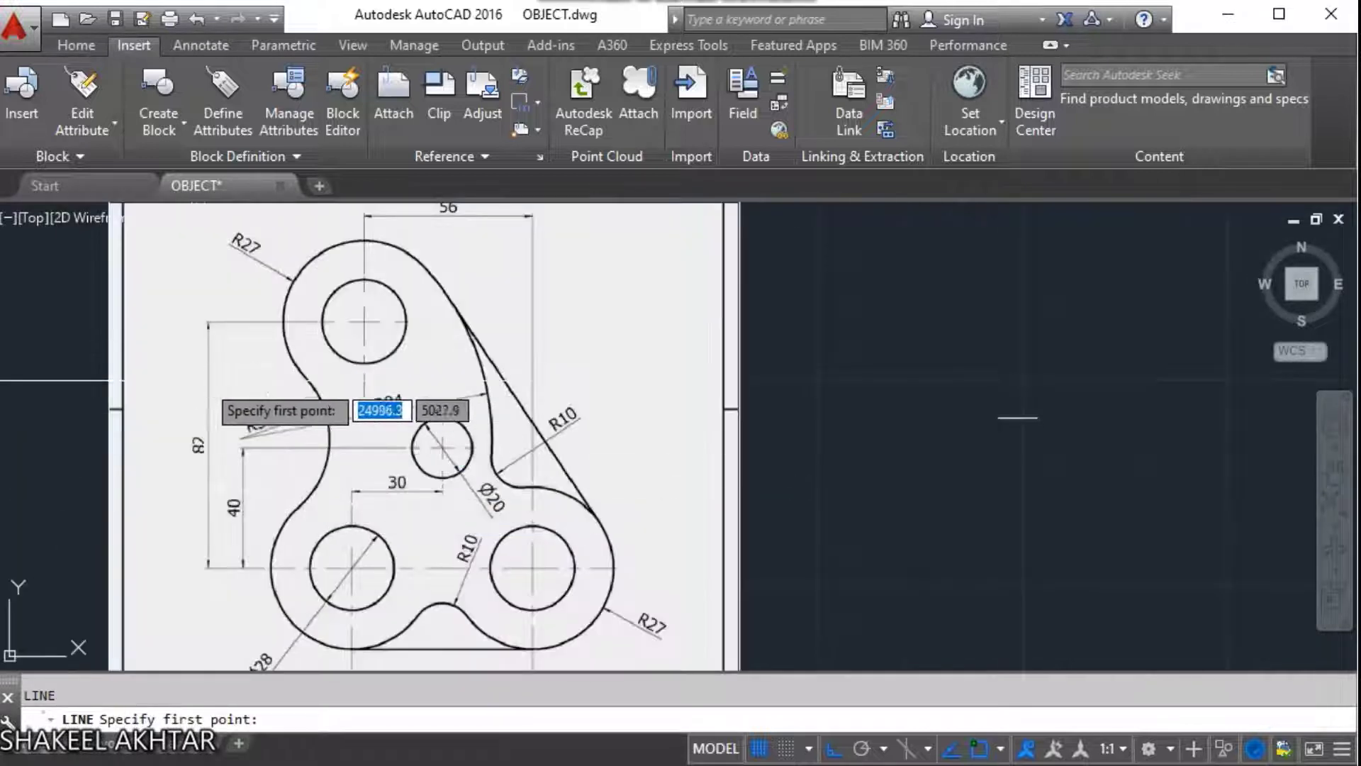
scroll(426, 497, down, 2)
scroll(610, 449, up, 3)
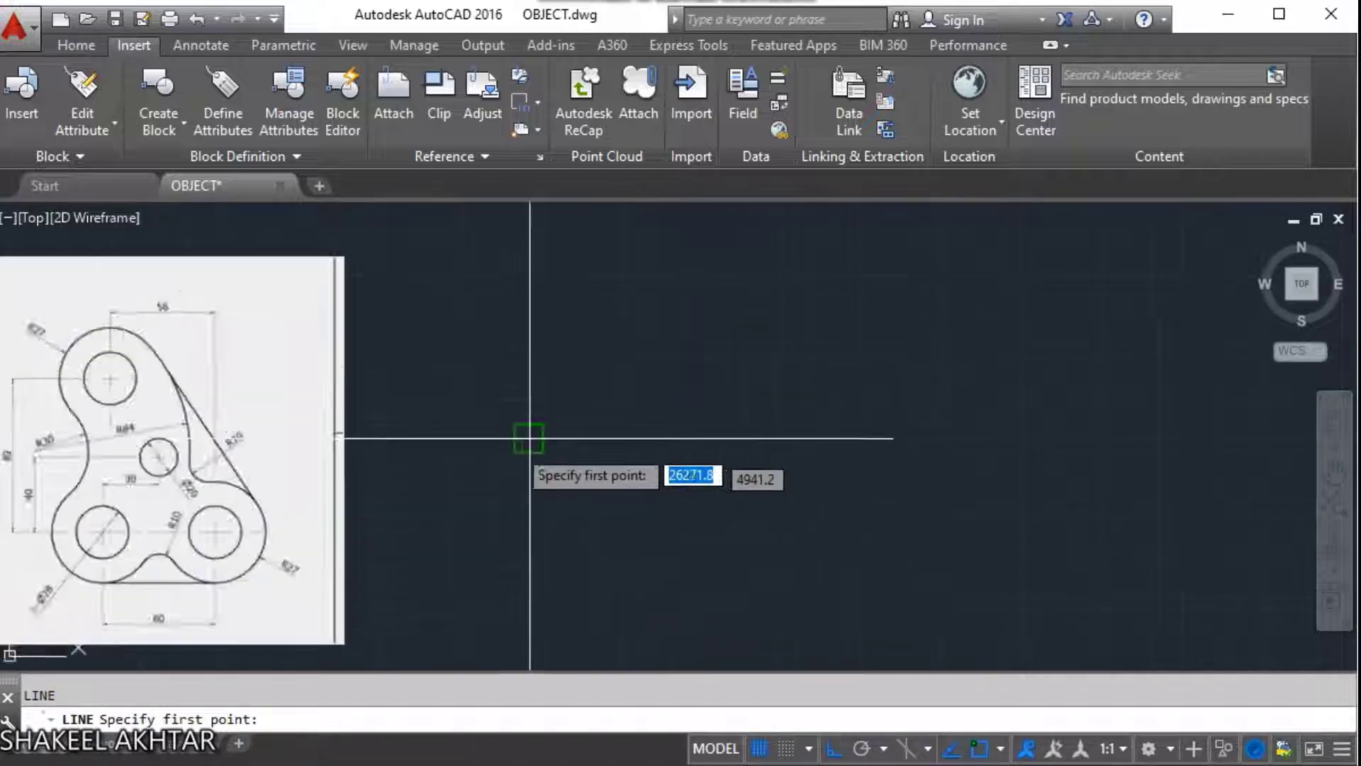
scroll(578, 450, up, 2)
click(575, 372)
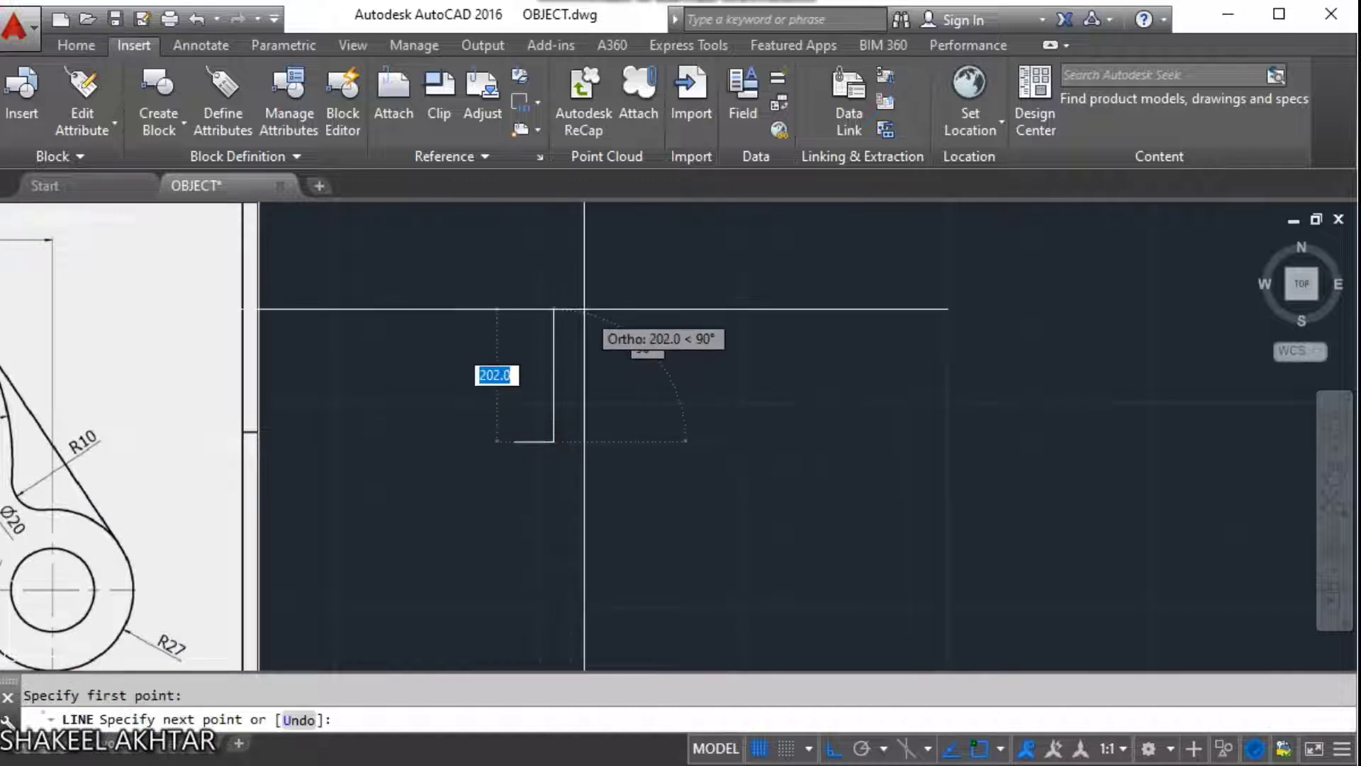
text(81)
key(Return)
scroll(517, 411, down, 2)
scroll(466, 403, up, 2)
key(Escape)
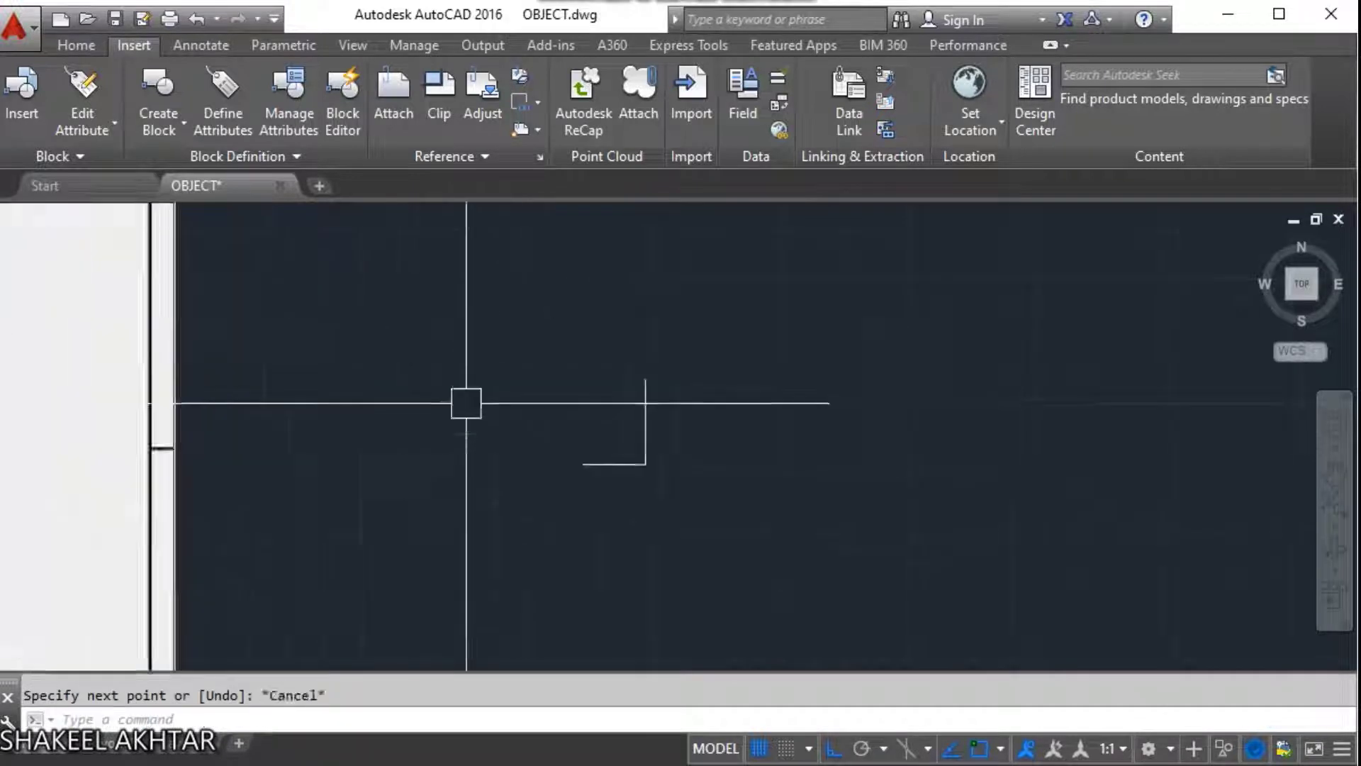
key(Escape)
scroll(496, 411, up, 5)
scroll(804, 434, down, 1)
Draw a 56-unit line running left from the vertical line's top.
text(l)
key(Return)
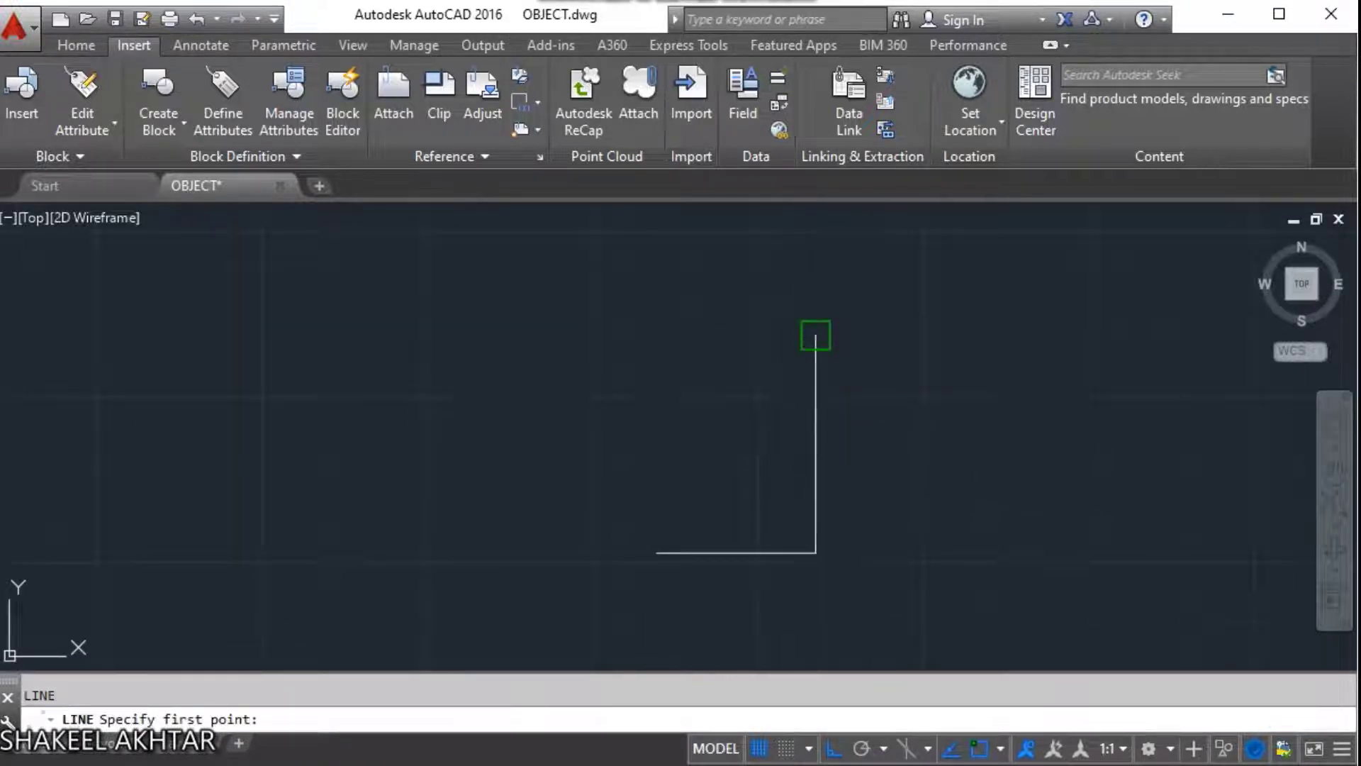
click(815, 334)
text(6)
key(Return)
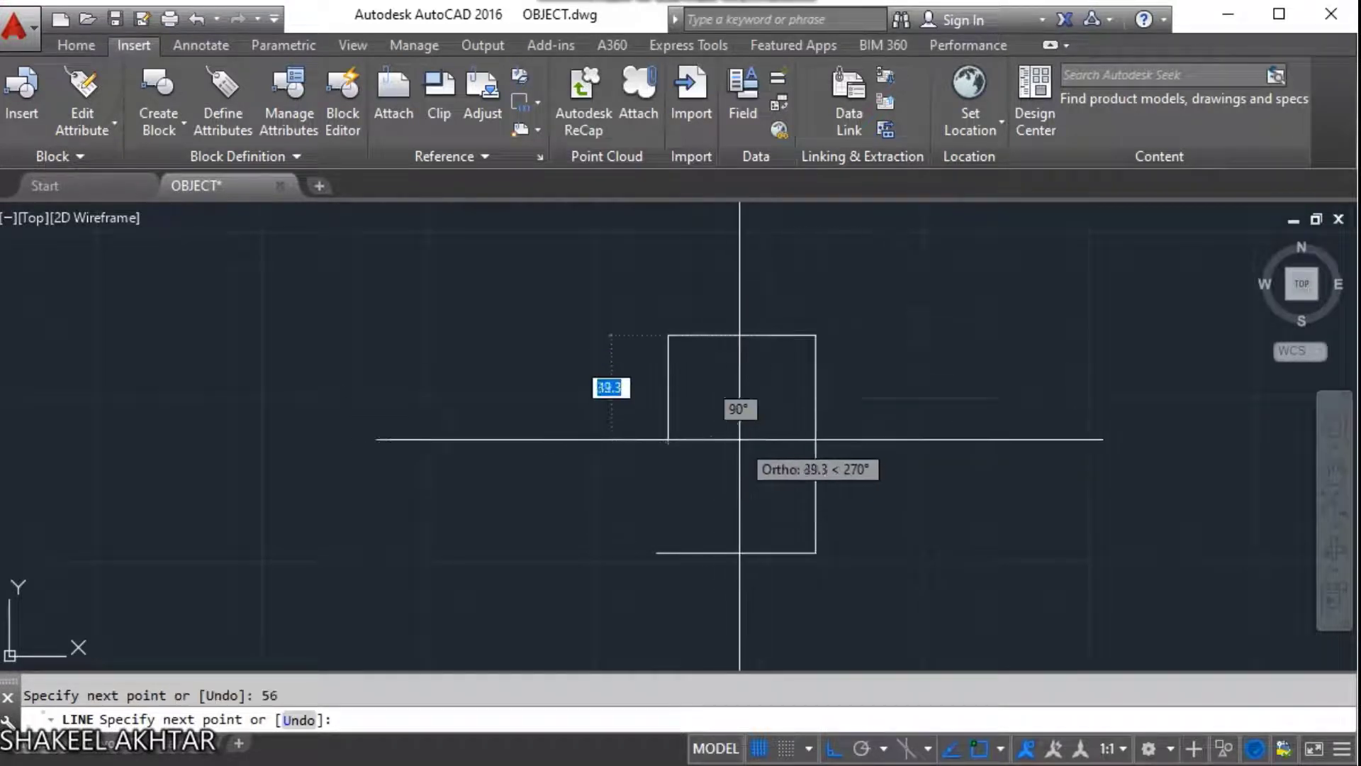
key(Escape)
scroll(647, 313, up, 2)
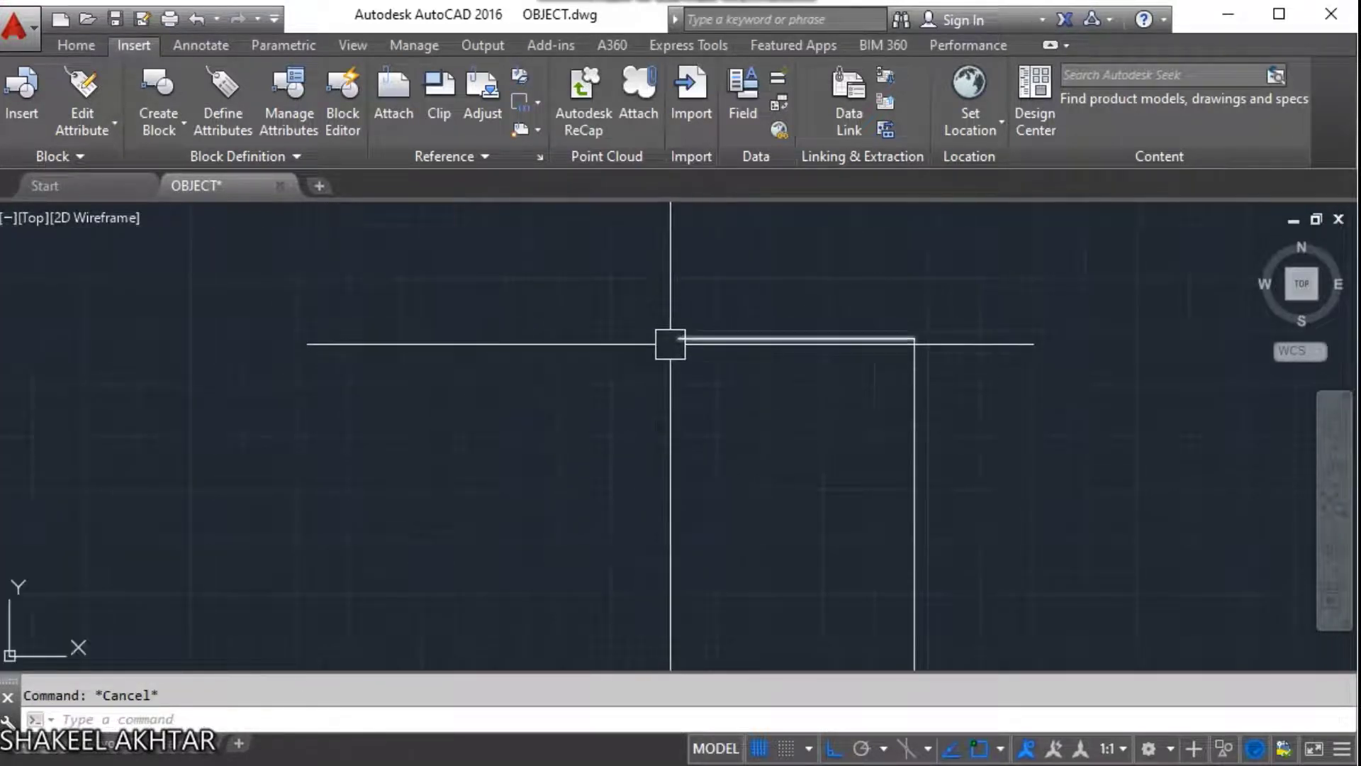
scroll(847, 550, down, 3)
scroll(900, 419, up, 3)
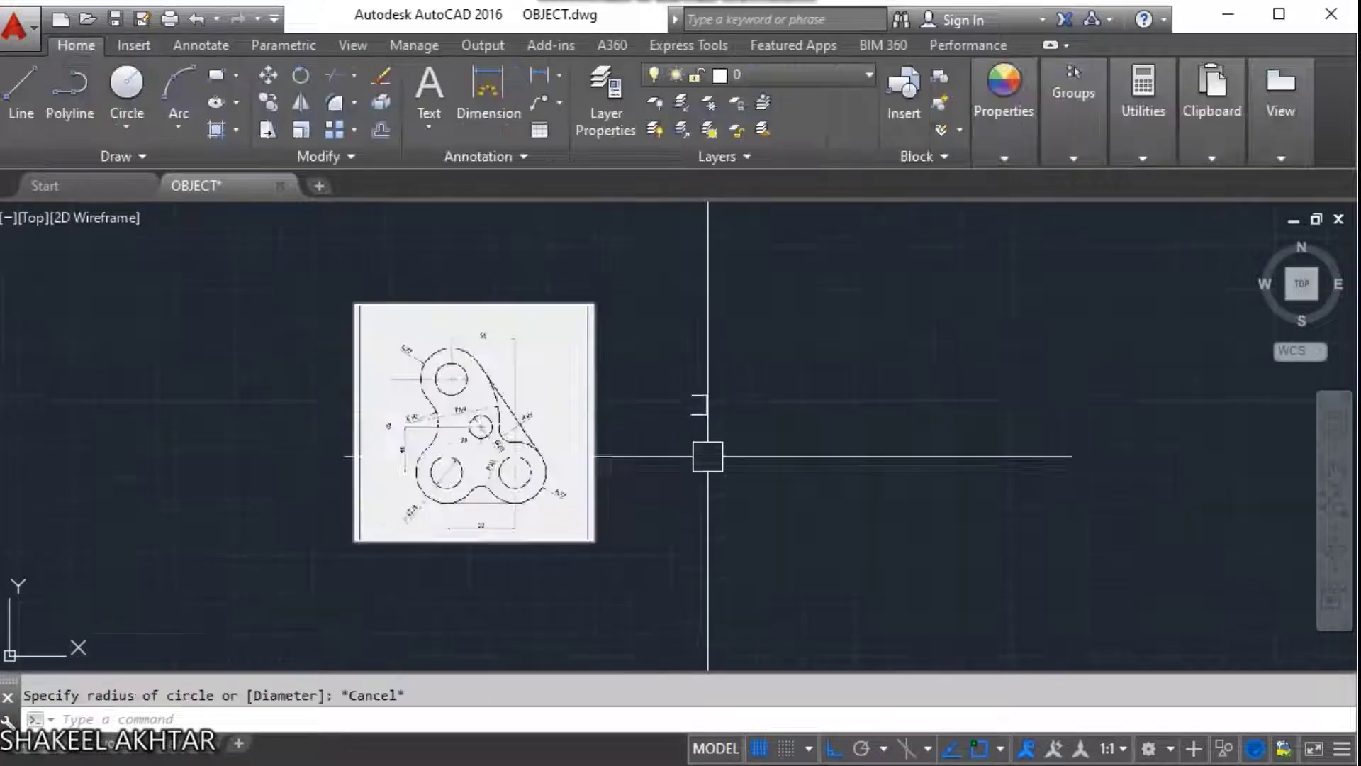
scroll(700, 421, up, 5)
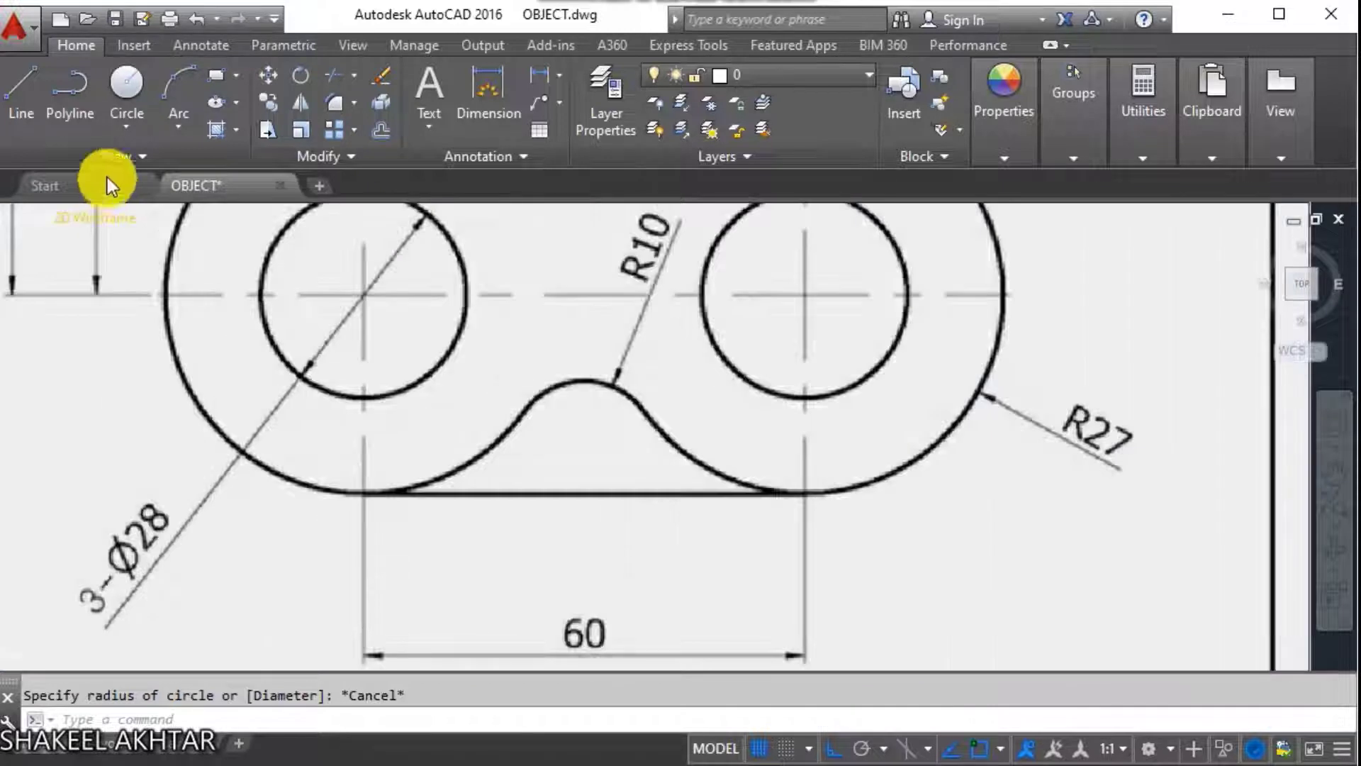
Draw a Center, Diameter circle of diameter 28 at the bottom line's left end.
click(142, 135)
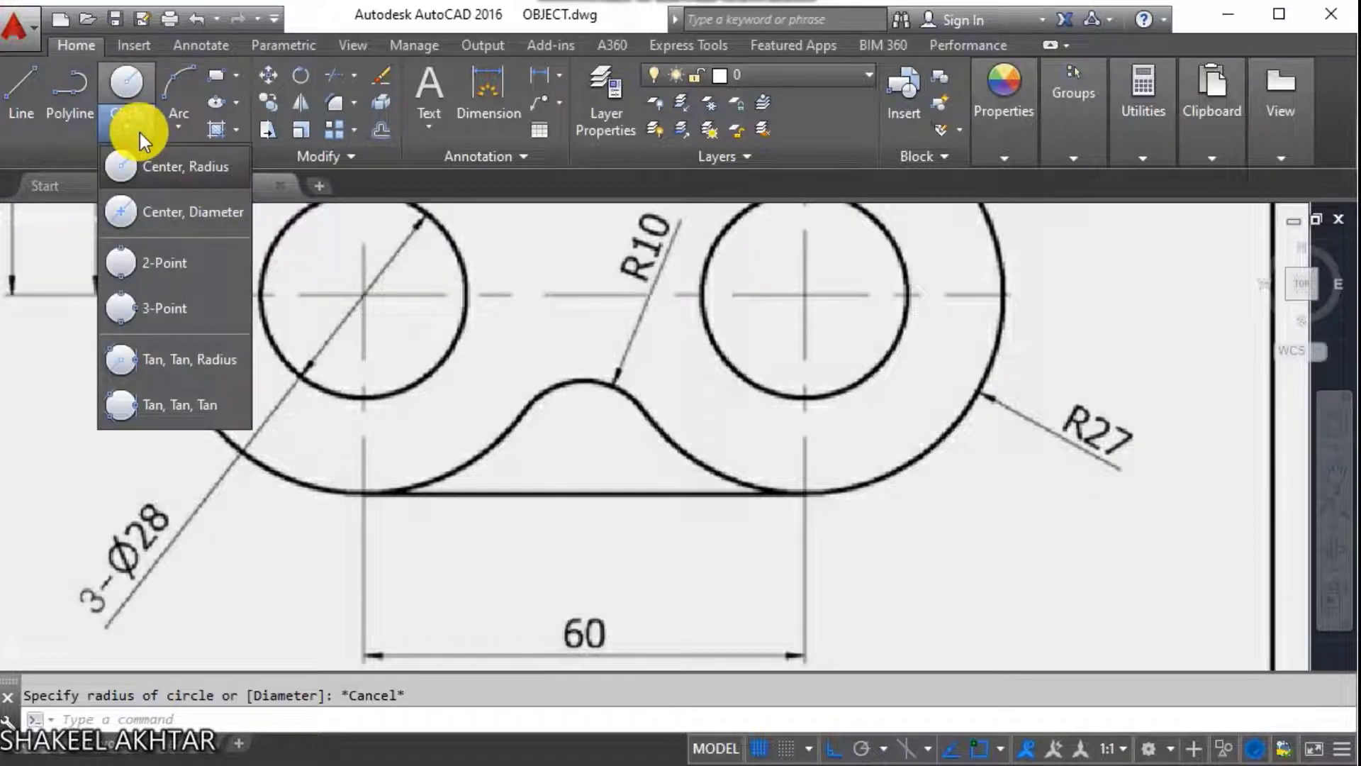
click(170, 211)
scroll(453, 365, up, 3)
scroll(496, 425, up, 2)
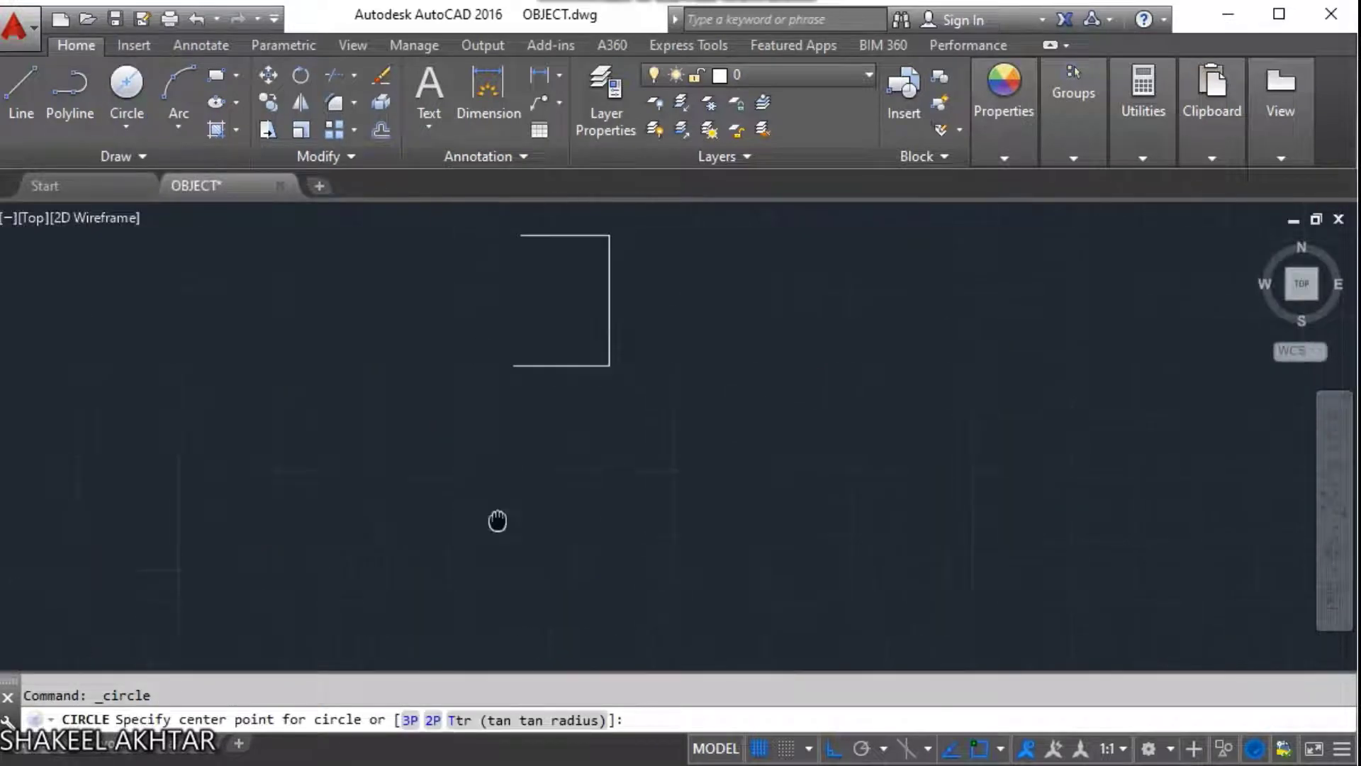
click(518, 383)
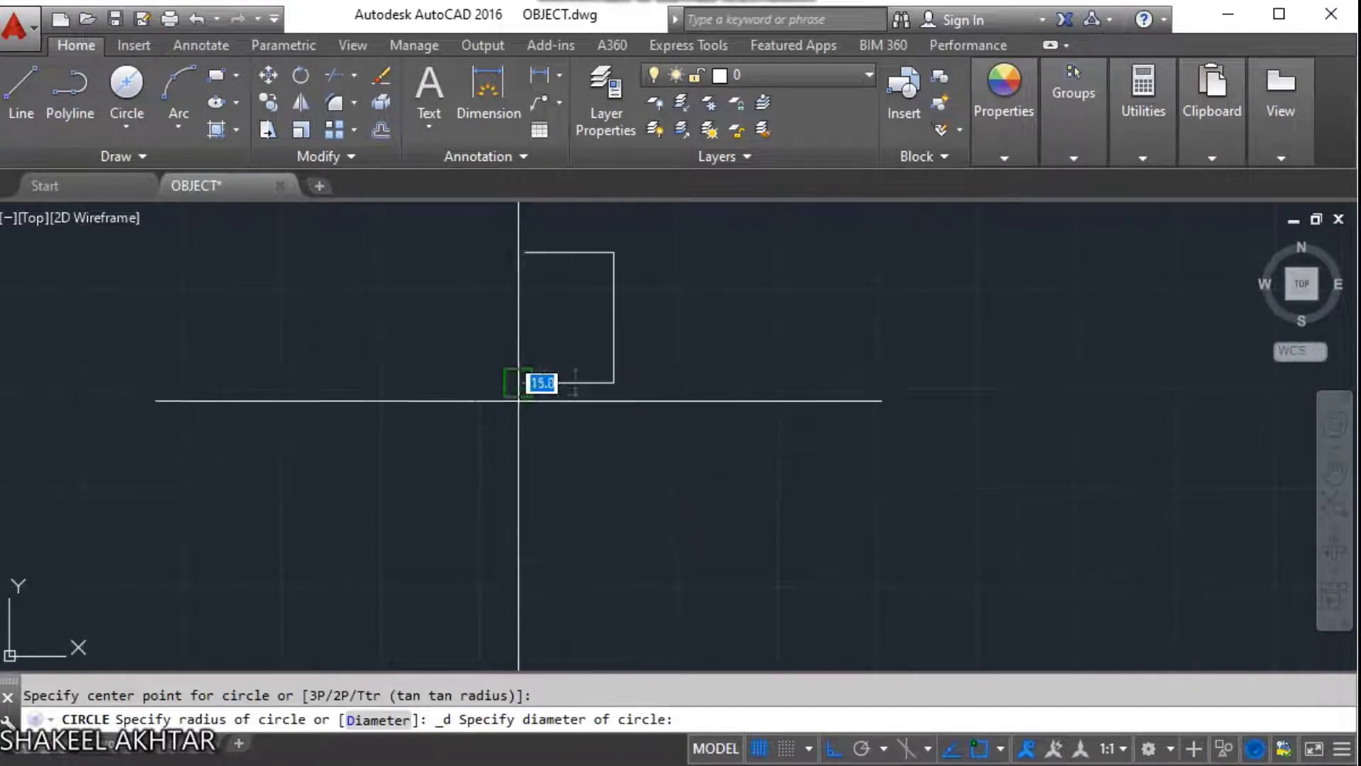
scroll(526, 539, up, 5)
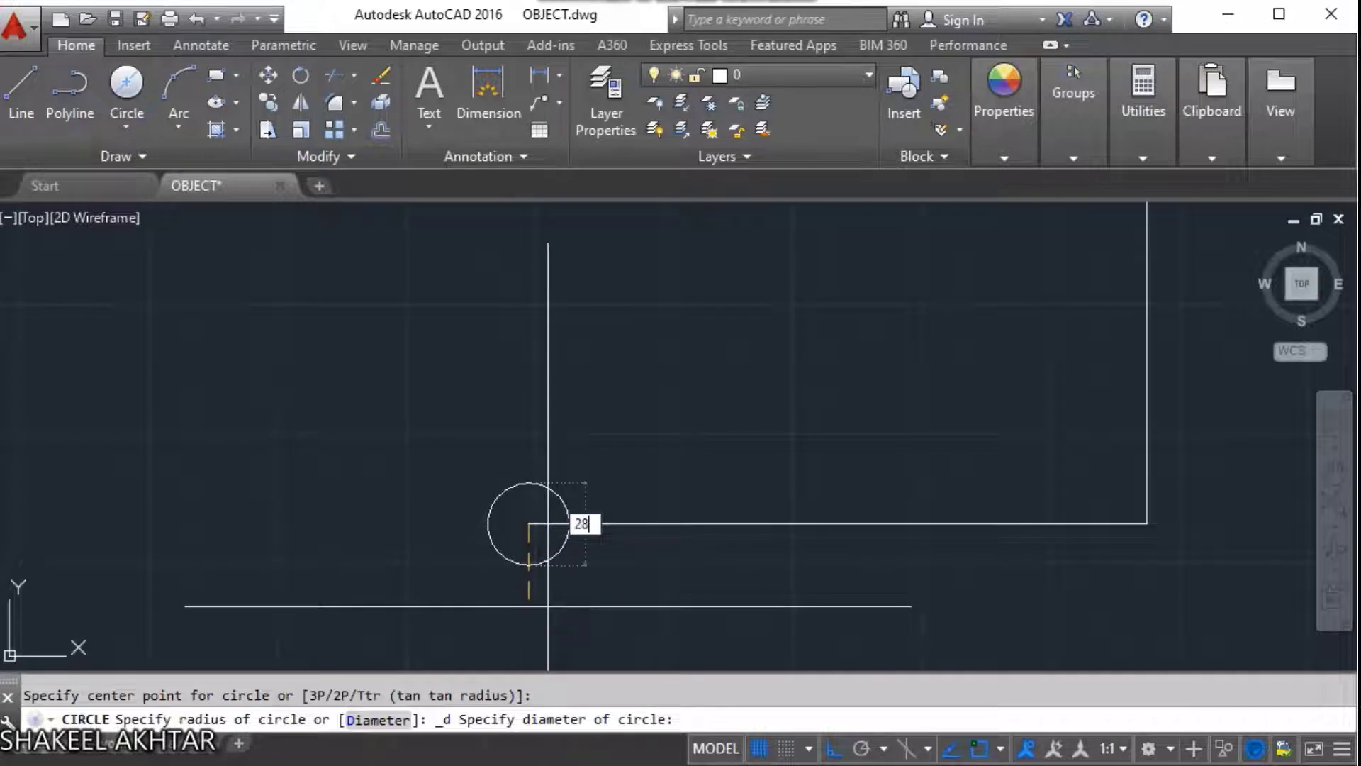
click(548, 606)
Check the circle's 28 diameter with DIMLINEAR, then cancel the measurement.
scroll(755, 294, down, 2)
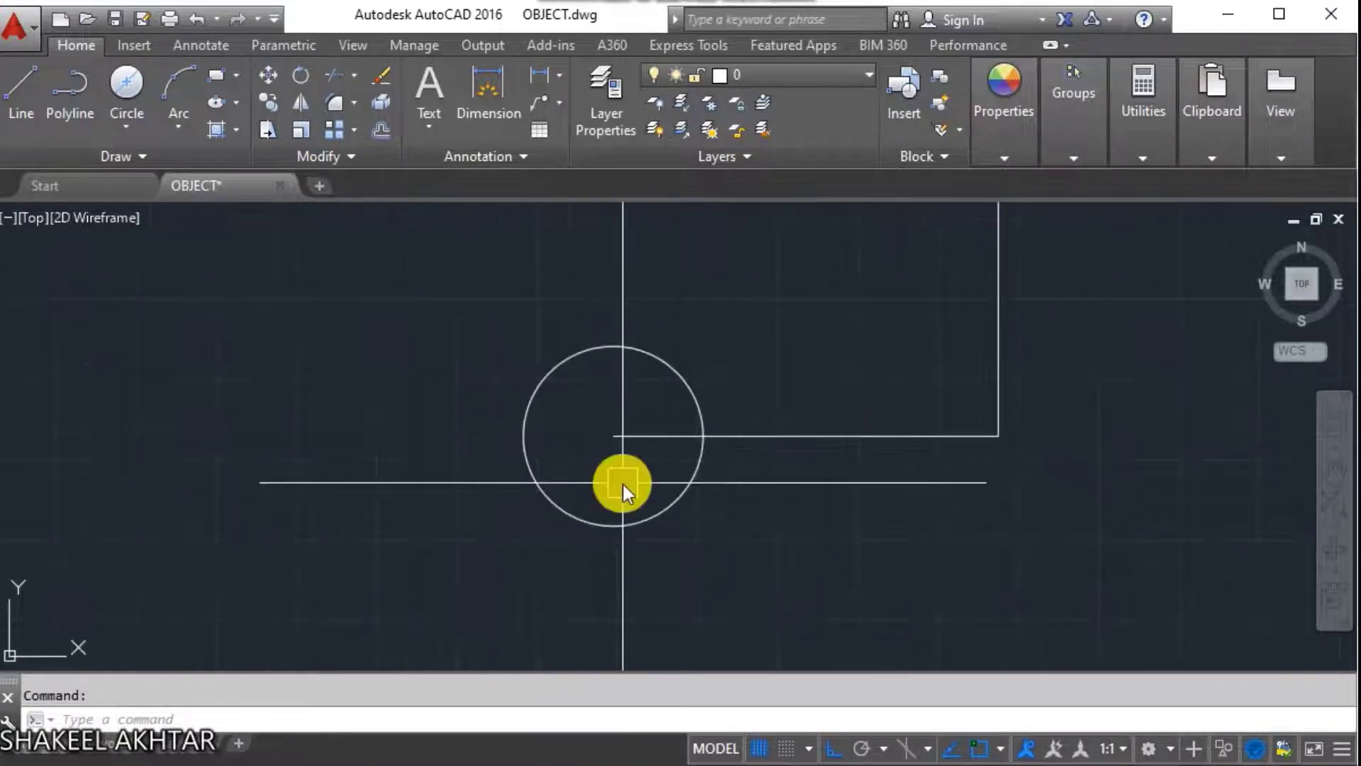
text(dli)
key(Return)
click(613, 526)
click(614, 346)
scroll(615, 403, up, 4)
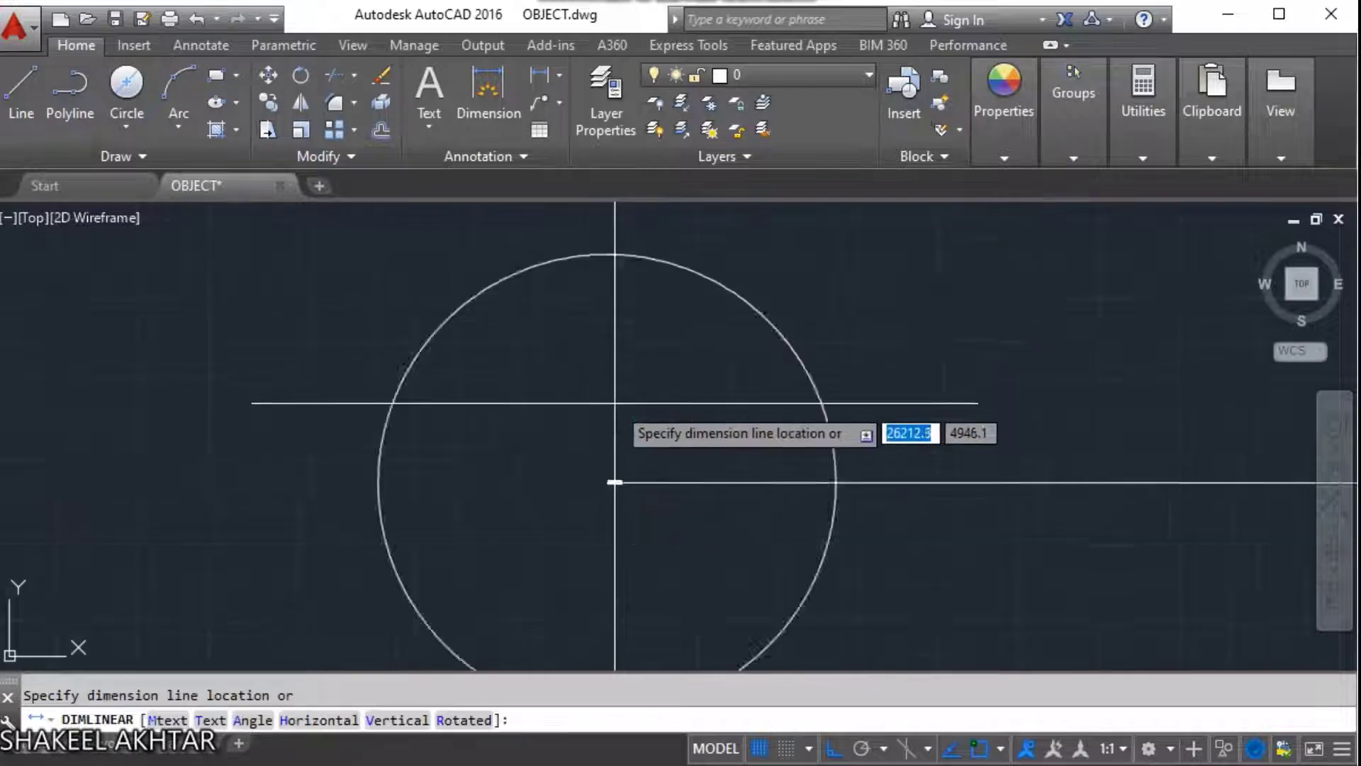
scroll(560, 601, up, 3)
scroll(525, 605, up, 3)
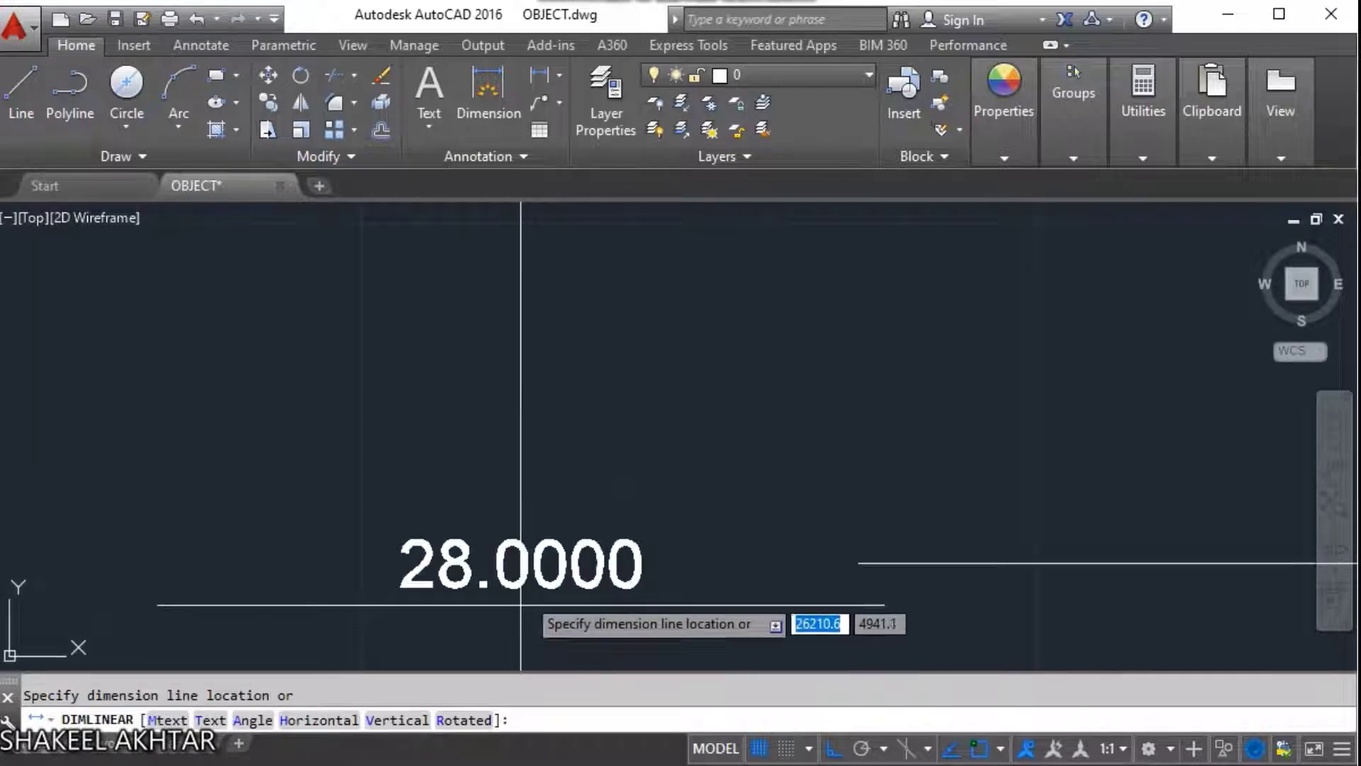
scroll(608, 456, down, 3)
scroll(609, 498, down, 2)
key(Escape)
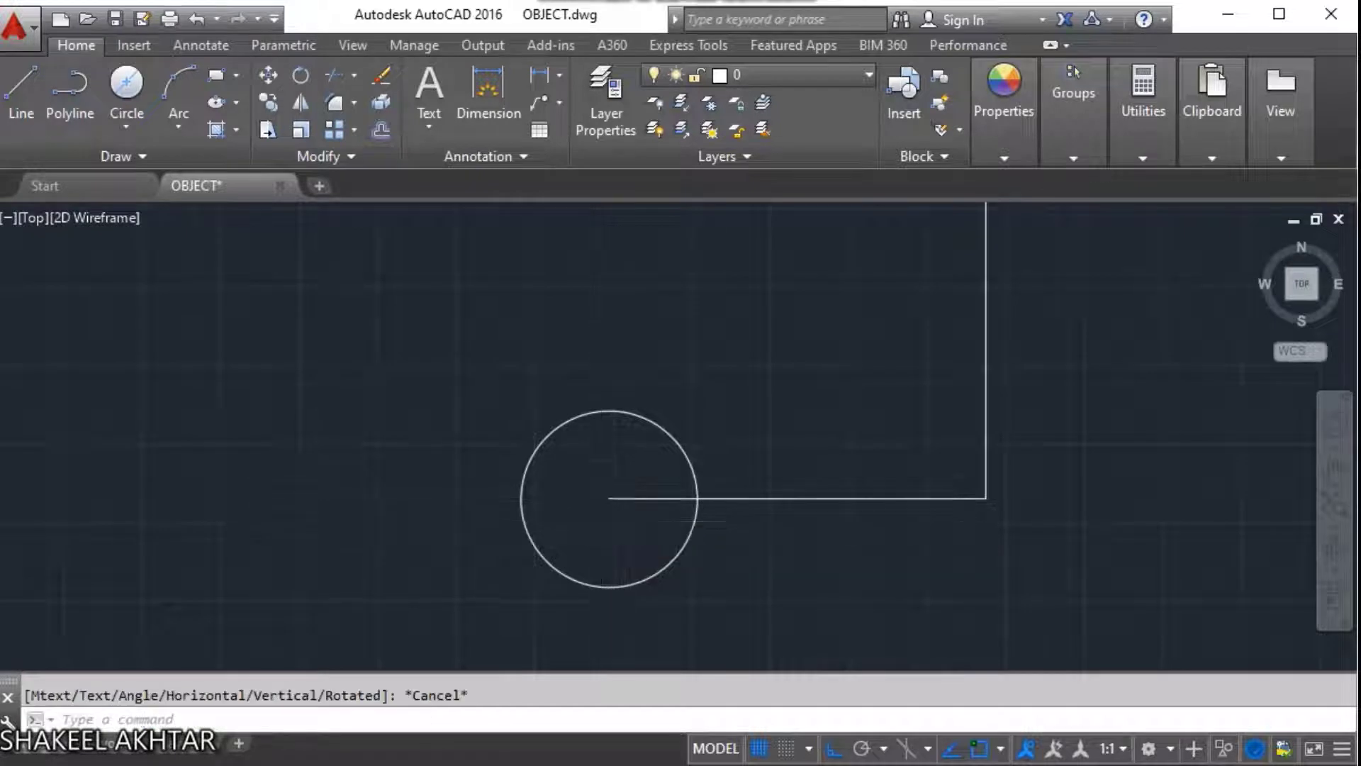
Window-select the circle, reselect it, and clear the selection.
scroll(702, 562, down, 3)
scroll(635, 525, up, 1)
click(597, 510)
click(560, 560)
scroll(560, 587, up, 2)
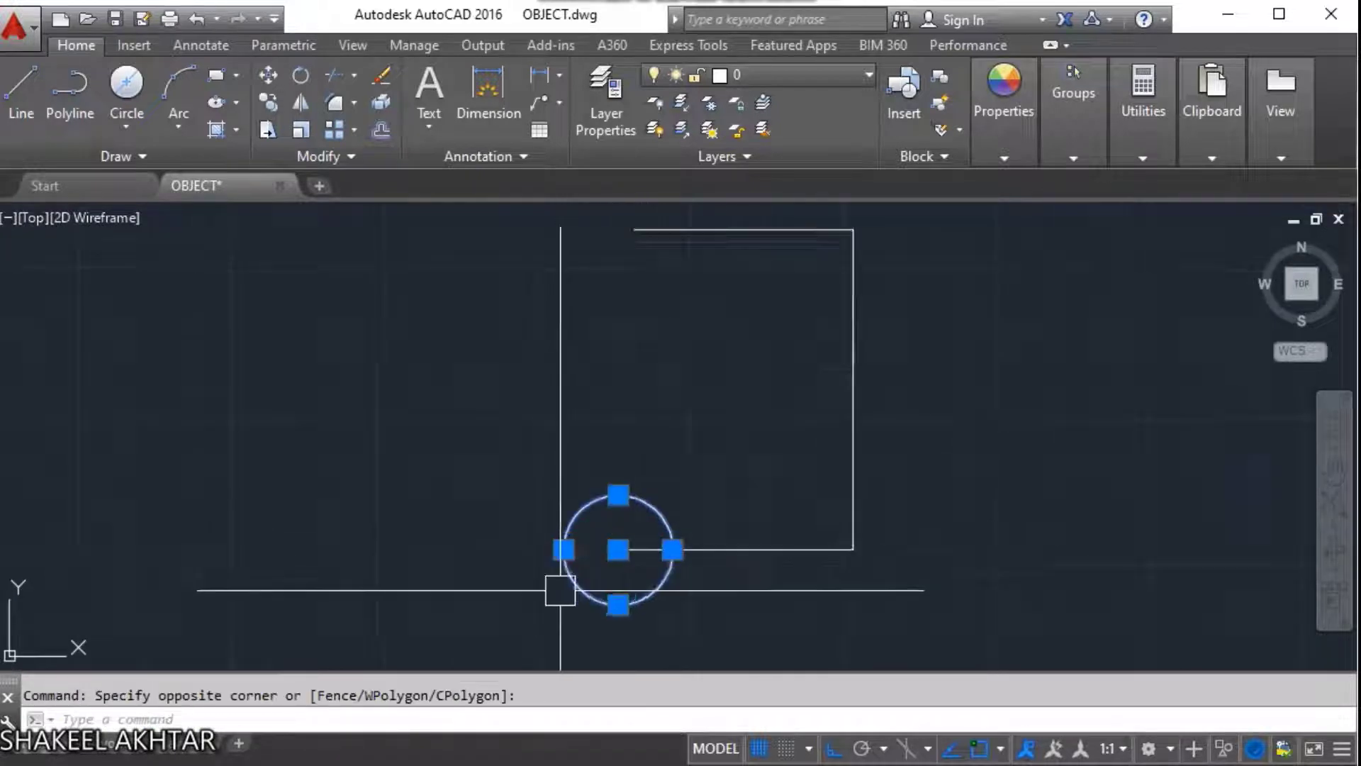
scroll(559, 587, up, 2)
key(Escape)
click(590, 487)
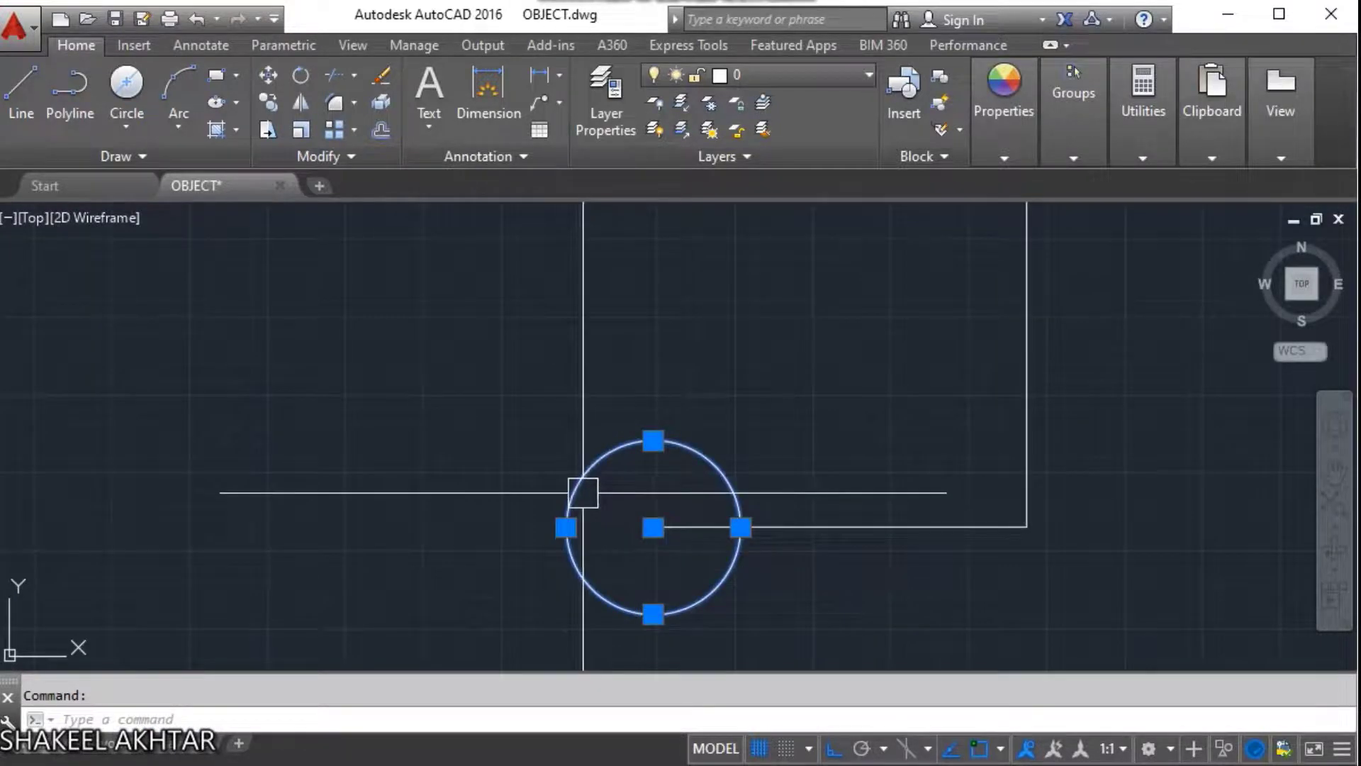
text(X)
key(Escape)
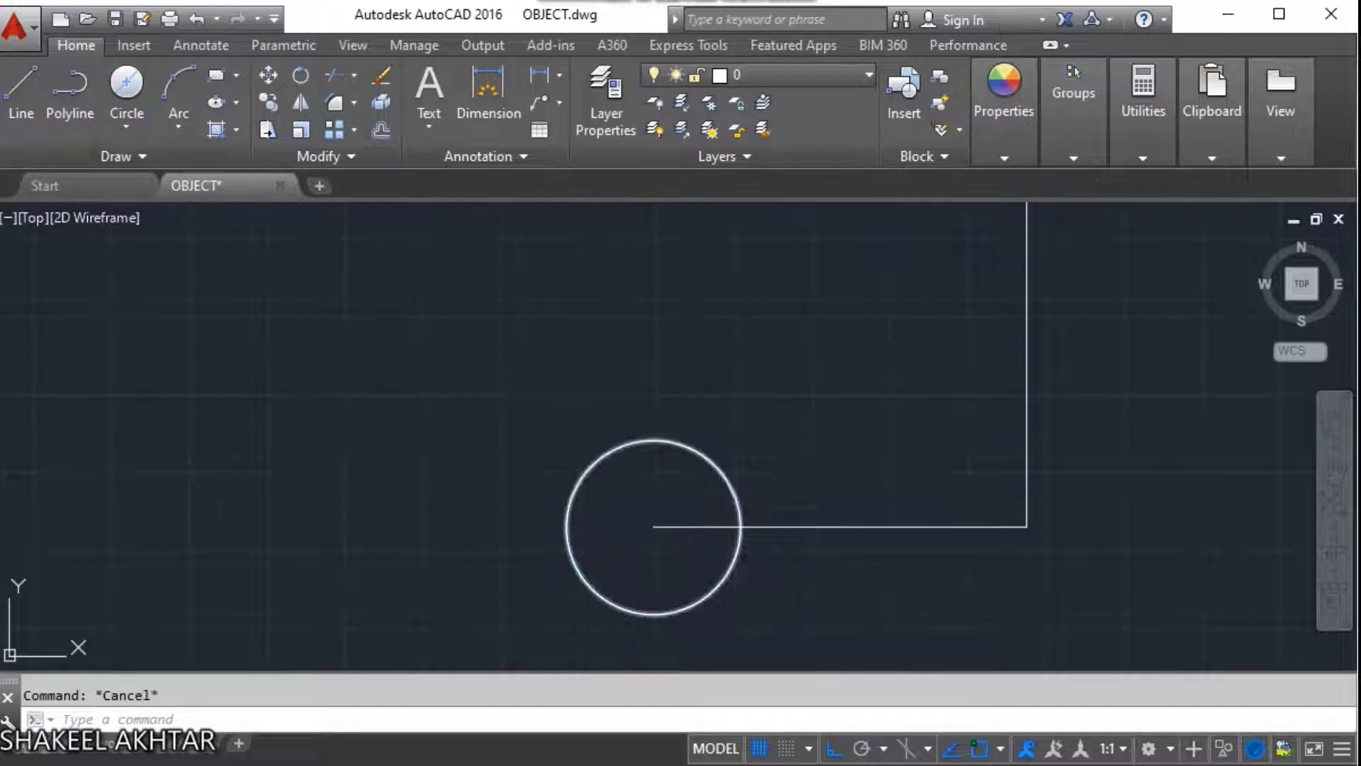
Copy the 28-diameter circle from its centre to the bottom line's right end.
key(Return)
click(653, 527)
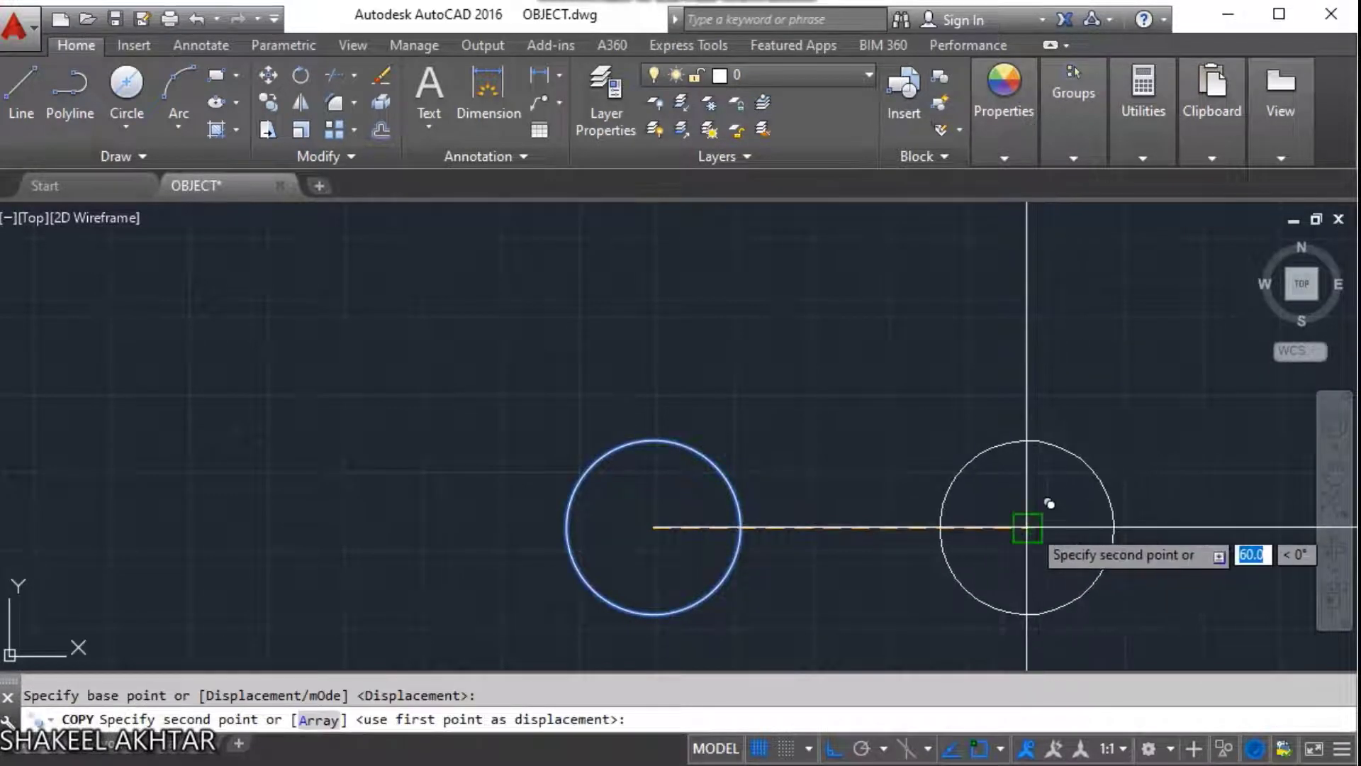
click(1026, 526)
scroll(873, 620, down, 5)
scroll(854, 501, up, 4)
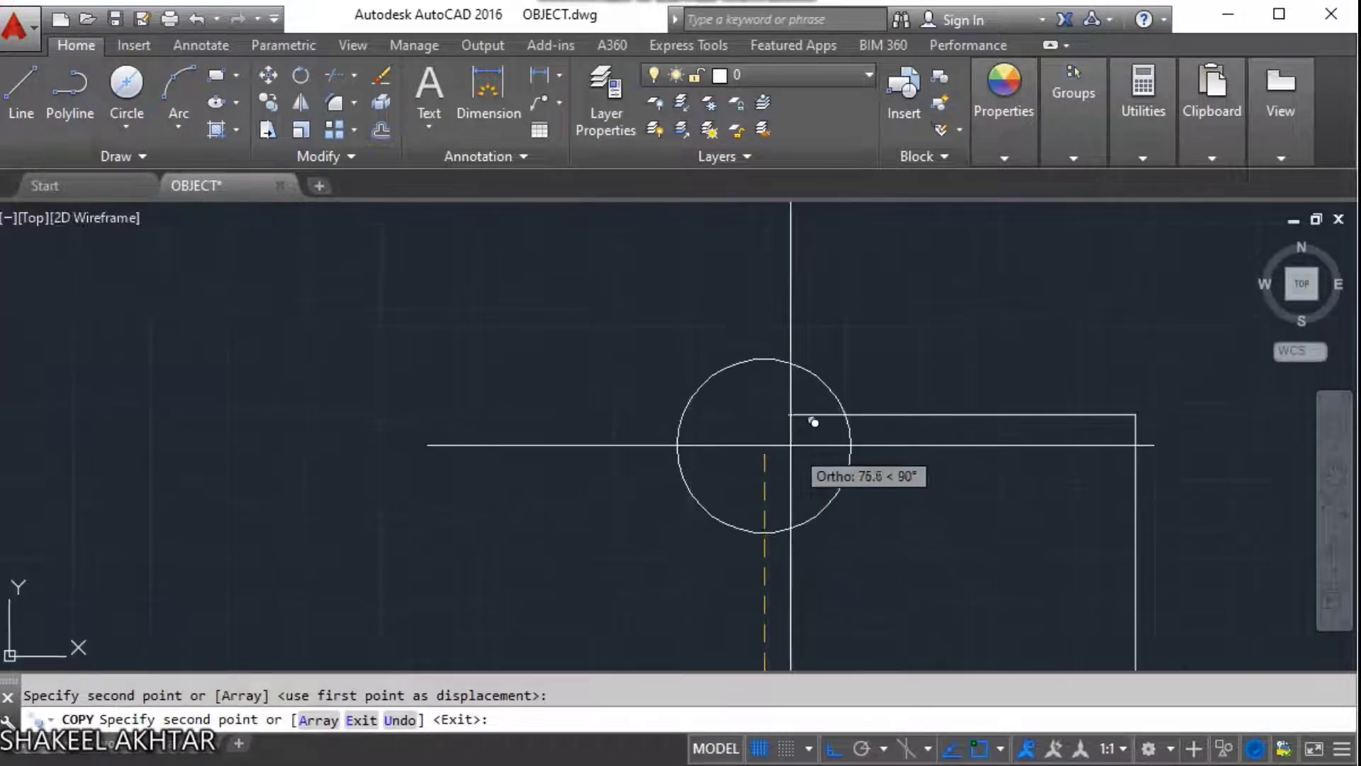
scroll(796, 416, up, 2)
key(Escape)
scroll(869, 510, down, 5)
scroll(759, 458, up, 3)
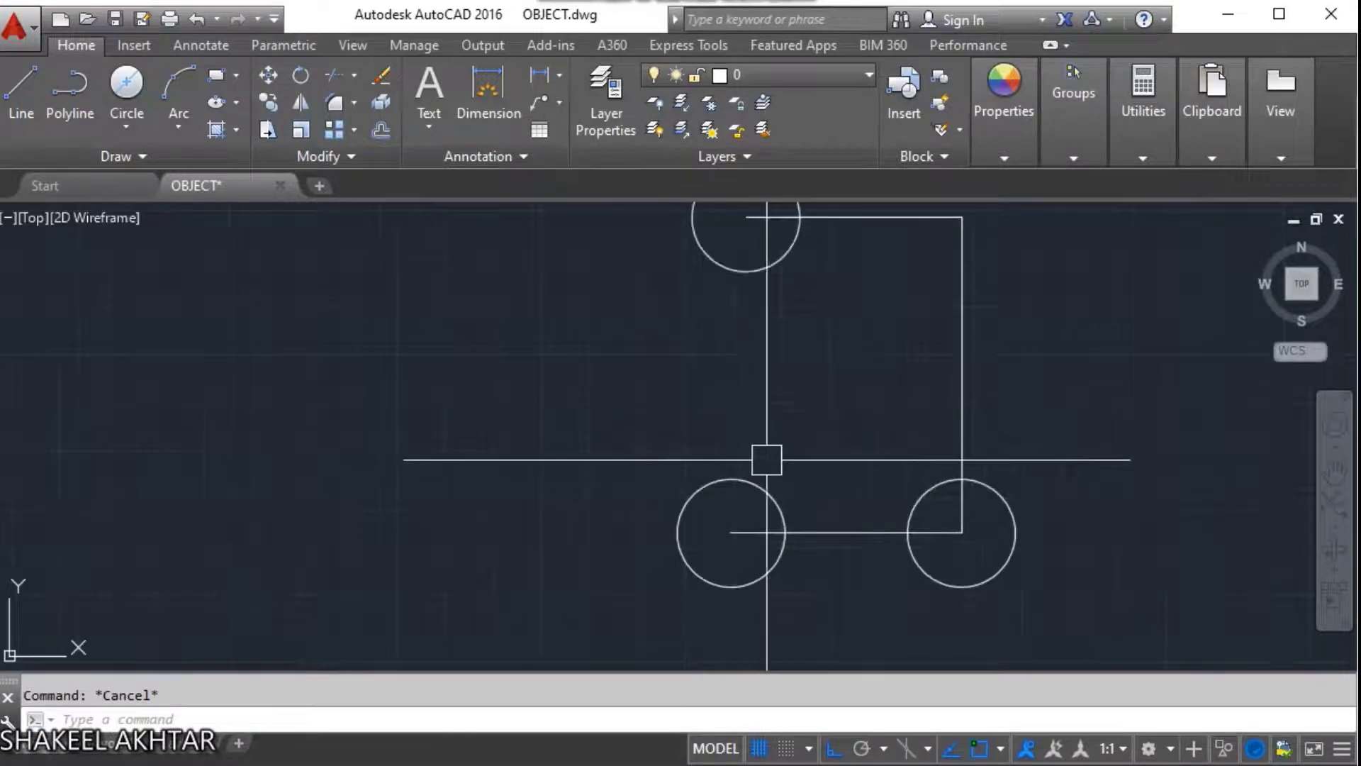
scroll(1007, 528, down, 4)
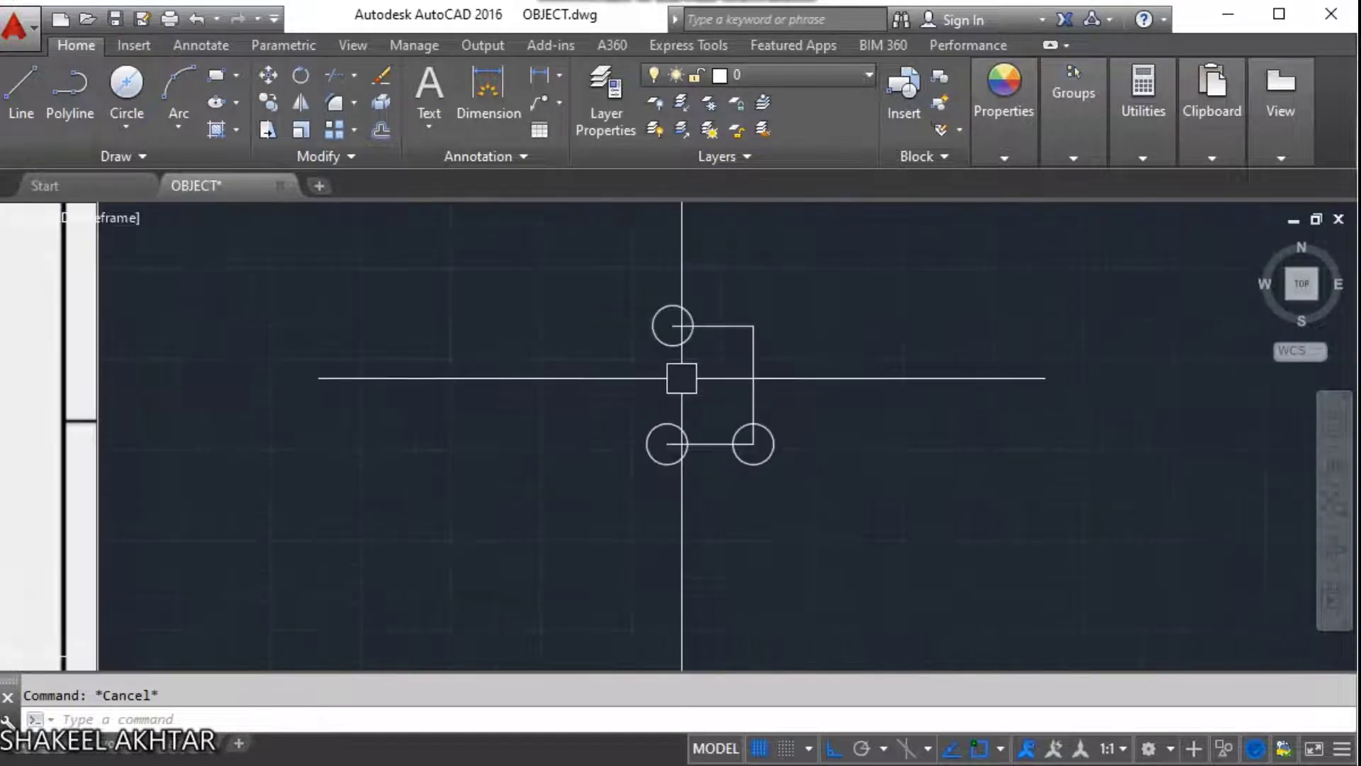
Crossing-select the construction polyline joining the circle centres and delete it.
drag(768, 289, 696, 461)
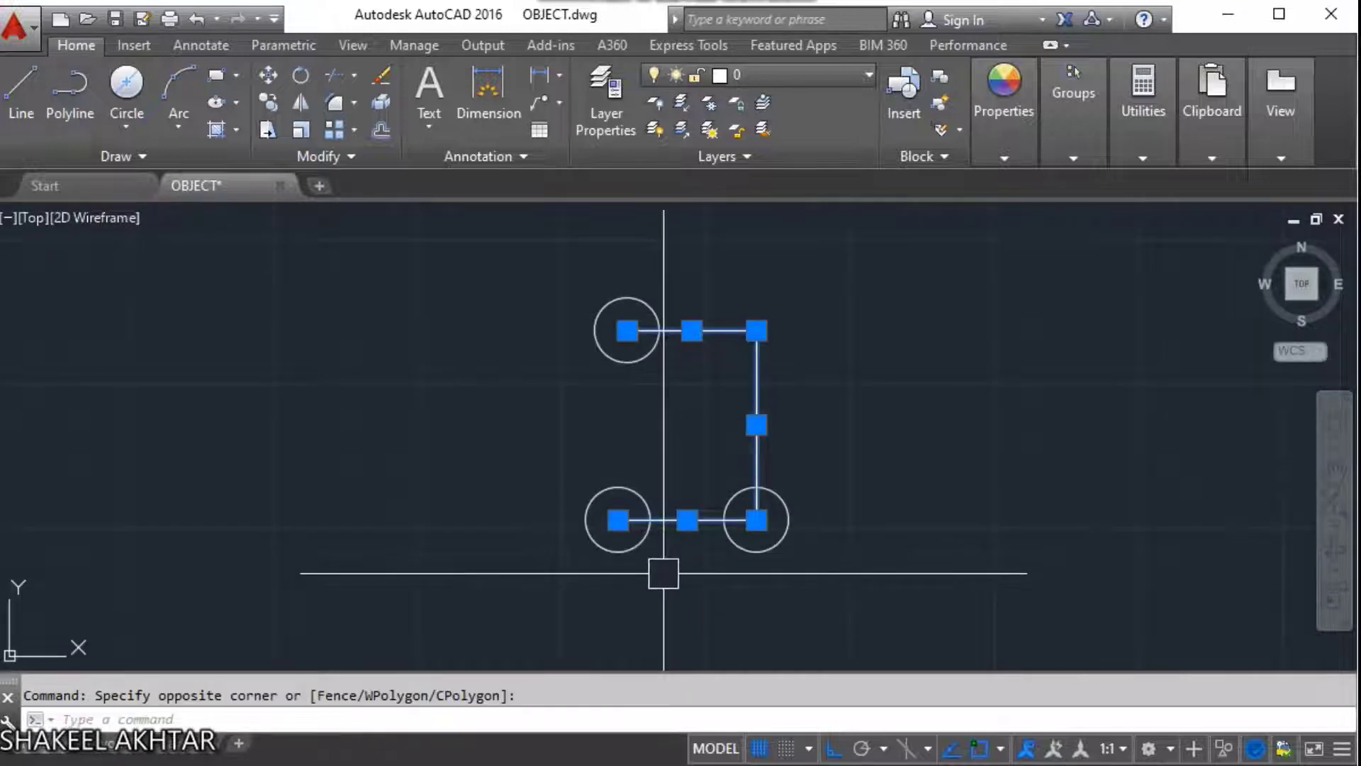
key(Delete)
key(Escape)
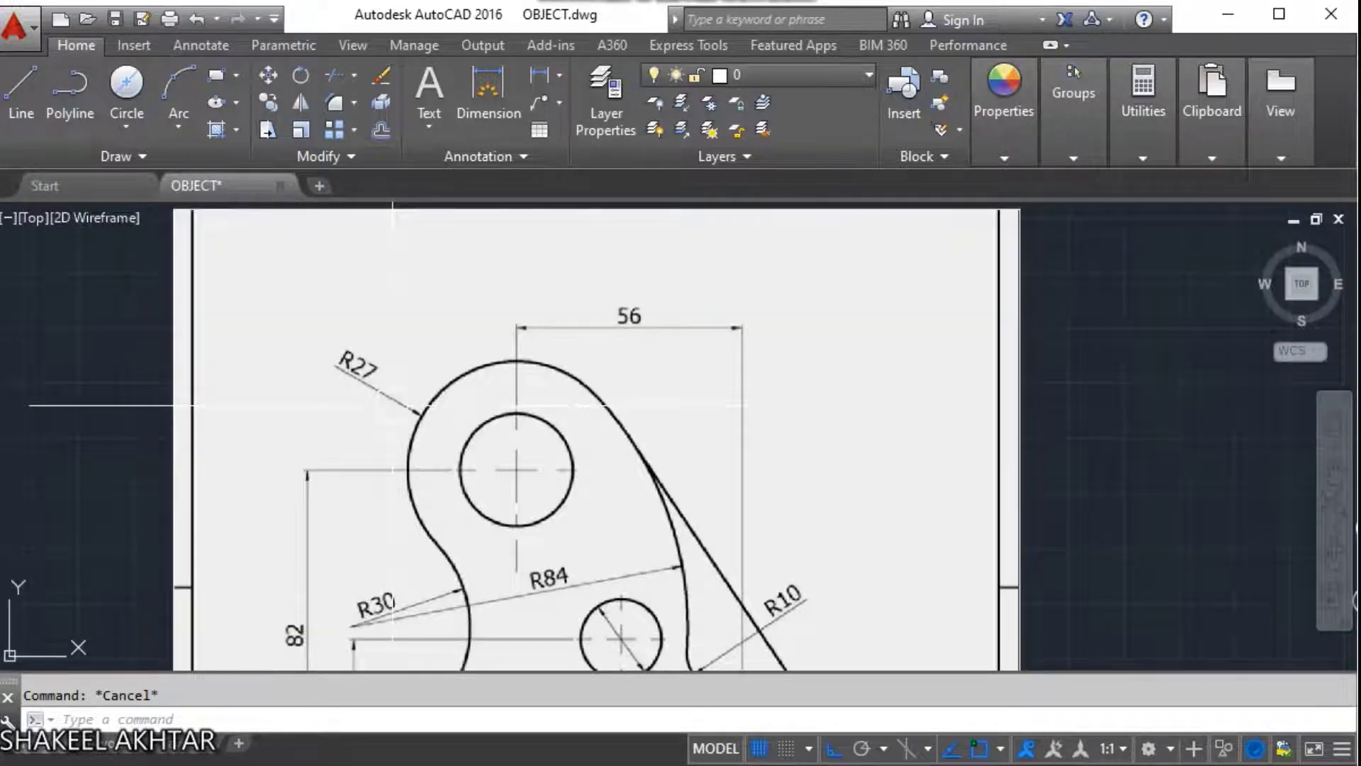
Draw radius-27 circles concentric with the top, lower-left and lower-right holes.
text(c)
key(Return)
scroll(699, 486, up, 3)
scroll(757, 371, up, 2)
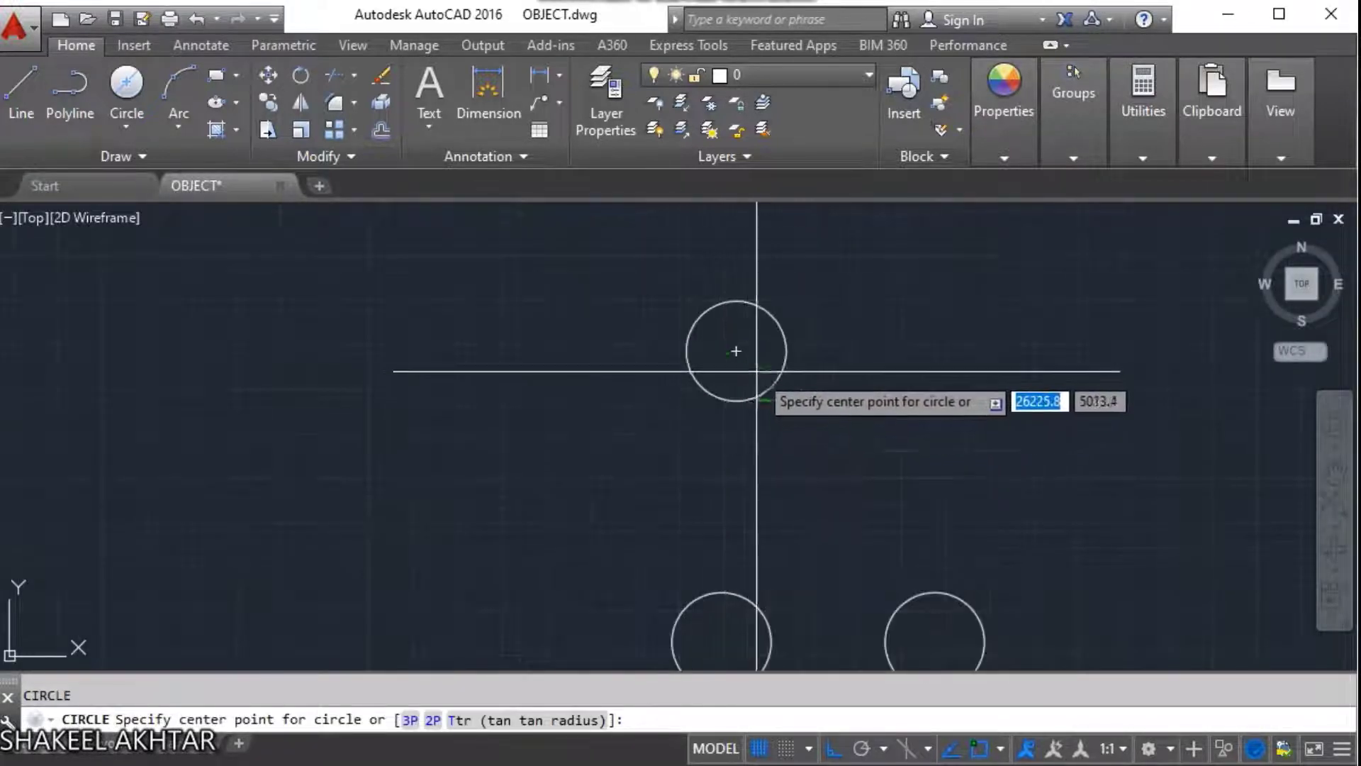
click(735, 350)
text(27)
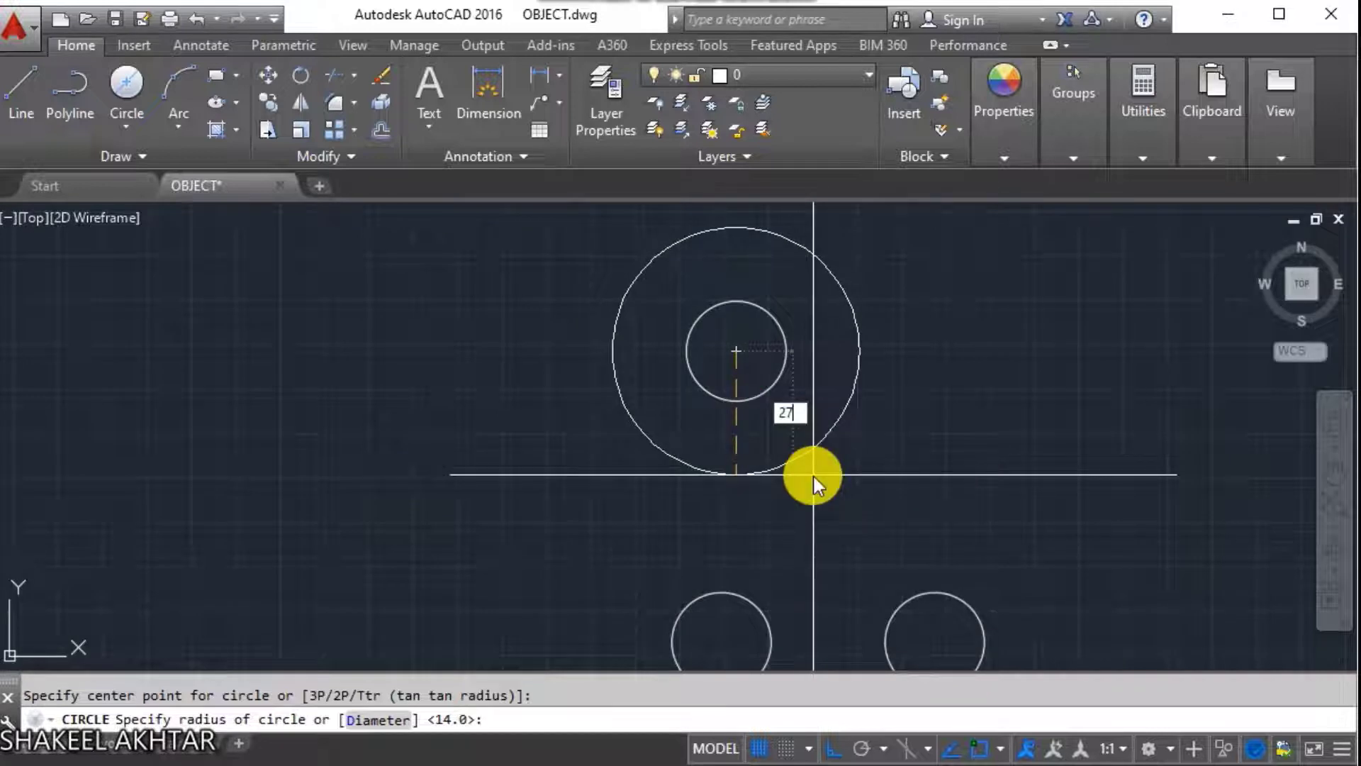
key(Return)
scroll(729, 471, down, 5)
scroll(780, 454, up, 4)
key(Return)
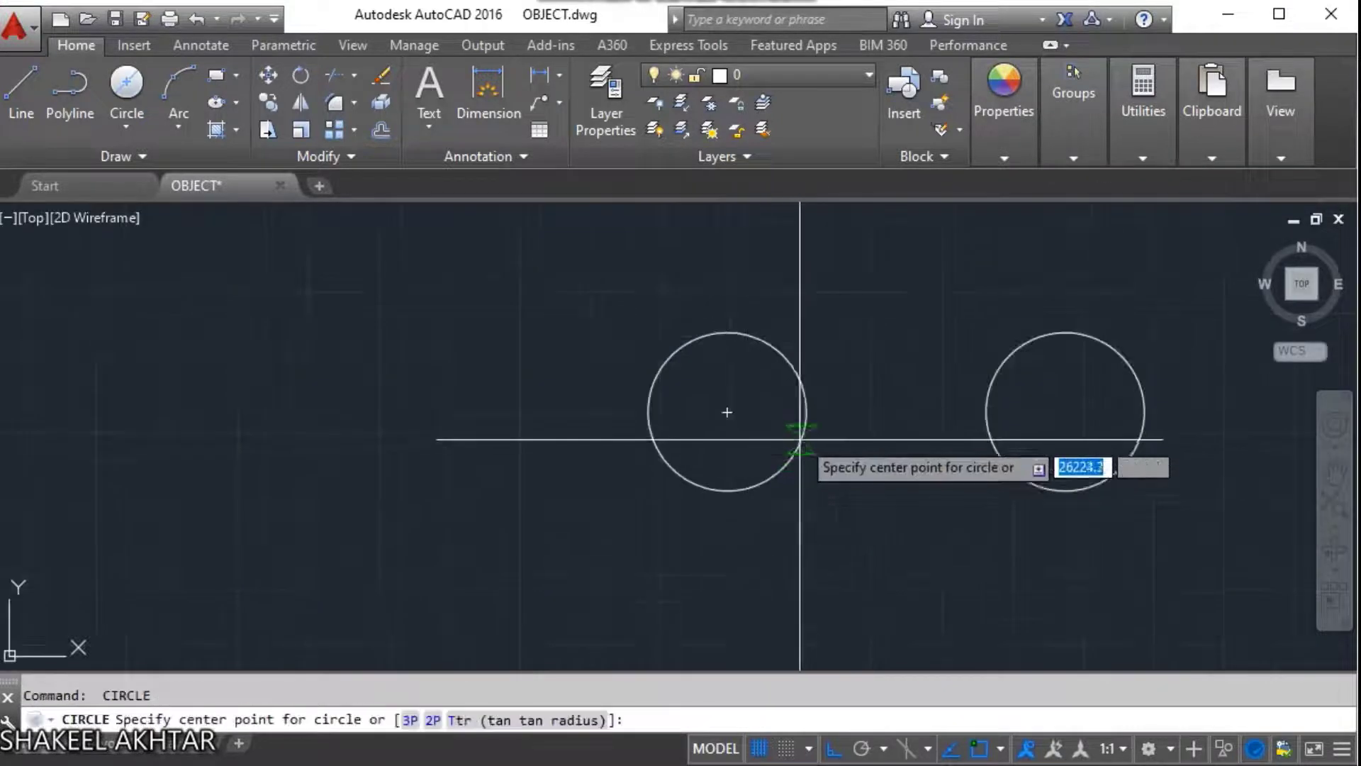
click(727, 411)
text(27)
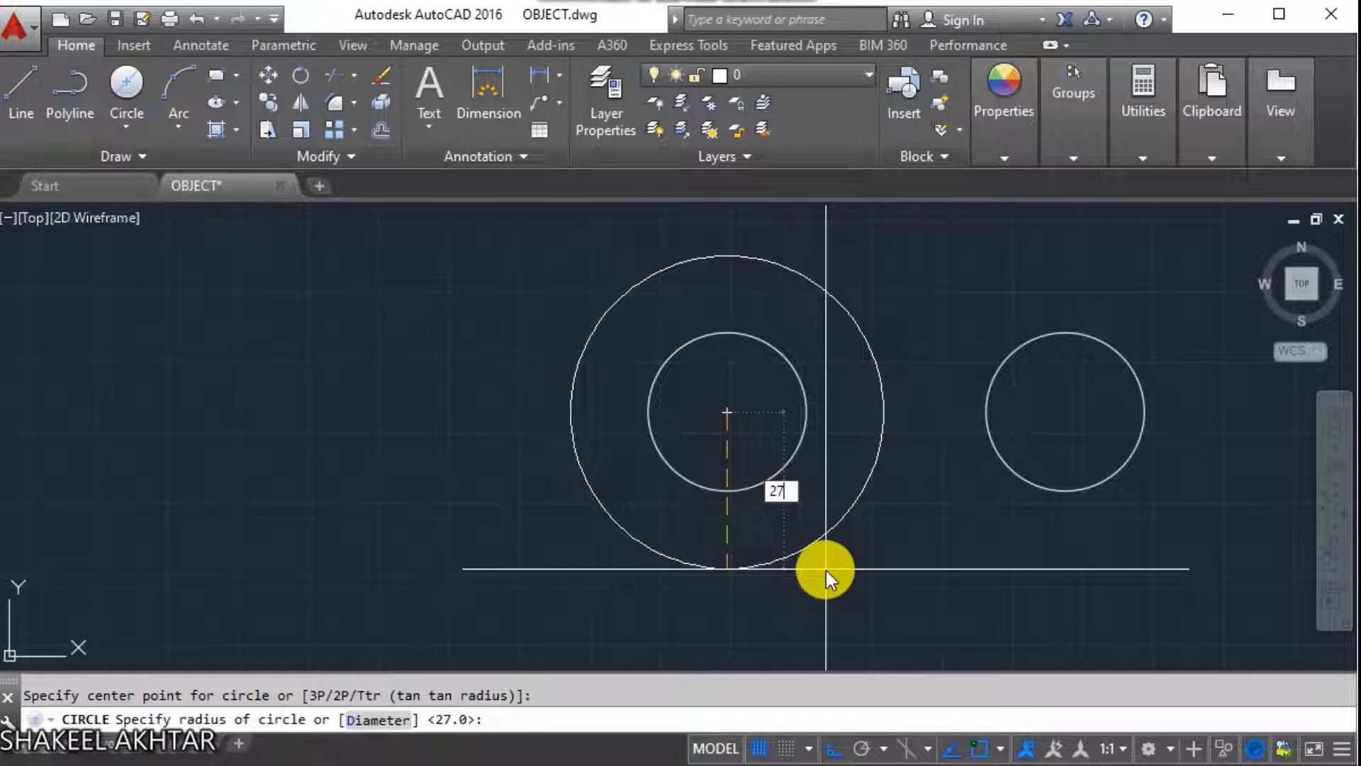
key(Return)
key(Return)
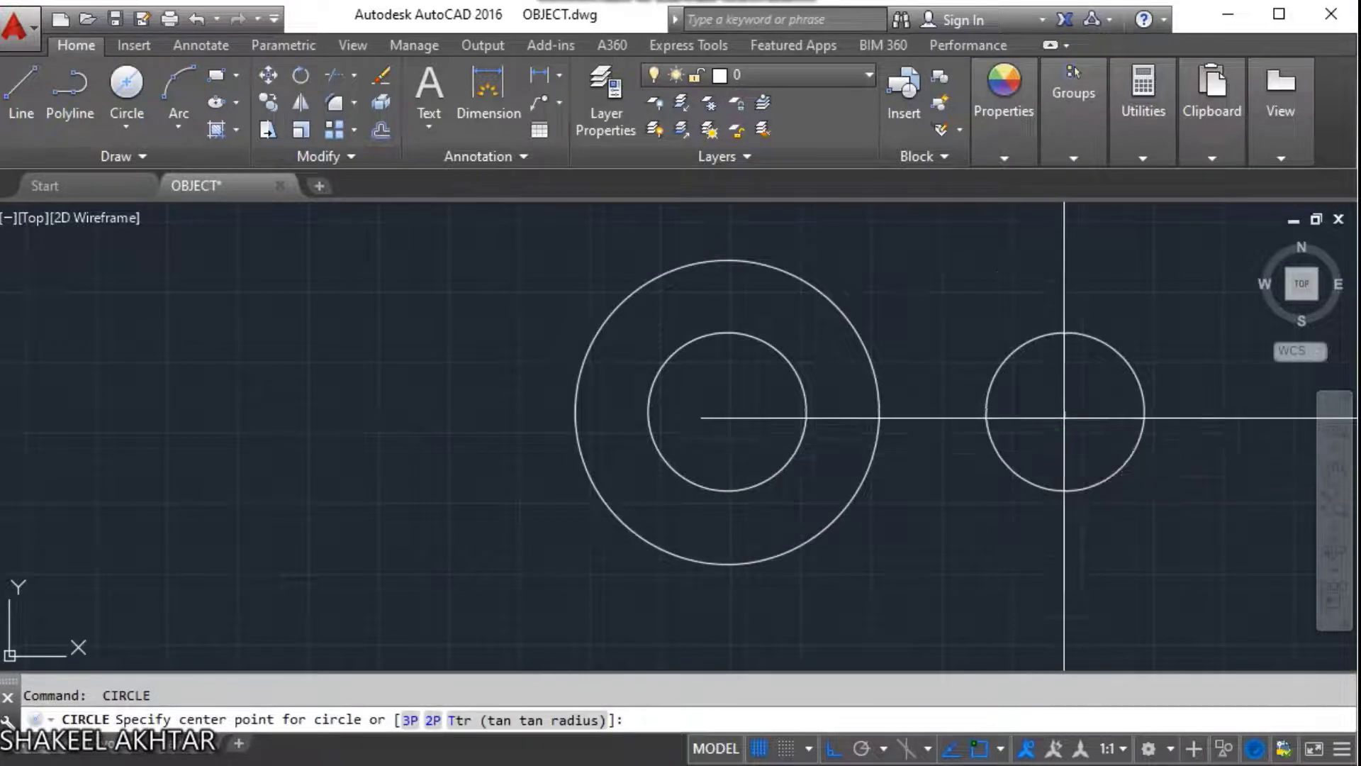
click(1064, 411)
text(2)
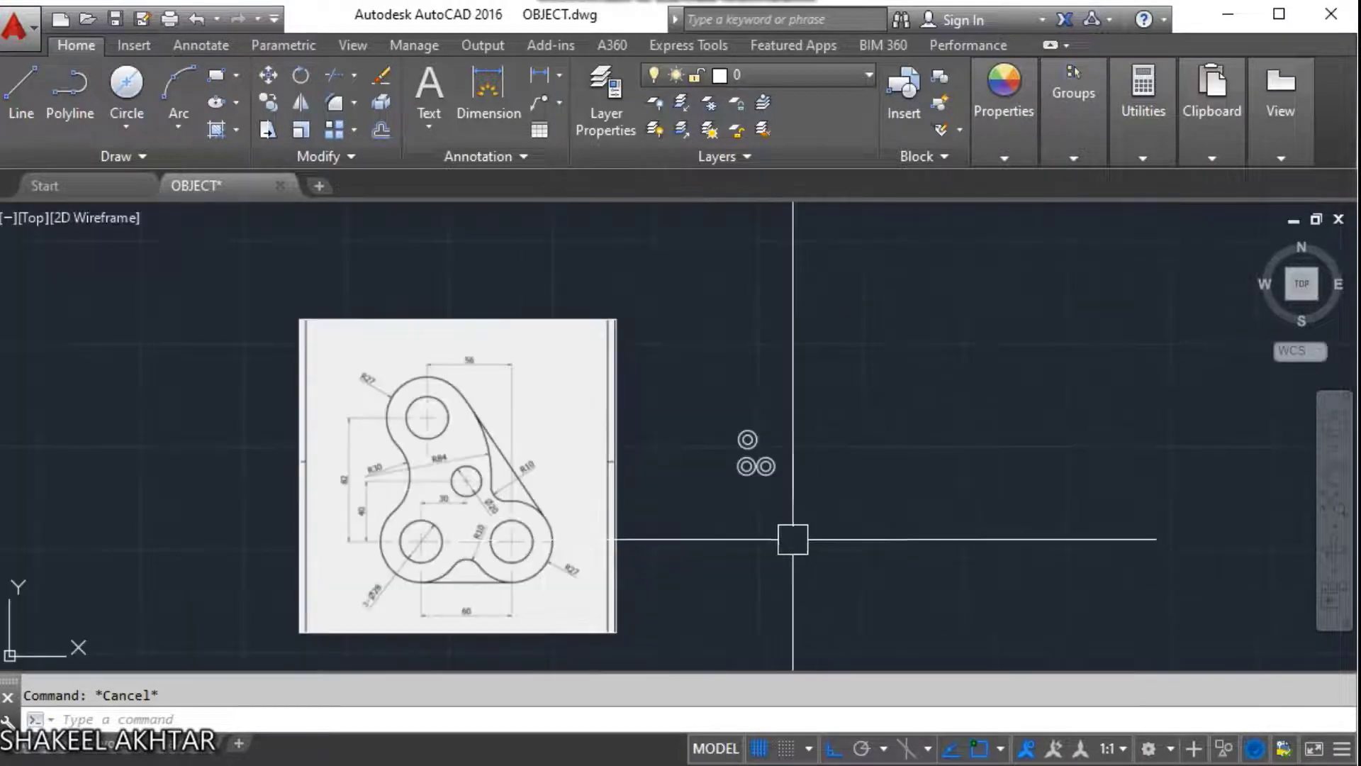
scroll(789, 537, up, 5)
scroll(759, 462, up, 2)
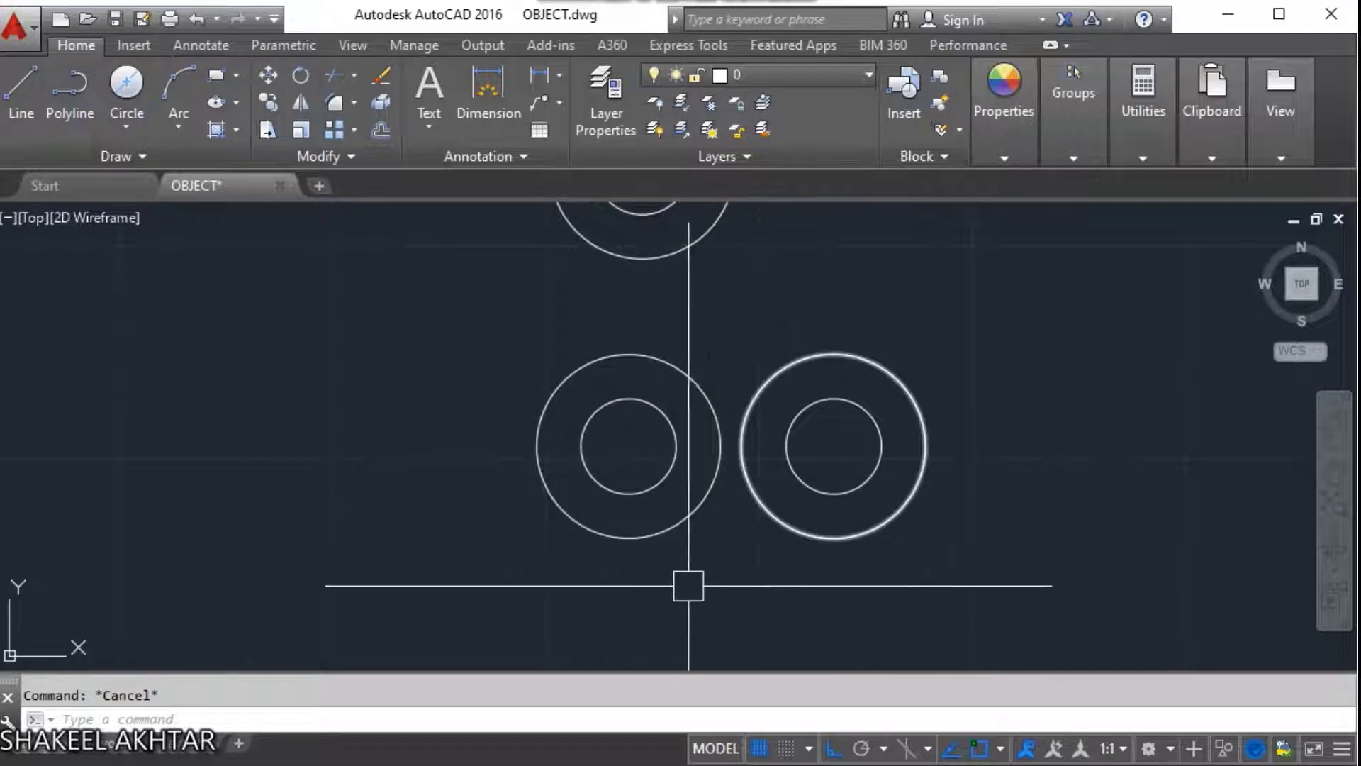
Start a fillet and choose the radius option to set a 10-unit radius.
text(f)
key(Return)
text(r)
key(Return)
text(10)
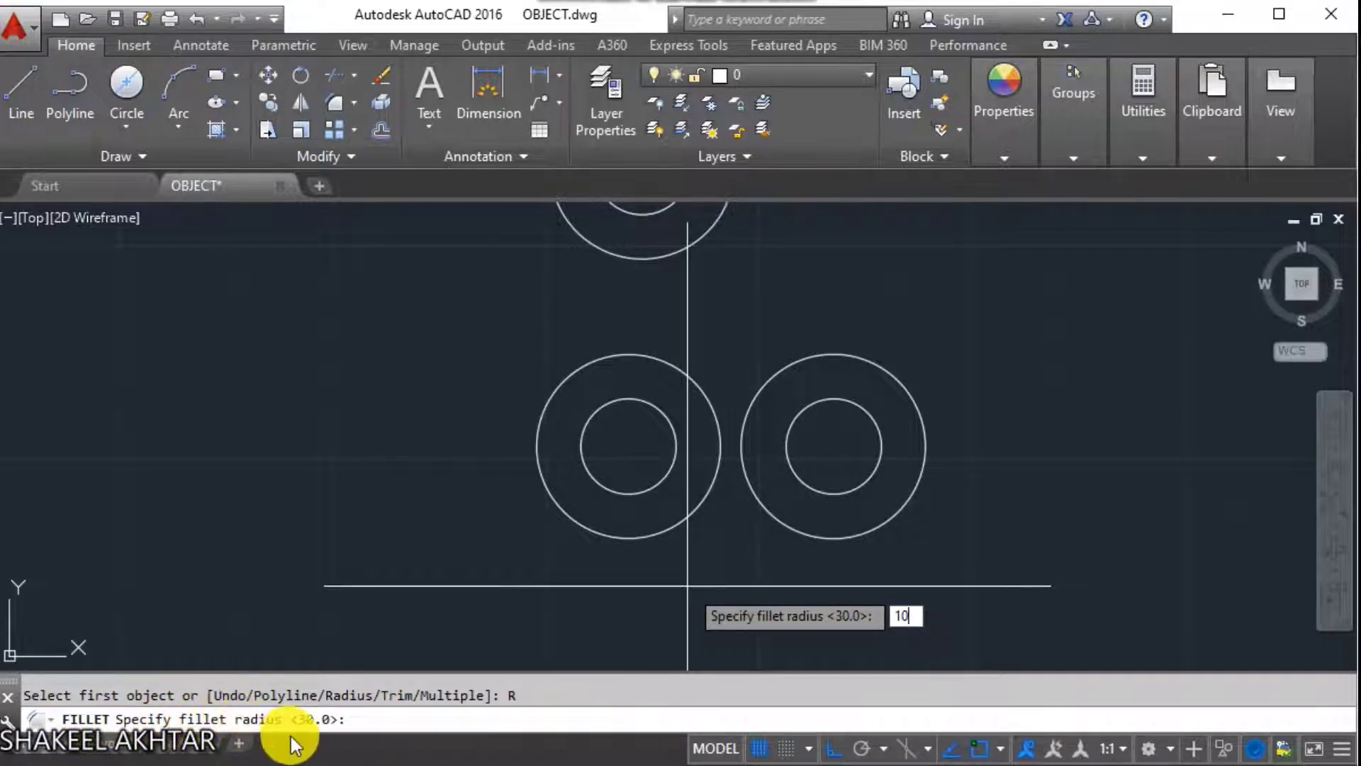
Fillet the two lower outer circles with a radius-10 arc.
key(Return)
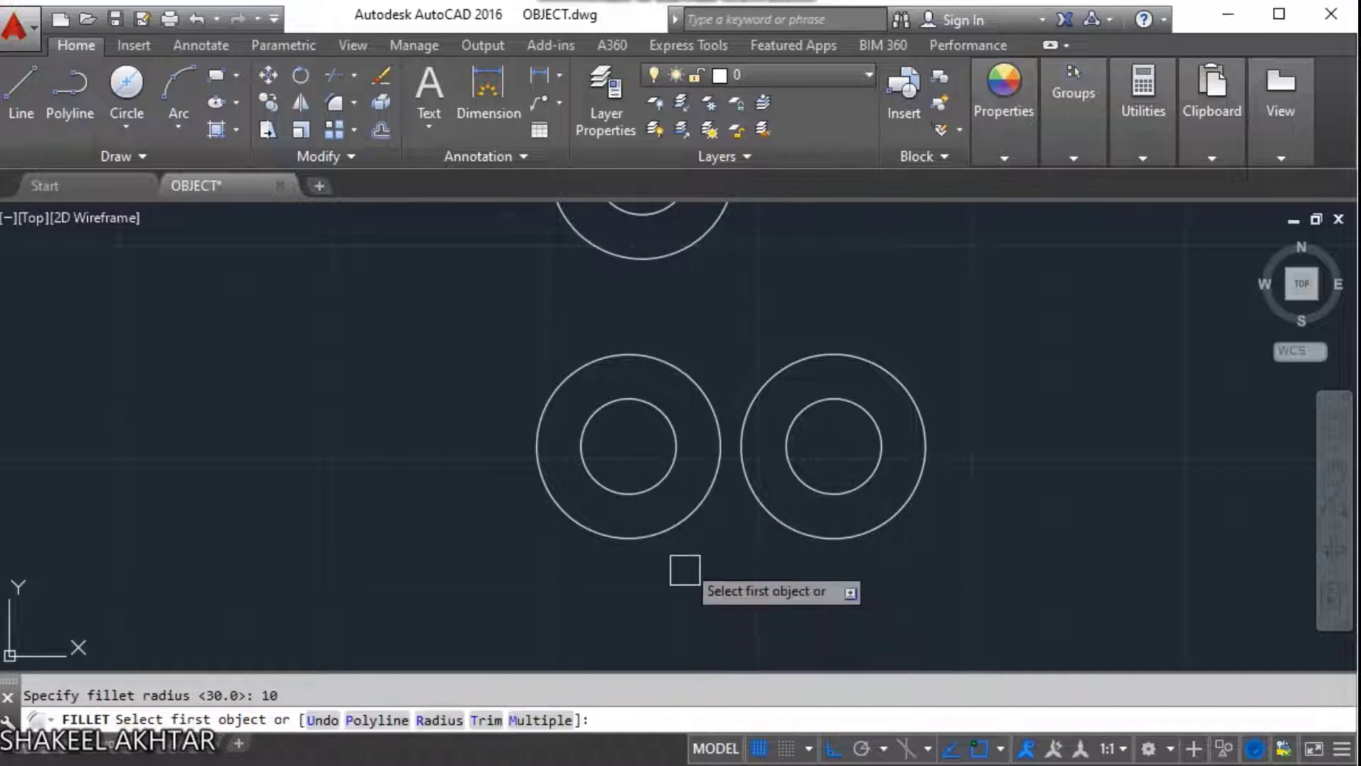
scroll(683, 565, up, 2)
click(677, 525)
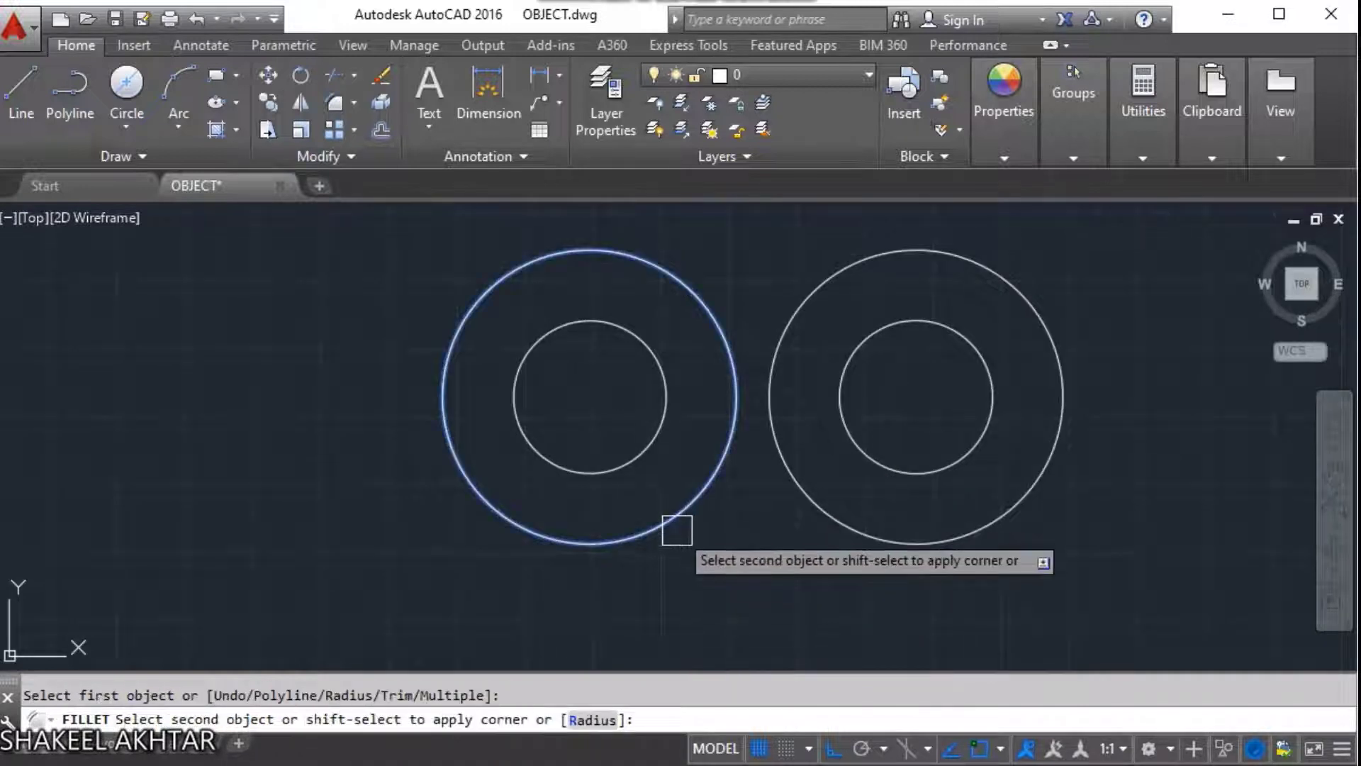
click(832, 507)
scroll(688, 560, down, 4)
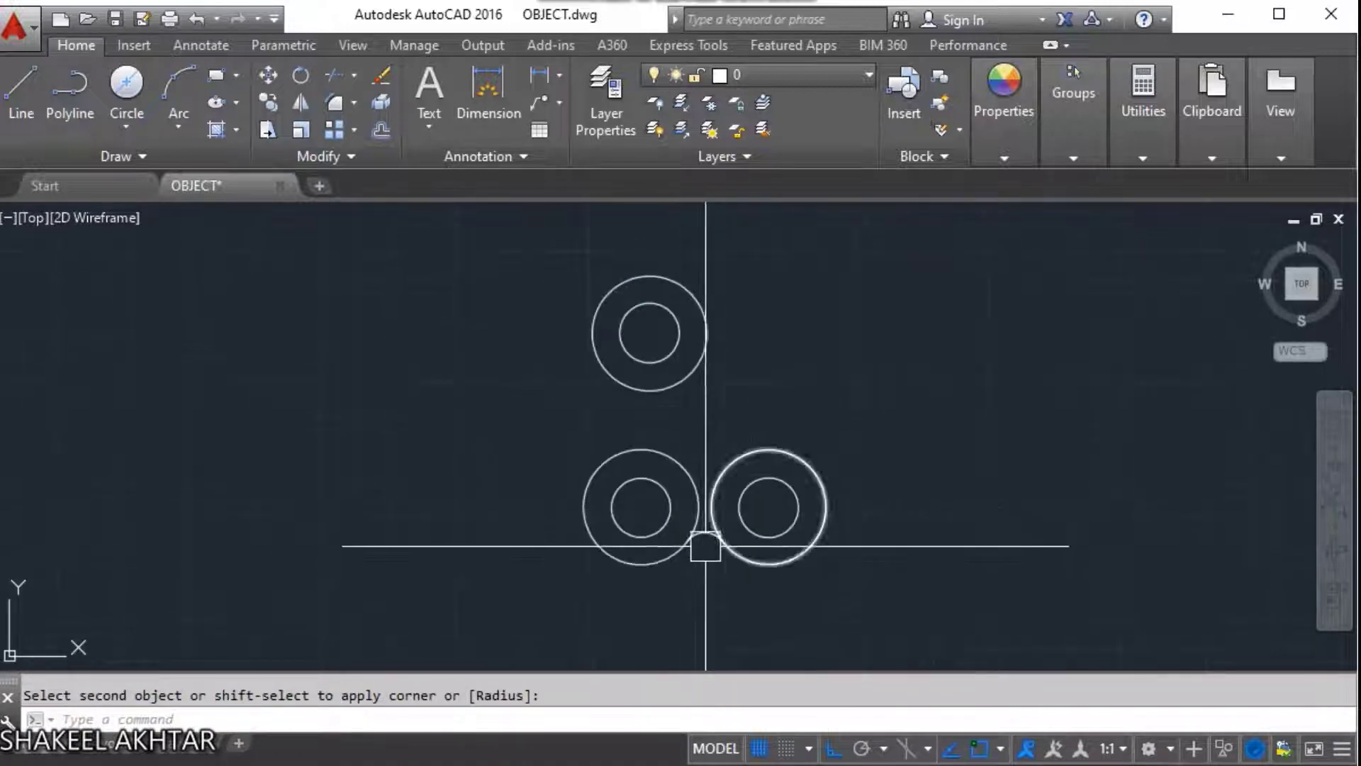
scroll(680, 496, up, 6)
scroll(702, 546, down, 2)
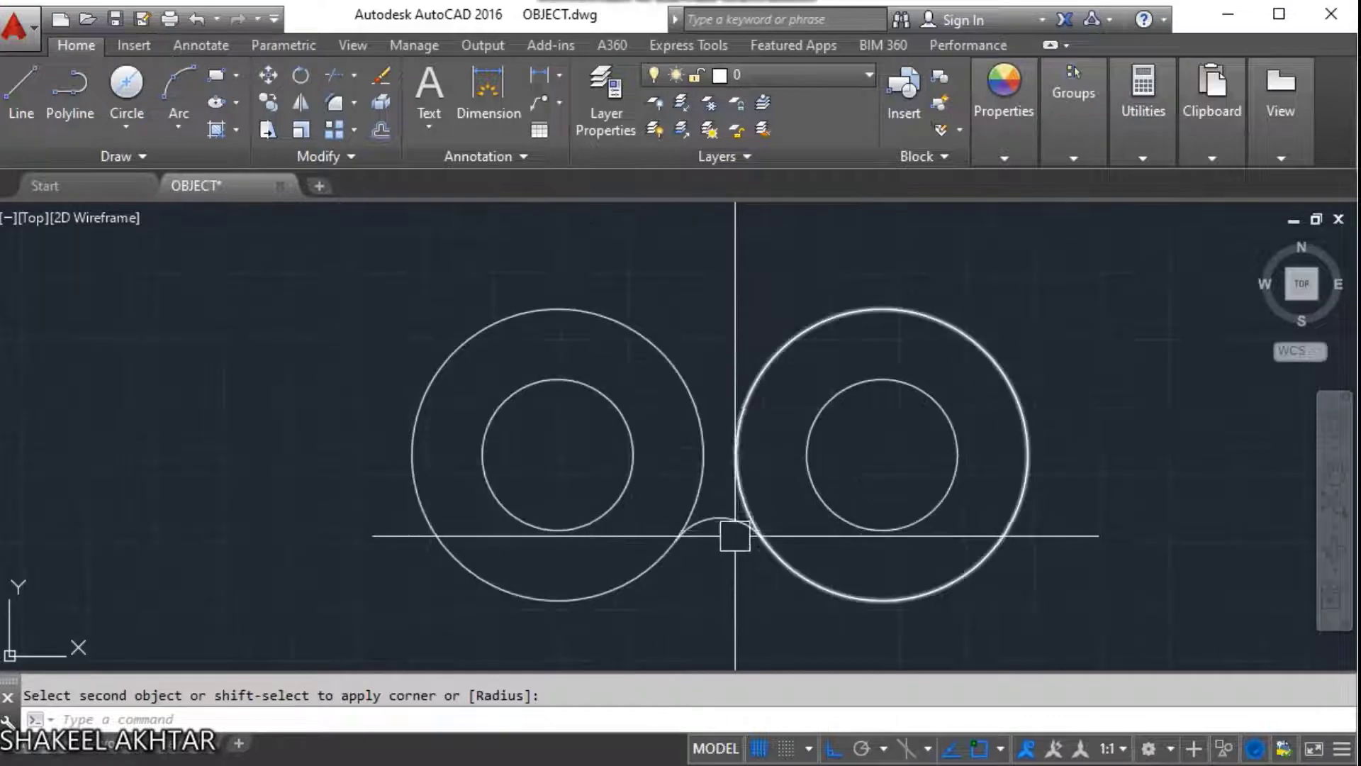
Draw a trial circle between the lower circles and check it.
text(c)
key(Return)
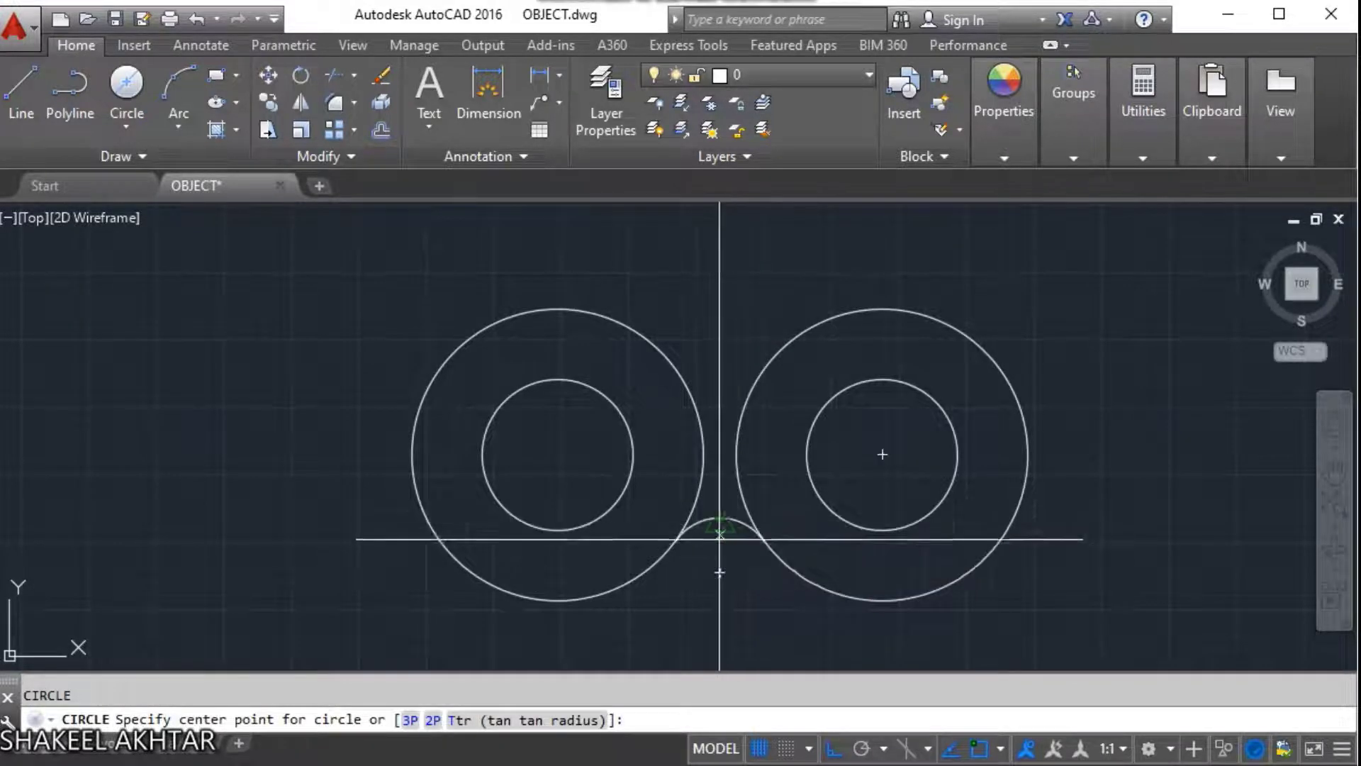
click(720, 571)
click(719, 517)
scroll(737, 567, up, 3)
scroll(758, 425, down, 3)
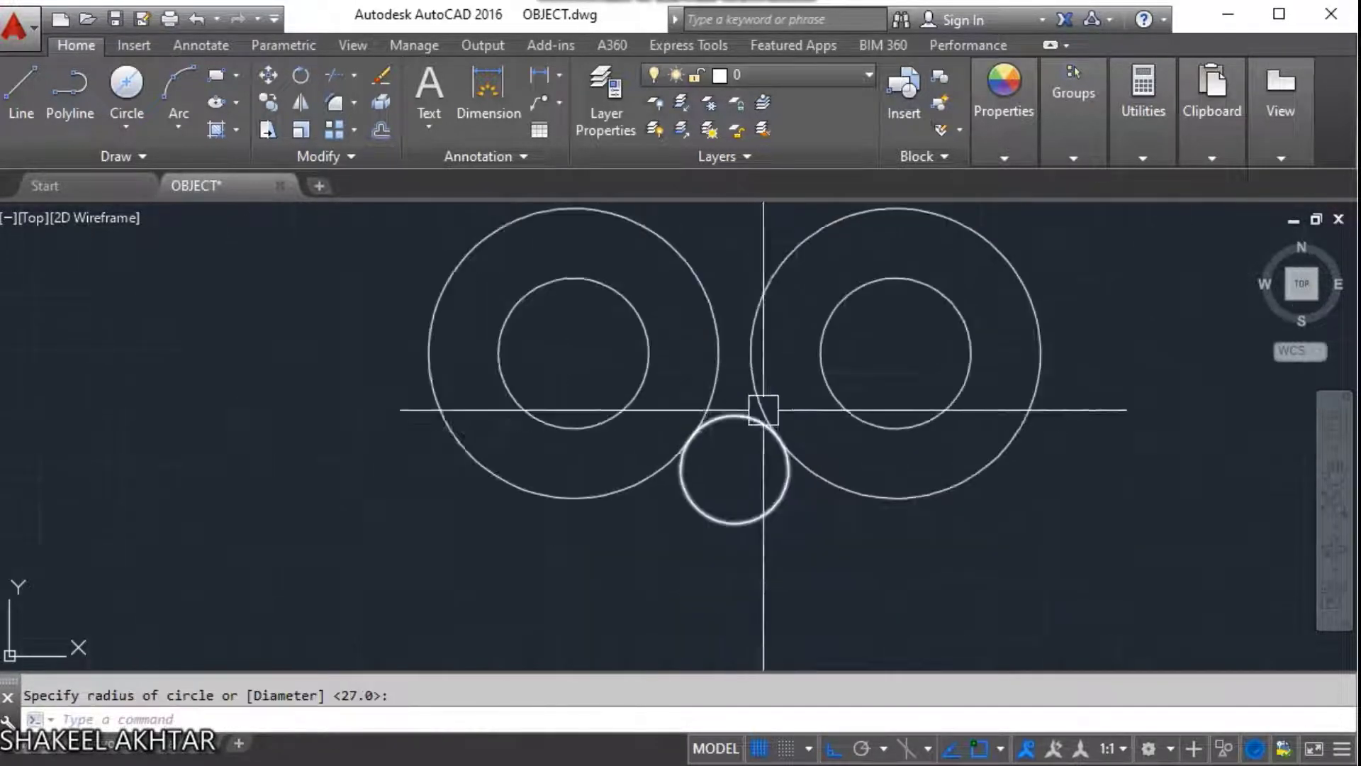
middle_drag(763, 404, 763, 465)
click(761, 479)
key(Escape)
scroll(659, 503, down, 4)
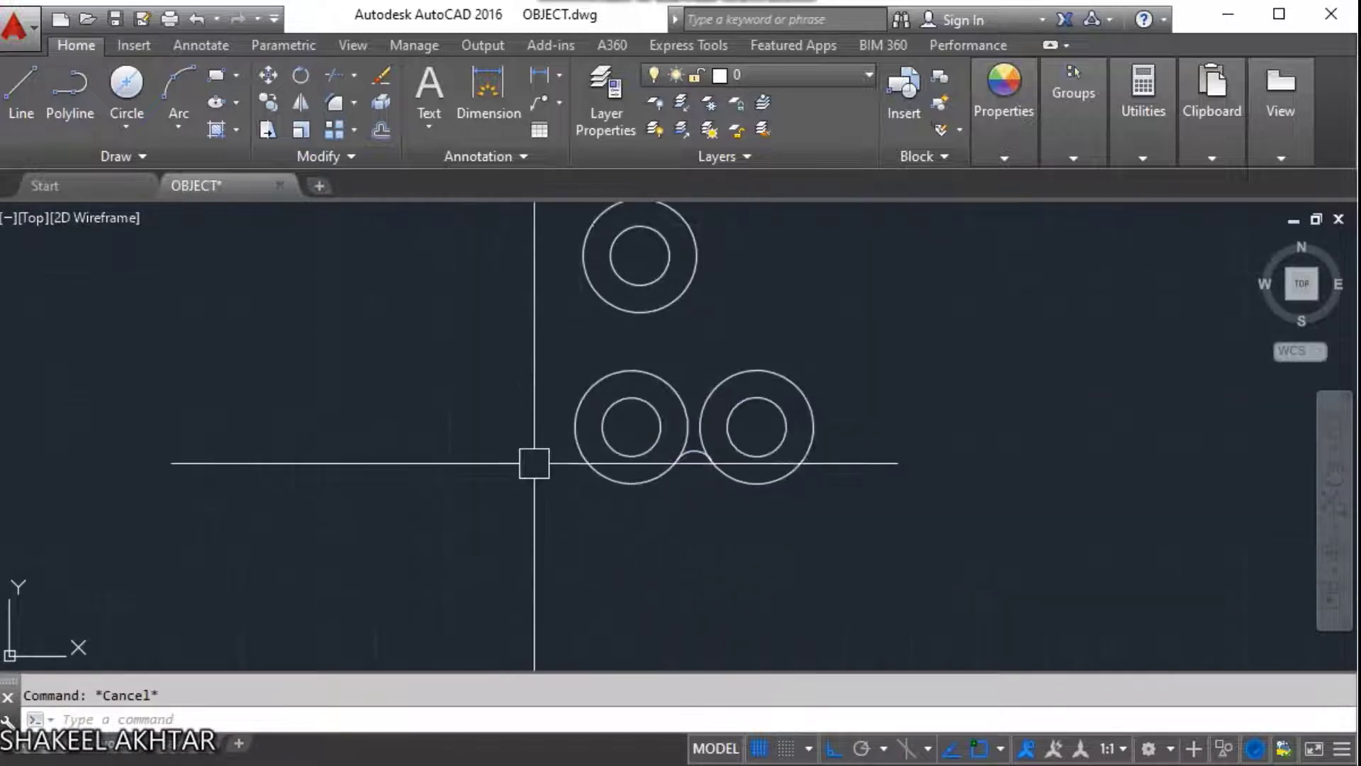
middle_drag(532, 462, 595, 449)
scroll(595, 449, up, 2)
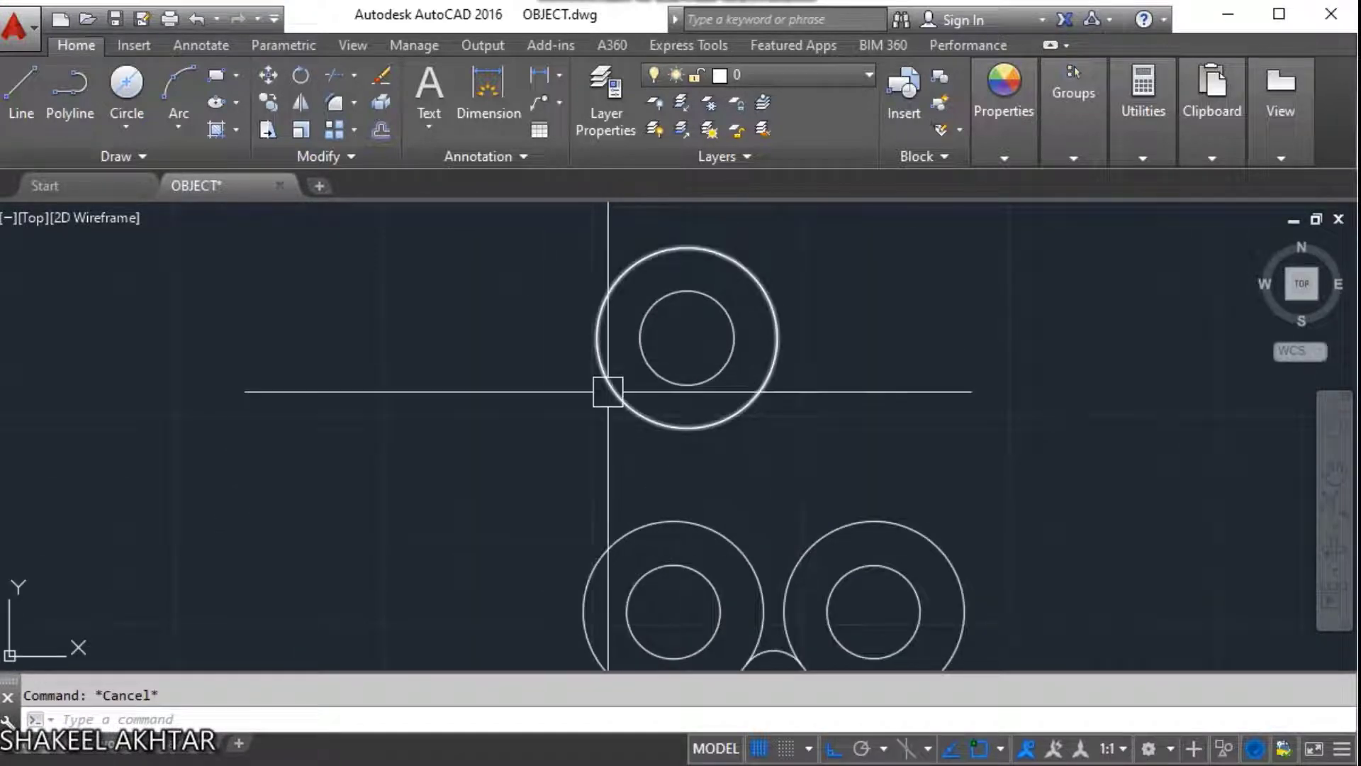
text(F)
Join the top and lower-left outer circles with a radius-30 fillet.
key(Return)
text(R)
key(Return)
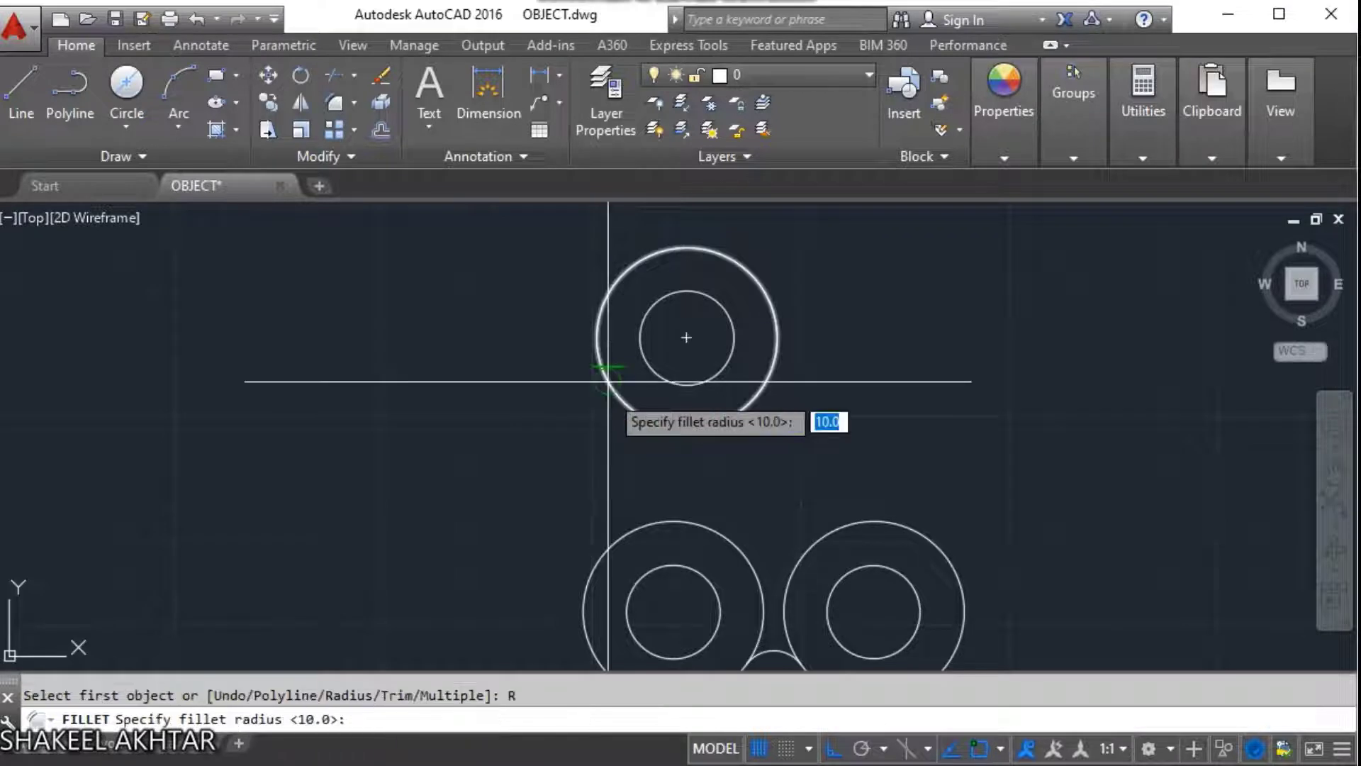
text(0)
key(Return)
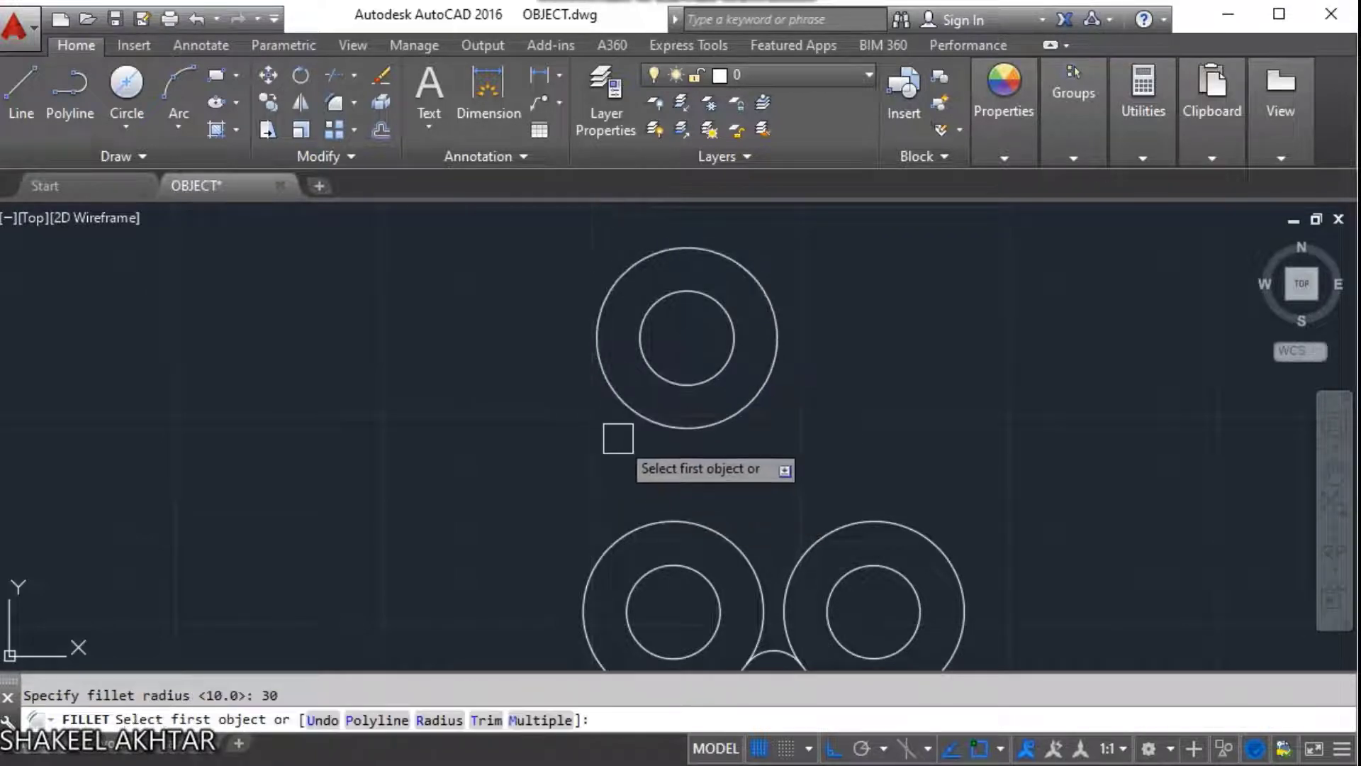
click(599, 376)
click(607, 548)
key(Return)
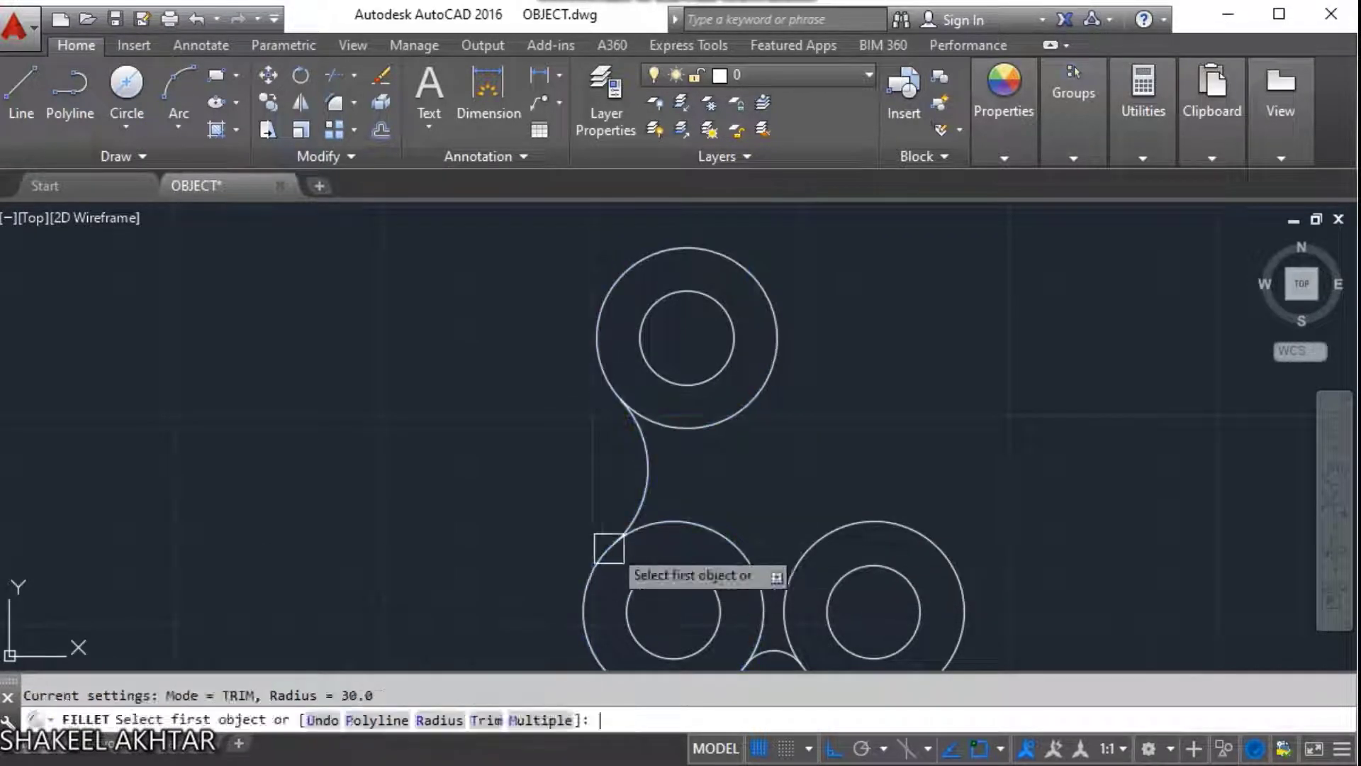
key(Escape)
text(c)
key(Return)
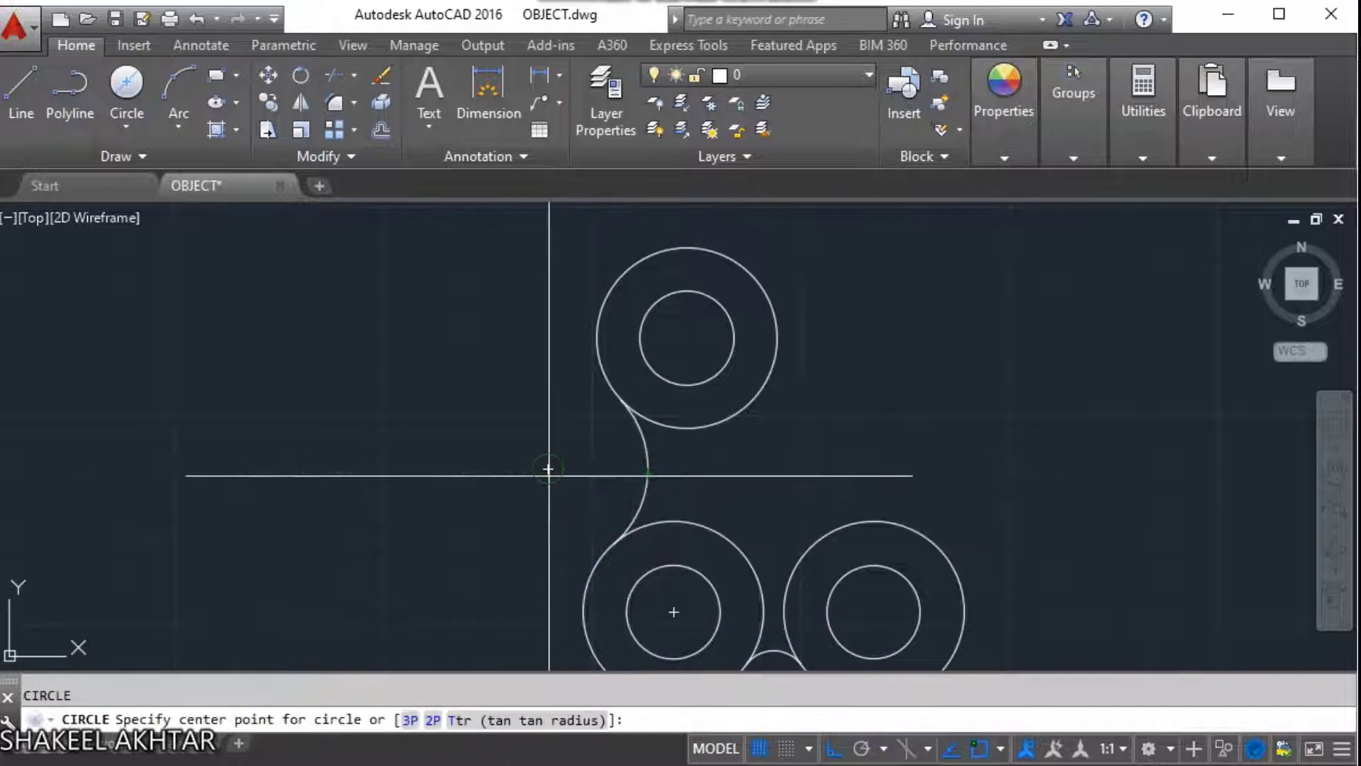
click(548, 469)
click(647, 474)
key(Escape)
text(DLI)
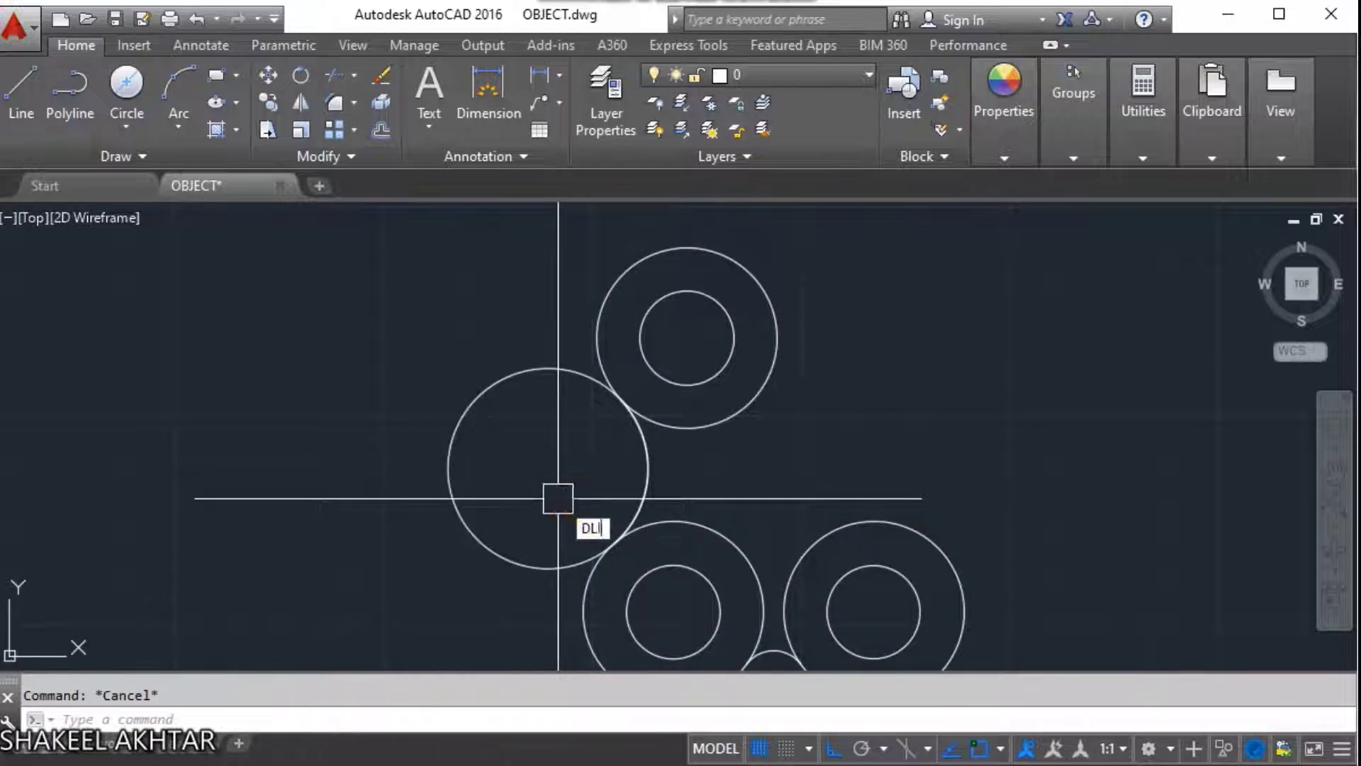
key(Return)
click(548, 468)
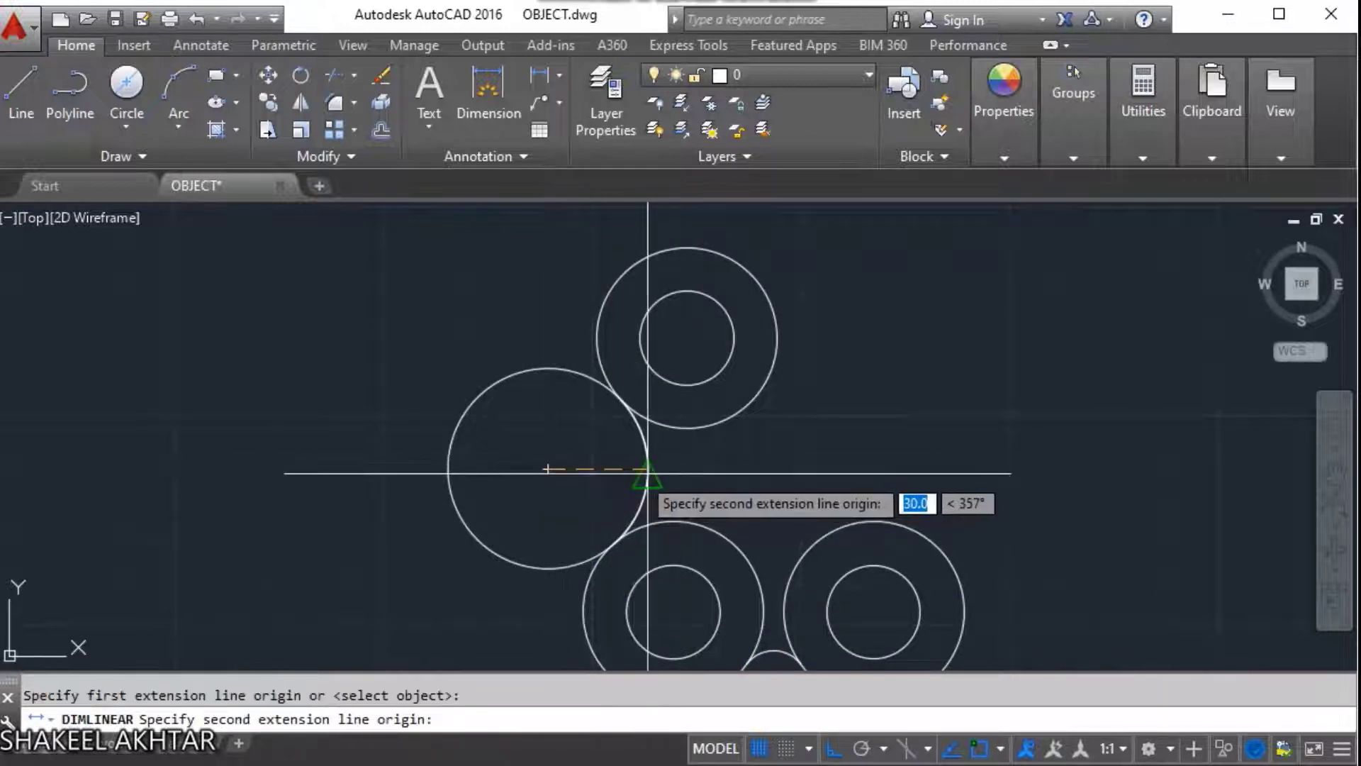
click(648, 468)
scroll(578, 468, up, 6)
scroll(652, 466, up, 3)
key(Escape)
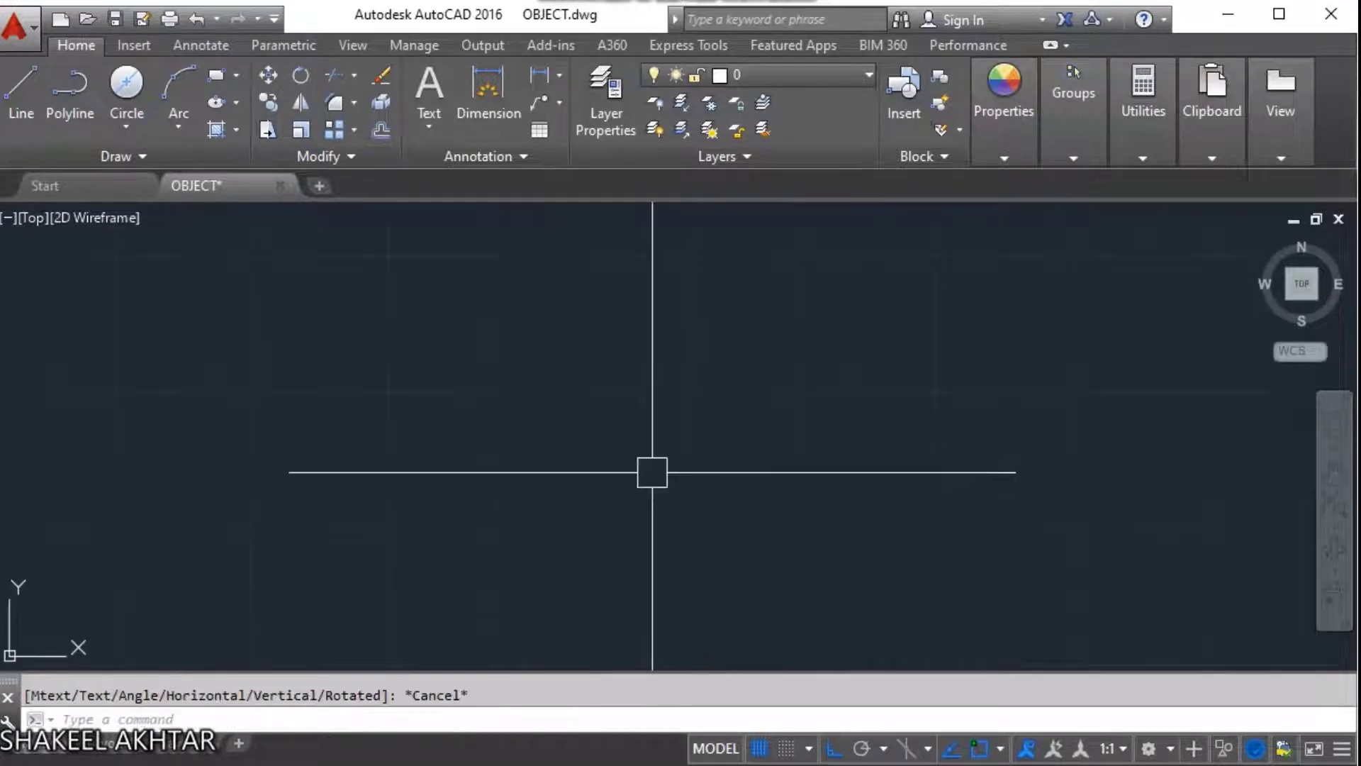
key(Return)
scroll(979, 421, down, 3)
click(967, 428)
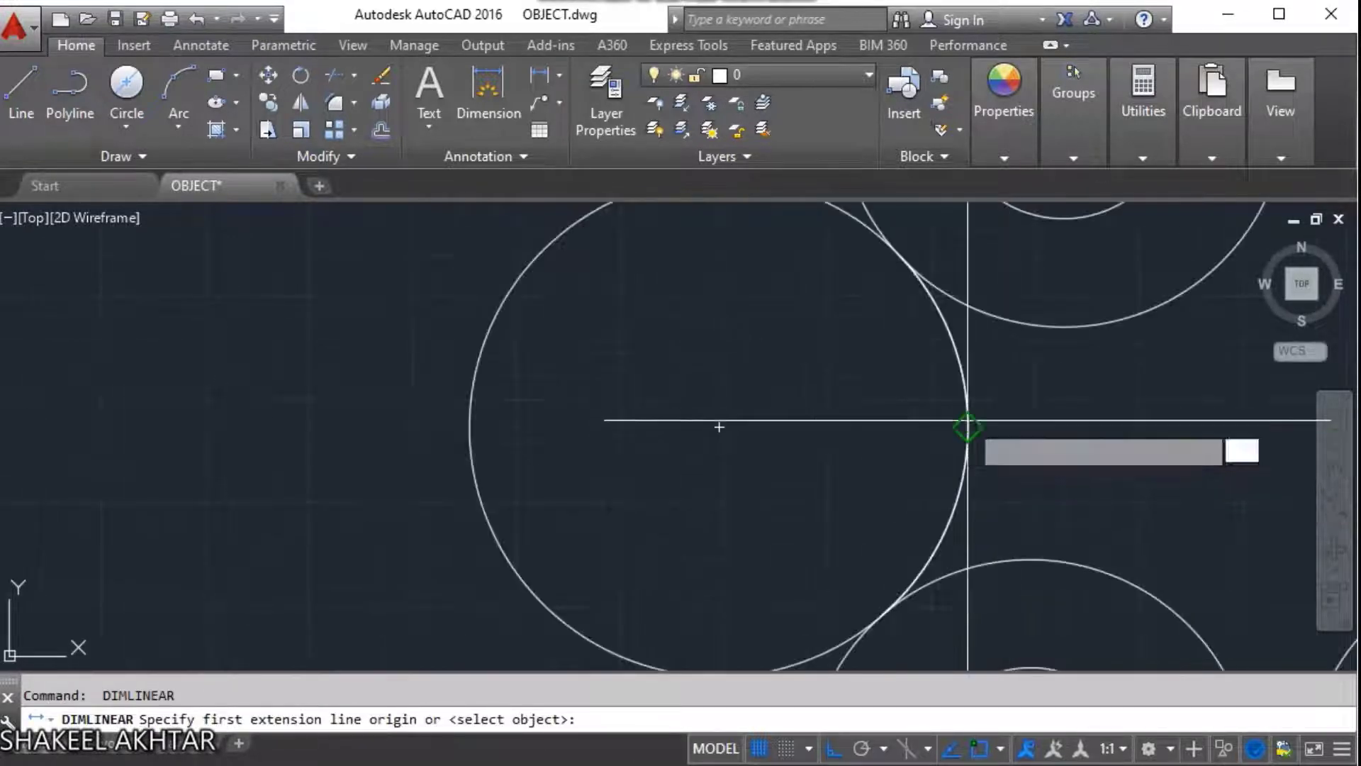
click(716, 429)
scroll(751, 496, up, 4)
scroll(535, 493, up, 2)
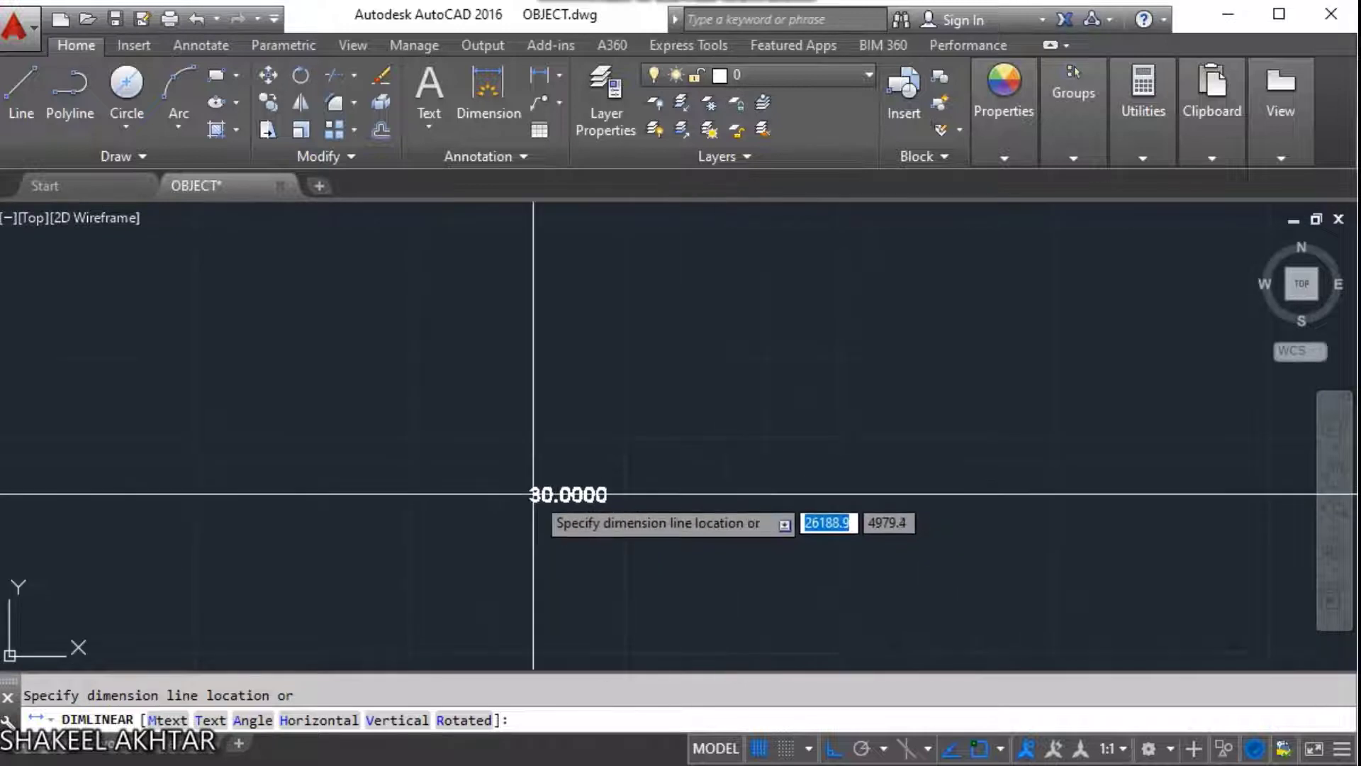
scroll(533, 491, up, 2)
click(533, 490)
key(Escape)
scroll(684, 465, down, 3)
scroll(840, 410, down, 3)
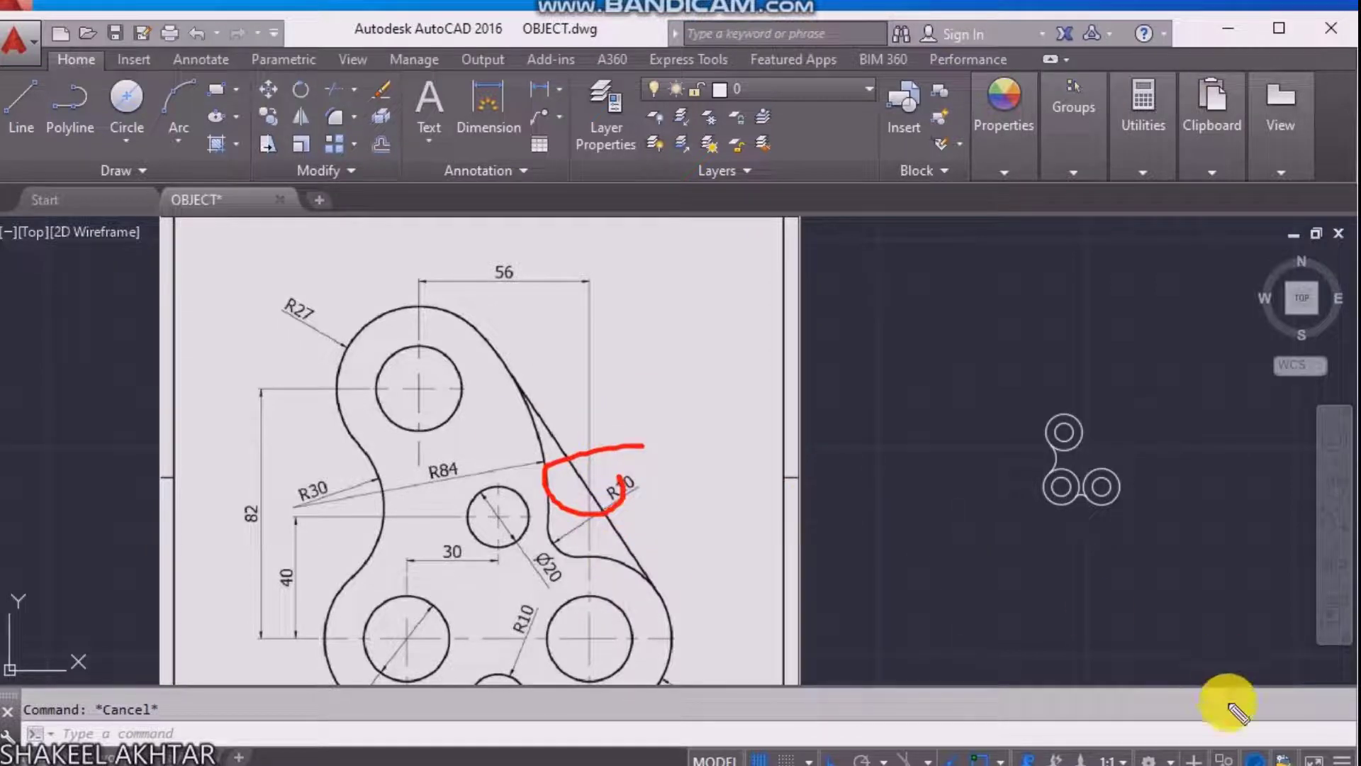
scroll(833, 477, down, 2)
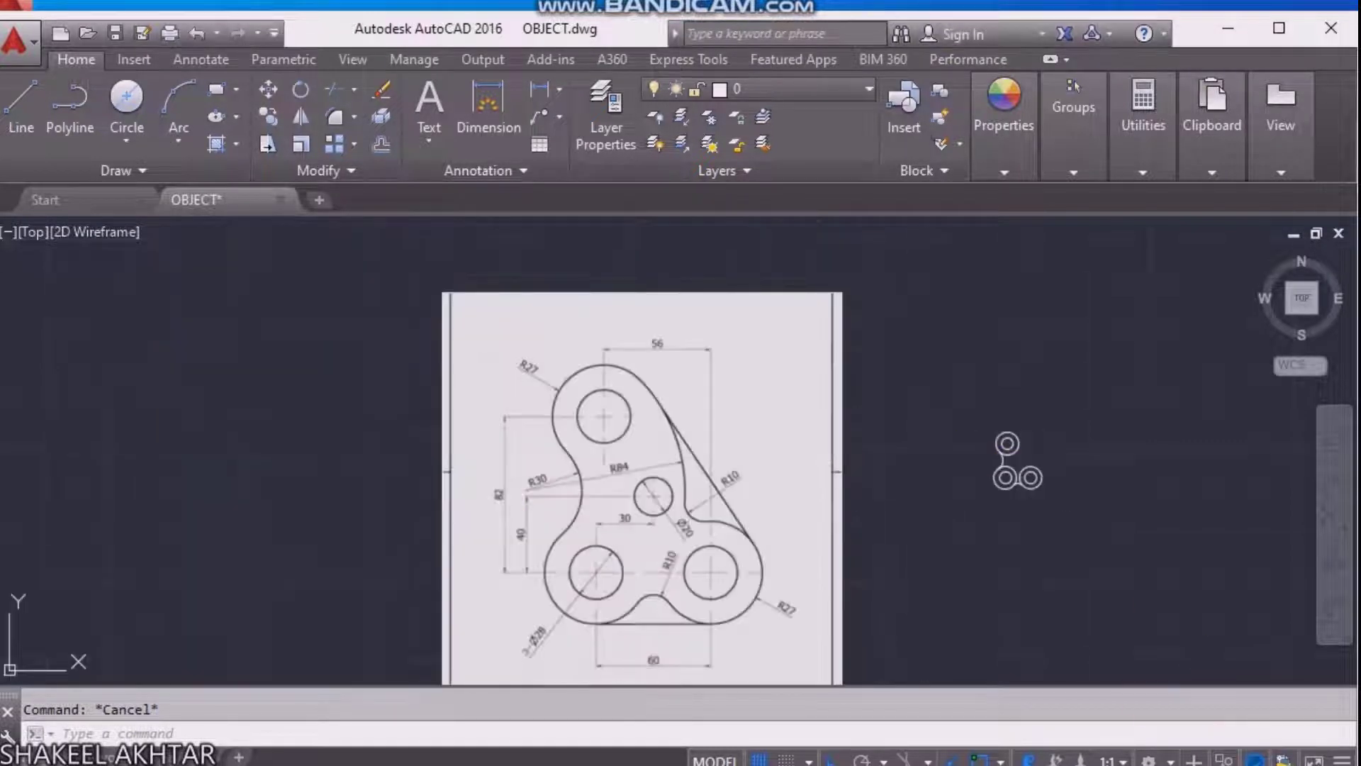
scroll(1006, 489, up, 2)
middle_drag(1006, 489, 547, 461)
scroll(535, 397, up, 2)
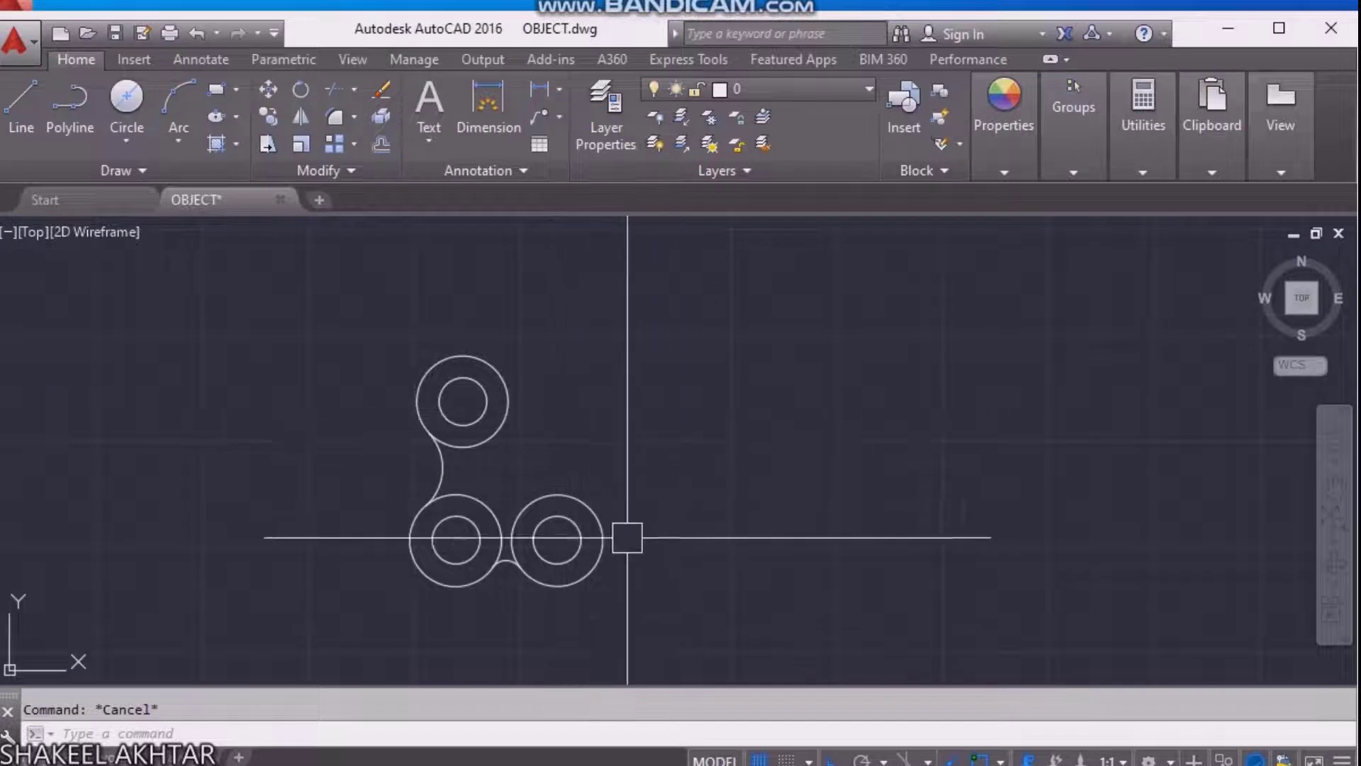
click(602, 529)
click(496, 432)
Draw a line from the upper circle to the lower-right circle.
scroll(541, 472, up, 3)
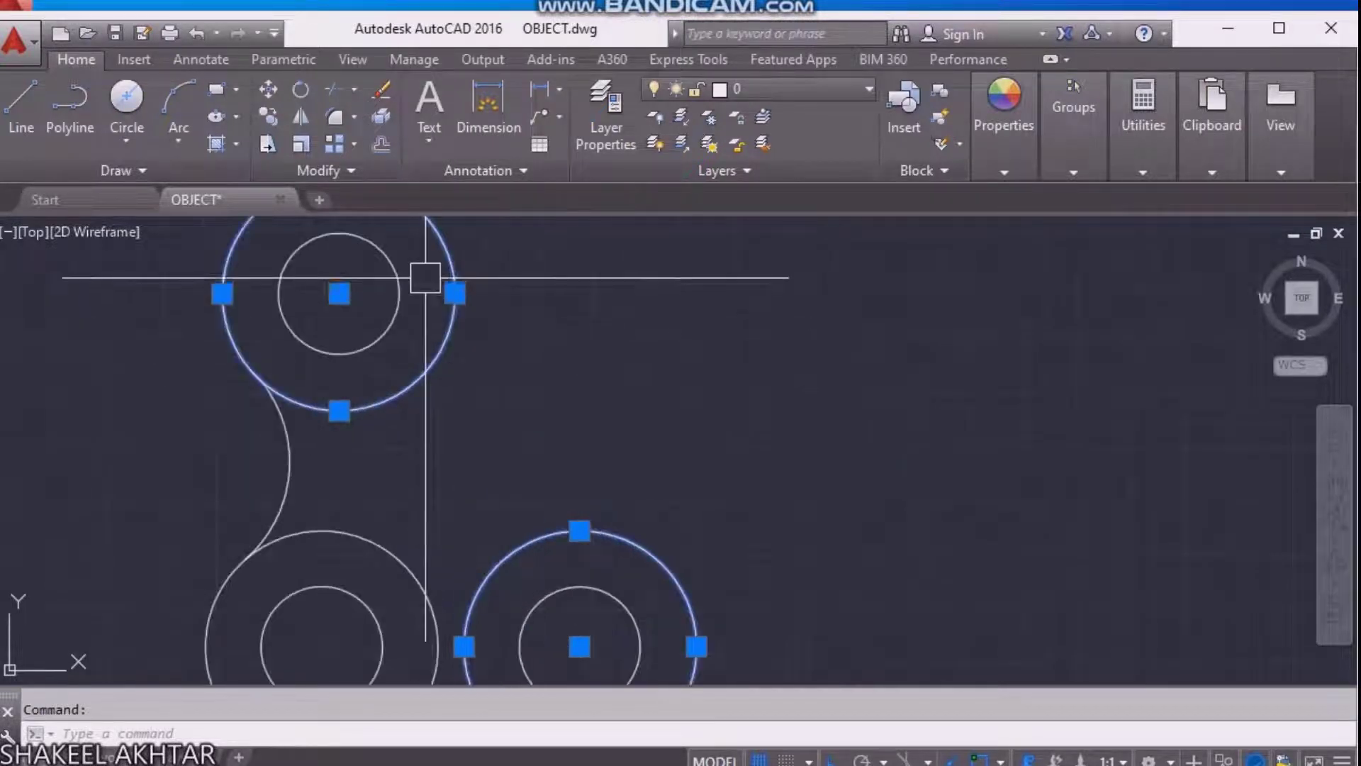
key(Escape)
scroll(471, 304, down, 2)
text(l)
key(Return)
scroll(556, 425, up, 1)
click(487, 303)
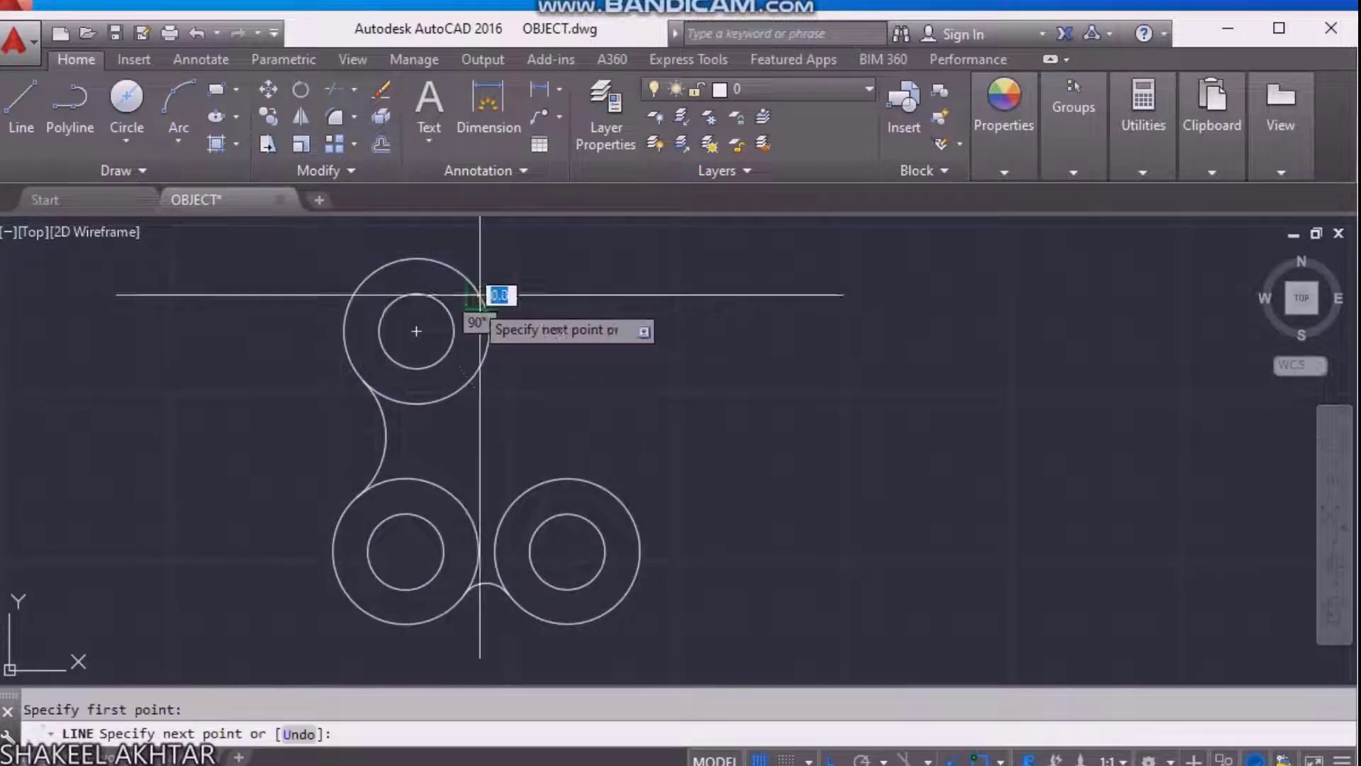
click(625, 505)
key(Escape)
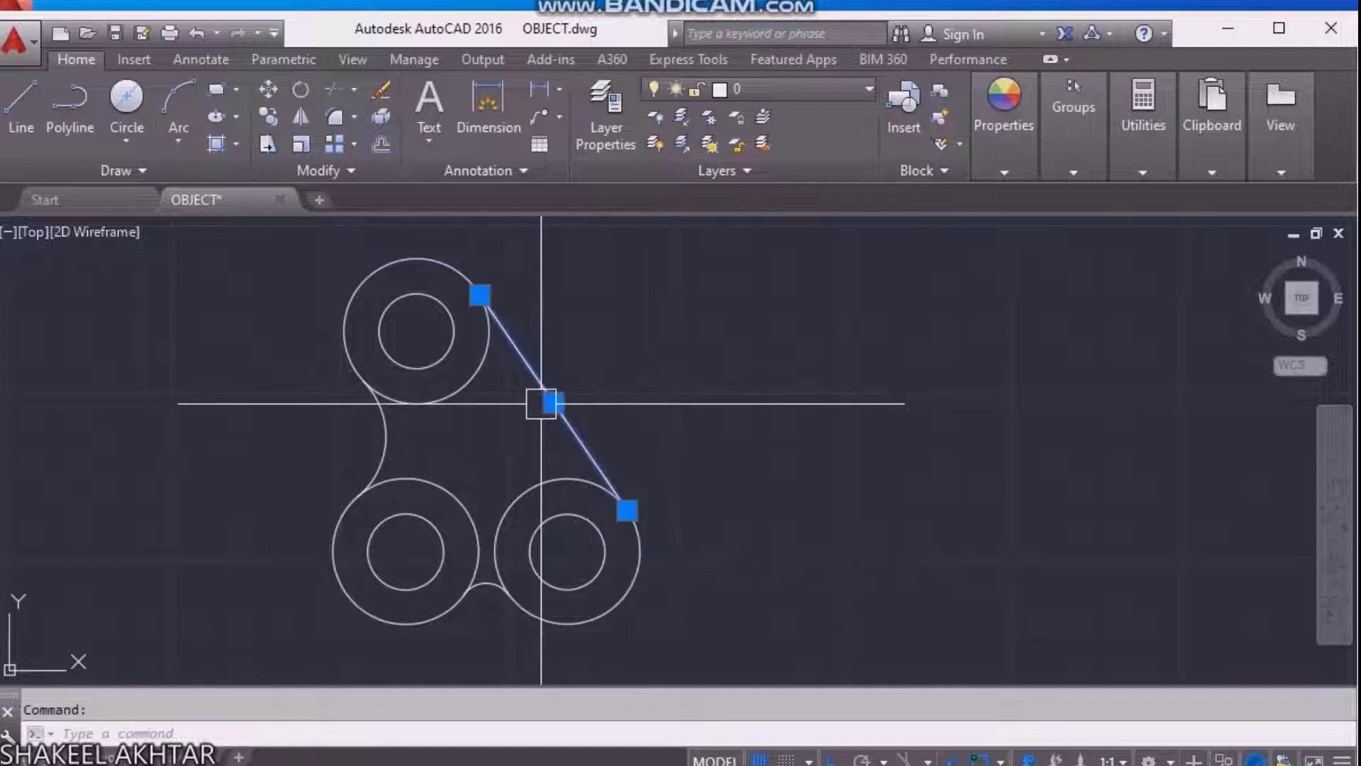
Draw horizontal lines rightward from the upper and lower-right circle centres.
key(Return)
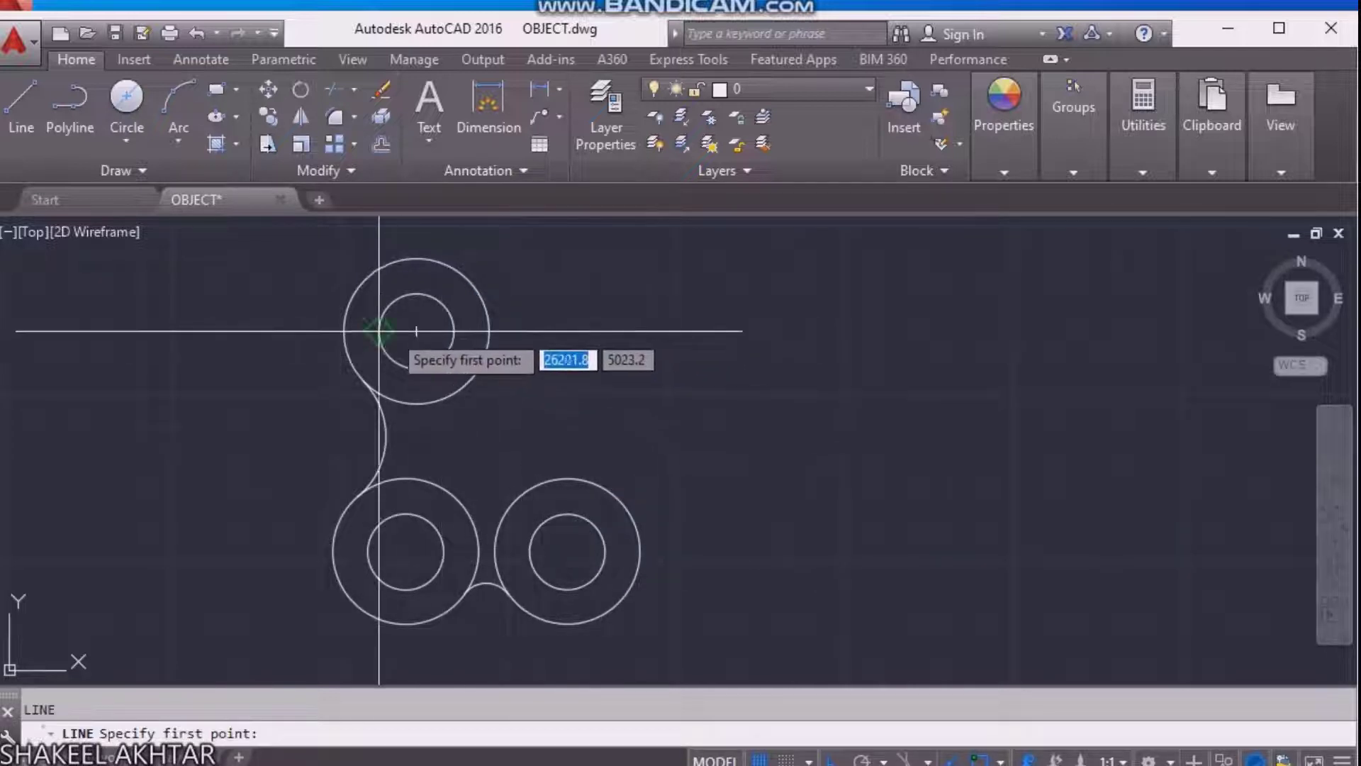
click(416, 331)
click(955, 413)
key(Escape)
key(Return)
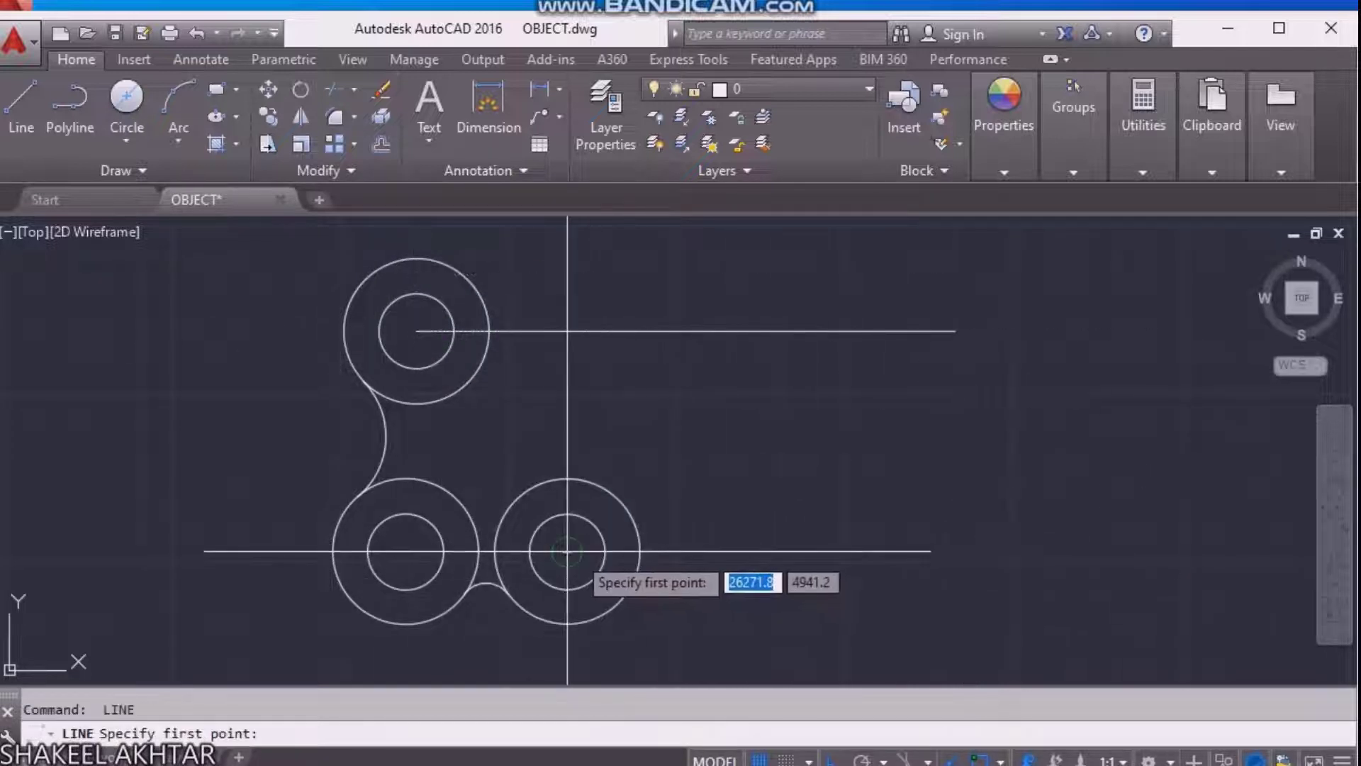
click(567, 552)
click(977, 538)
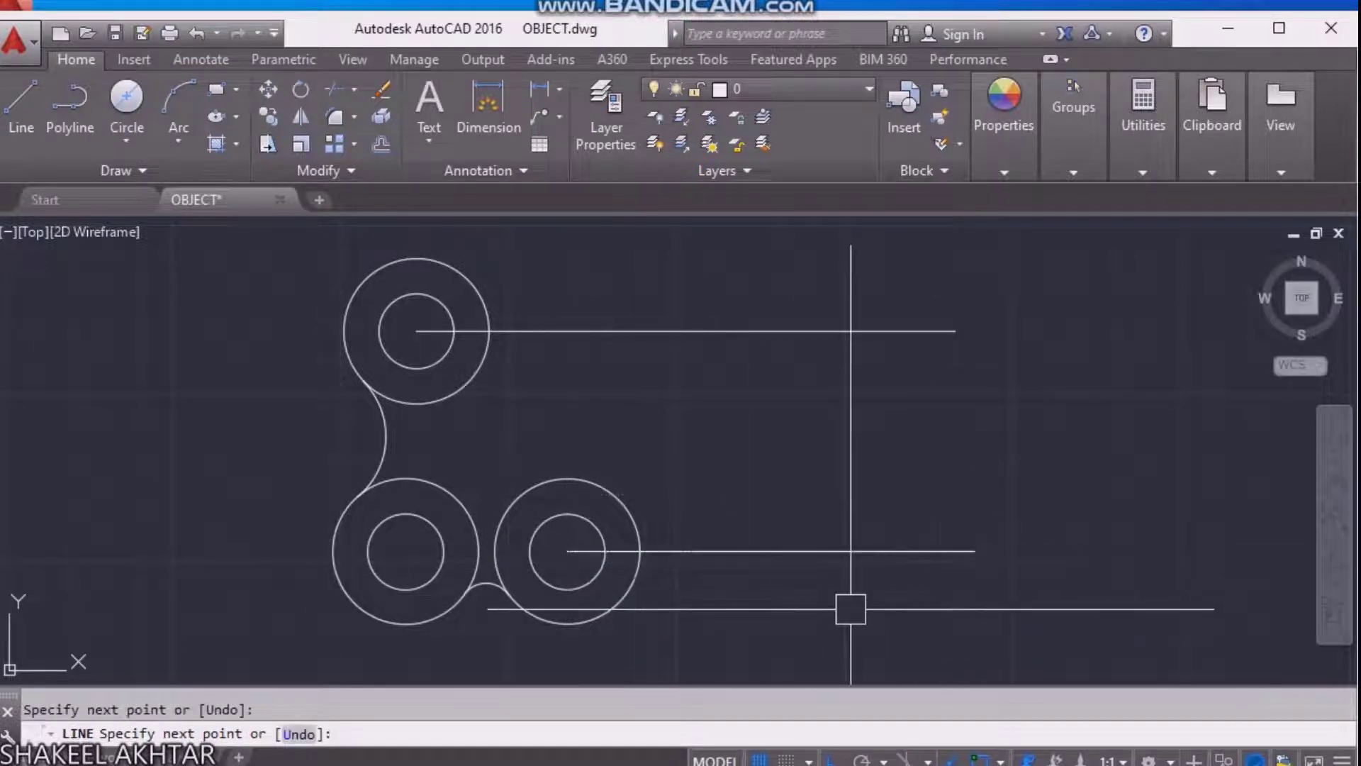
key(Escape)
Draw a vertical line at the lower-right circle's edge and a slanted line from the upper circle.
key(Return)
click(640, 551)
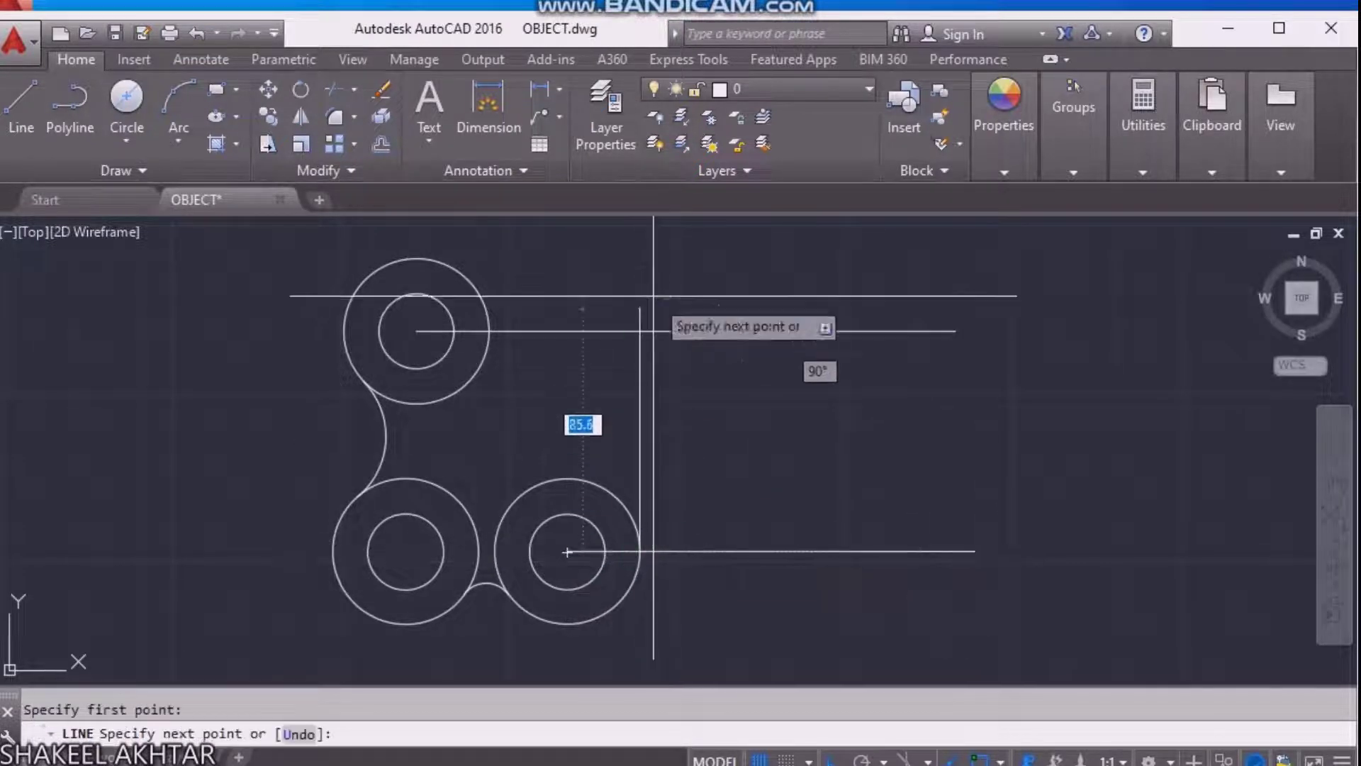
click(639, 261)
key(Escape)
right_click(671, 540)
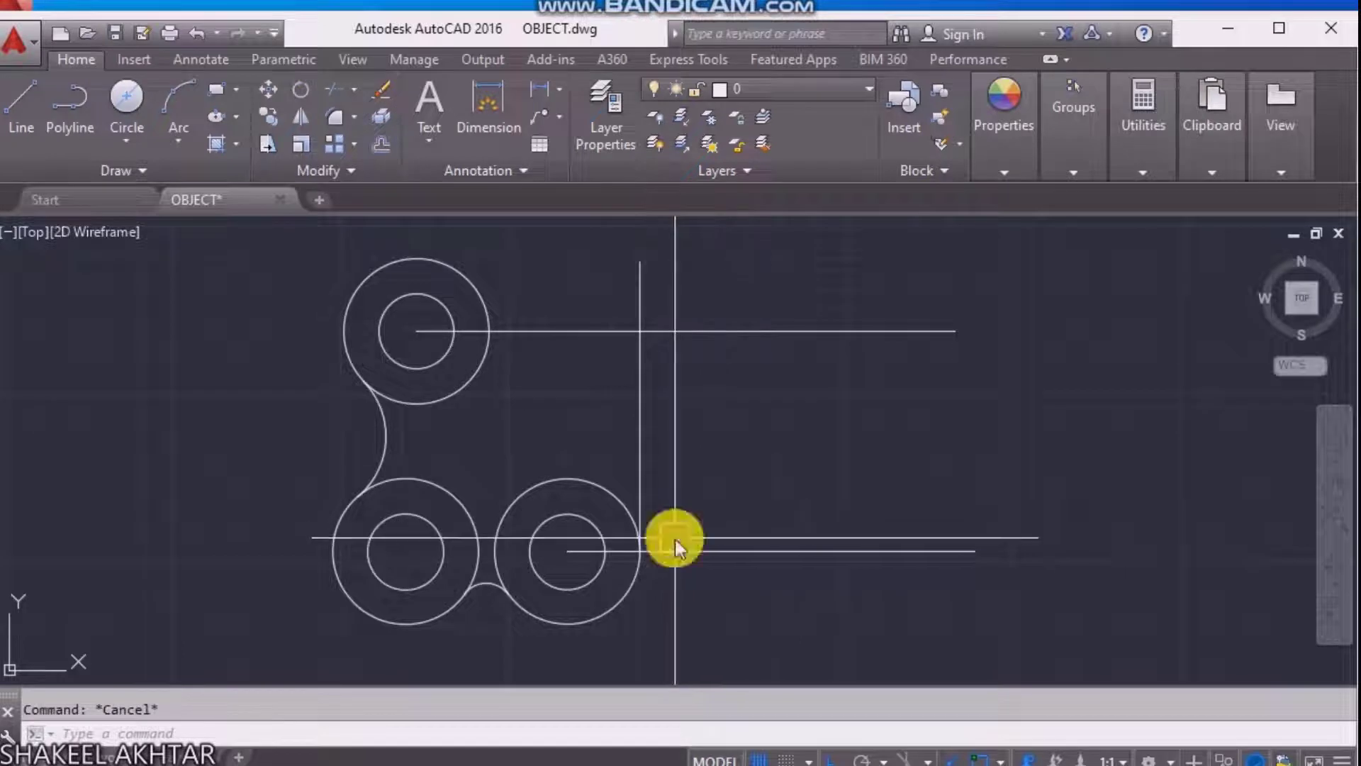
click(488, 331)
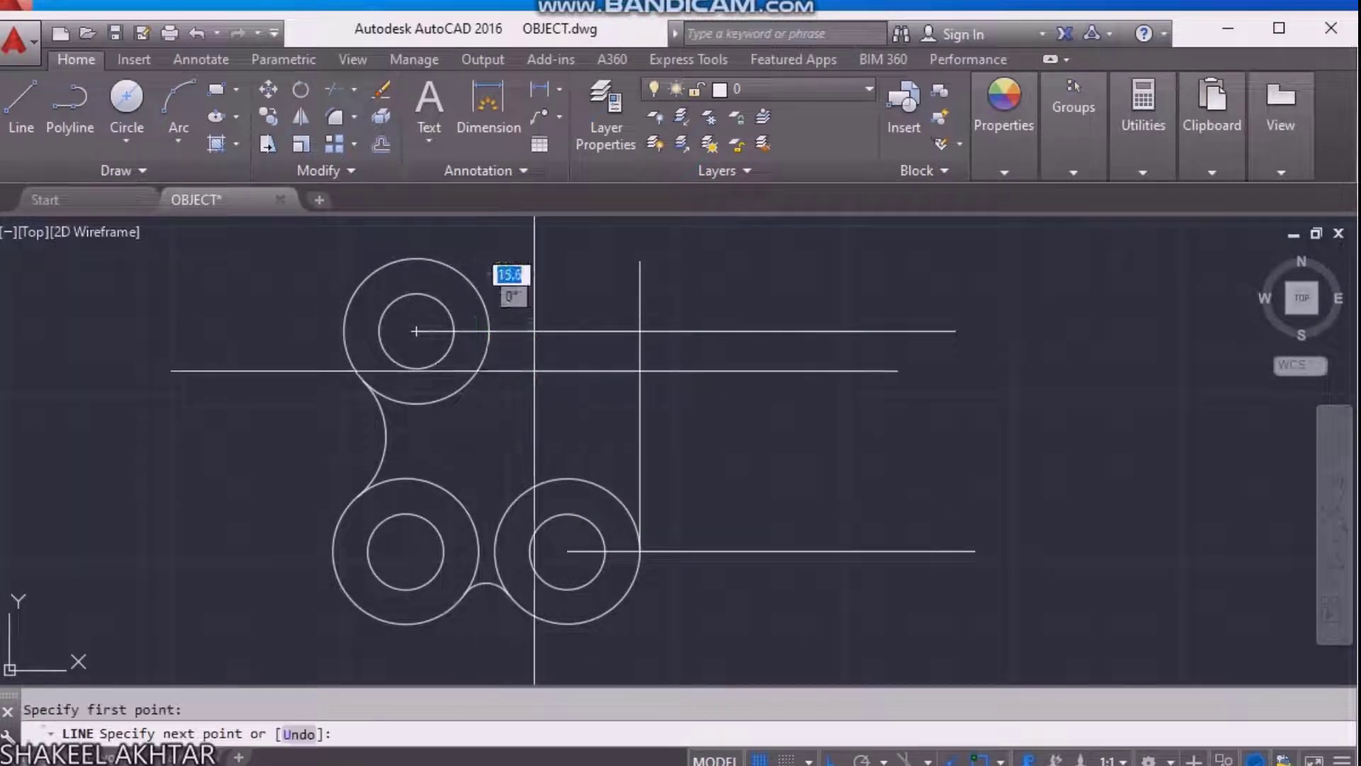
click(640, 552)
key(Escape)
Inspect the upper circle and slanted line, then browse the dimension types.
click(484, 345)
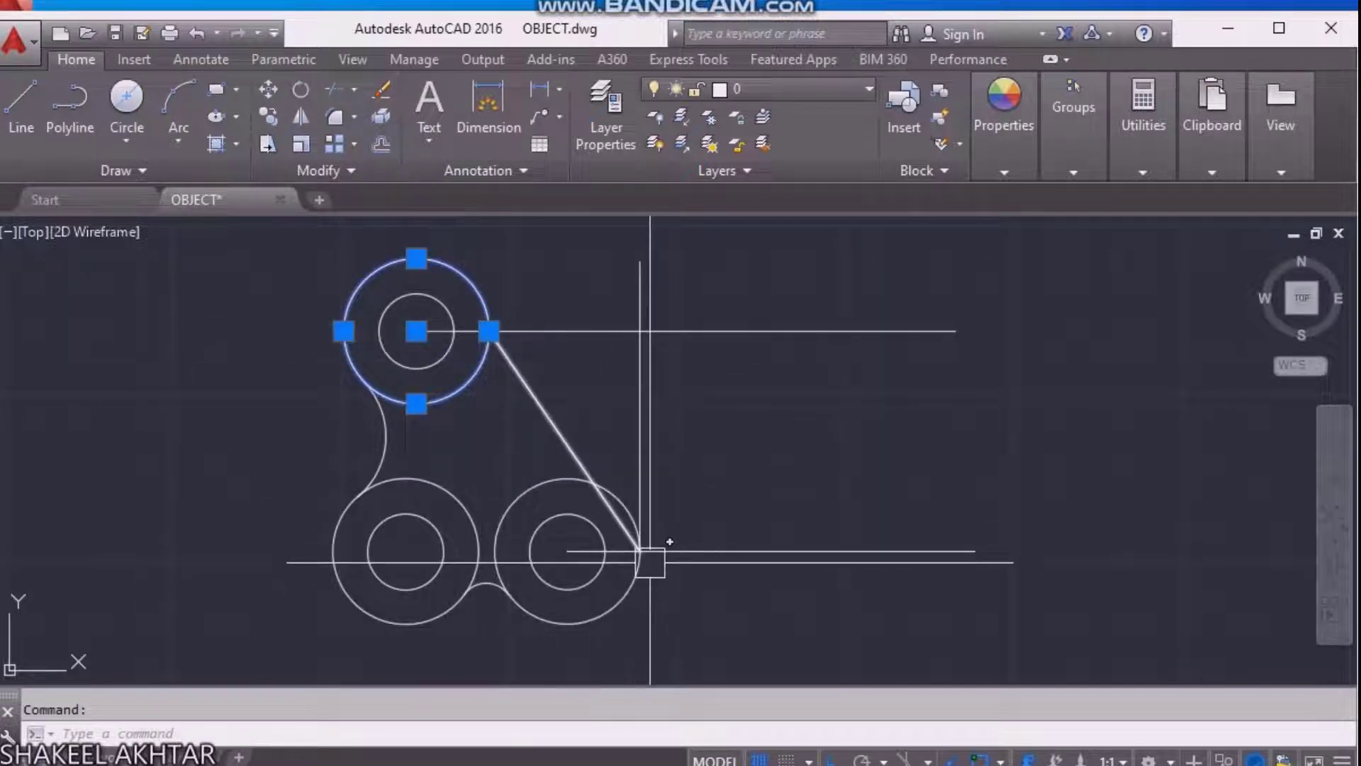
key(Escape)
click(560, 442)
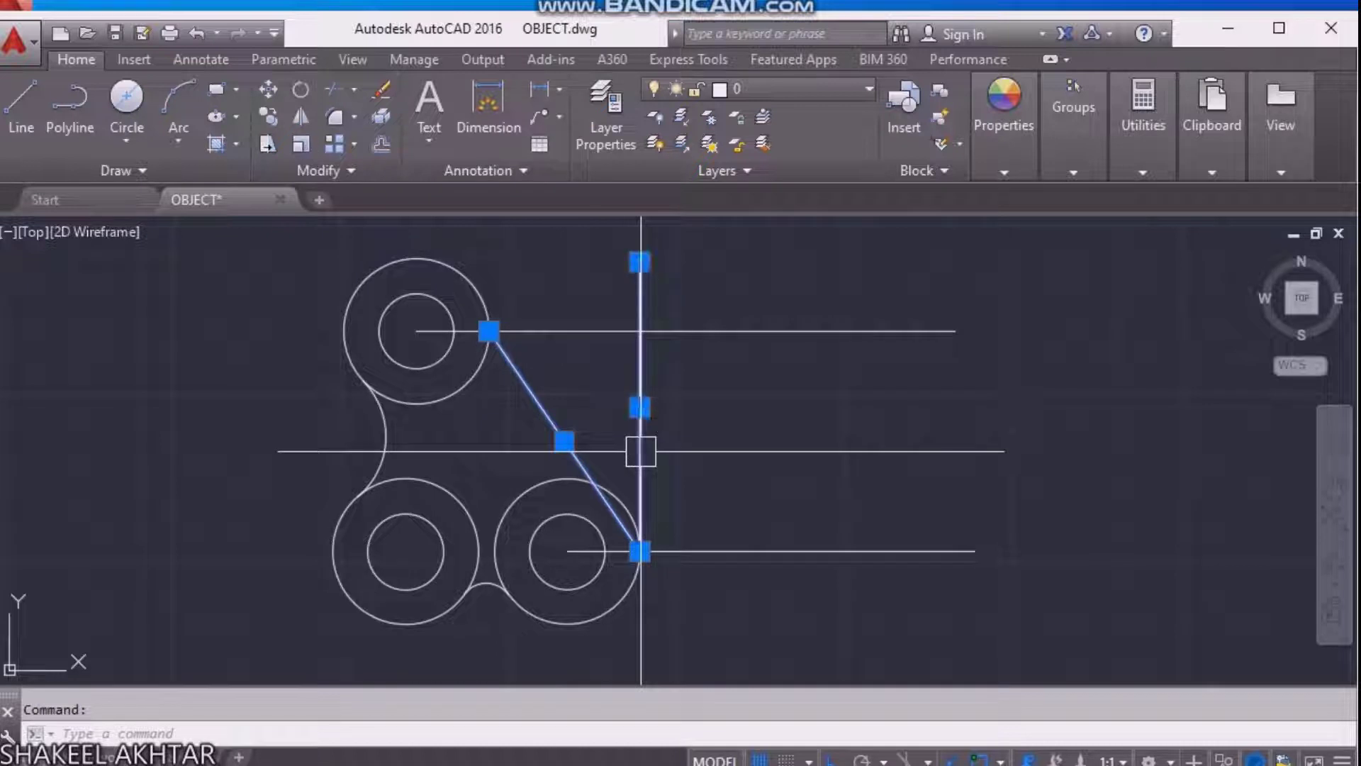
click(508, 135)
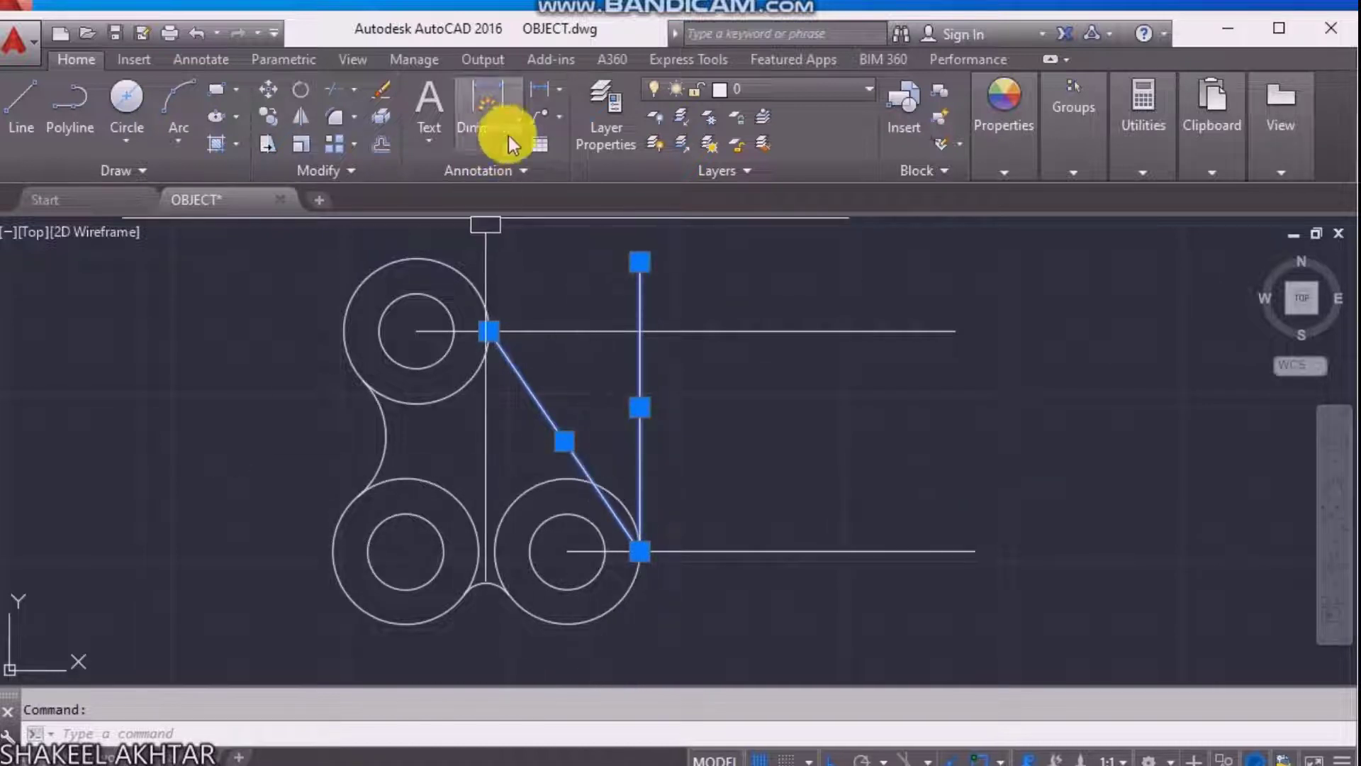
click(557, 96)
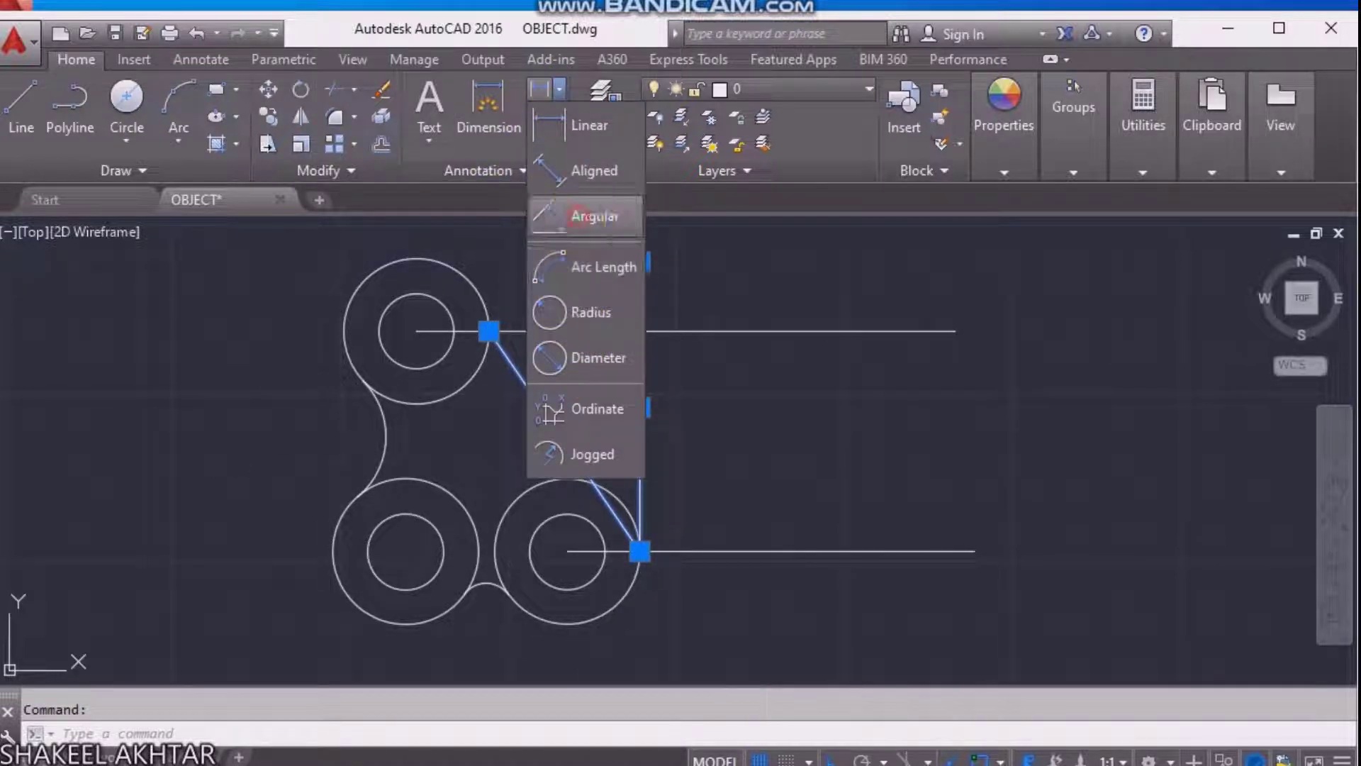
Try an angular dimension between the slanted and vertical lines, then cancel it.
click(578, 215)
click(565, 444)
click(638, 425)
scroll(638, 426, up, 5)
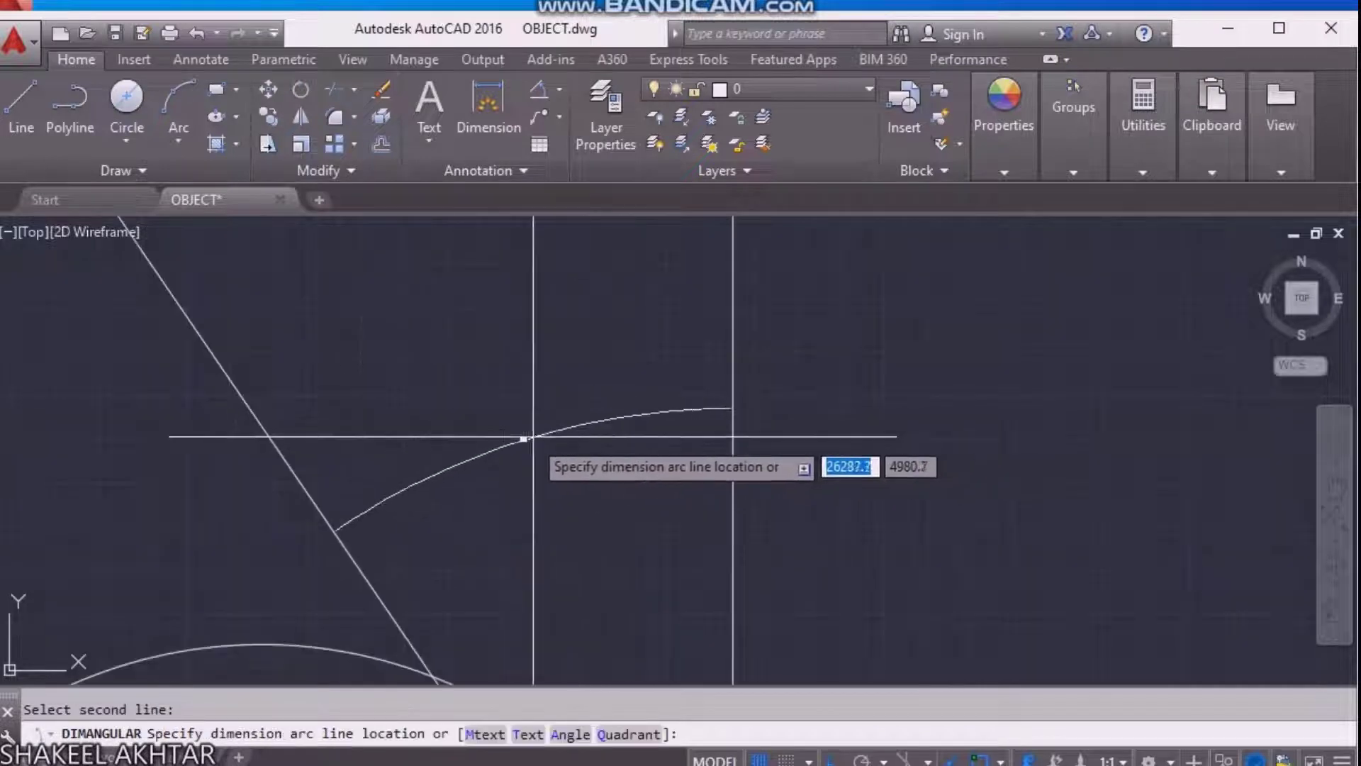
scroll(525, 433, down, 3)
scroll(563, 436, up, 2)
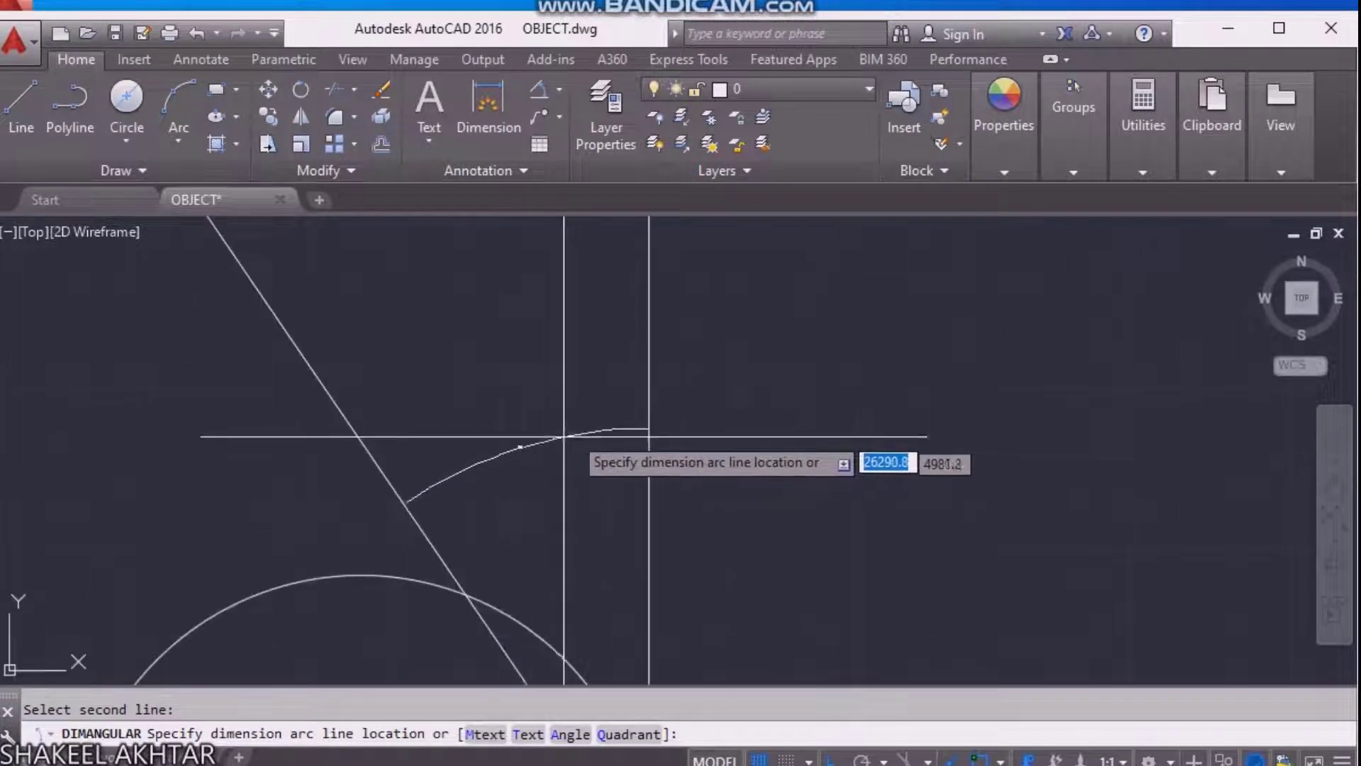
key(Escape)
scroll(423, 402, down, 3)
scroll(435, 356, up, 2)
Place a trial 56 linear dimension above the upper lines, then delete it.
text(DL)
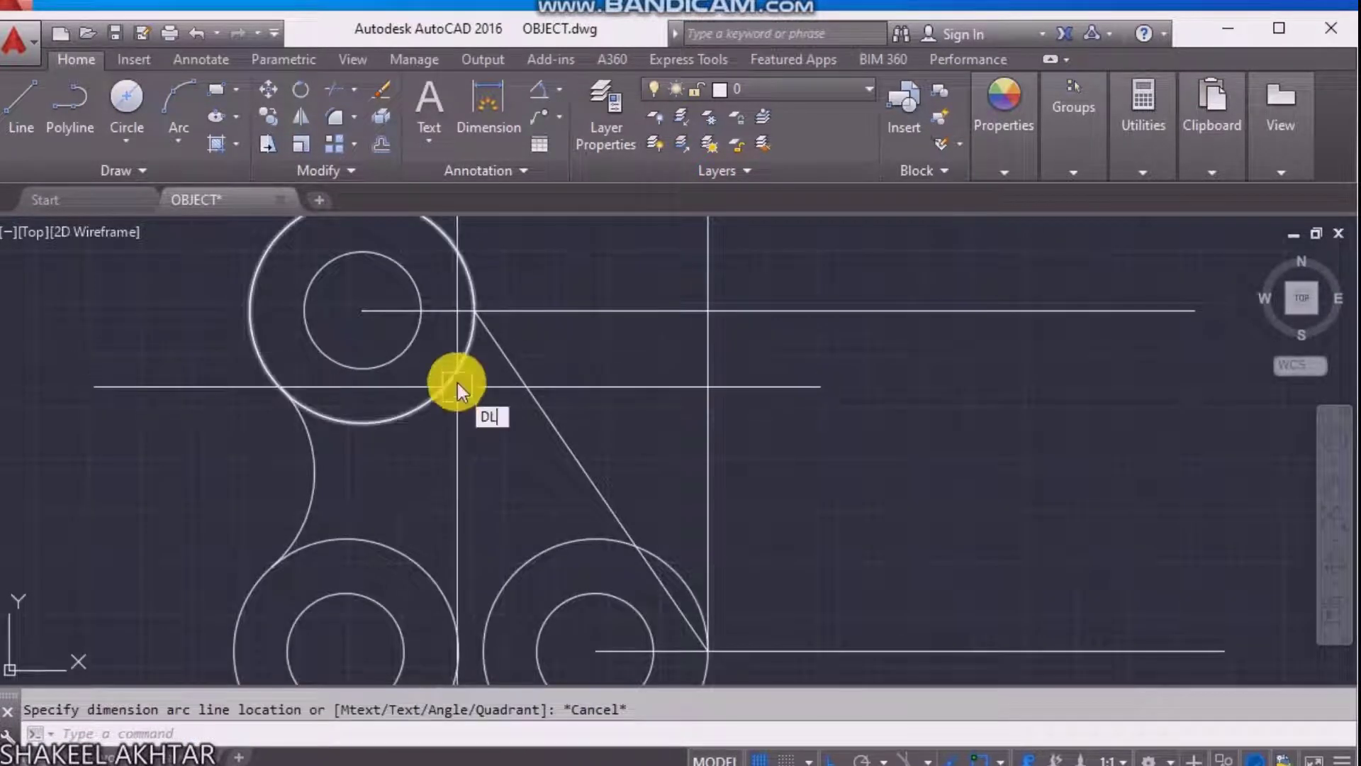
key(Return)
click(474, 310)
click(708, 309)
click(624, 262)
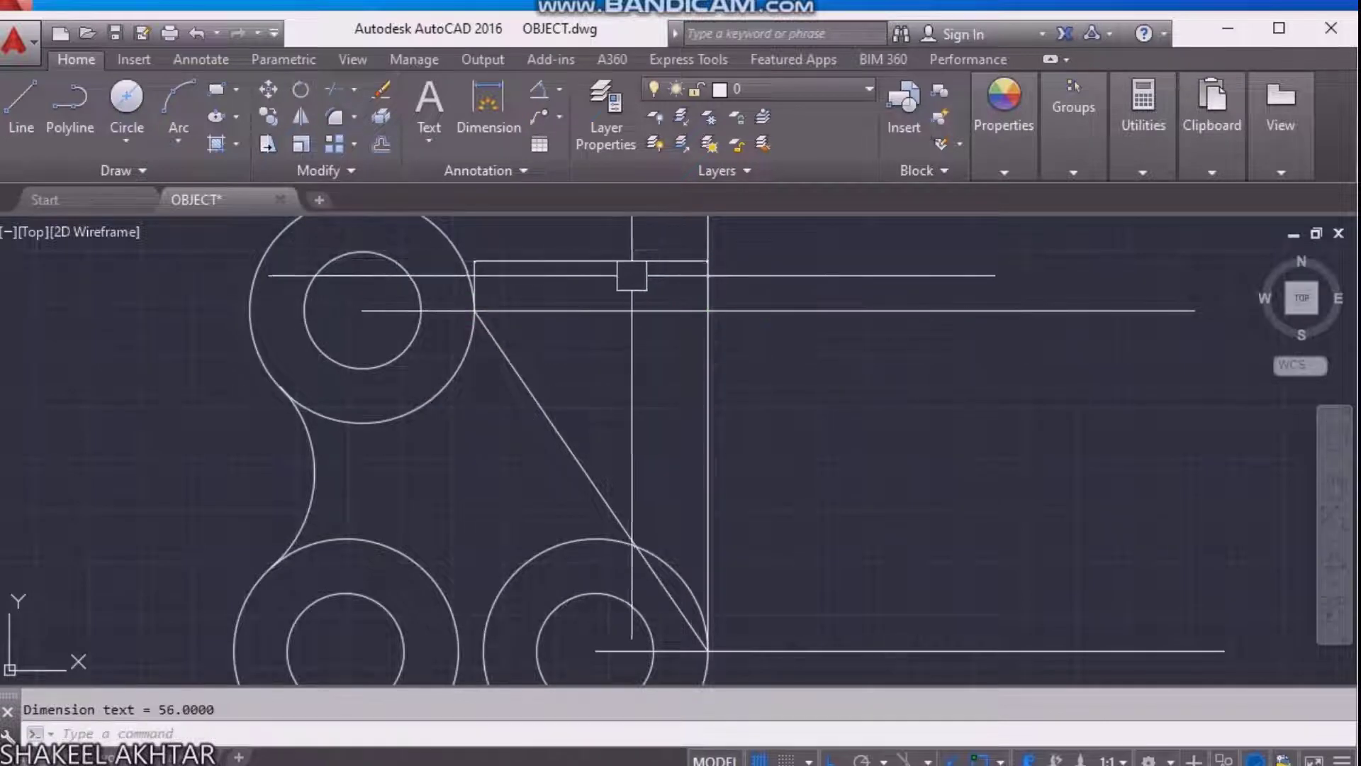
scroll(624, 265, up, 3)
scroll(625, 327, up, 2)
scroll(626, 326, down, 3)
click(644, 312)
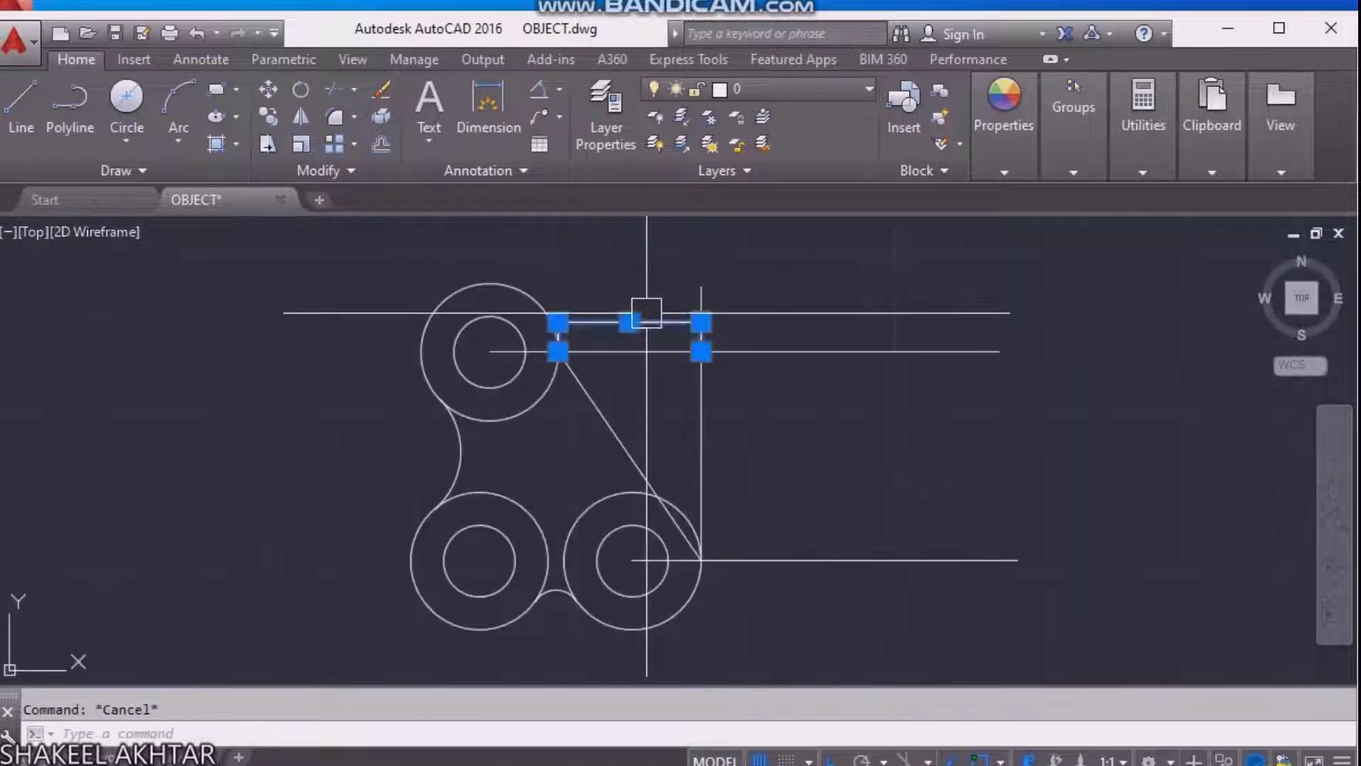
key(Delete)
Cancel the current command and select the slanted construction line.
scroll(712, 549, up, 3)
key(Escape)
scroll(667, 538, down, 1)
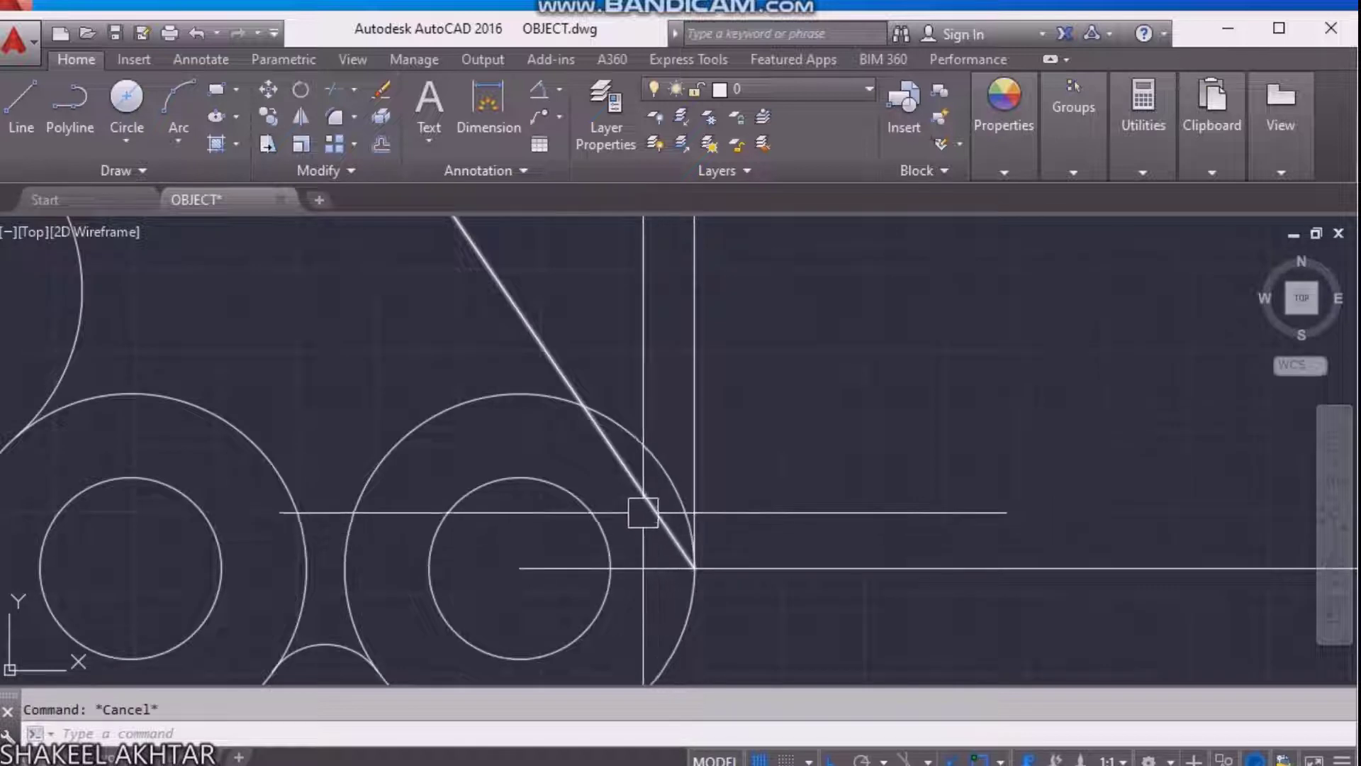
scroll(638, 511, down, 3)
click(553, 386)
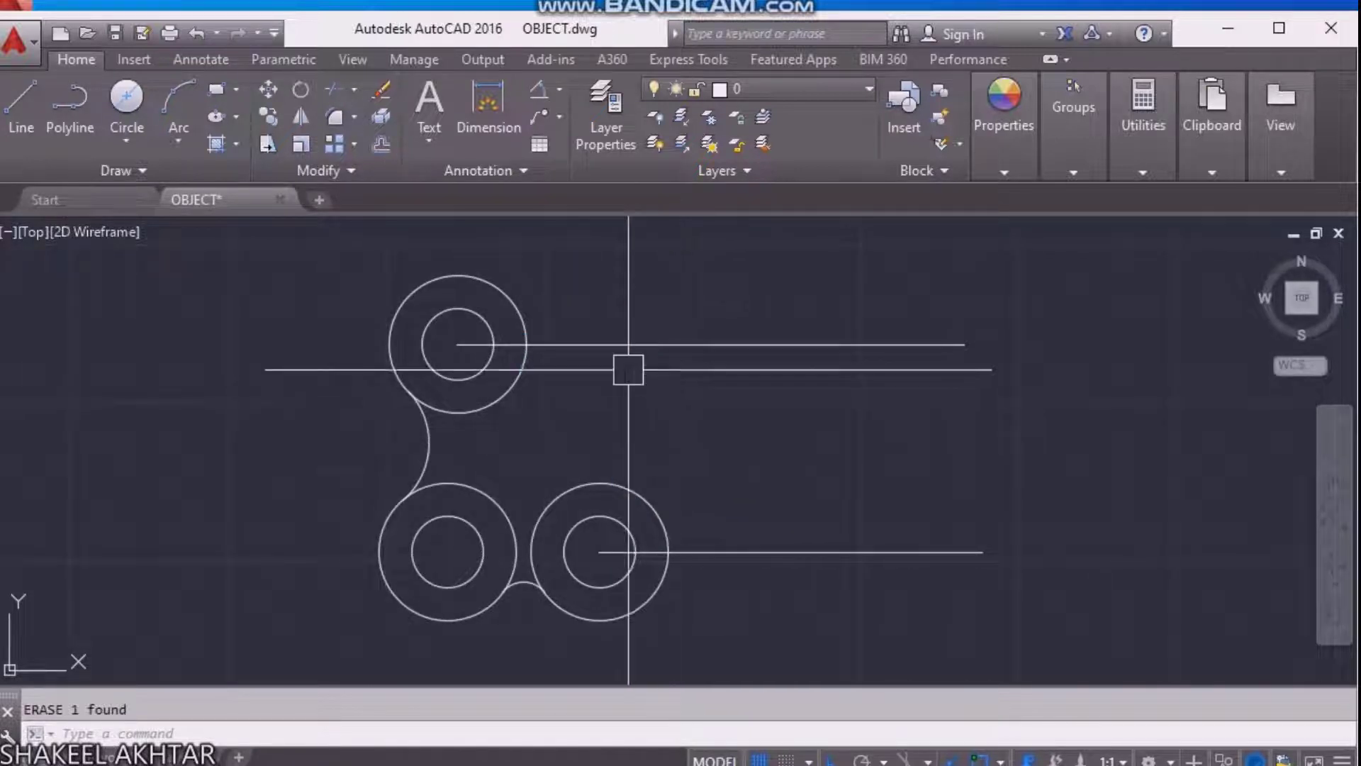
Rotate the top horizontal line 34° about the upper circle's centre.
click(537, 357)
middle_drag(537, 357, 572, 397)
text(ro)
key(Return)
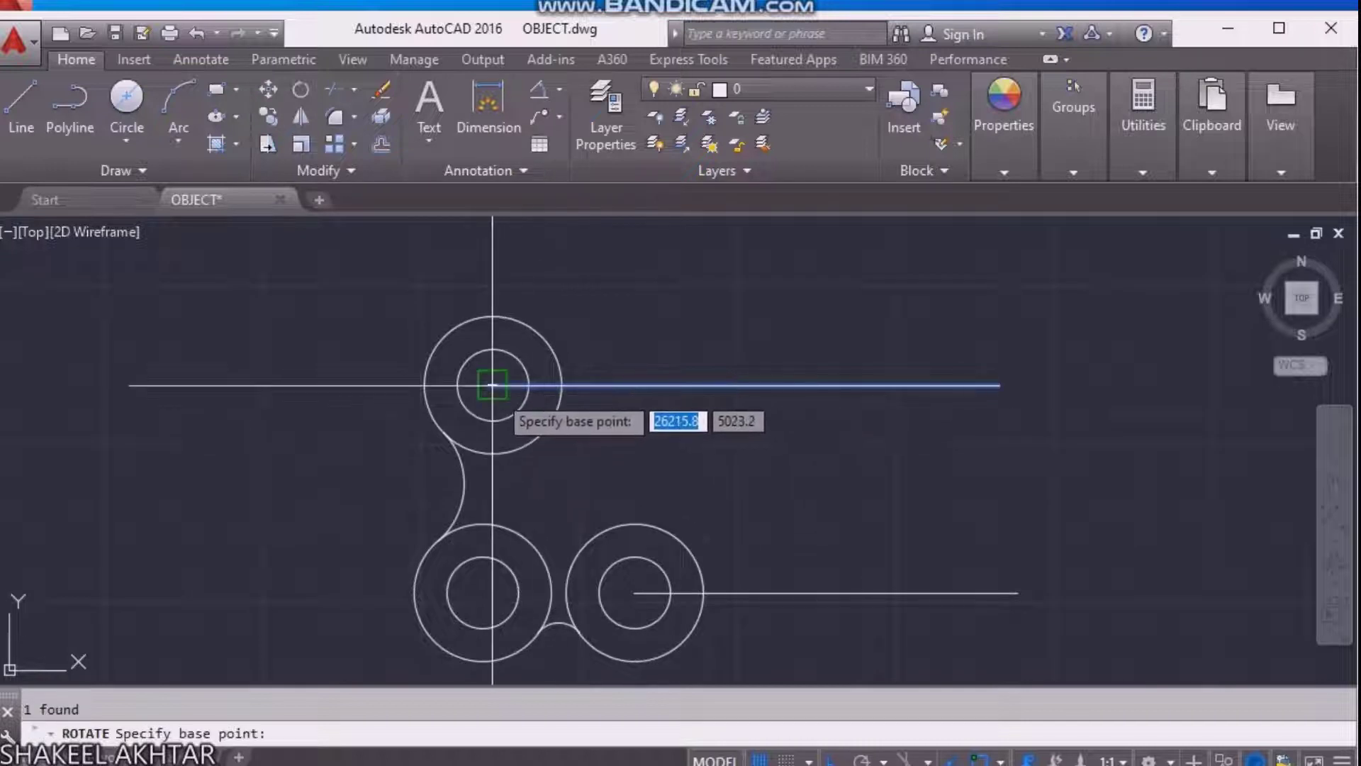
click(493, 384)
key(Escape)
right_click(541, 440)
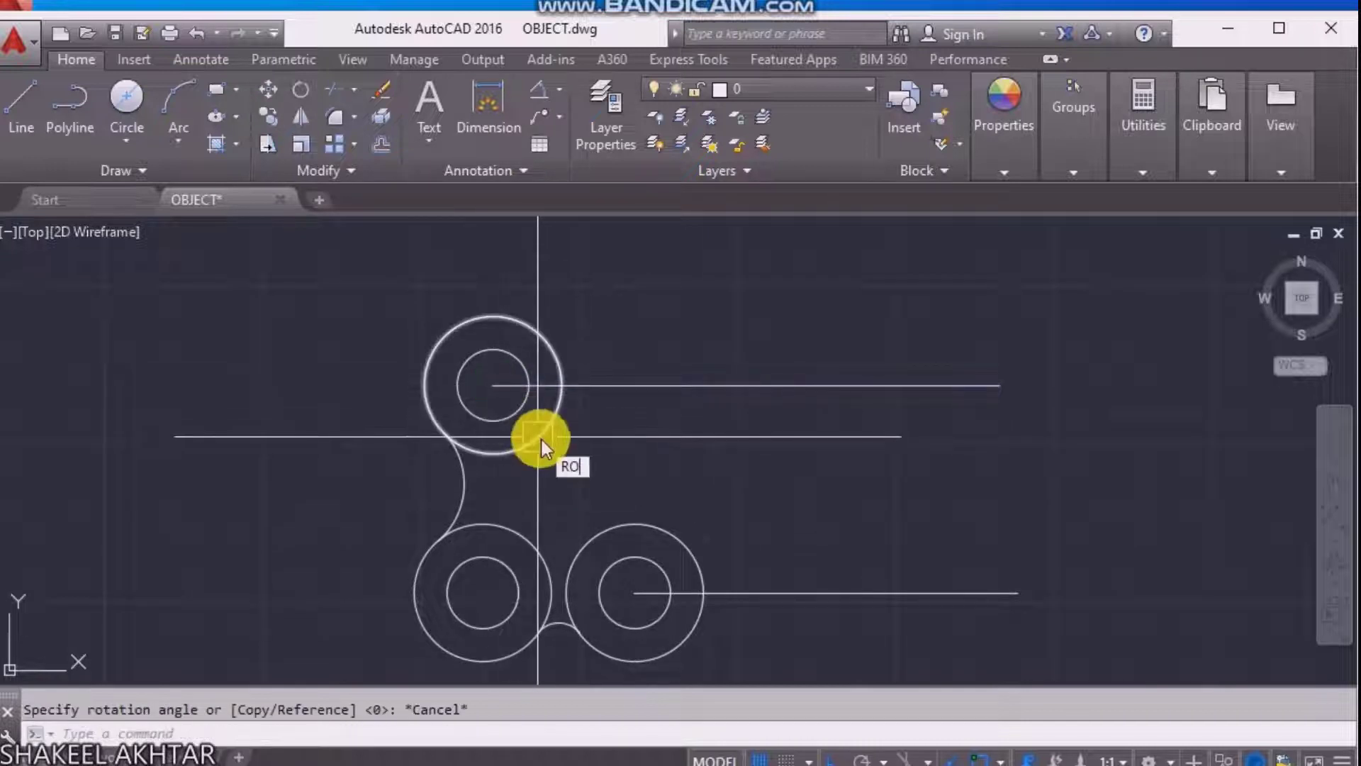
click(587, 385)
right_click(529, 385)
click(492, 385)
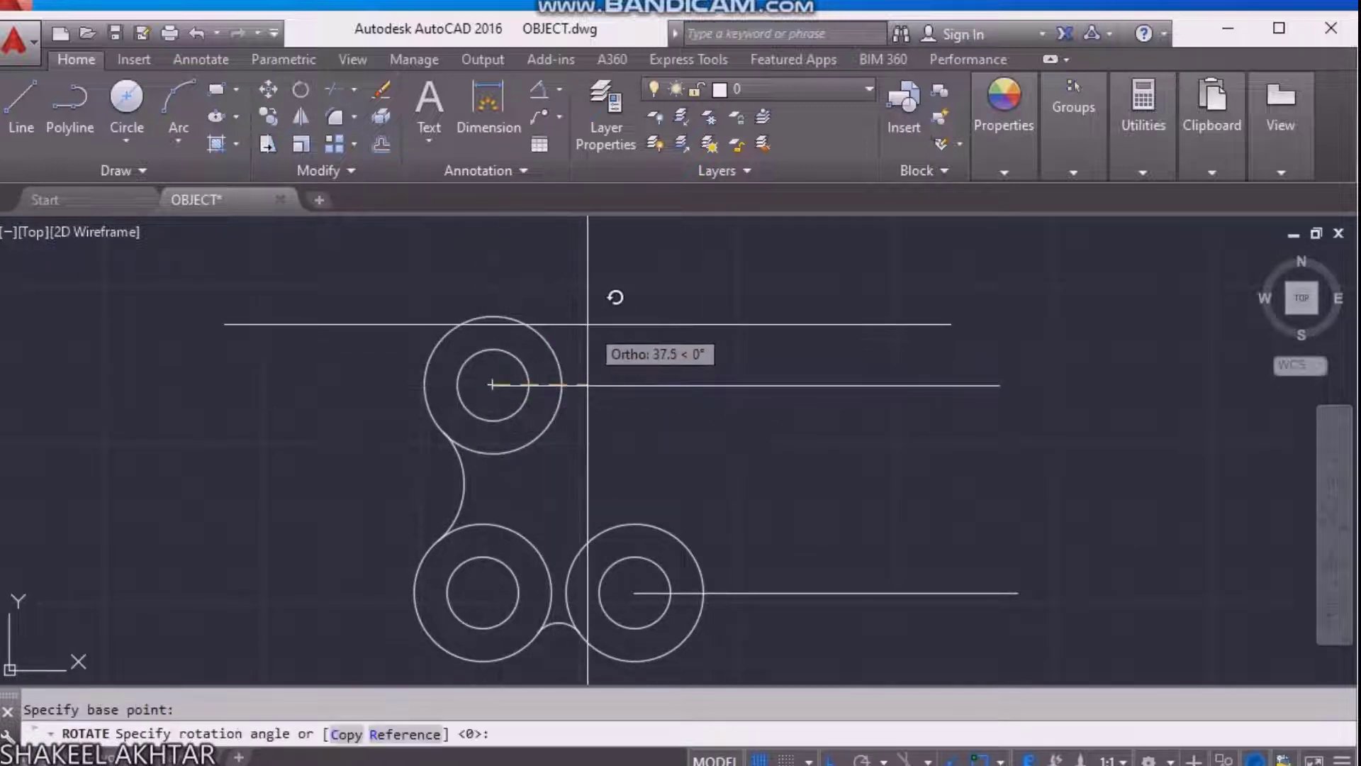
text(34)
key(Return)
text(RO)
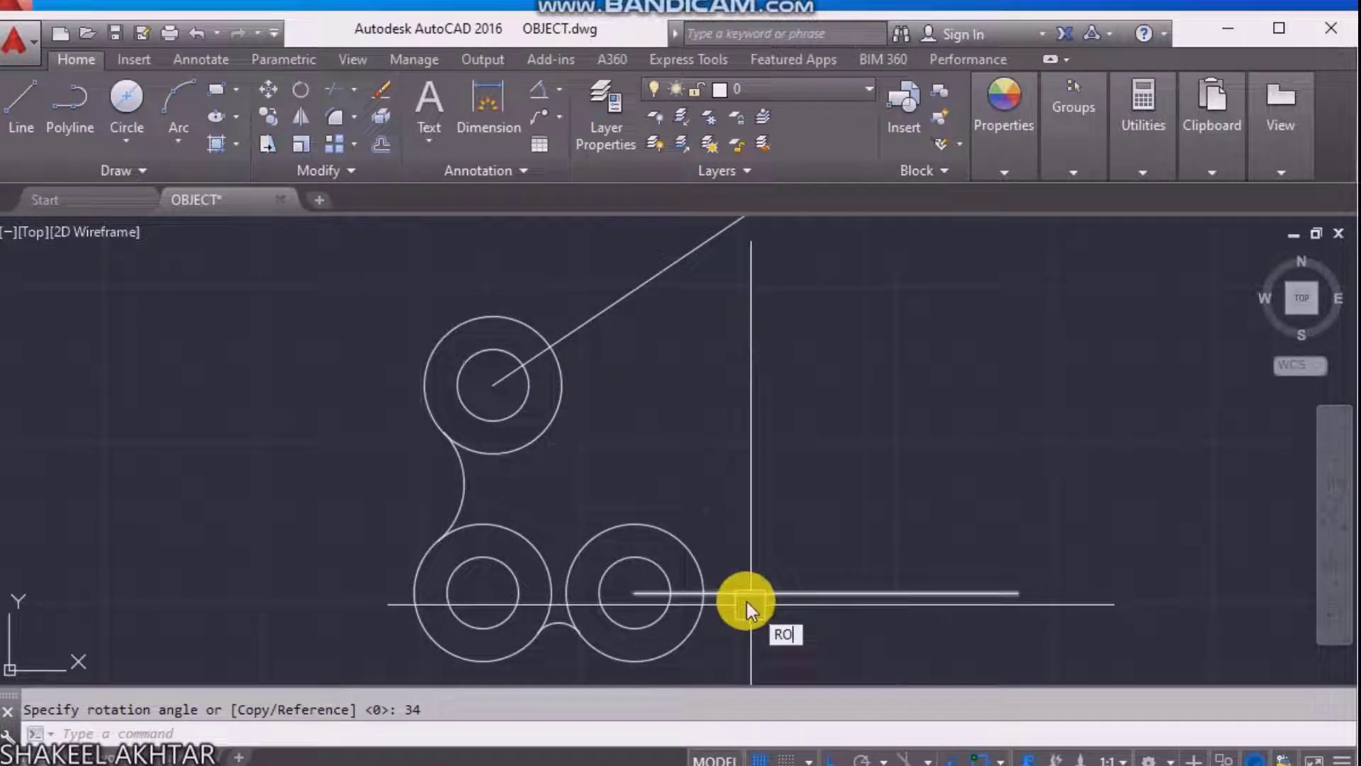
Rotate the lower horizontal line 34° about the lower-right circle's centre.
key(Return)
click(741, 593)
key(Return)
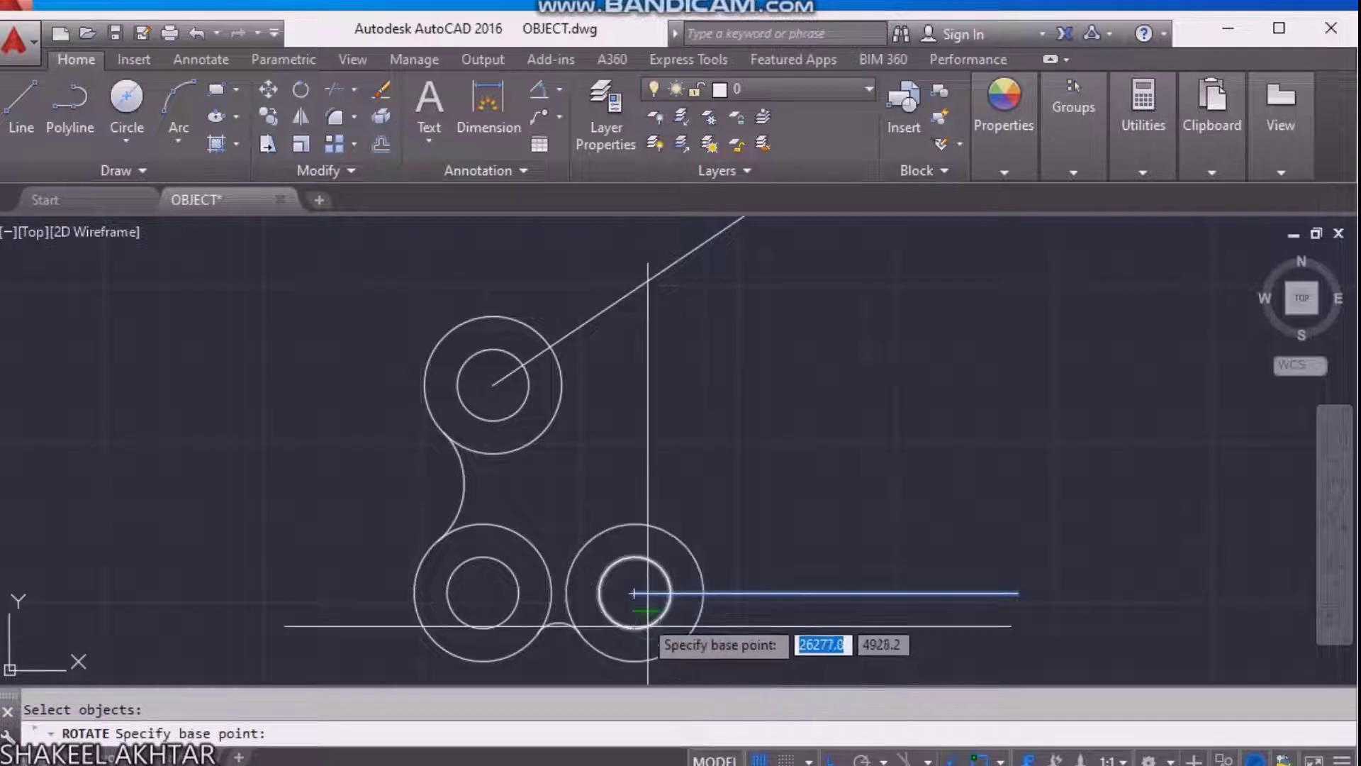
click(633, 593)
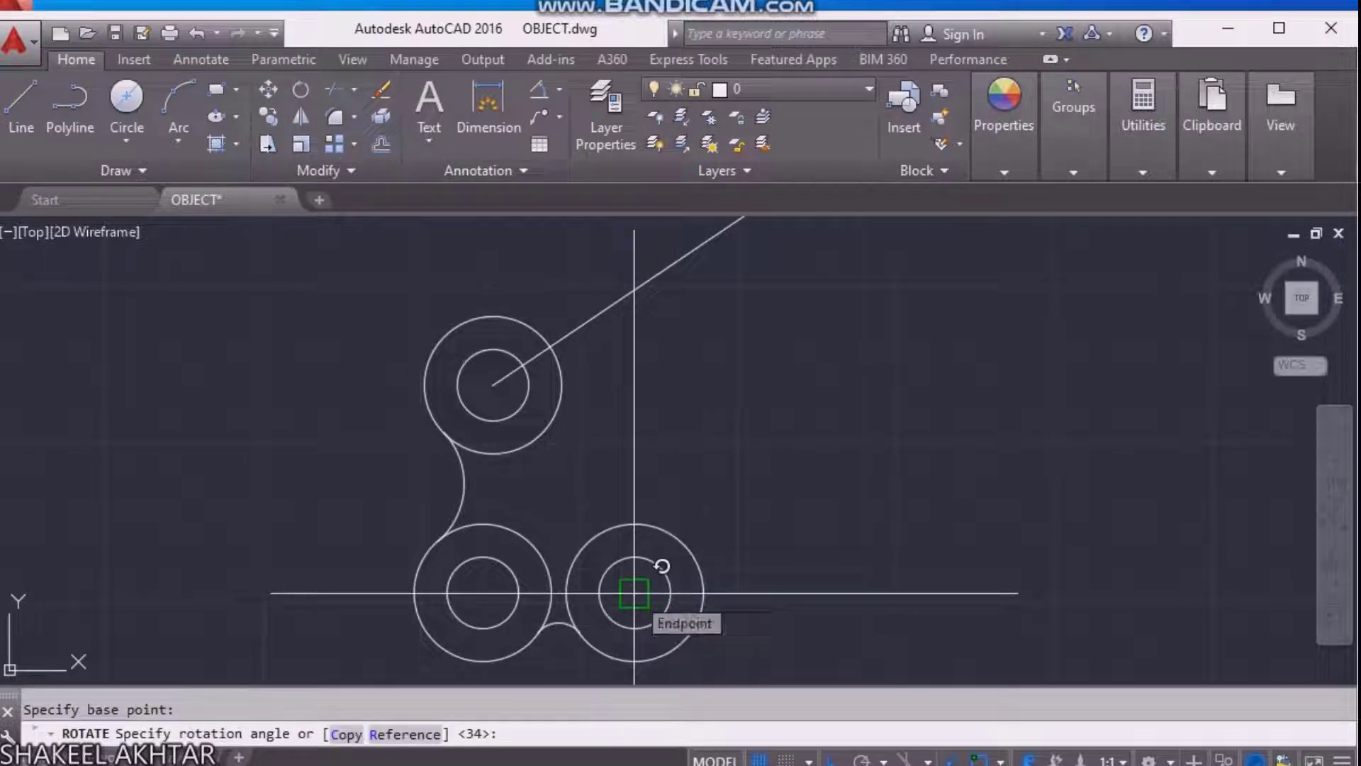
text(34)
key(Return)
Select the upper circle, then the angled construction line, to inspect them.
scroll(542, 361, up, 2)
click(571, 398)
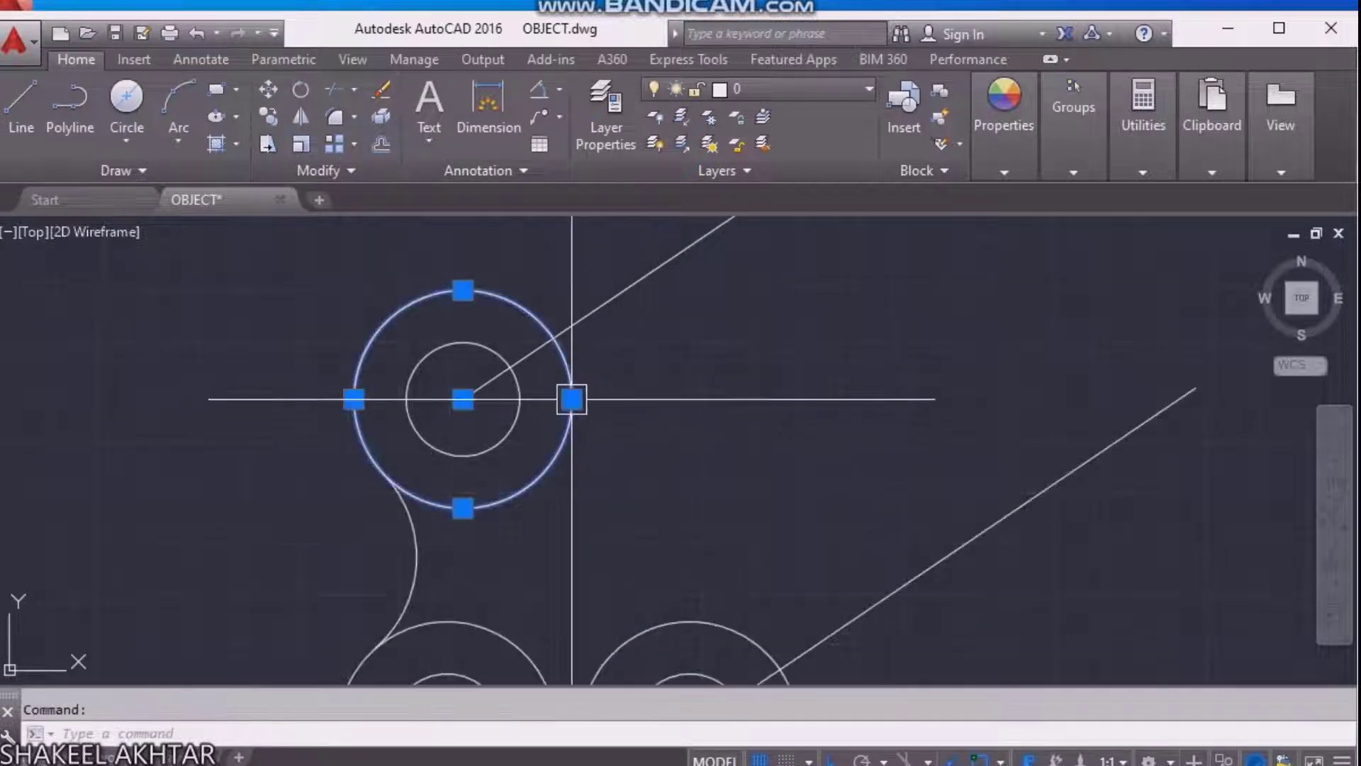
scroll(552, 344, up, 5)
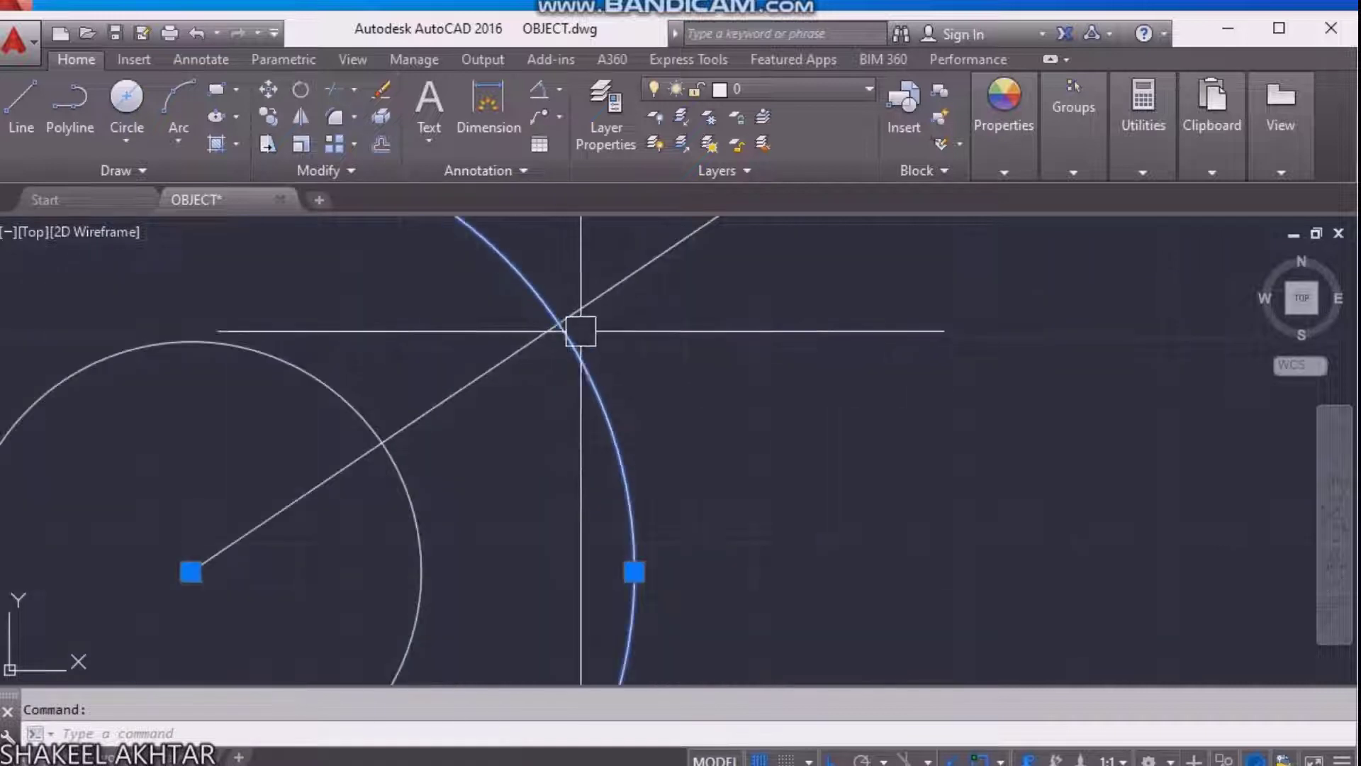
key(Escape)
click(593, 305)
scroll(560, 340, down, 2)
Draw a line from where the angled line meets the circle to the lower intersection.
text(l)
key(Return)
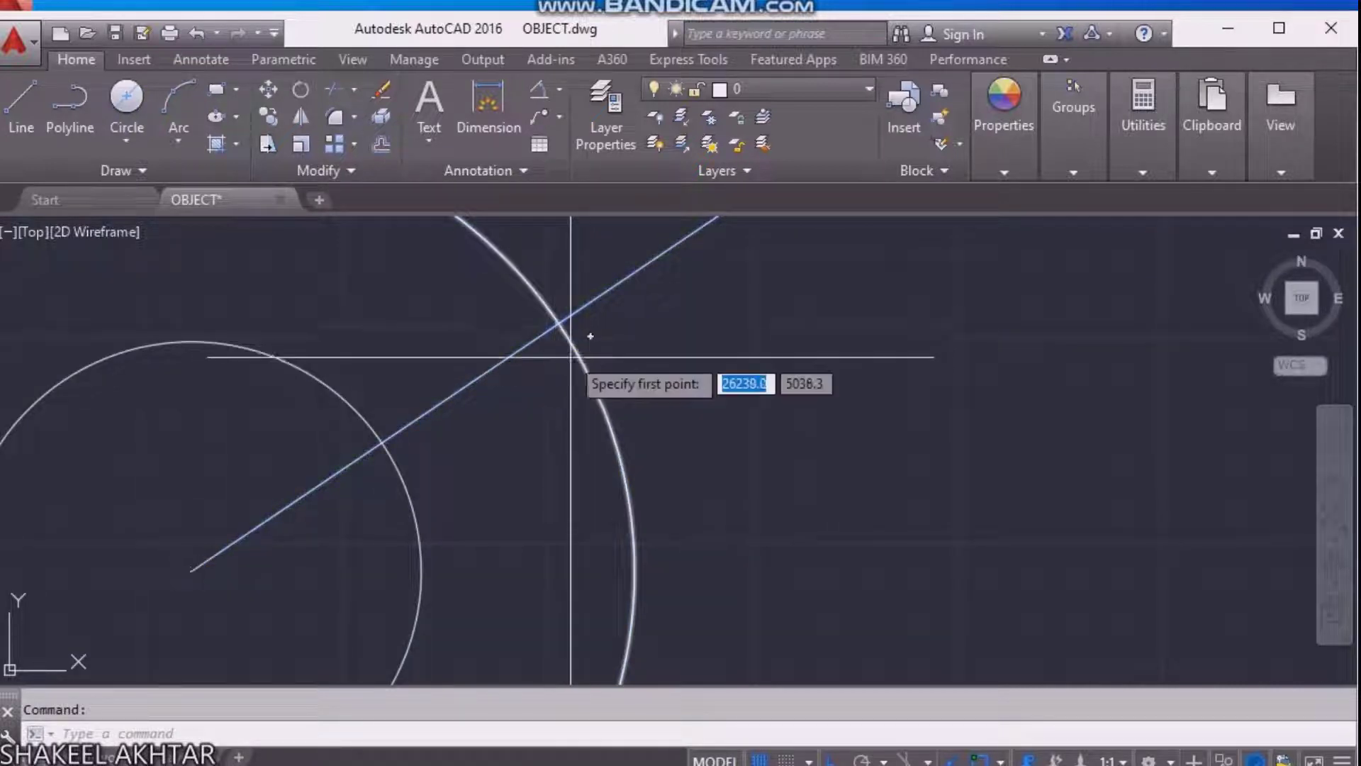
click(562, 324)
scroll(562, 324, down, 4)
scroll(525, 369, up, 2)
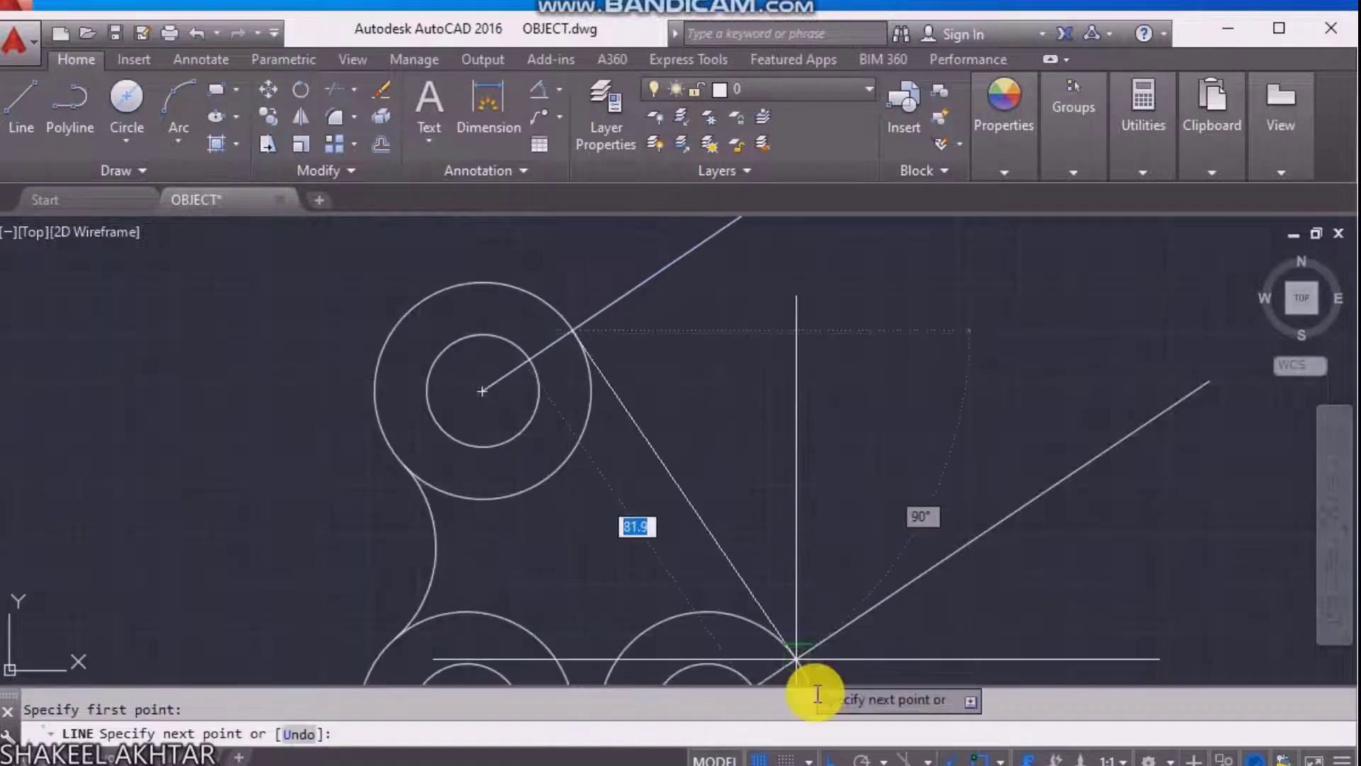
scroll(794, 659, up, 2)
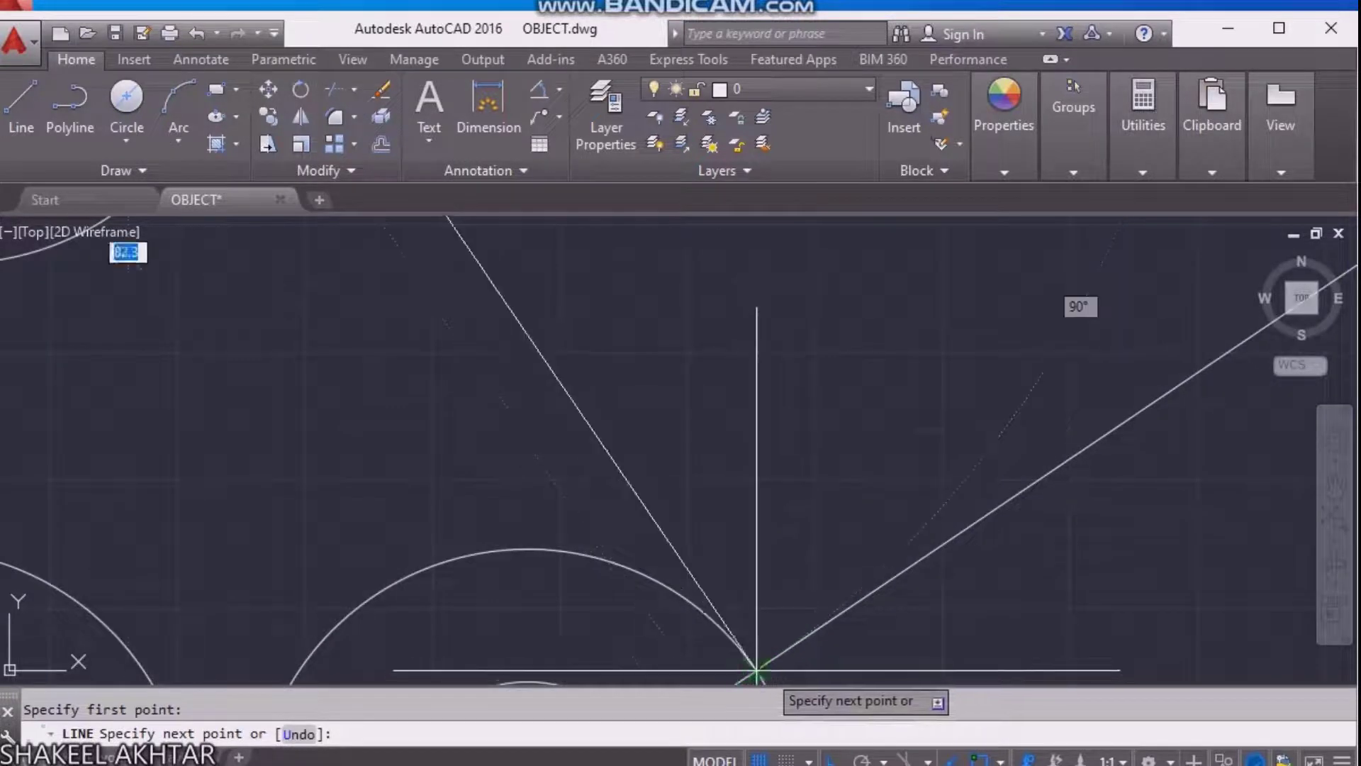
click(789, 631)
key(Escape)
Erase the two leftover diagonal construction lines.
scroll(790, 603, down, 3)
scroll(793, 569, up, 2)
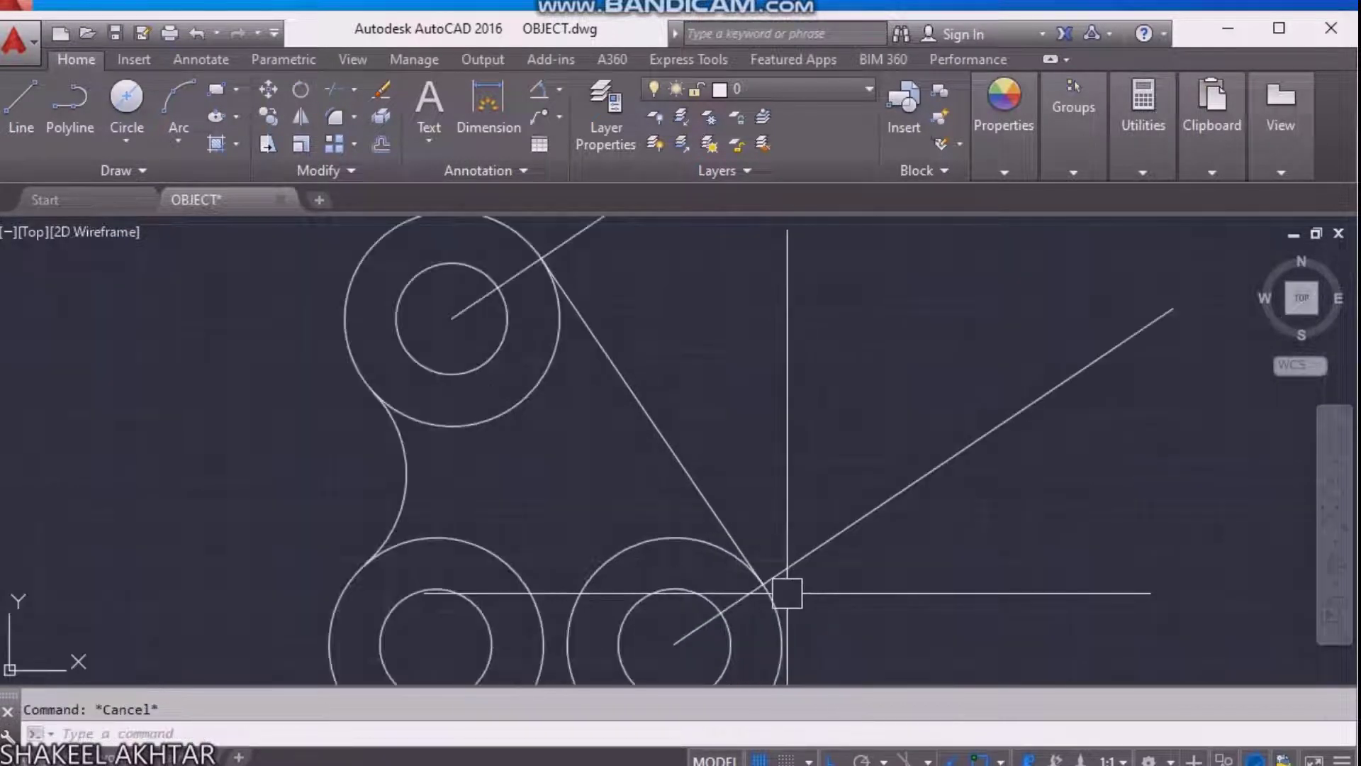
scroll(756, 468, up, 3)
scroll(776, 586, down, 2)
scroll(776, 589, down, 3)
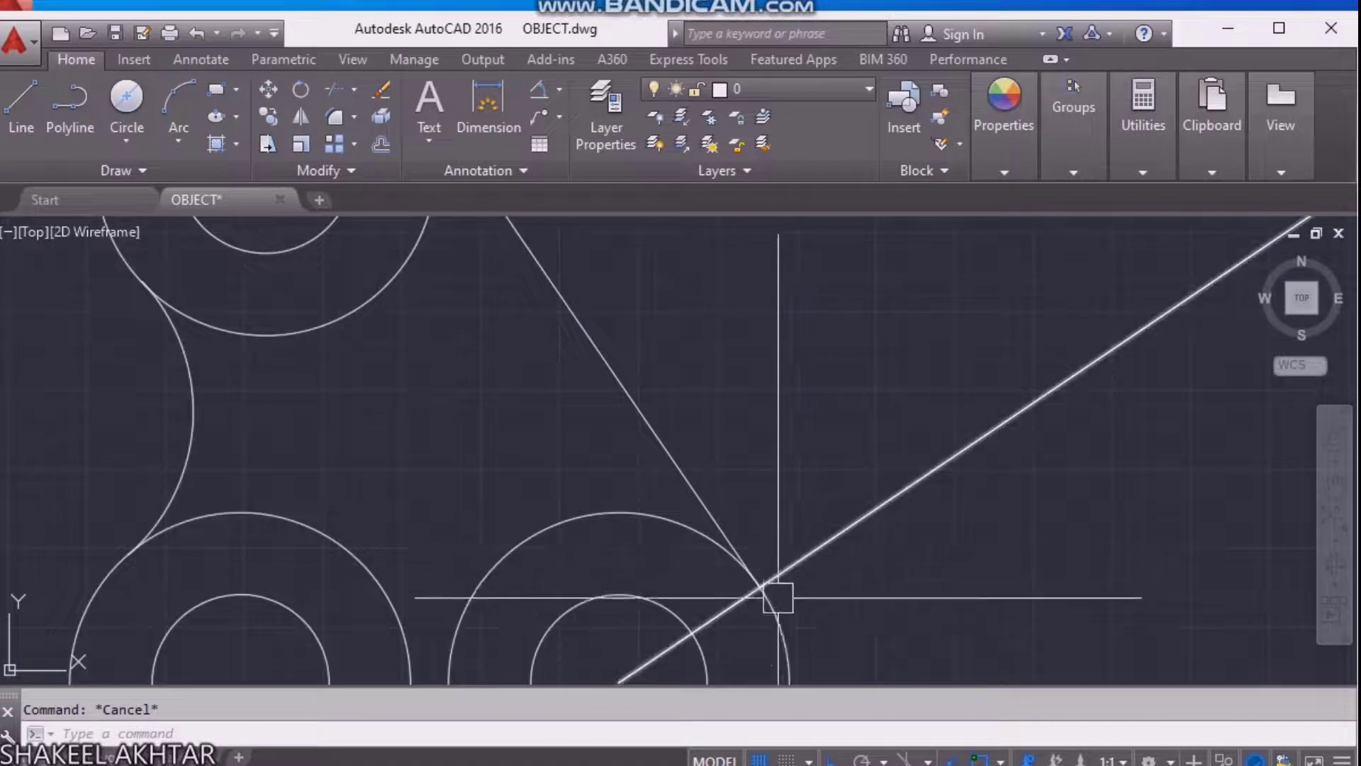
scroll(751, 510, down, 3)
scroll(702, 447, down, 2)
scroll(688, 439, up, 3)
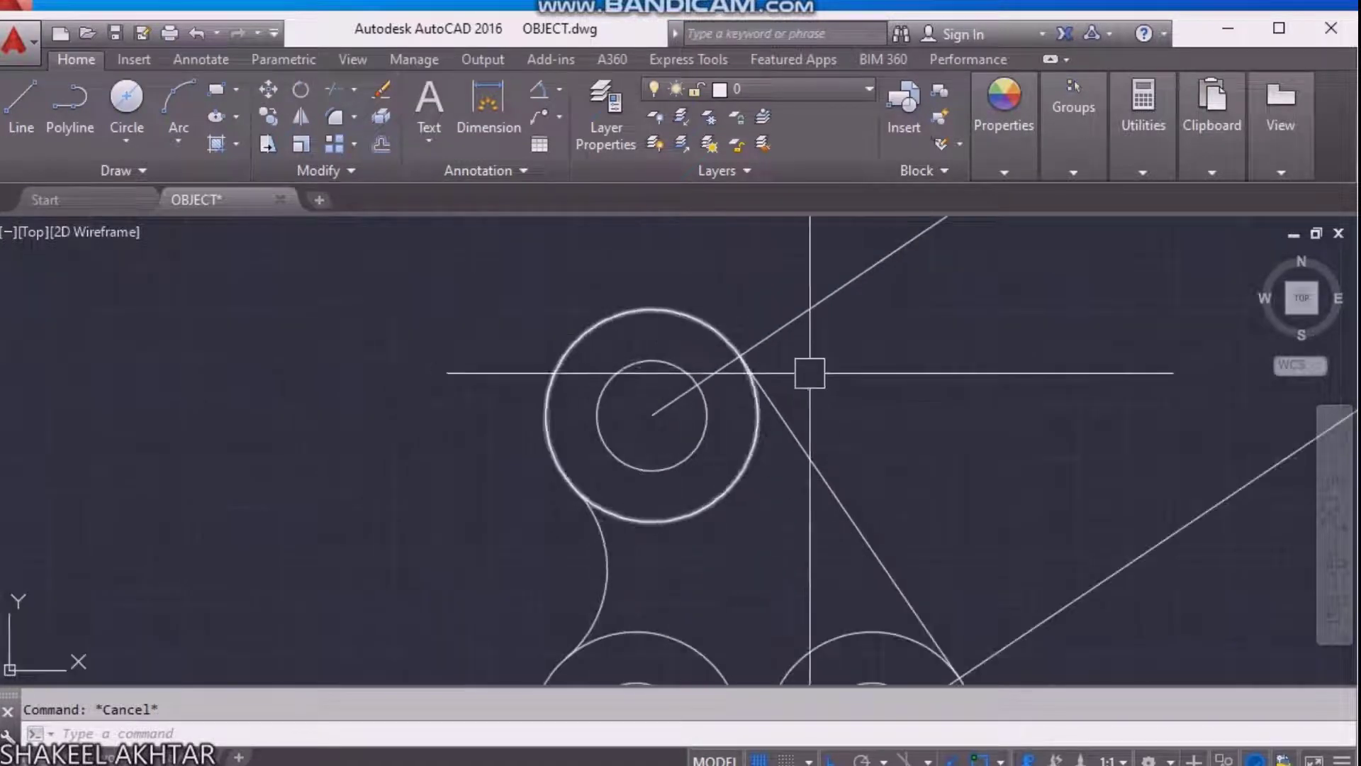
scroll(671, 390, up, 2)
click(714, 365)
scroll(667, 373, down, 3)
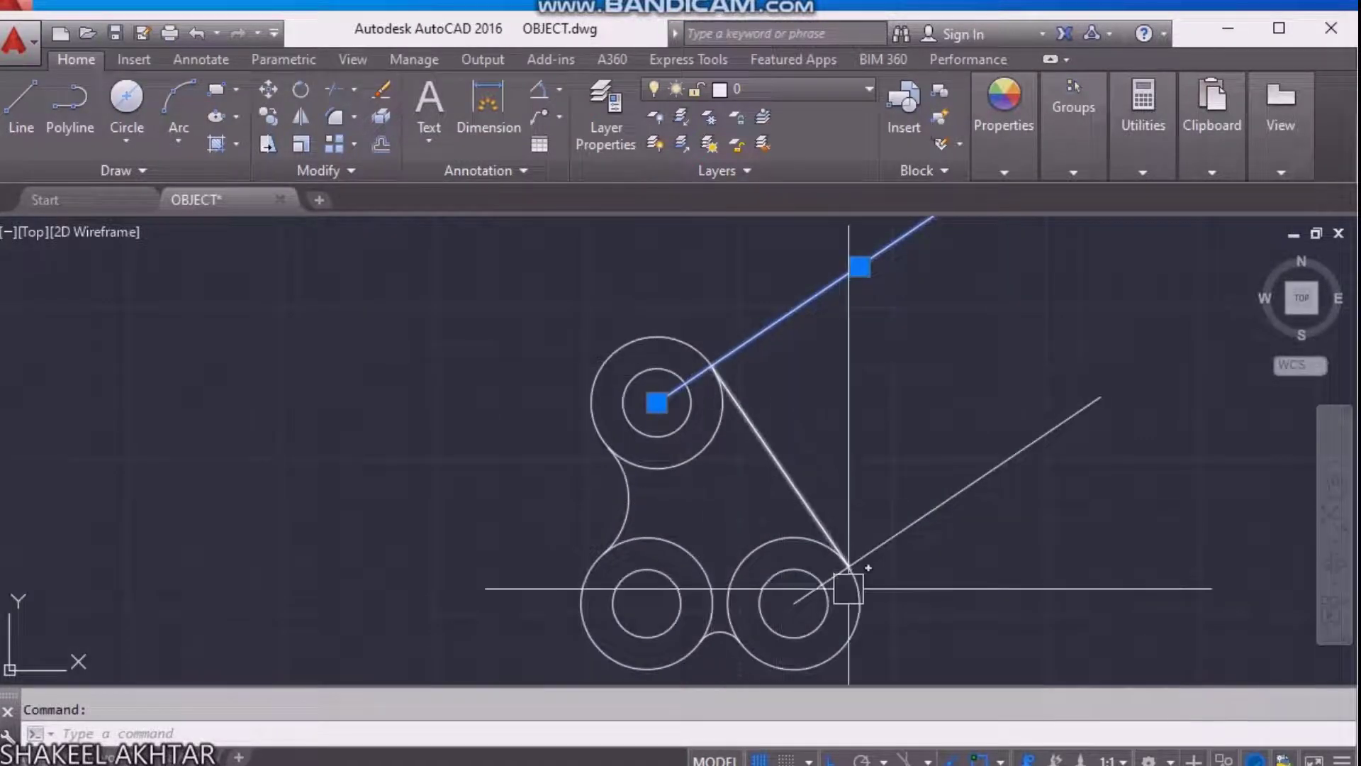
scroll(744, 390, up, 2)
scroll(673, 341, down, 3)
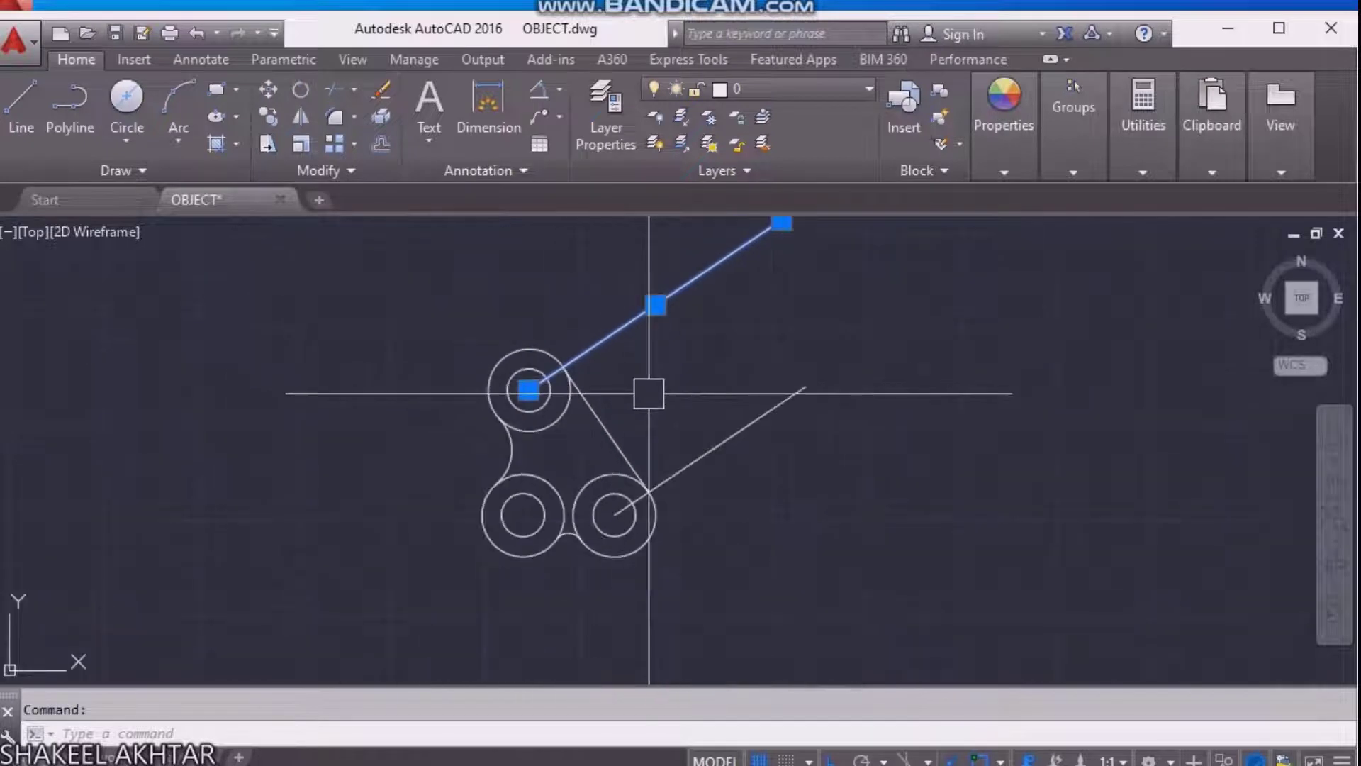
click(705, 454)
key(Delete)
Select the remaining tangent line to check it, then clear the selection.
scroll(610, 426, up, 2)
click(609, 415)
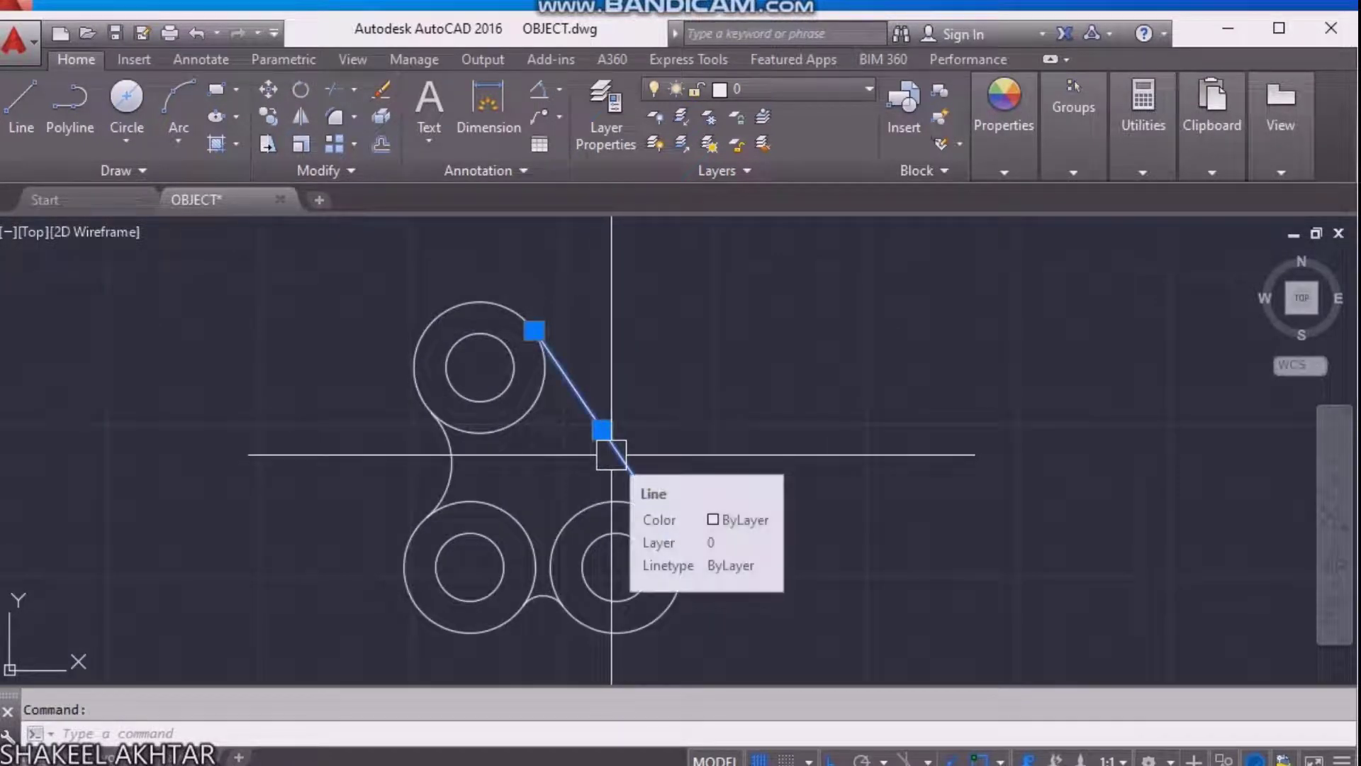
key(Escape)
scroll(497, 547, down, 3)
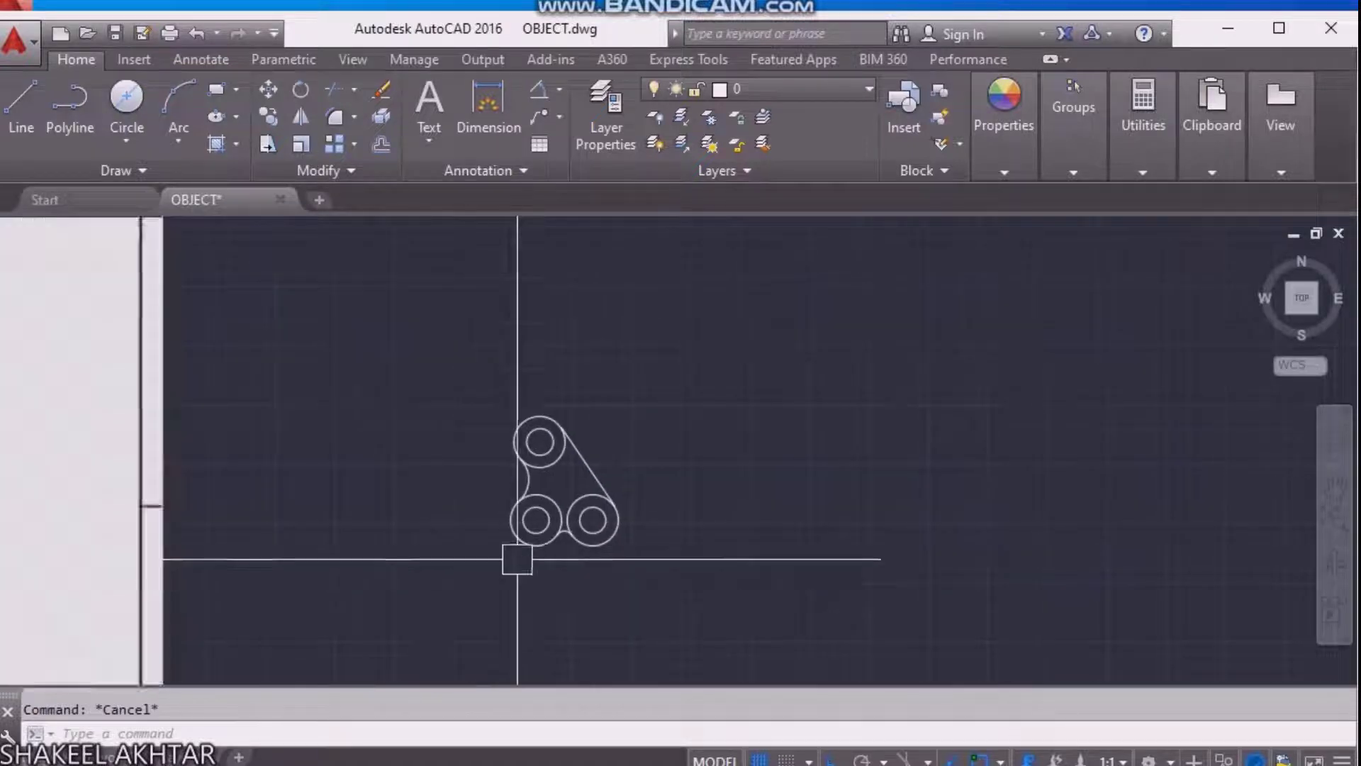
scroll(513, 488, up, 3)
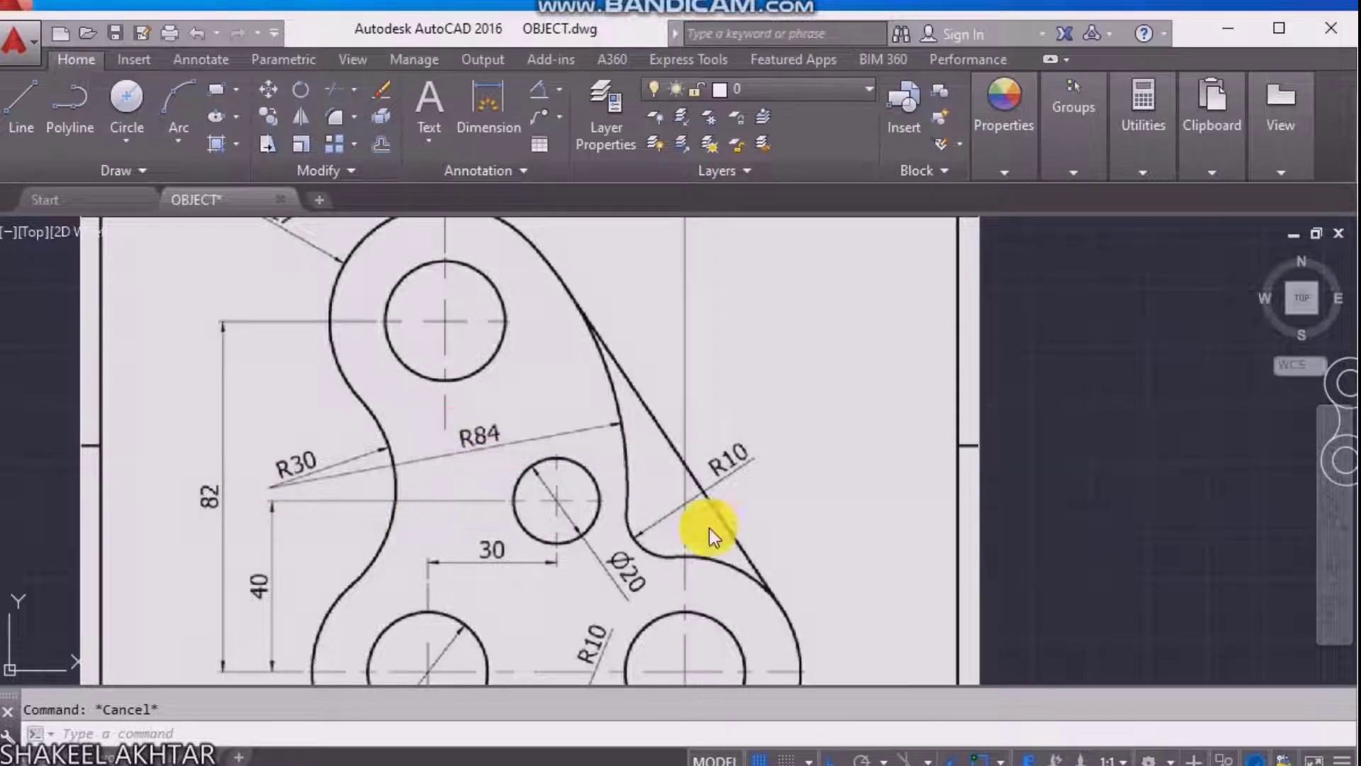
scroll(701, 541, down, 3)
middle_drag(1252, 508, 857, 508)
Draw a large radius-84 circle centred on the snap point.
scroll(801, 499, up, 8)
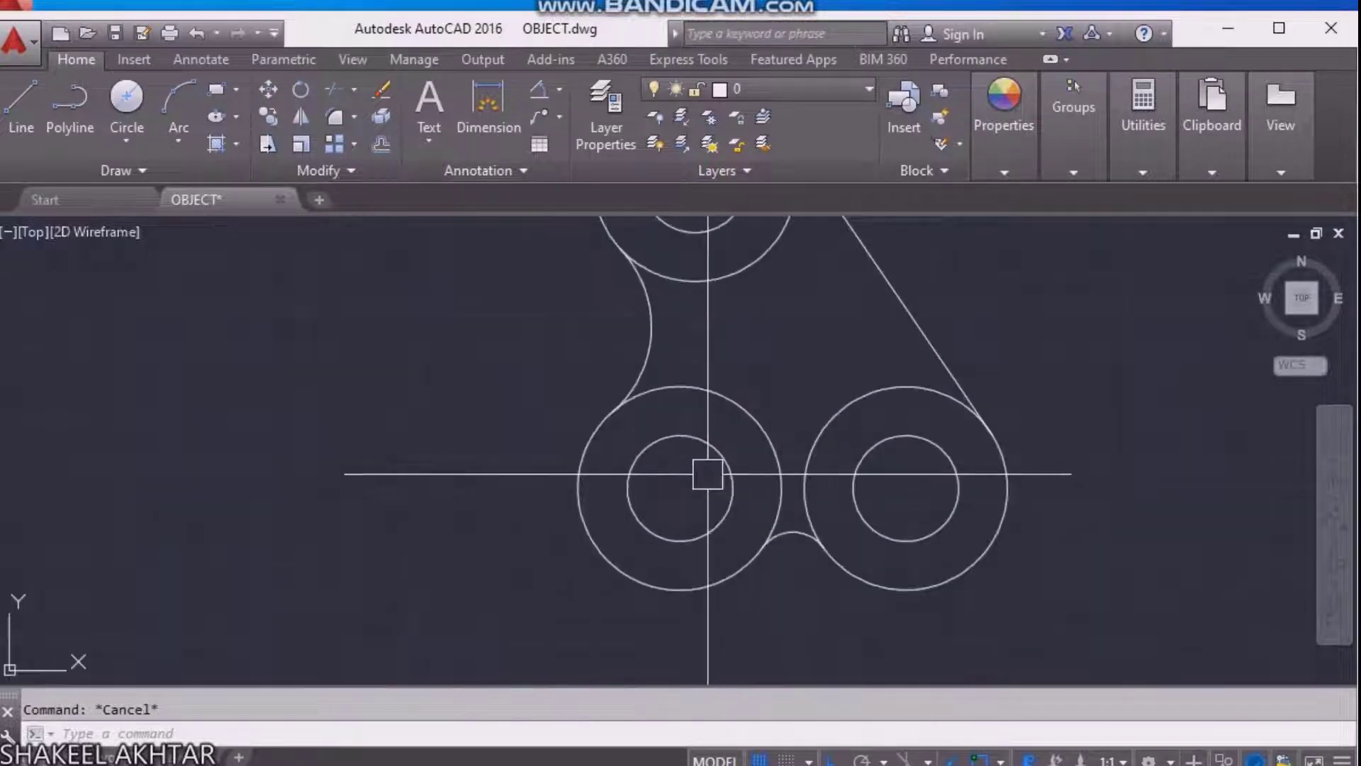
text(C)
key(Return)
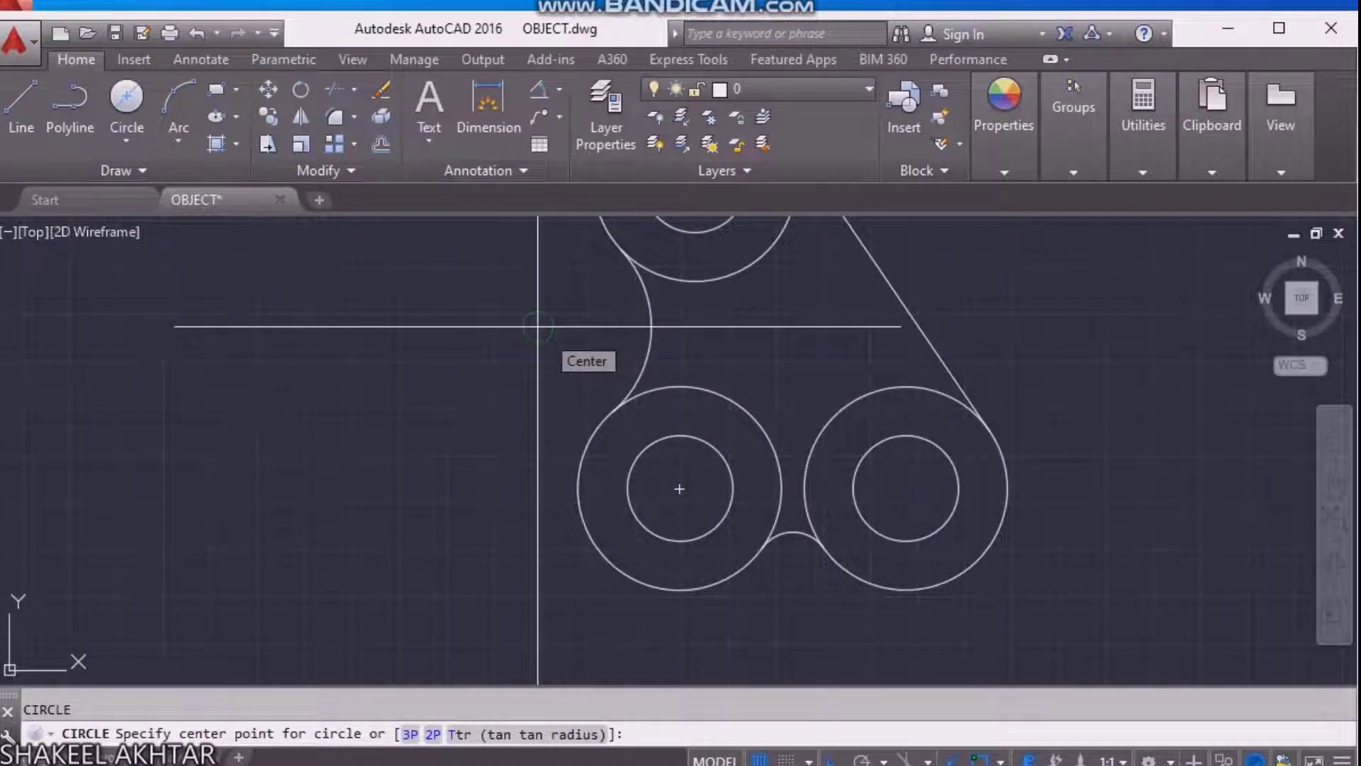
click(537, 327)
middle_drag(866, 338, 754, 480)
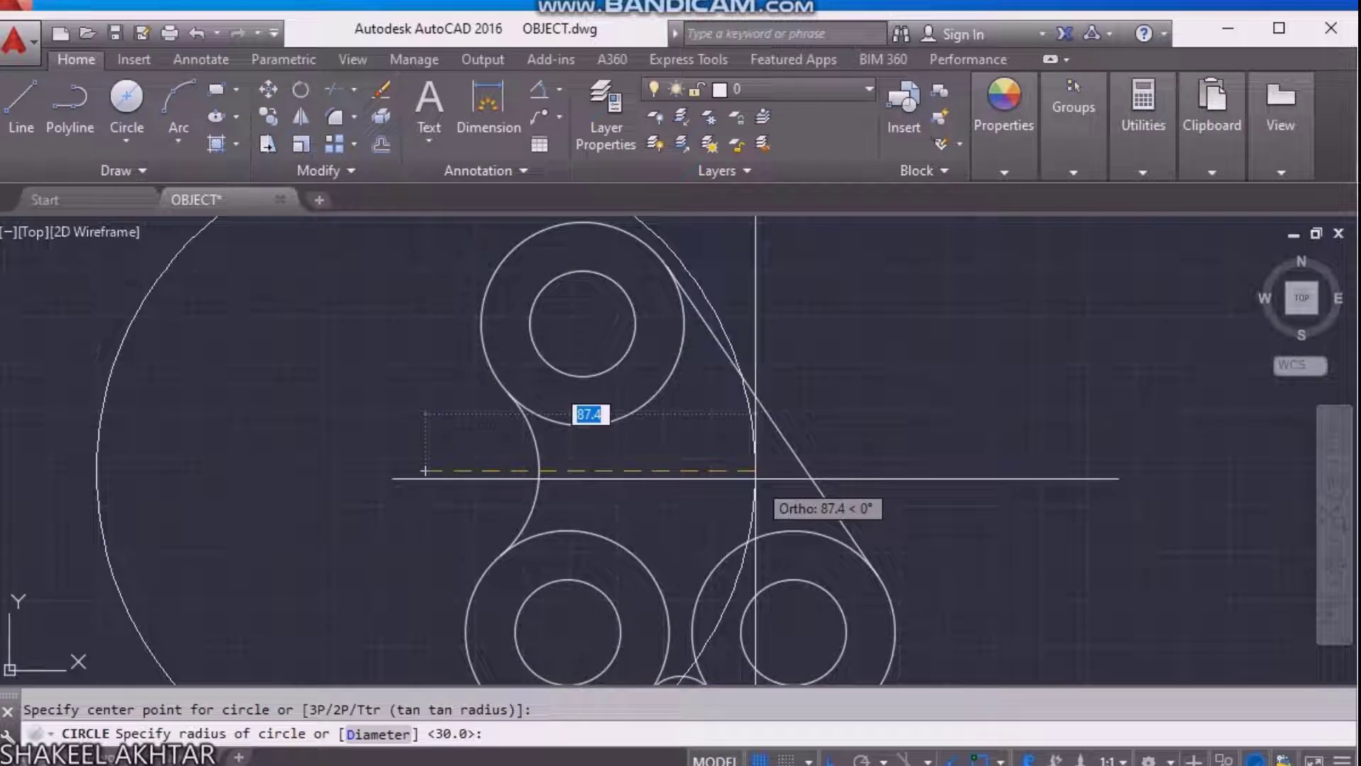
key(Return)
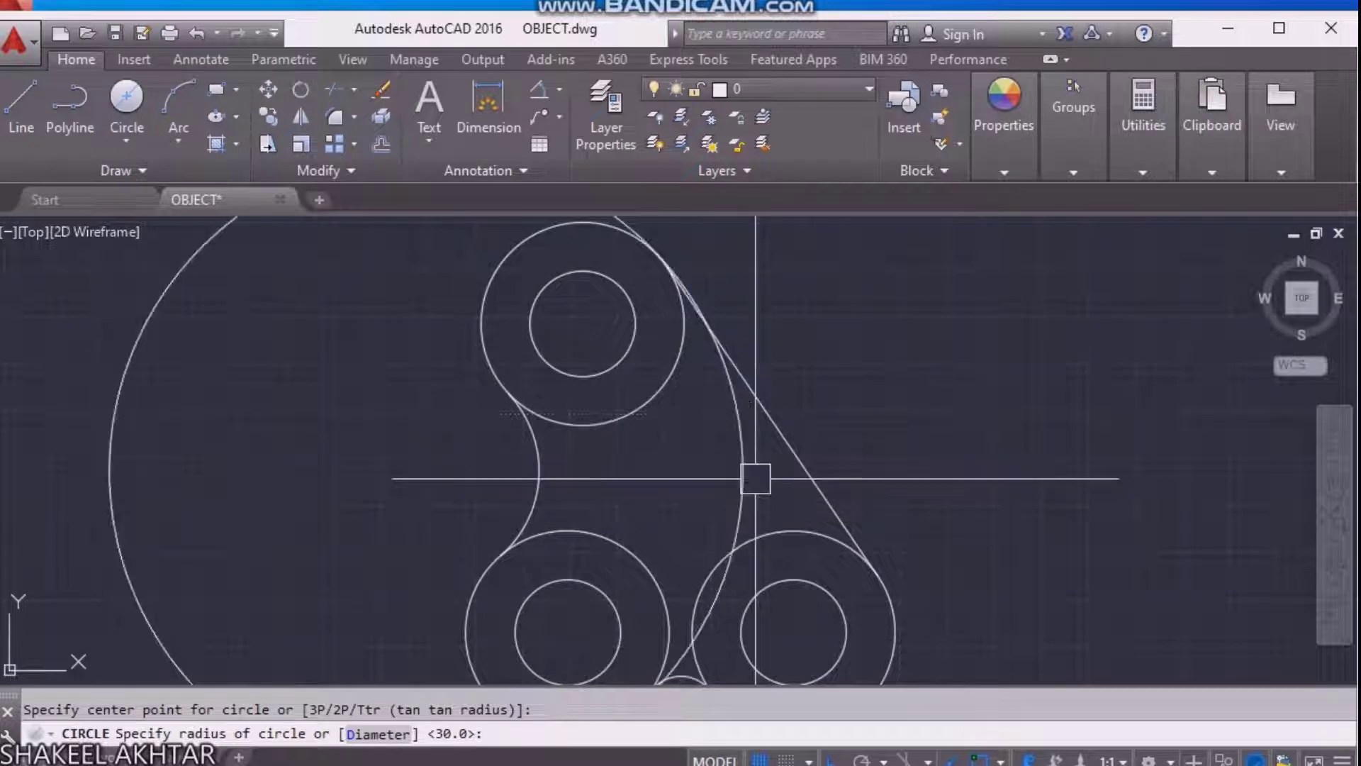
key(Escape)
scroll(680, 439, down, 2)
Start a trim with window-selected cutting edges, then cancel it.
text(tr)
key(Return)
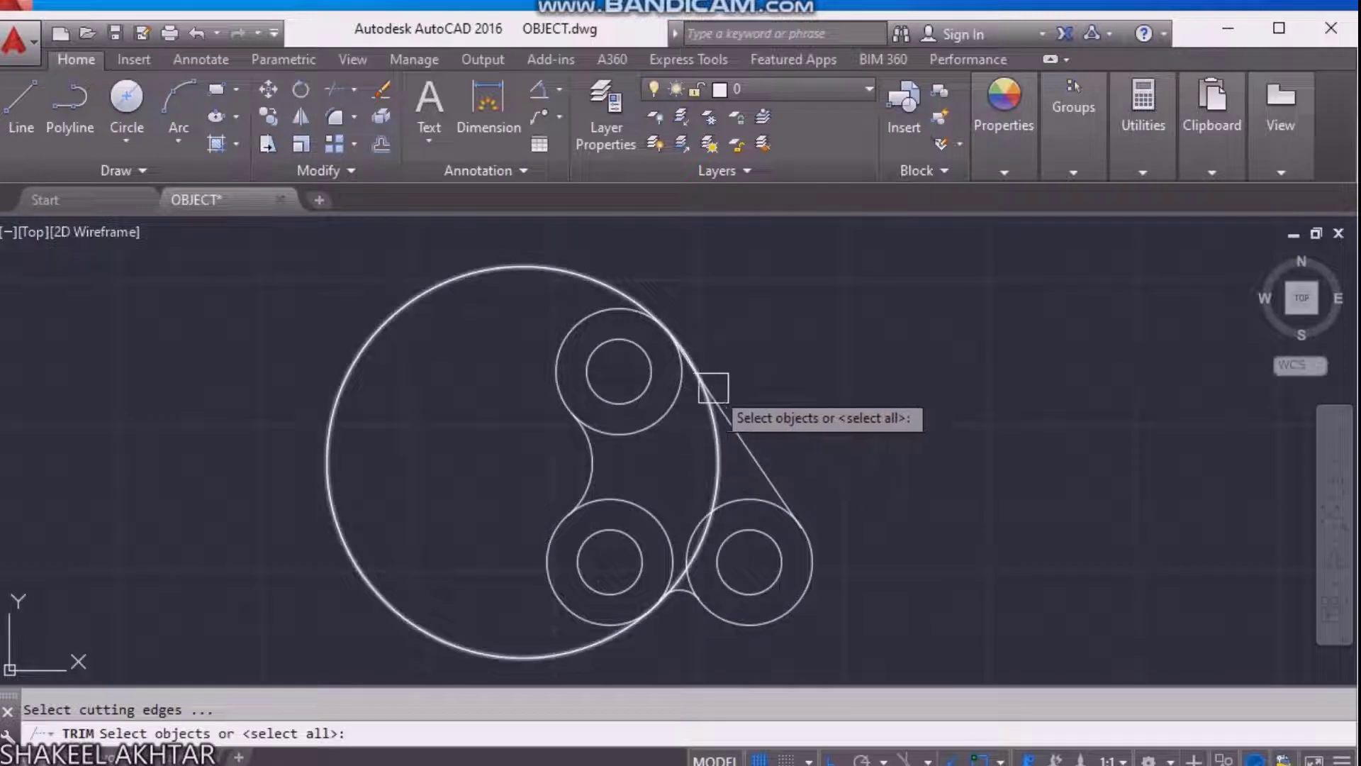
click(737, 359)
click(716, 393)
key(Return)
scroll(593, 328, up, 5)
scroll(522, 364, down, 6)
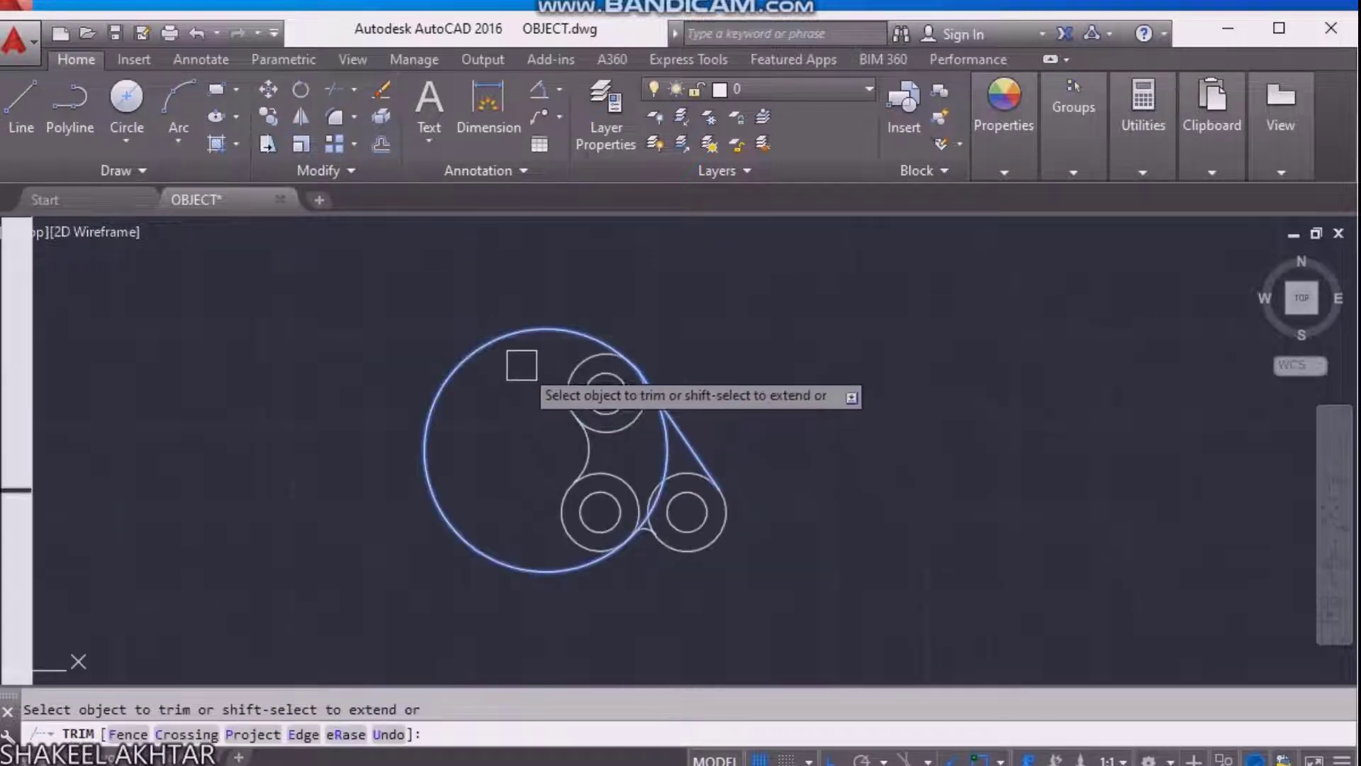
scroll(486, 312, down, 1)
key(Escape)
Trim away the excess of the R84 circle using a six-edge crossing window.
key(Return)
scroll(668, 343, up, 3)
click(669, 329)
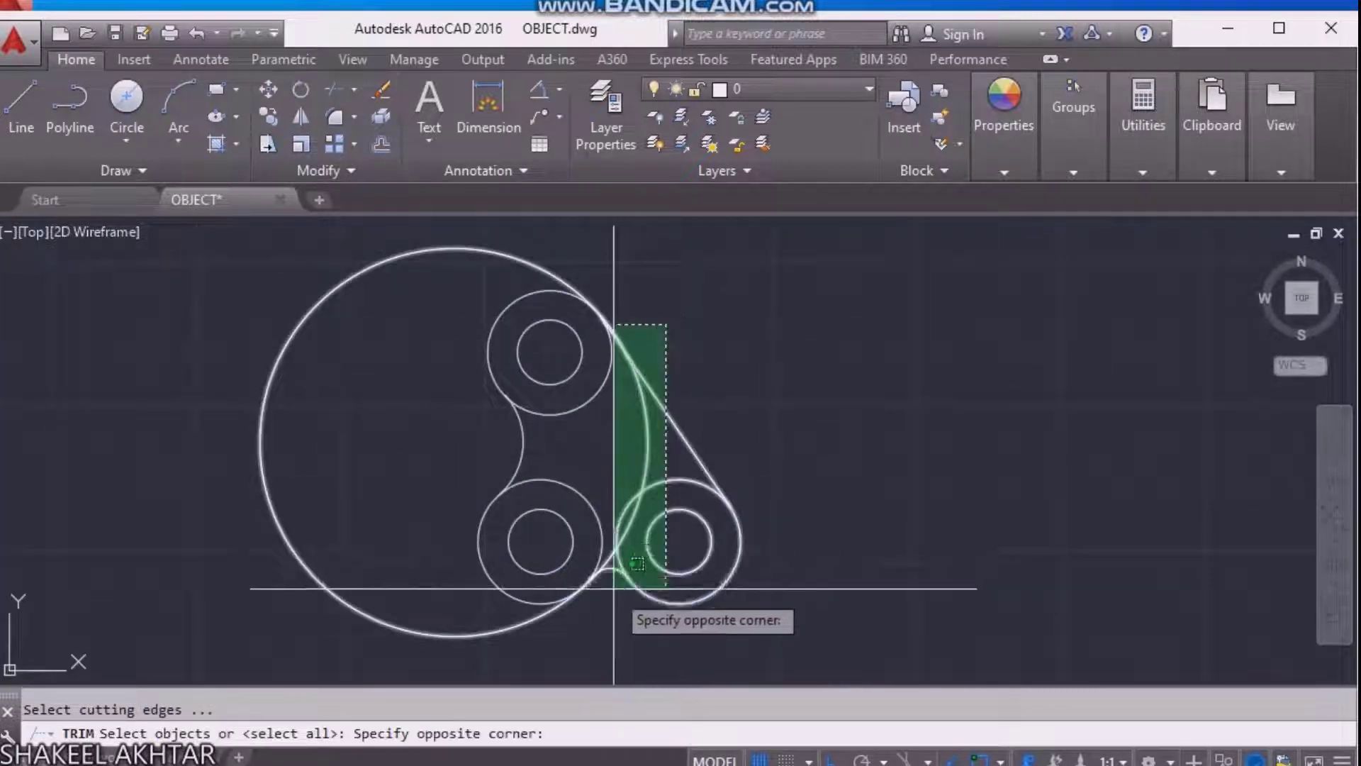
click(551, 604)
key(Return)
click(525, 623)
scroll(593, 580, up, 3)
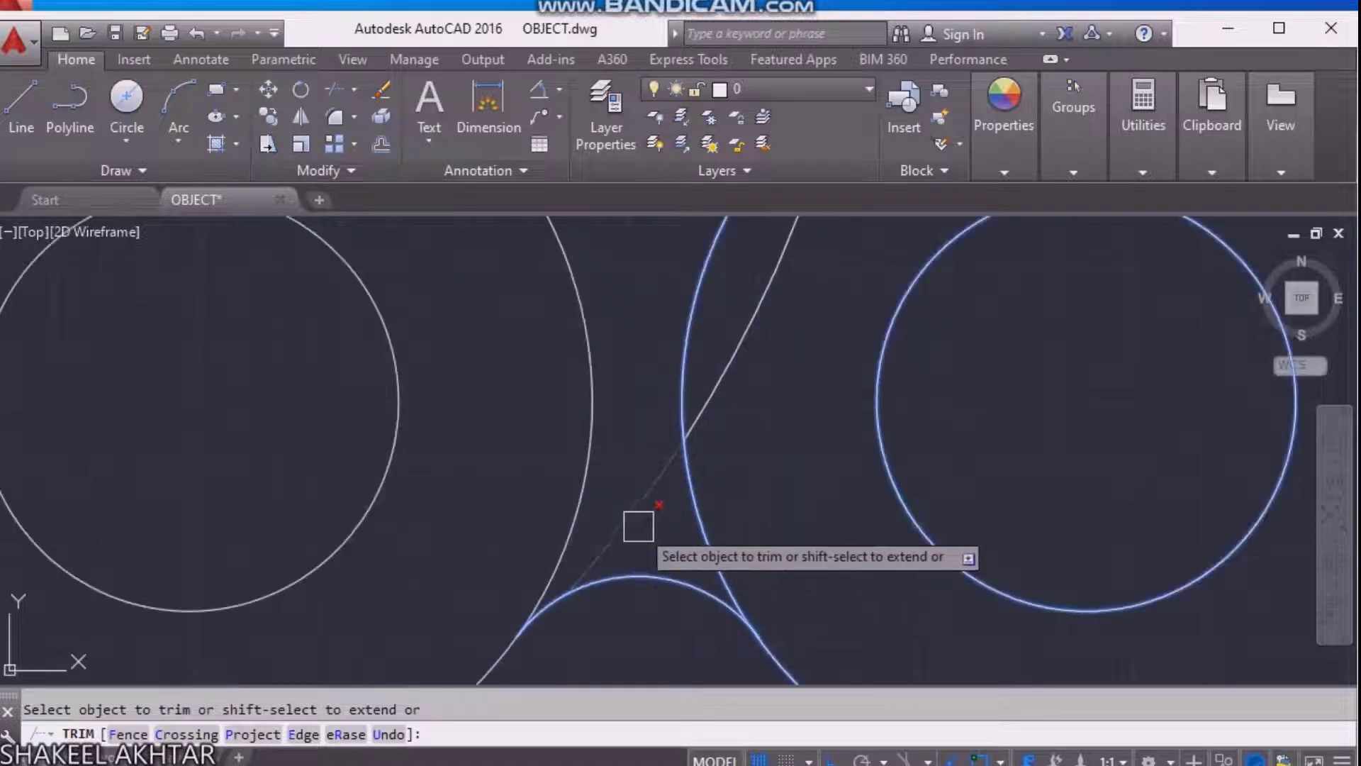
scroll(724, 426, down, 5)
scroll(729, 447, up, 1)
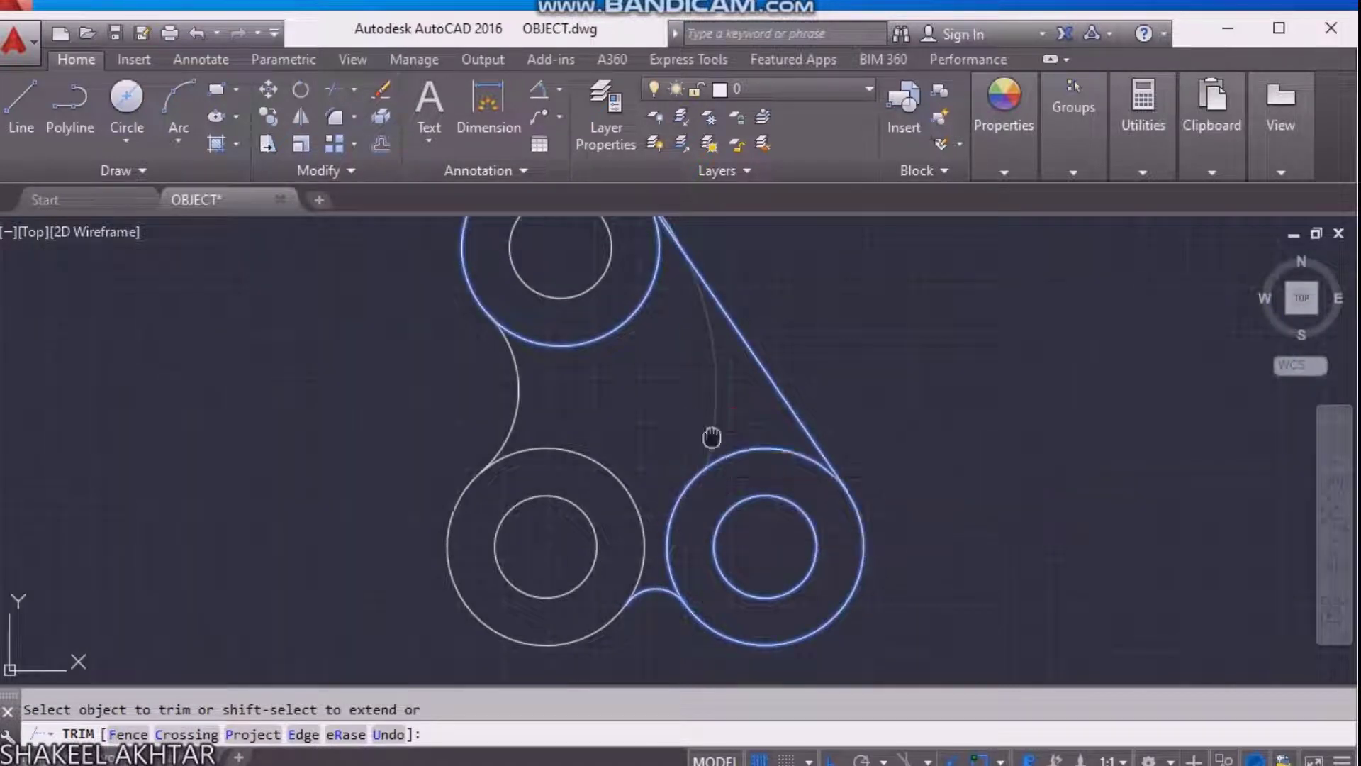
scroll(702, 454, up, 1)
key(Escape)
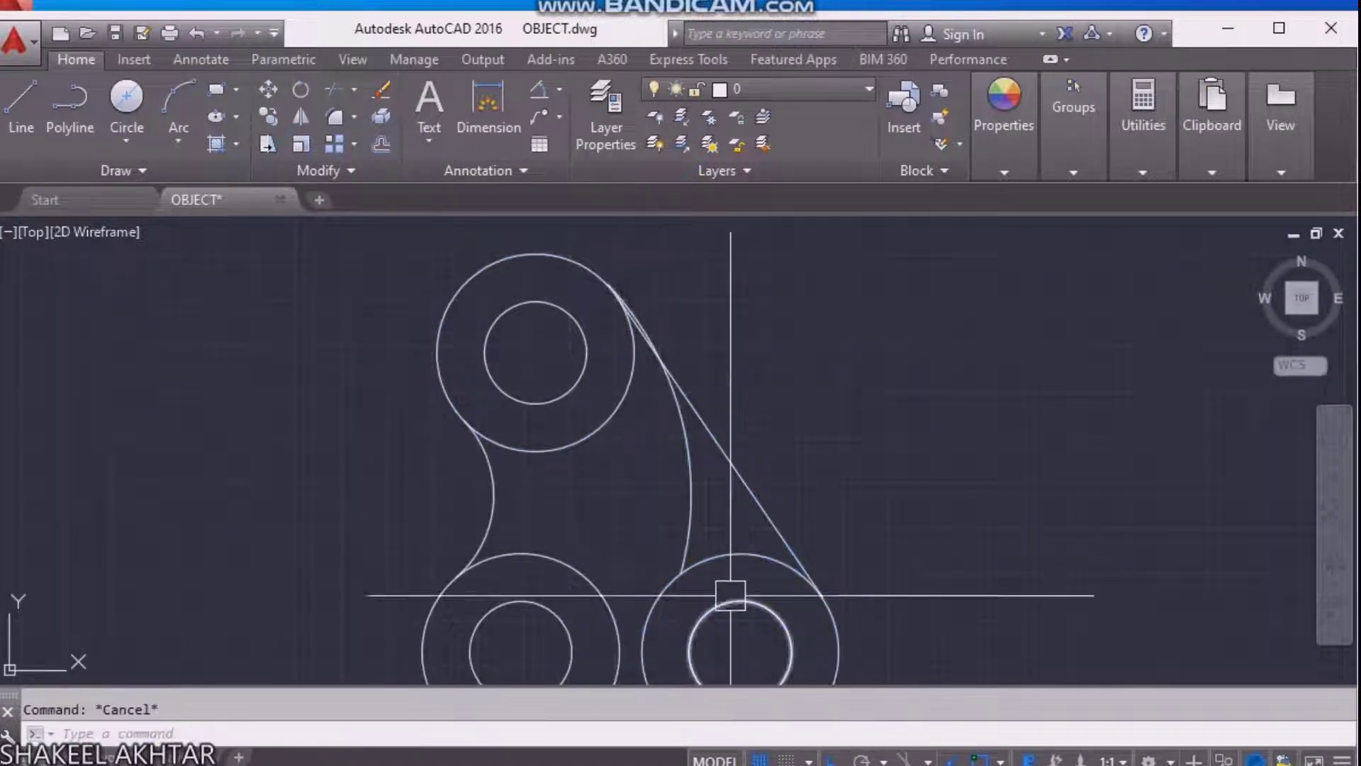
Abandon an extra trim and zoom around to review the new R84 arc.
scroll(652, 401, up, 3)
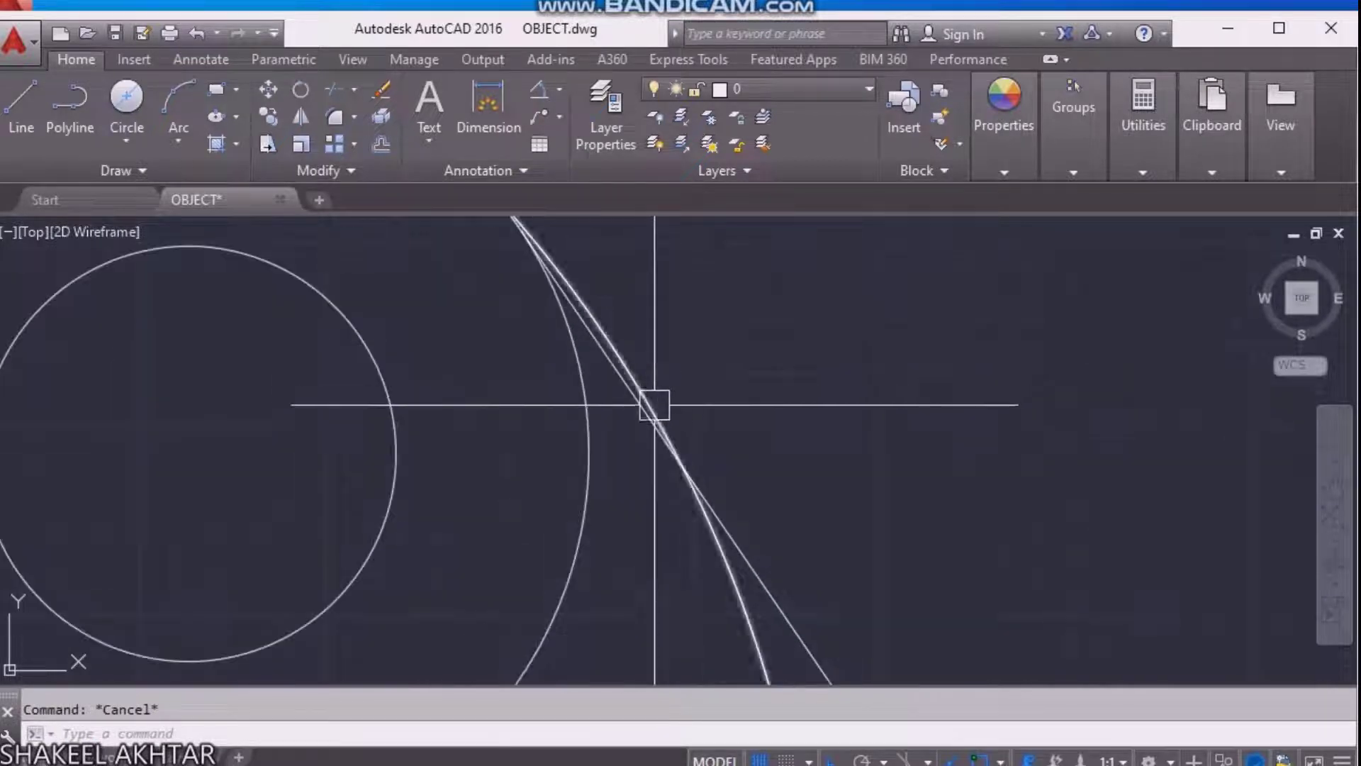
scroll(653, 368, up, 2)
key(Escape)
key(space)
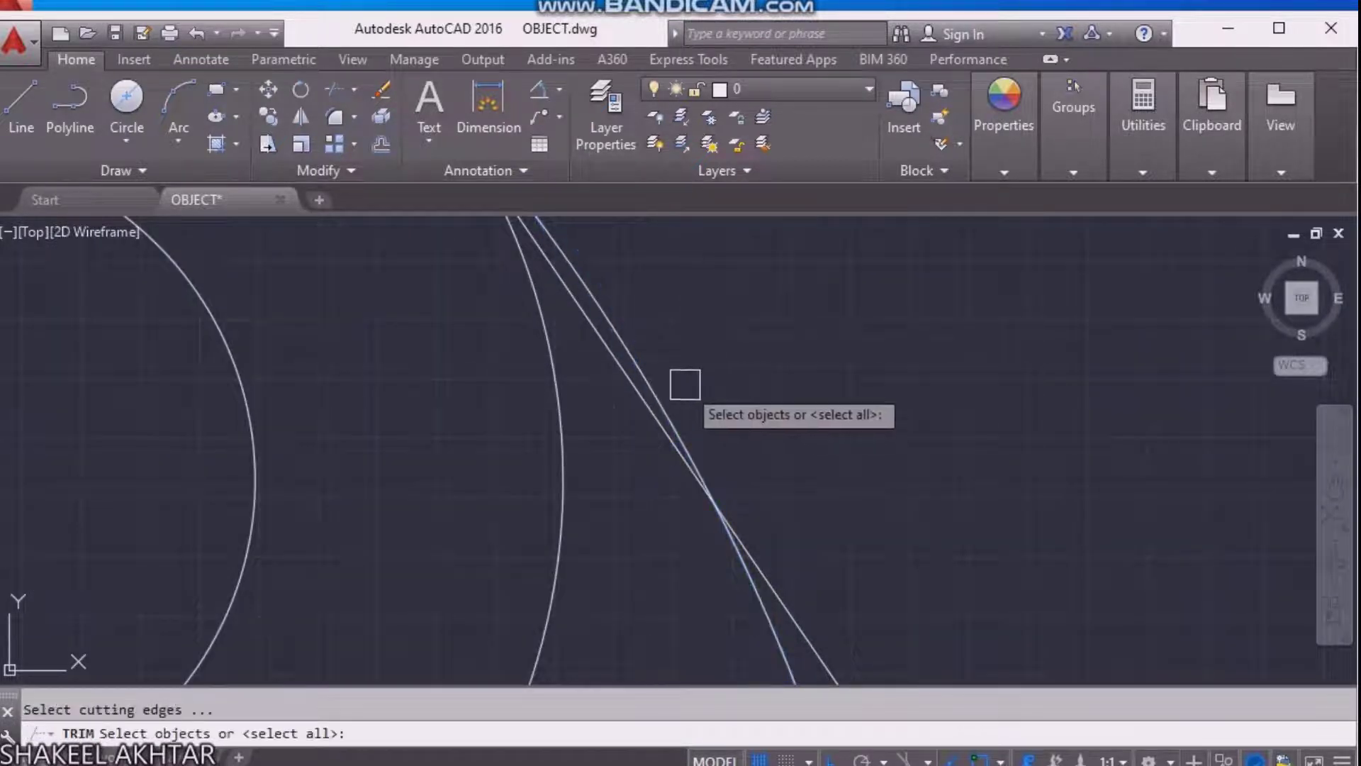
key(Return)
key(Escape)
scroll(896, 564, down, 3)
scroll(636, 380, down, 2)
scroll(578, 334, down, 1)
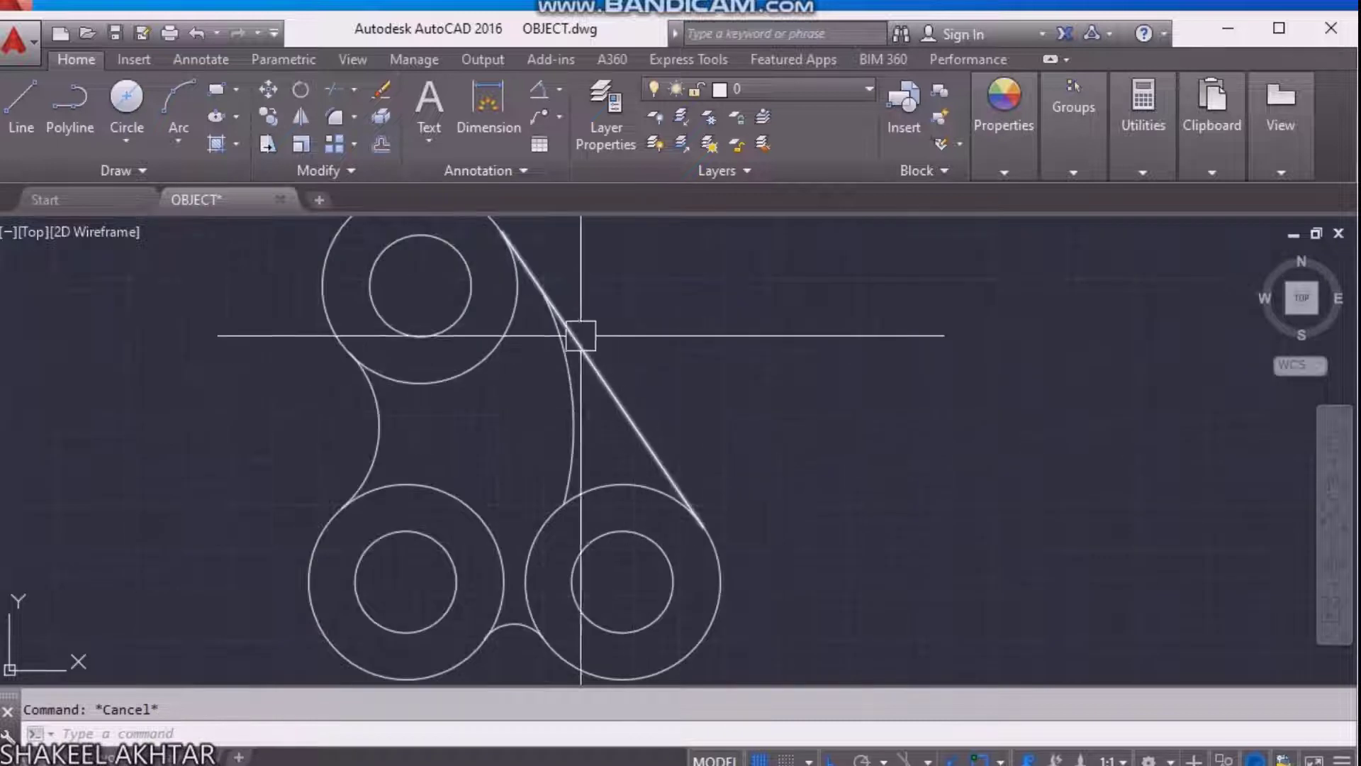
scroll(492, 360, up, 1)
scroll(538, 325, down, 1)
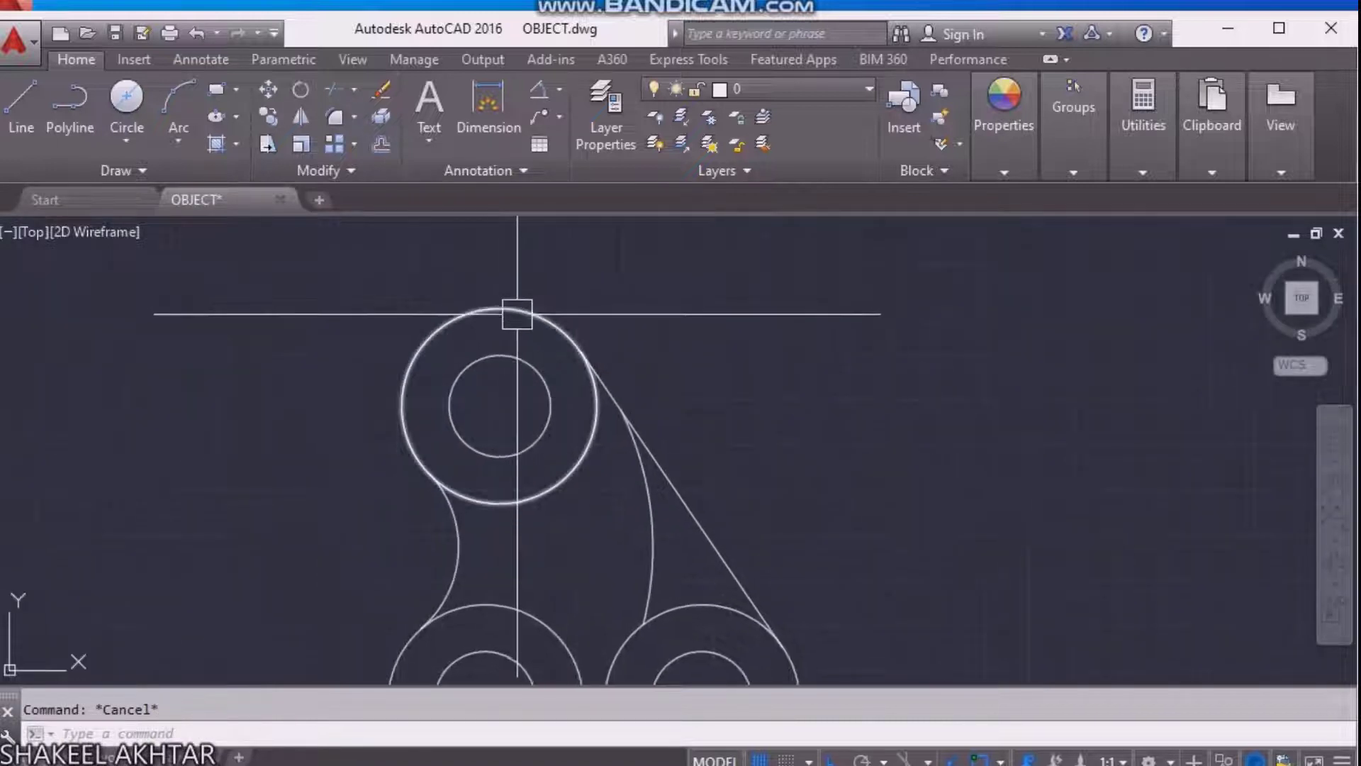
scroll(599, 386, up, 1)
scroll(674, 620, down, 1)
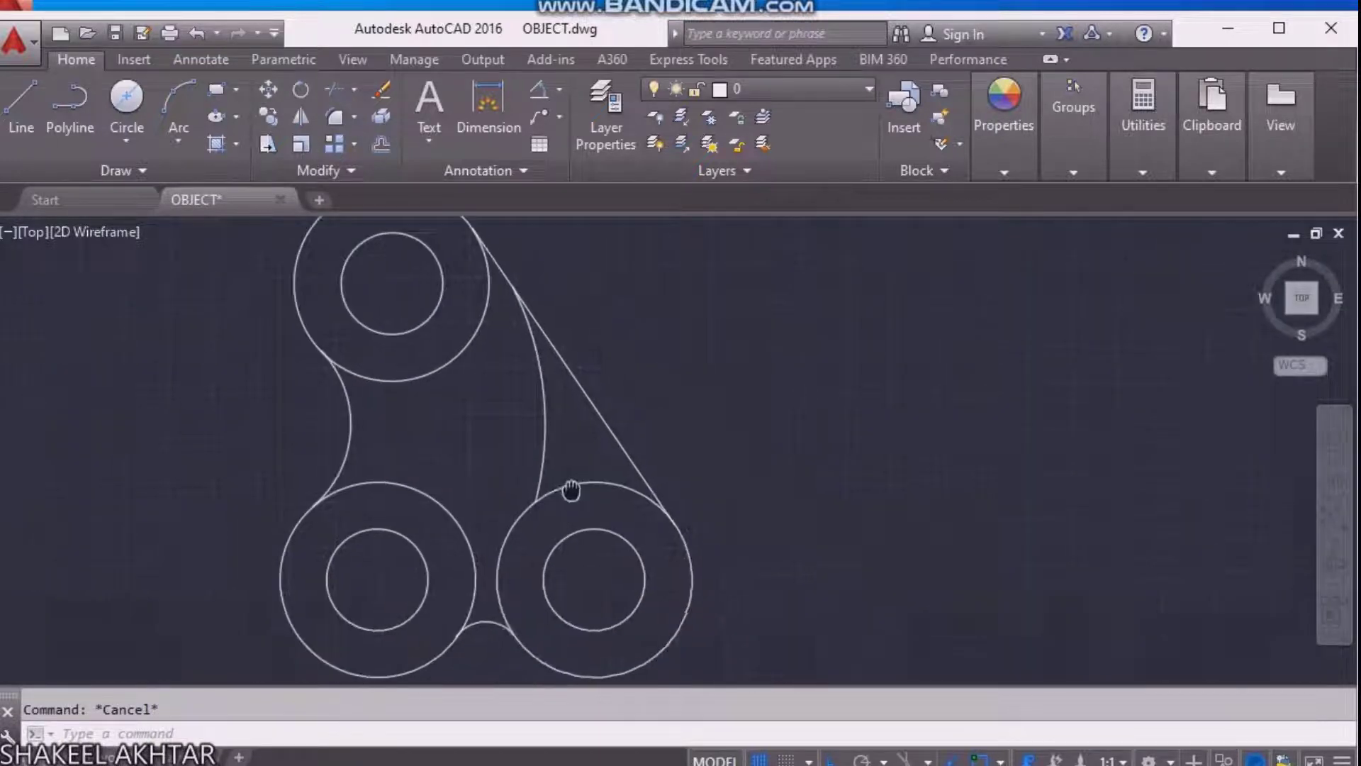
scroll(572, 492, up, 1)
scroll(558, 456, down, 2)
scroll(577, 389, up, 1)
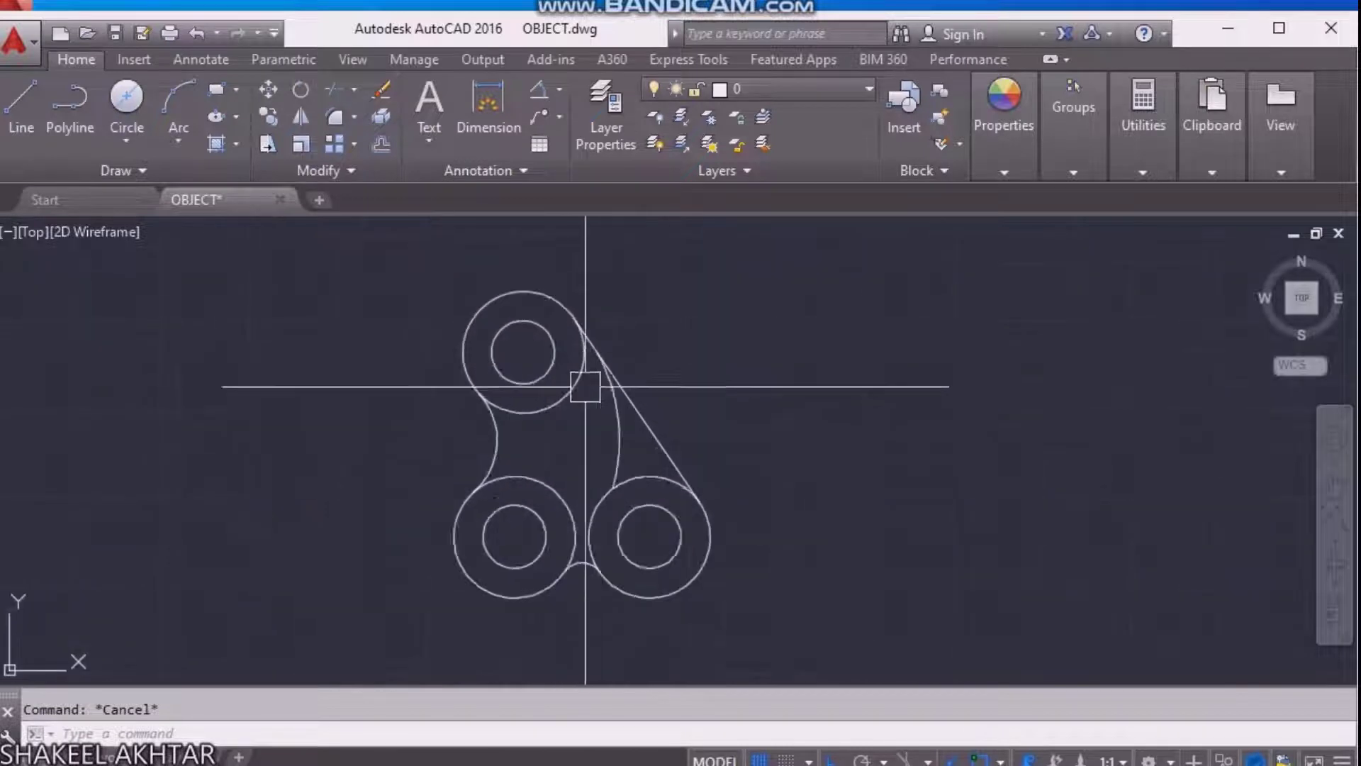
scroll(565, 329, up, 1)
Cancel a stray circle and set the fillet radius to 10.
text(c)
key(Return)
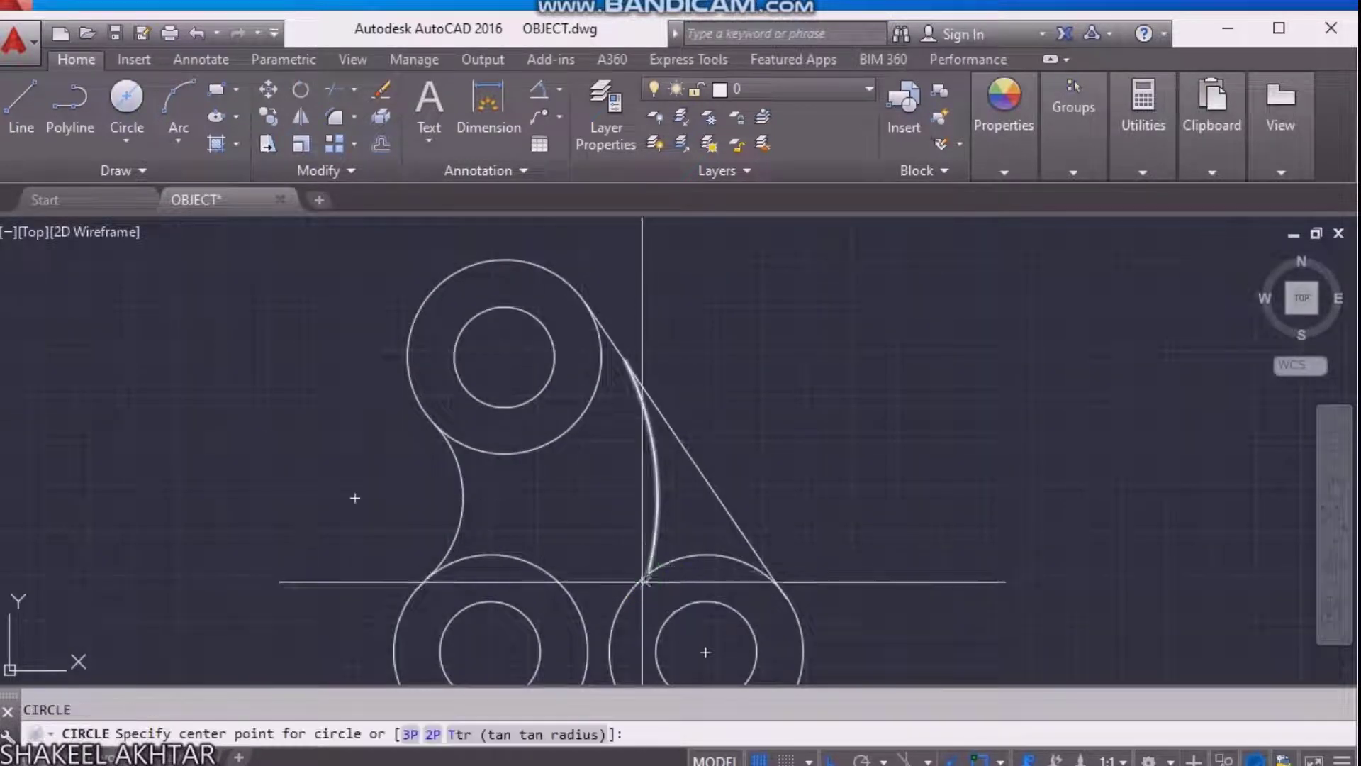
key(Escape)
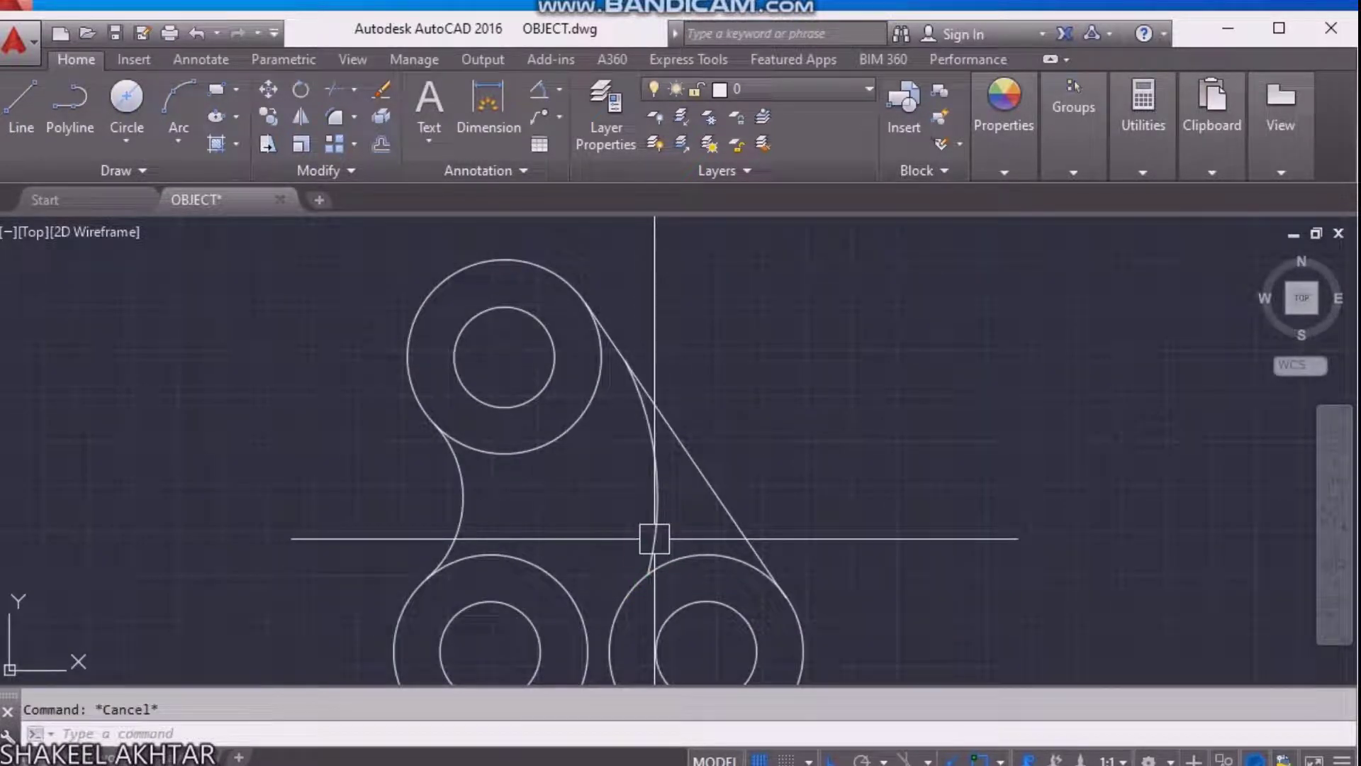
text(f)
key(Return)
text(r)
key(Return)
text(10)
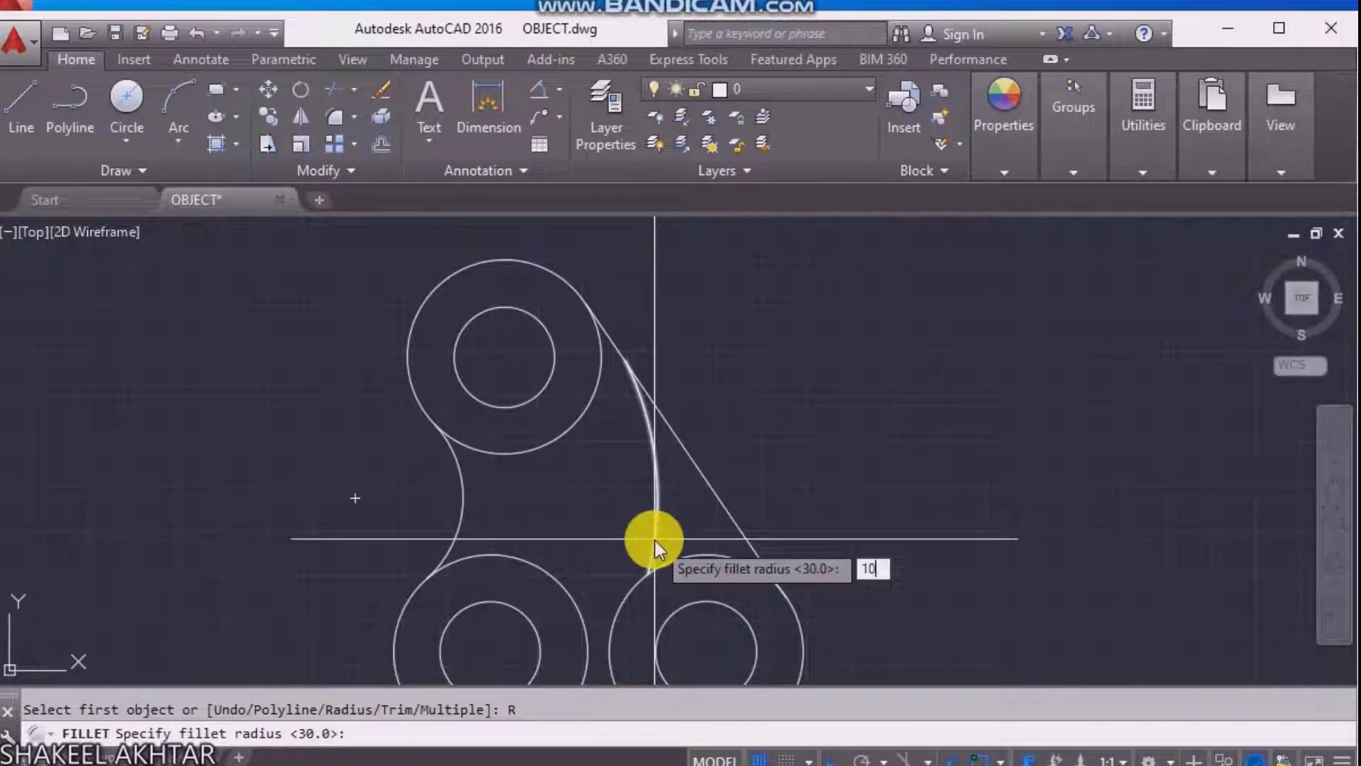
key(Return)
Fillet the R84 arc and the lower-right lobe with the R10 radius.
scroll(486, 477, down, 3)
middle_drag(487, 477, 646, 399)
scroll(645, 399, up, 3)
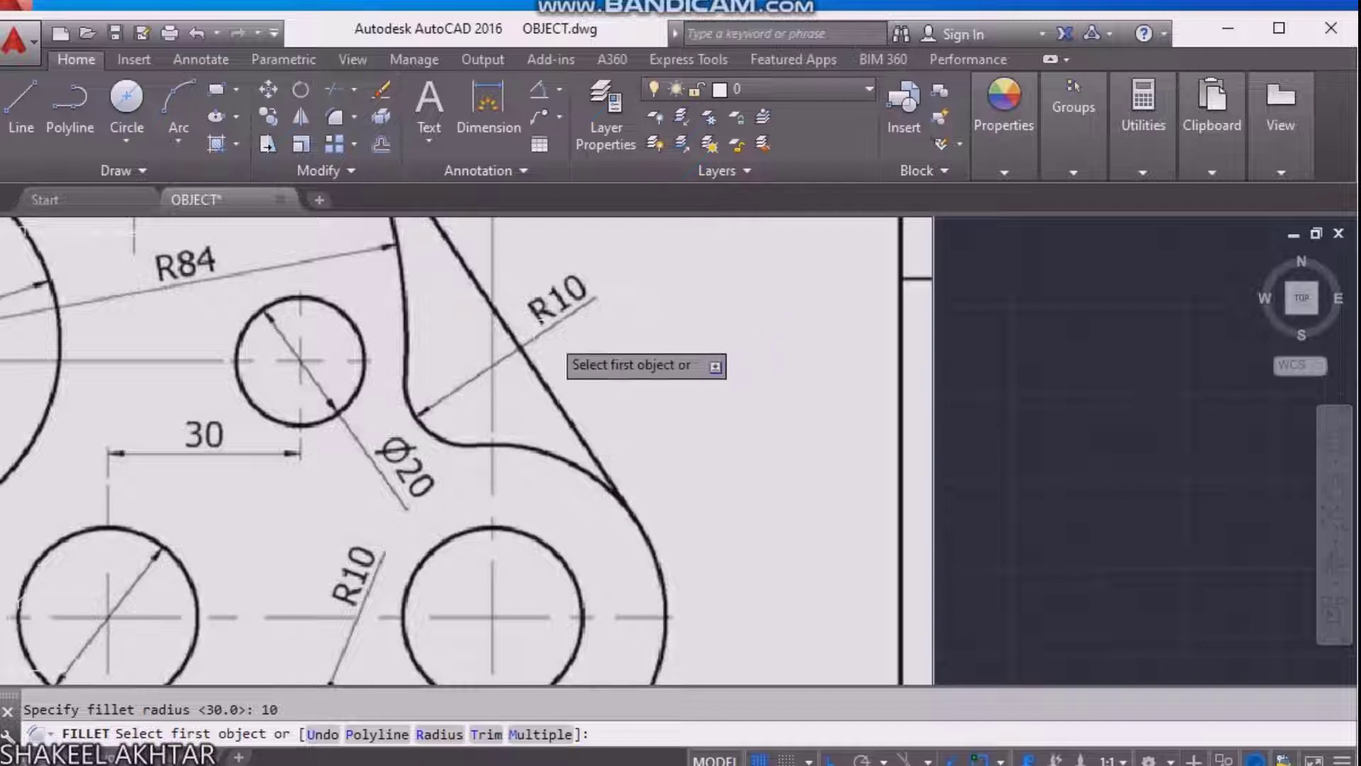
scroll(638, 497, down, 3)
scroll(586, 418, up, 2)
scroll(502, 509, up, 1)
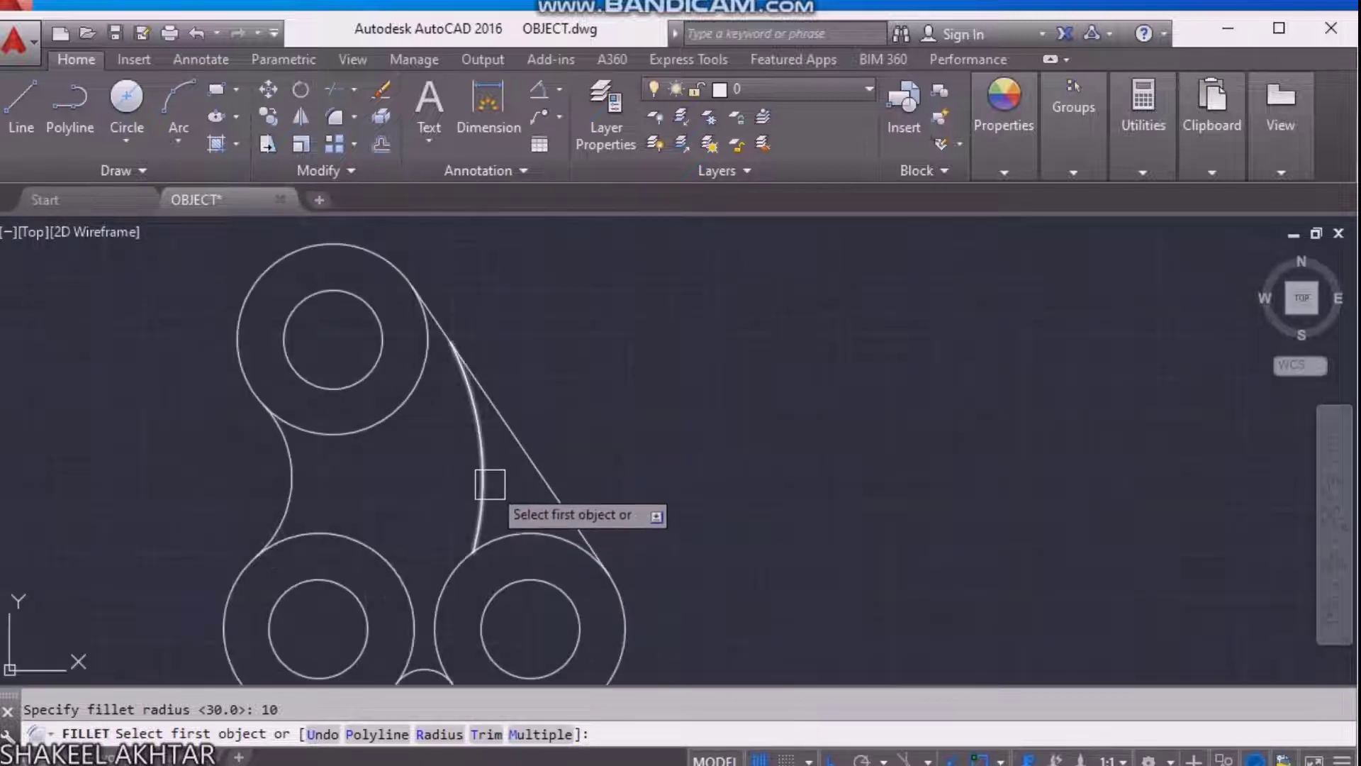
click(488, 489)
click(553, 523)
key(Return)
key(Escape)
scroll(593, 512, down, 2)
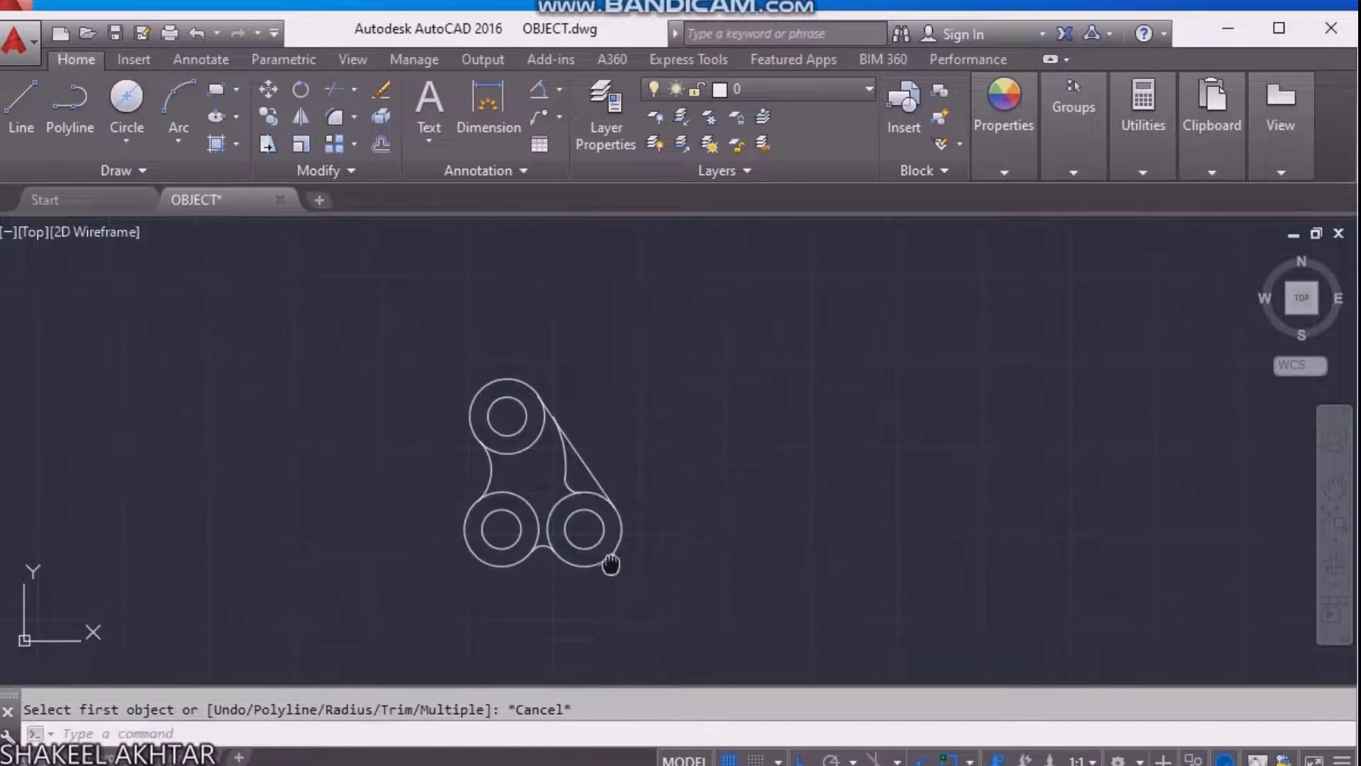
scroll(583, 455, up, 4)
Select the new fillet arc, then the long right-side arc, to inspect them.
click(565, 451)
scroll(571, 443, up, 6)
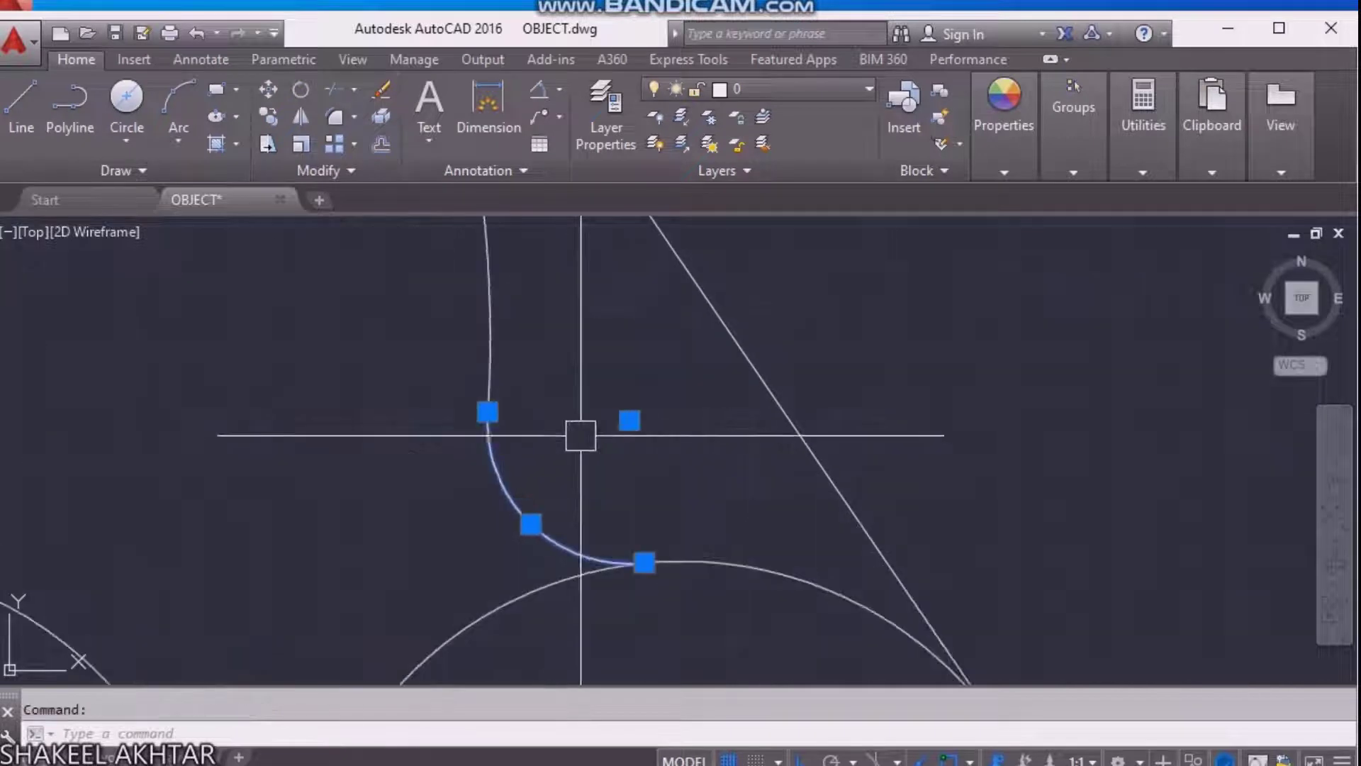
scroll(646, 592, down, 3)
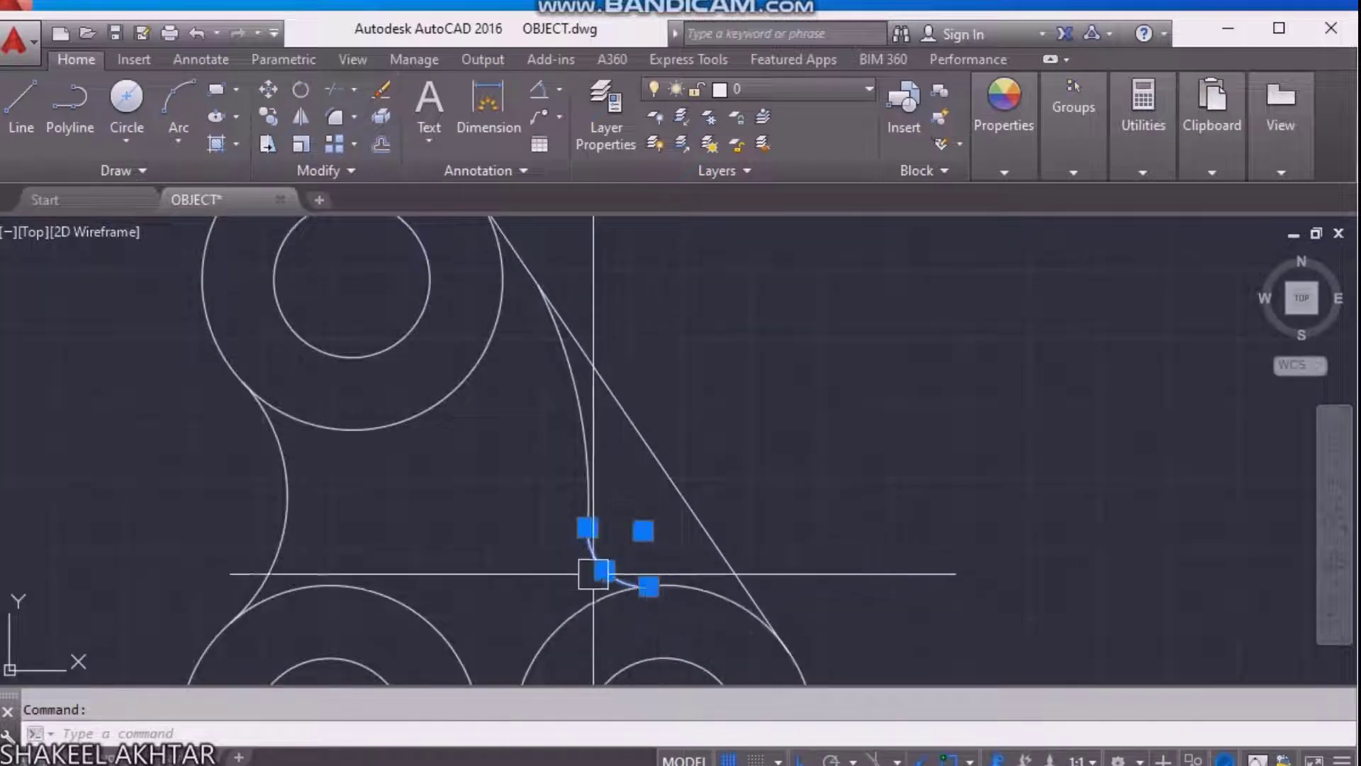
key(Escape)
click(580, 451)
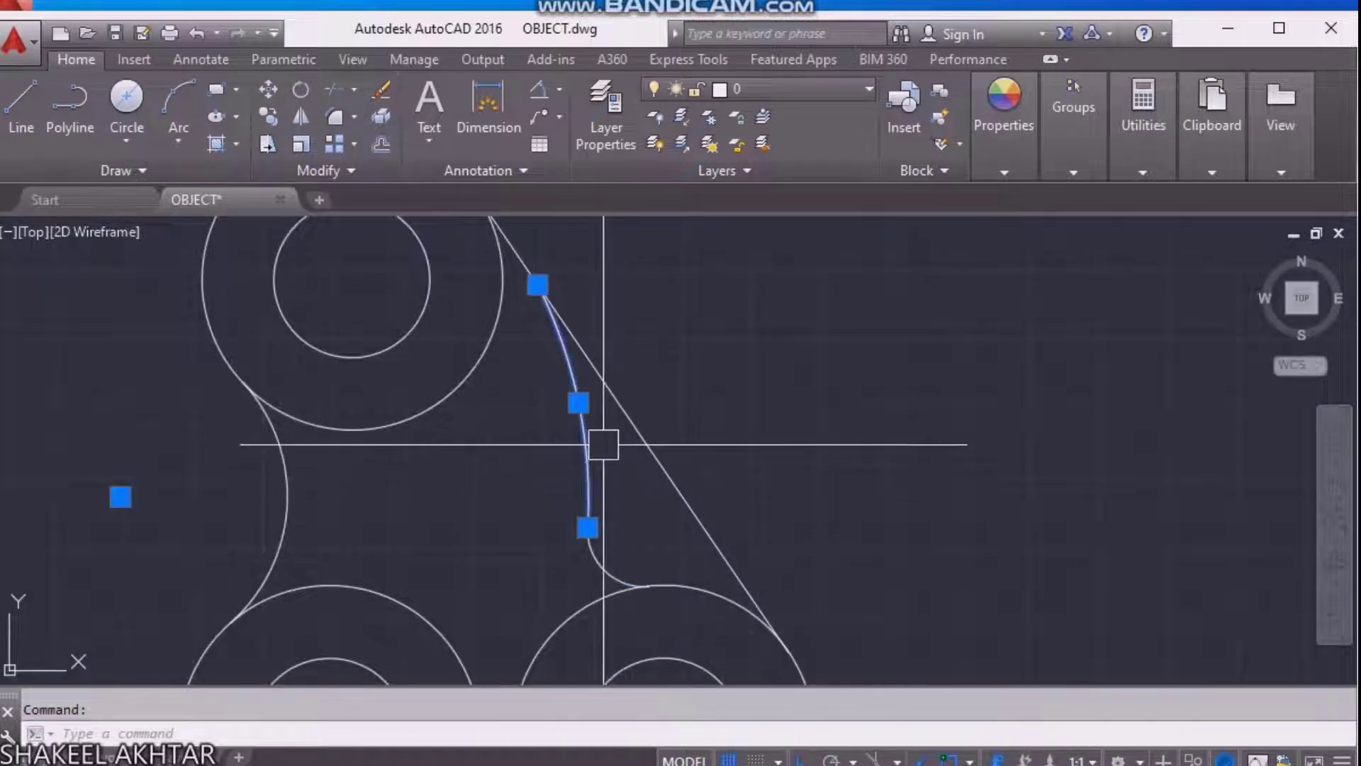
Add an R84 radius dimension to the long right-side arc.
click(548, 108)
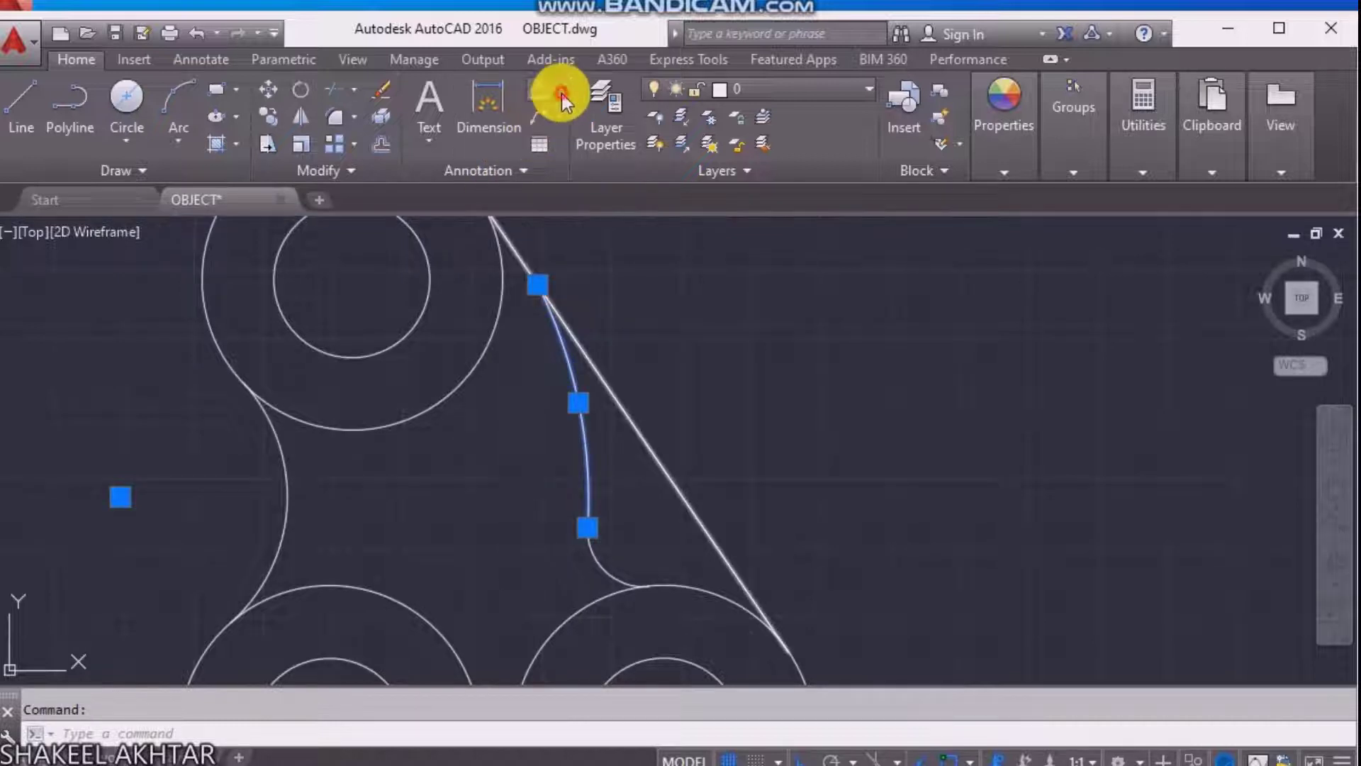
click(560, 93)
click(582, 321)
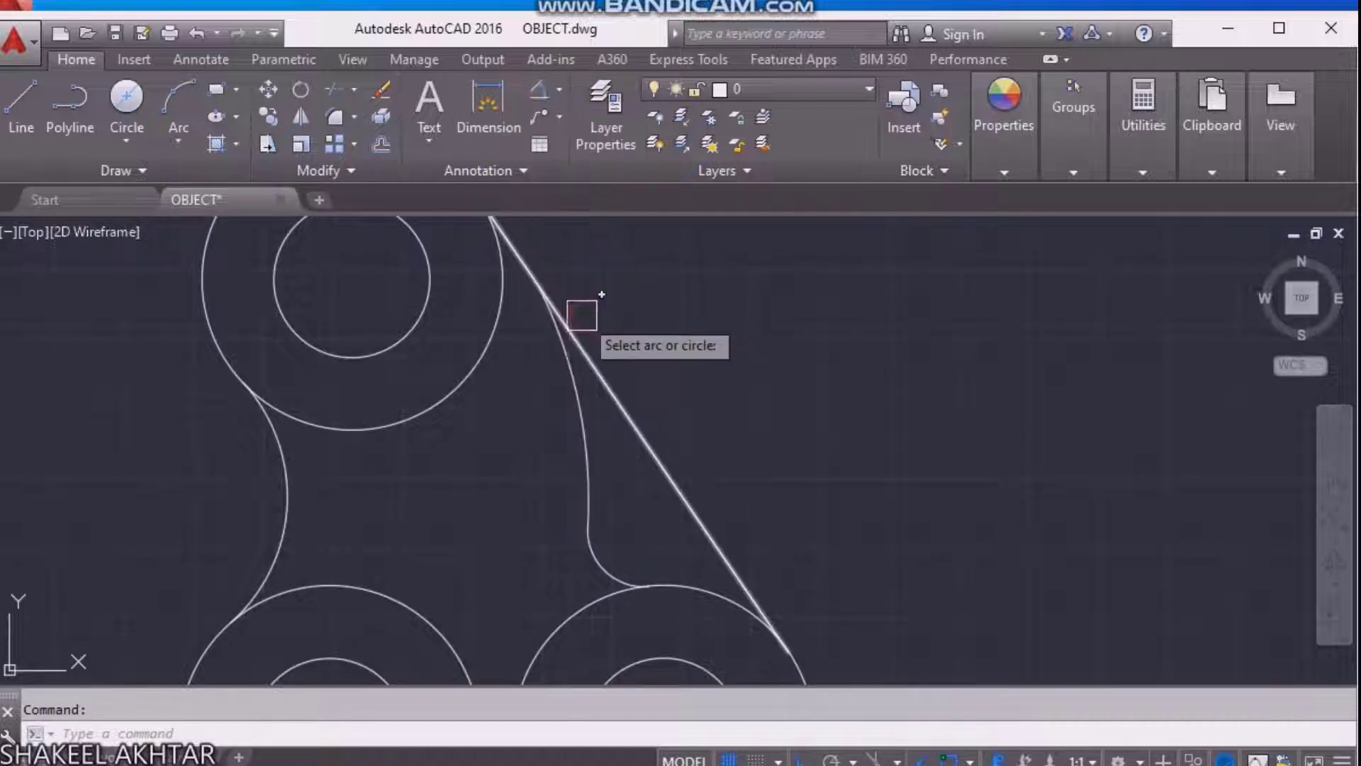
click(583, 448)
scroll(560, 457, up, 3)
scroll(508, 495, up, 2)
scroll(507, 494, up, 2)
scroll(504, 492, down, 3)
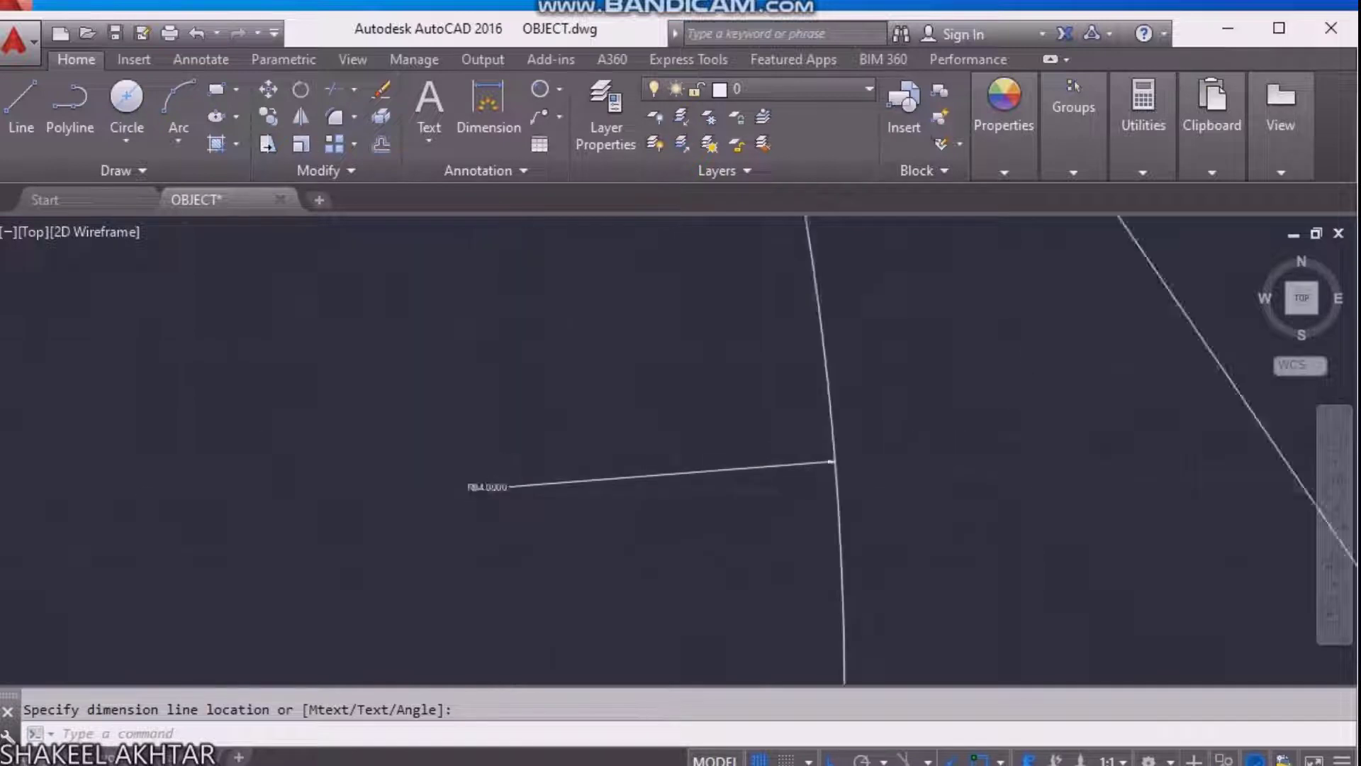
scroll(490, 483, down, 3)
click(587, 492)
Pick the R10 fillet arc for a radius dimension, then cancel it.
key(Return)
click(587, 526)
scroll(615, 510, up, 3)
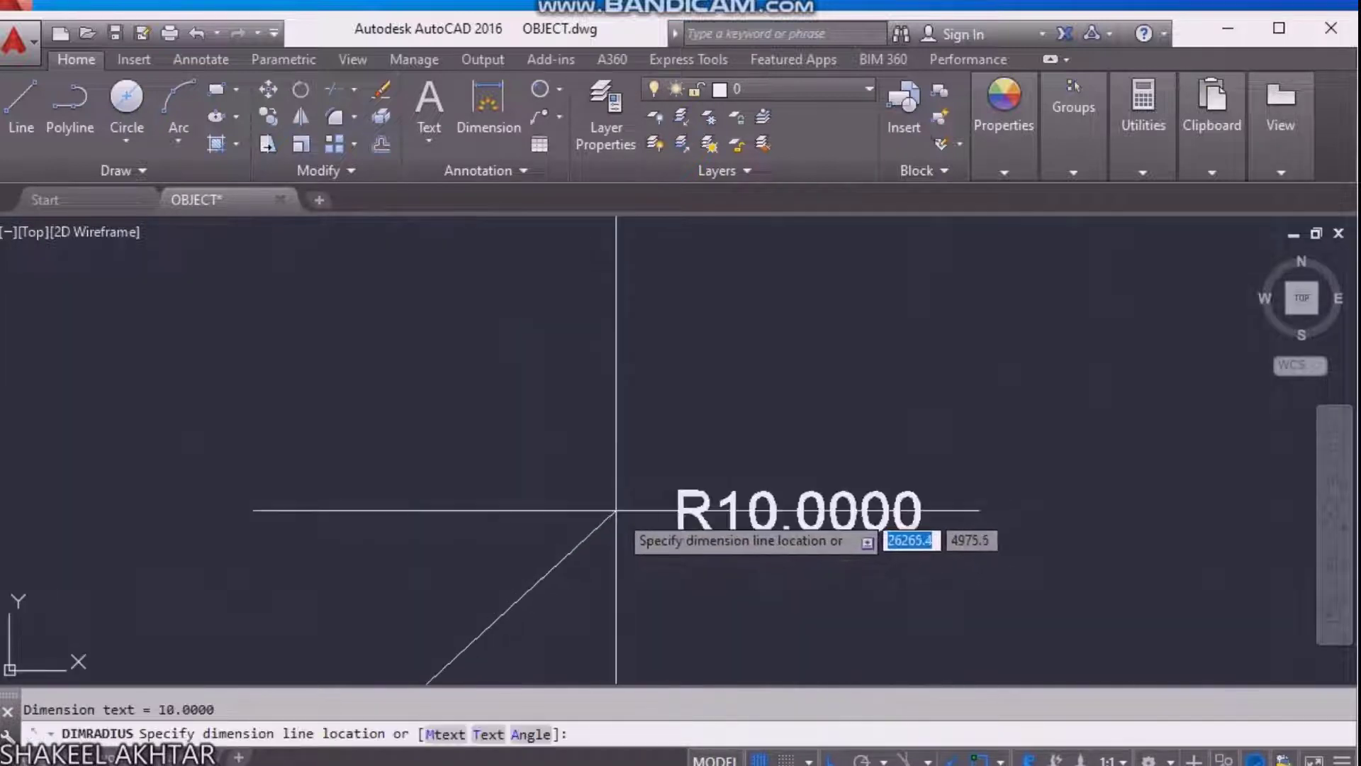
key(Escape)
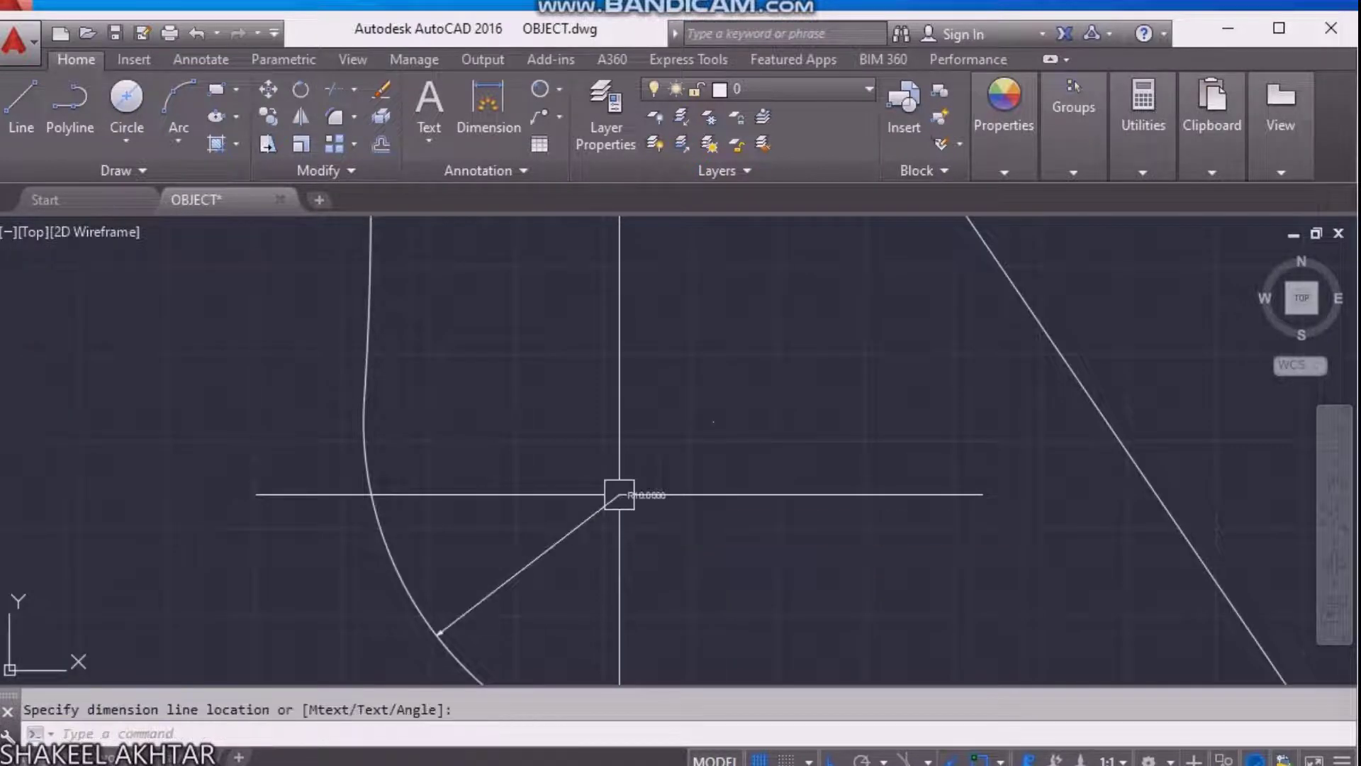
scroll(620, 492, down, 3)
text(l)
key(Return)
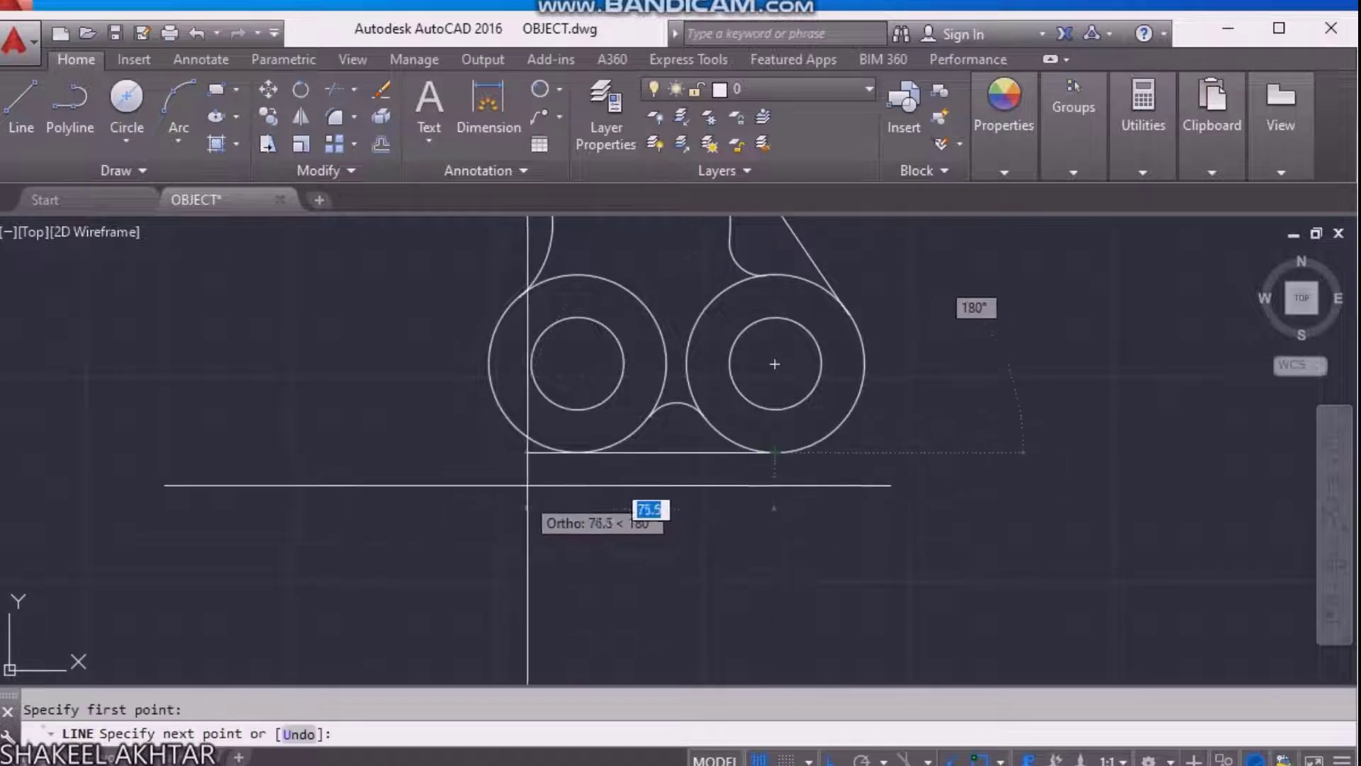
Draw a radius-10 circle centred on the lower-left lobe's centre.
key(Escape)
scroll(681, 477, down, 5)
middle_drag(681, 477, 800, 586)
scroll(879, 462, up, 5)
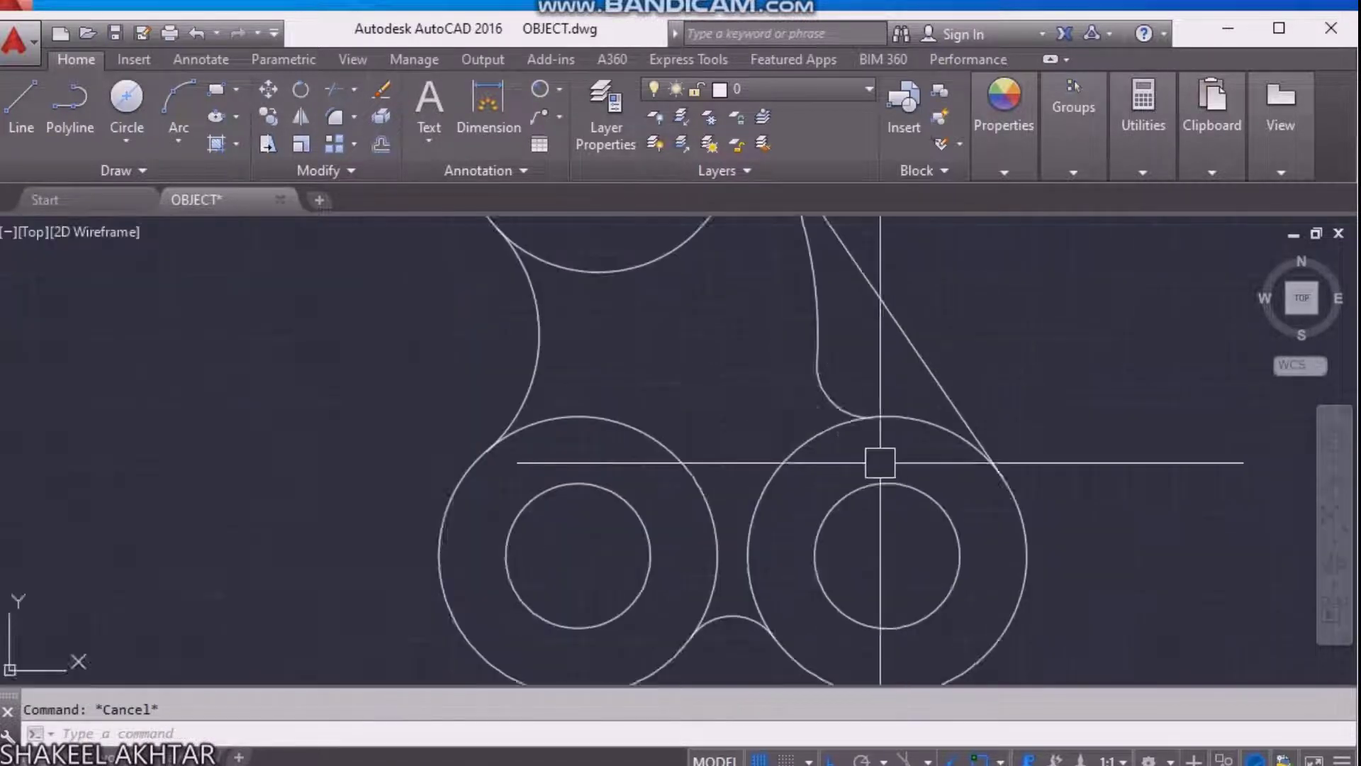
scroll(609, 450, down, 3)
text(C)
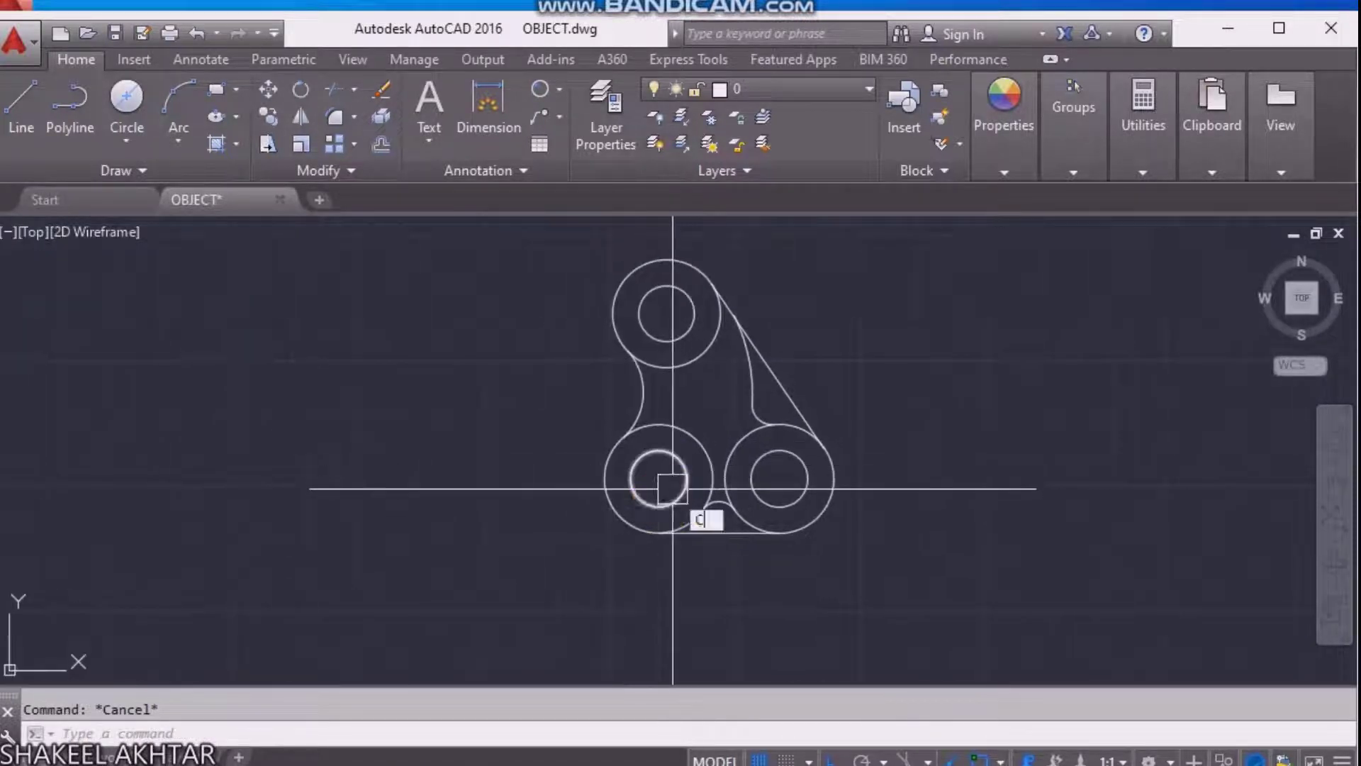
key(Return)
click(643, 477)
scroll(667, 612, down, 3)
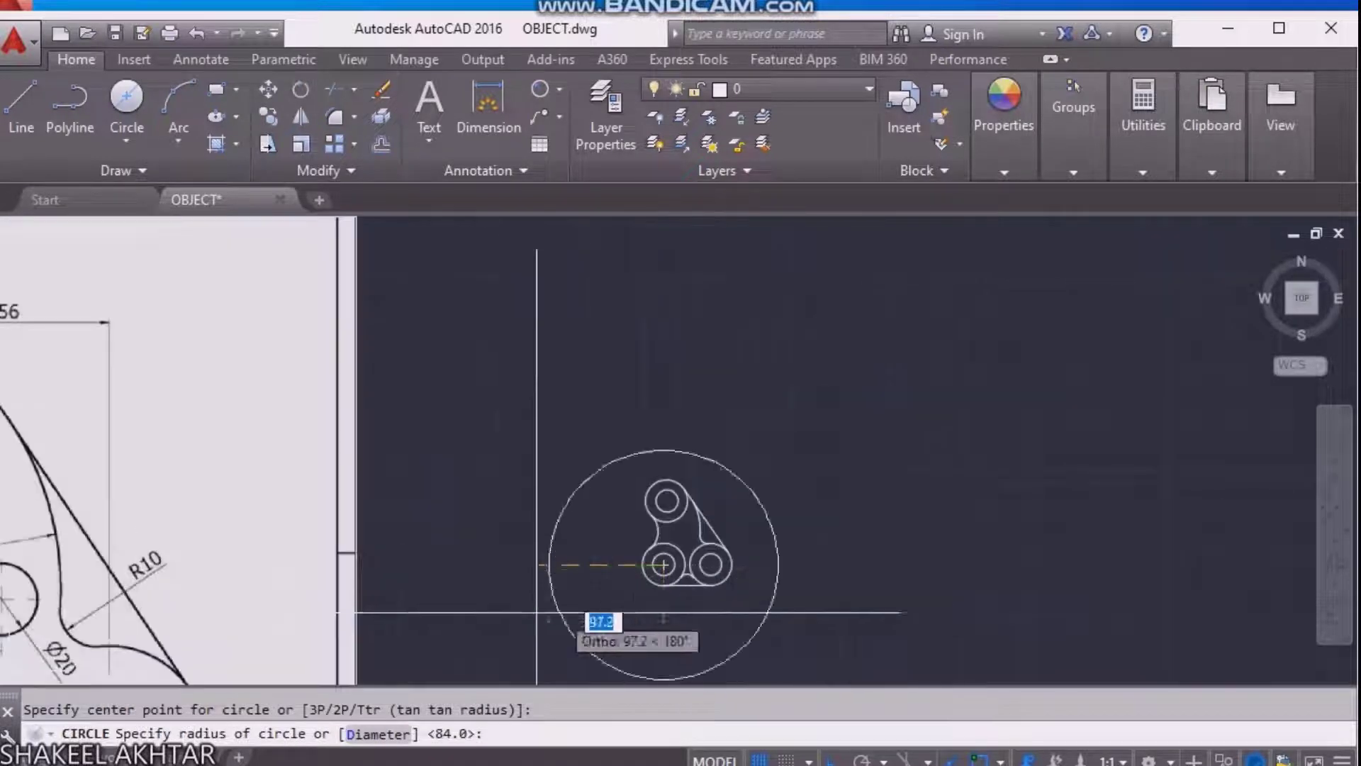
mouse_move(536, 612)
middle_down()
mouse_move(704, 433)
mouse_move(840, 457)
middle_up()
scroll(1109, 458, up, 1)
middle_drag(1108, 457, 683, 489)
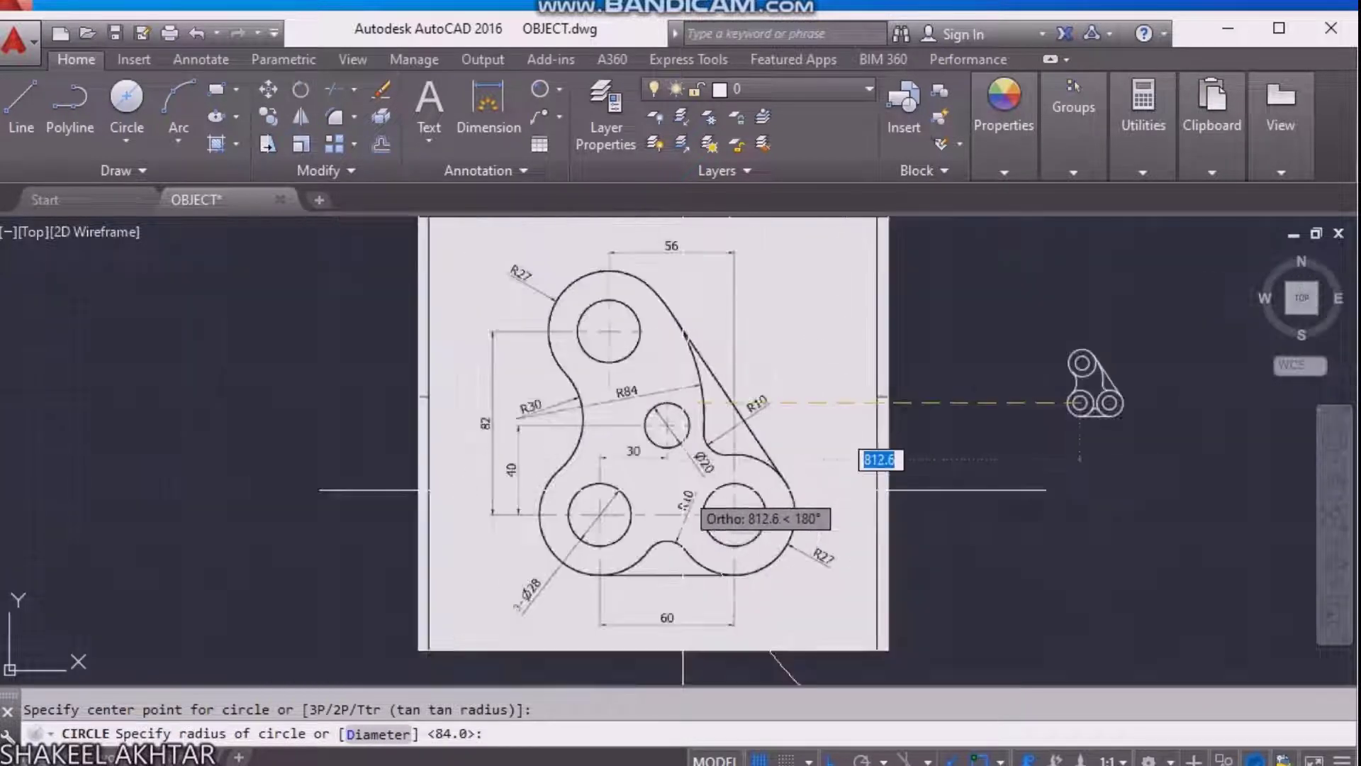
text(10)
text(10)
key(Return)
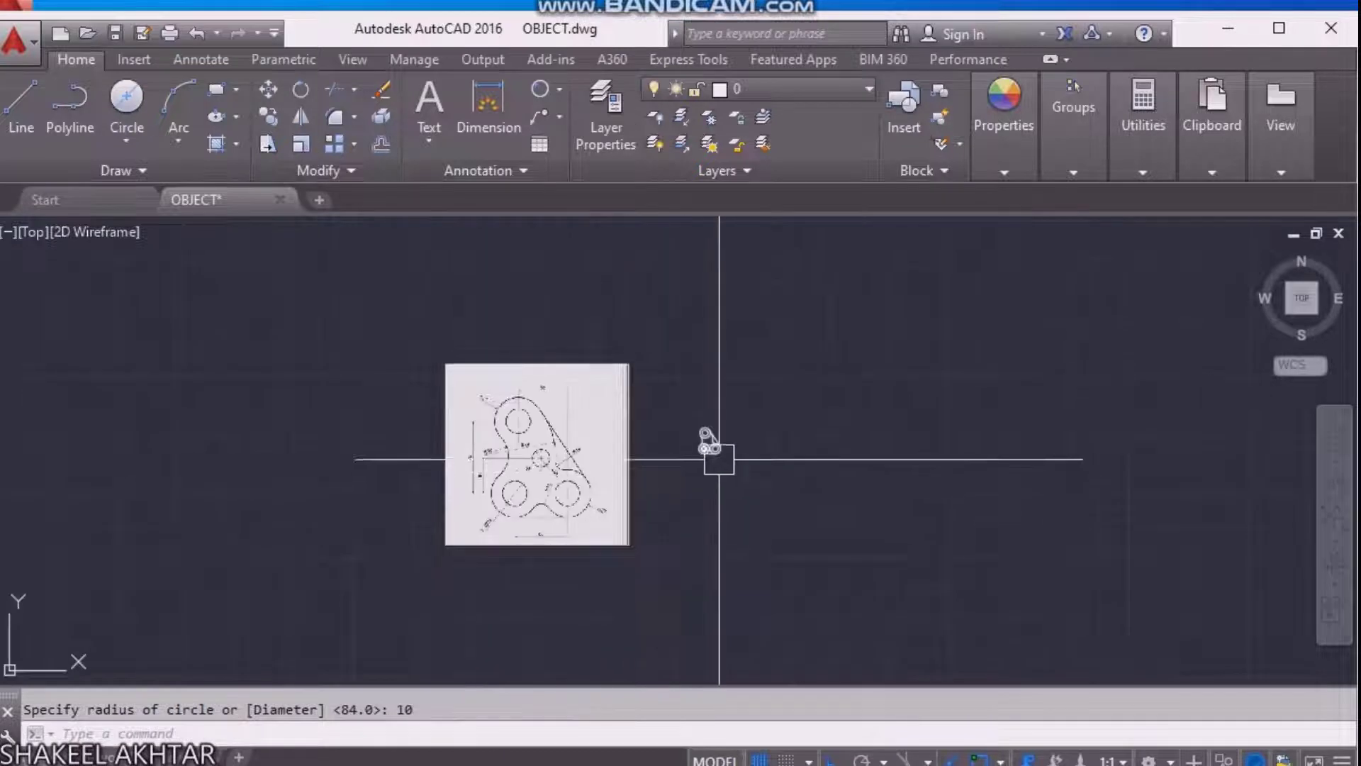
scroll(699, 496, up, 3)
scroll(617, 514, up, 3)
Move the small circle 40 units up.
click(610, 491)
scroll(609, 490, down, 4)
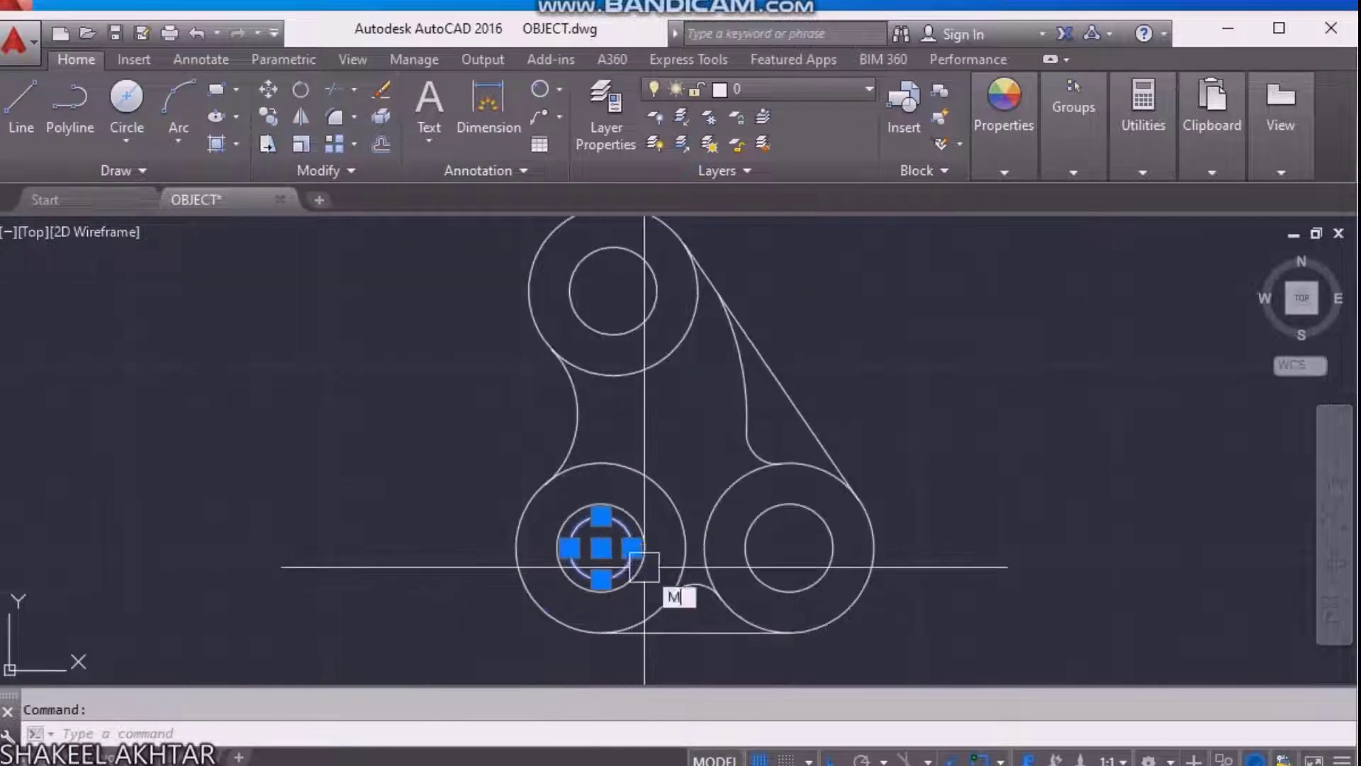
text(m)
key(Return)
middle_drag(553, 493, 583, 384)
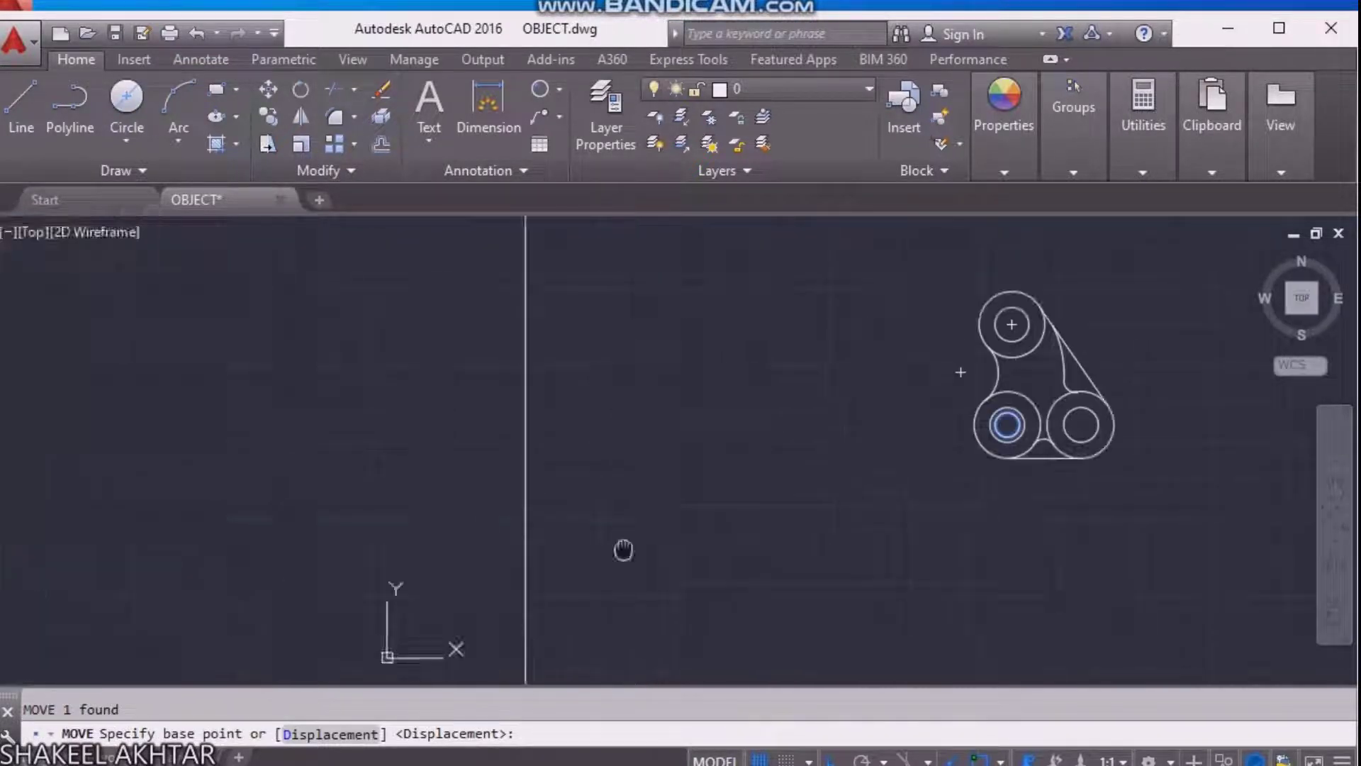
key(alt+Tab)
scroll(709, 450, down, 3)
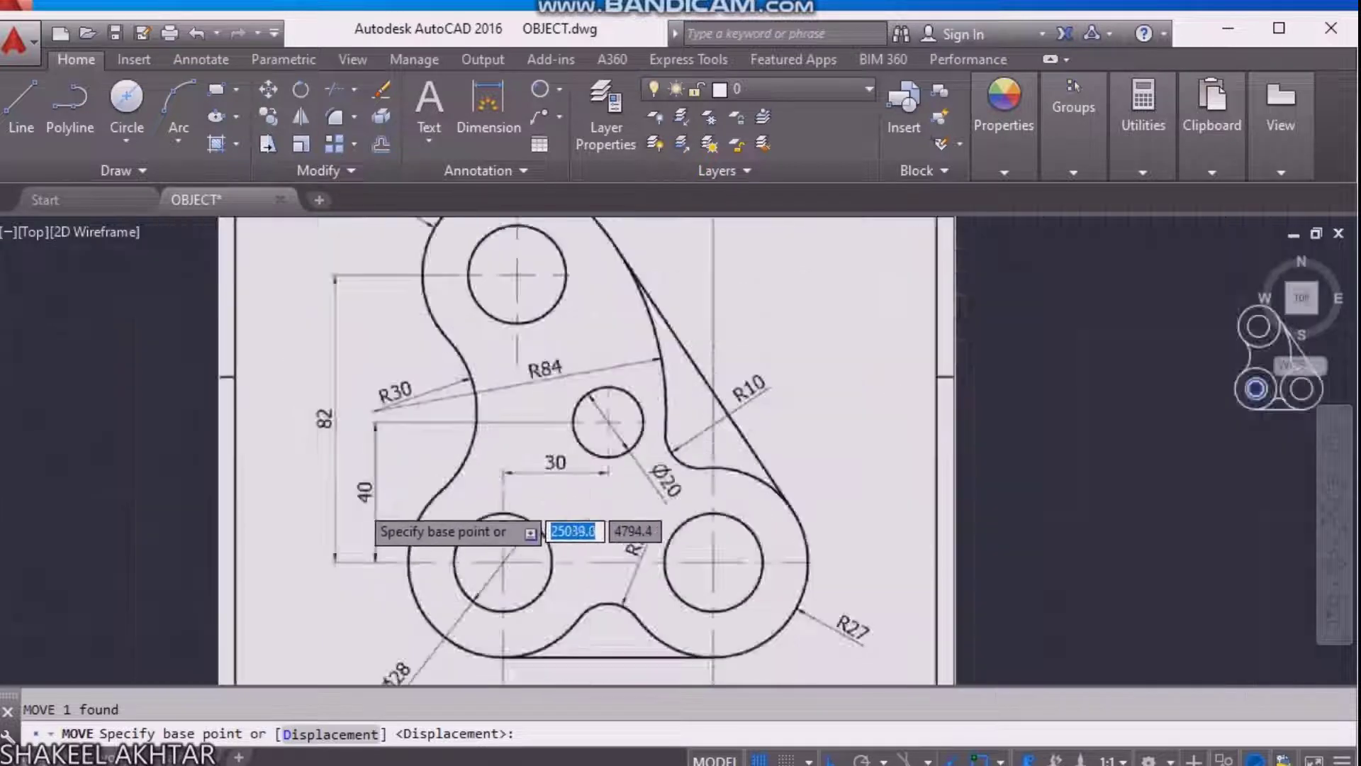
key(alt+Tab)
scroll(589, 514, up, 4)
click(589, 514)
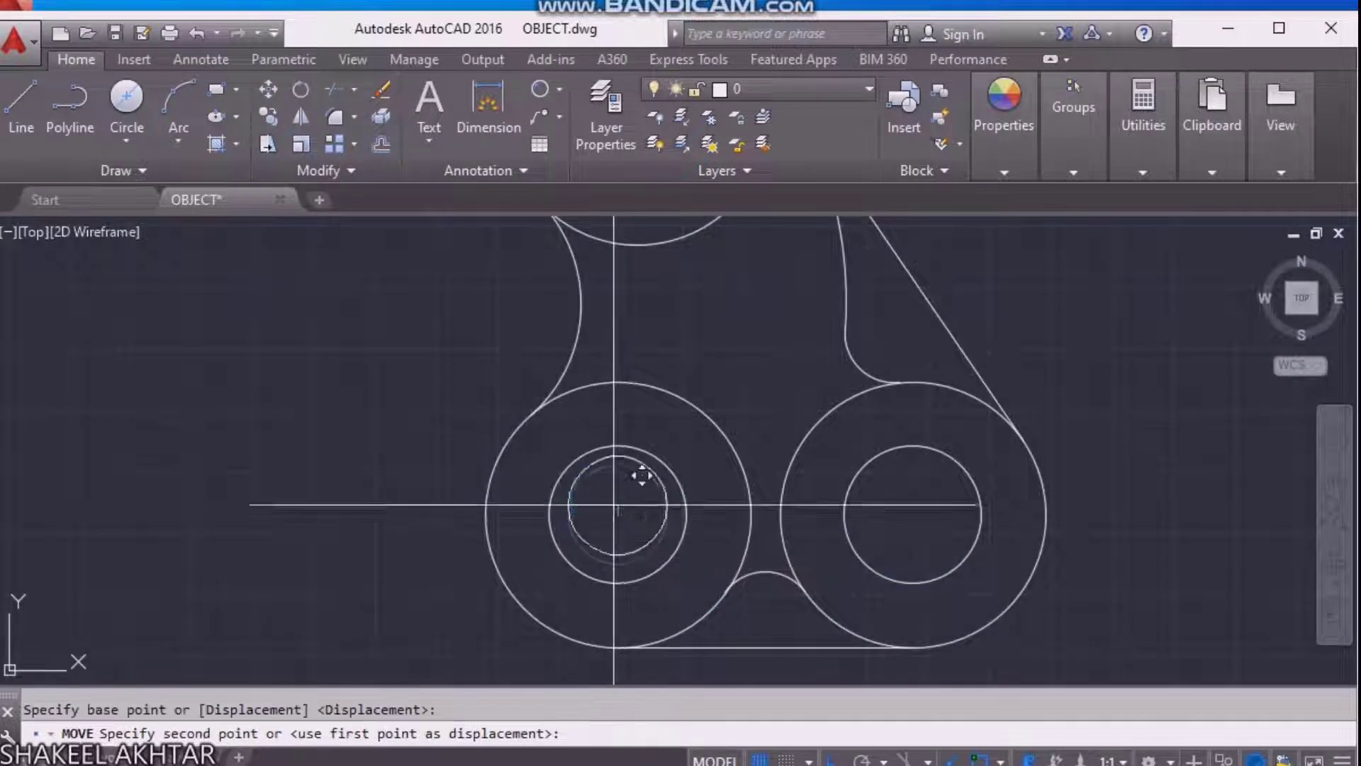
text(40)
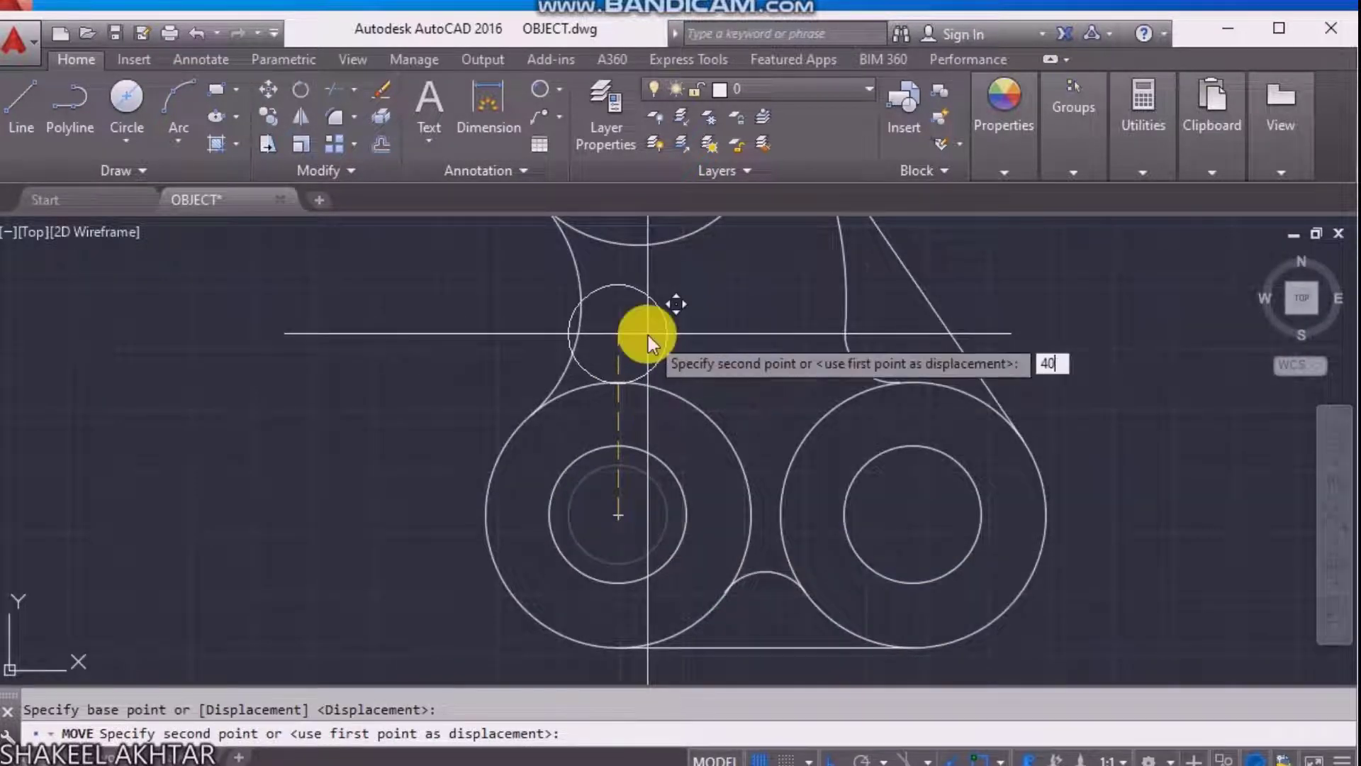
key(Return)
Move the small circle 30 units to the right.
click(644, 357)
scroll(660, 368, up, 2)
text(m)
key(Return)
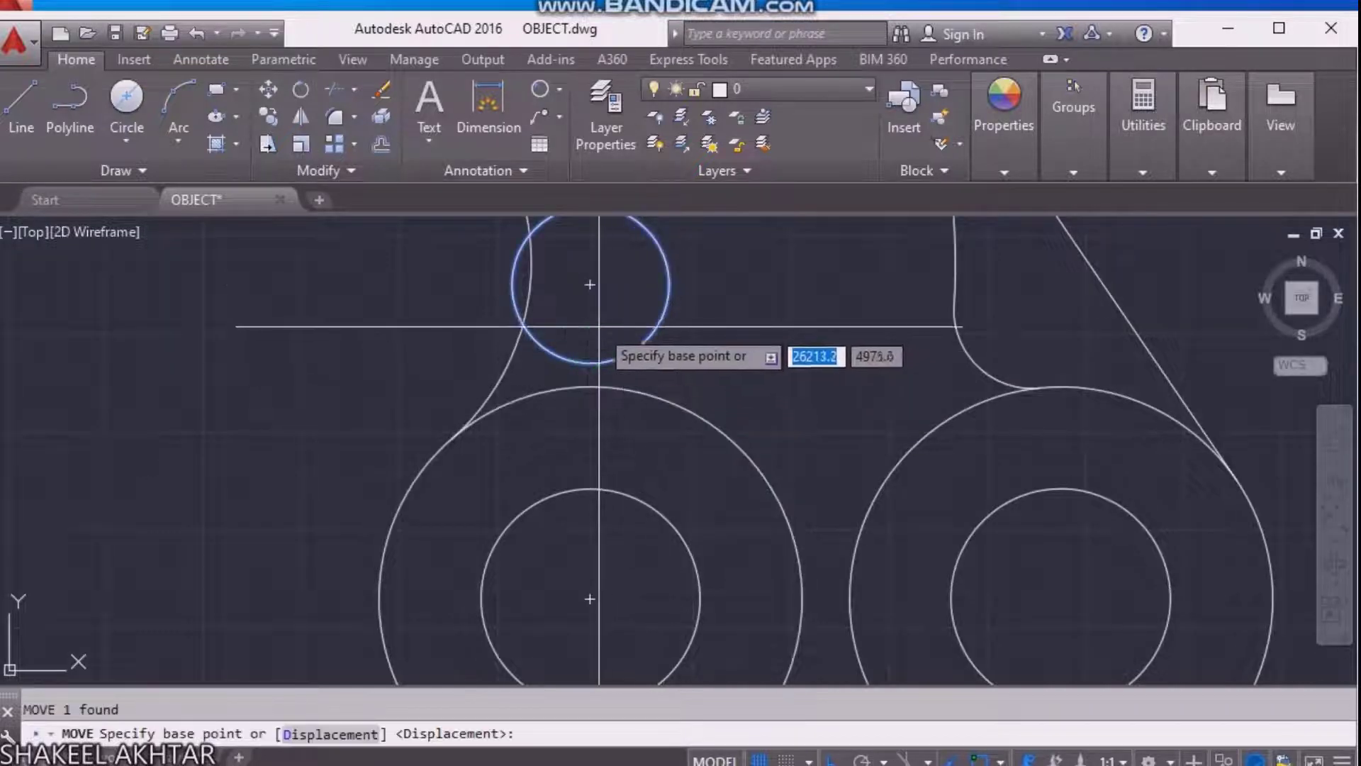
click(588, 285)
text(3)
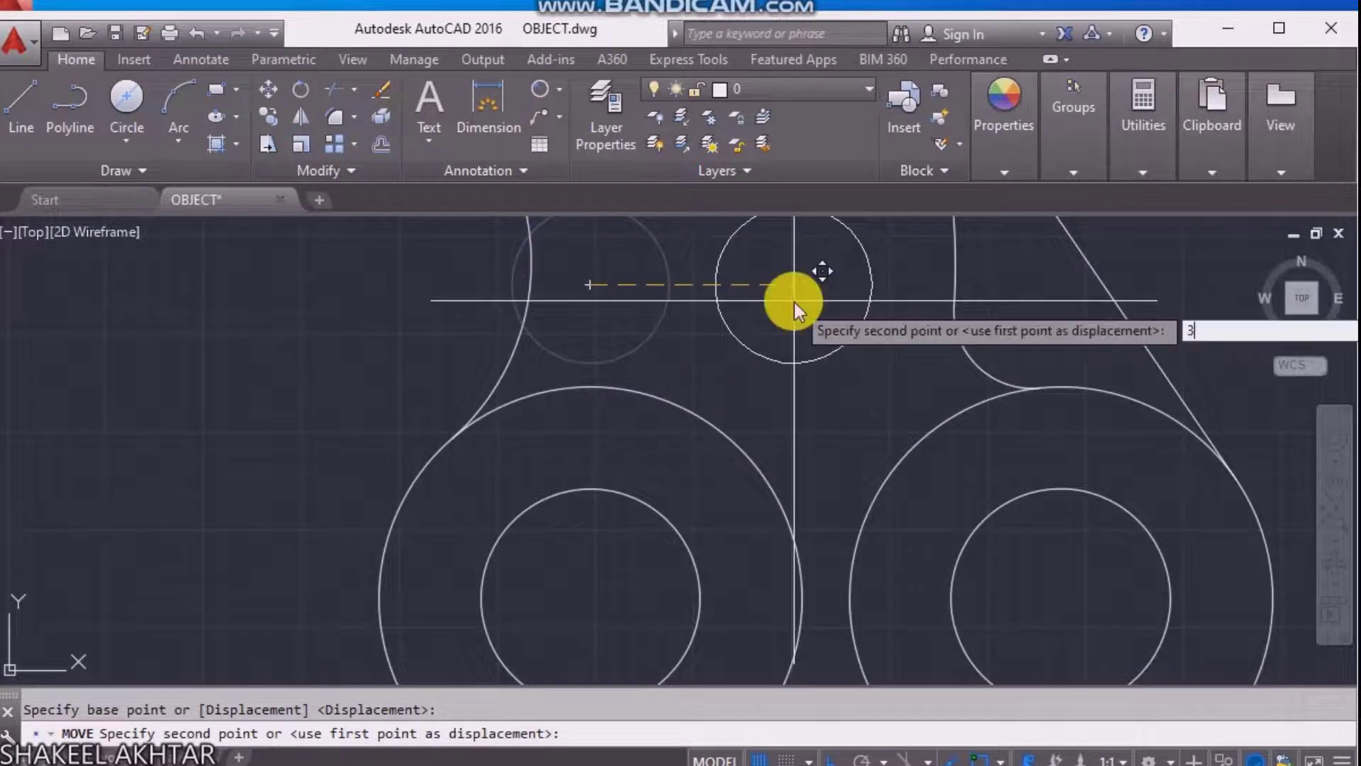
text(0)
key(Return)
scroll(793, 295, down, 4)
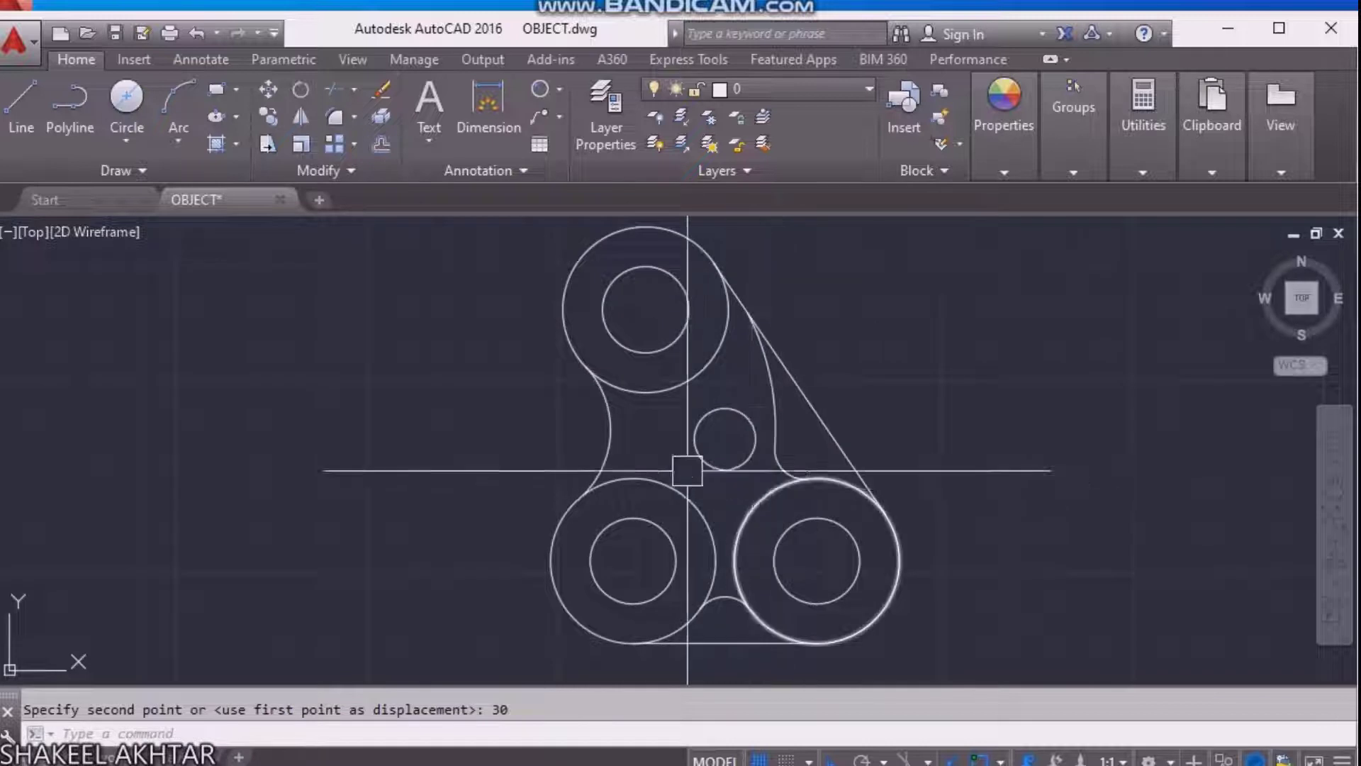
scroll(670, 395, down, 3)
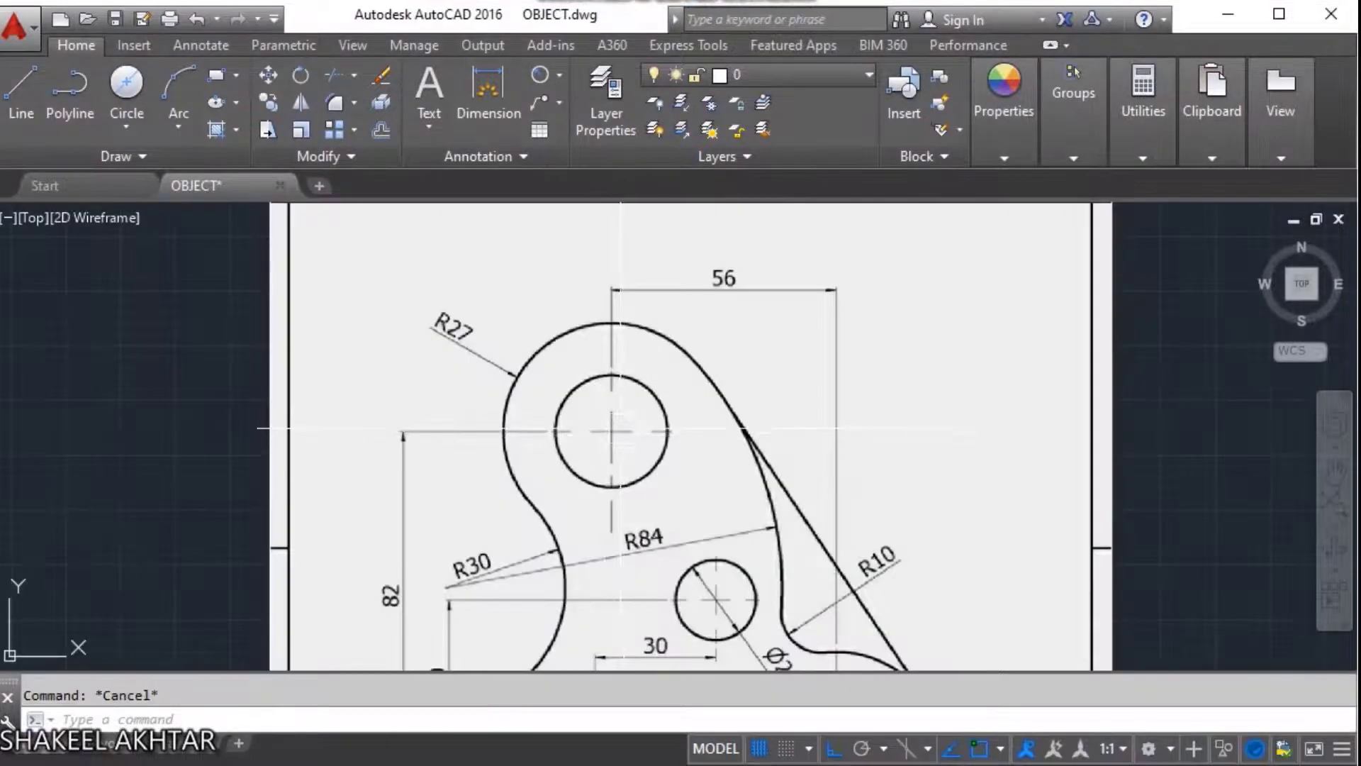
scroll(620, 428, up, 2)
scroll(616, 453, down, 3)
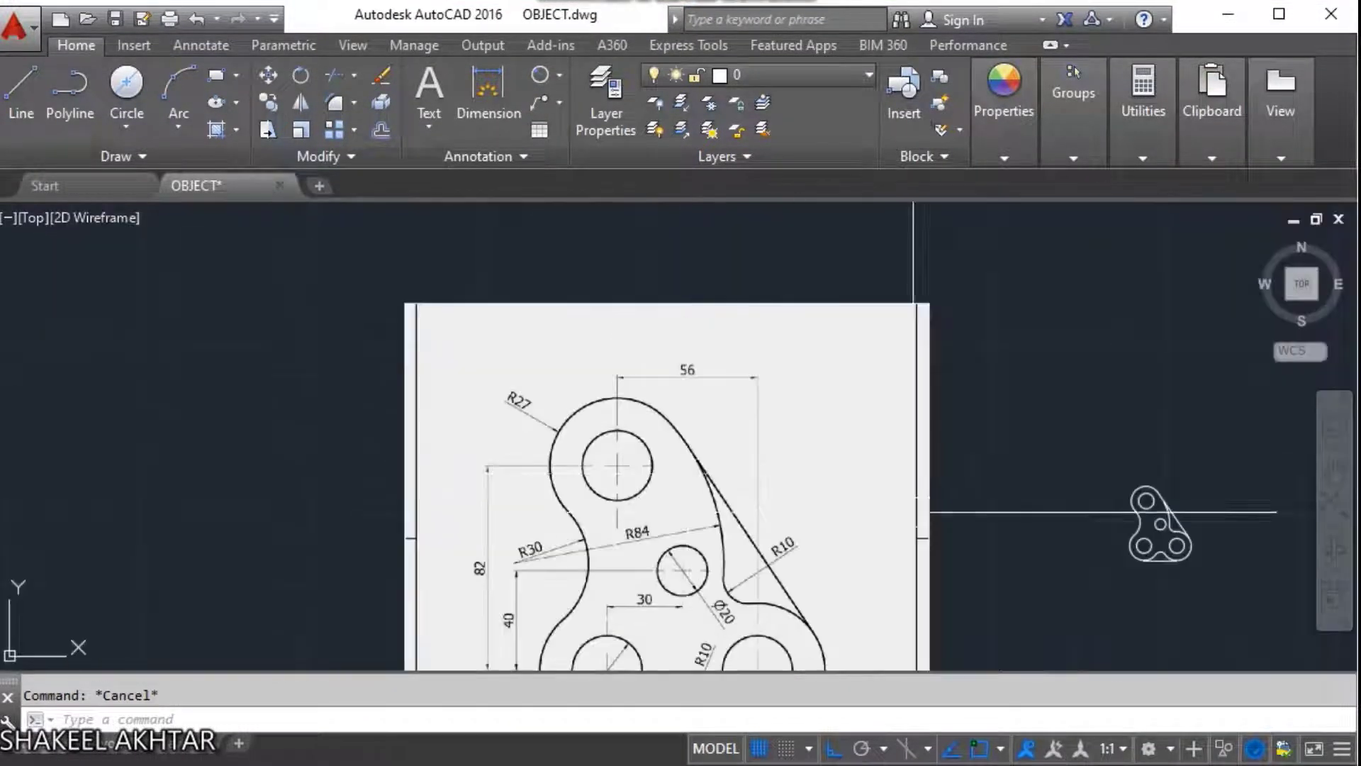
middle_drag(638, 425, 397, 411)
scroll(397, 468, up, 2)
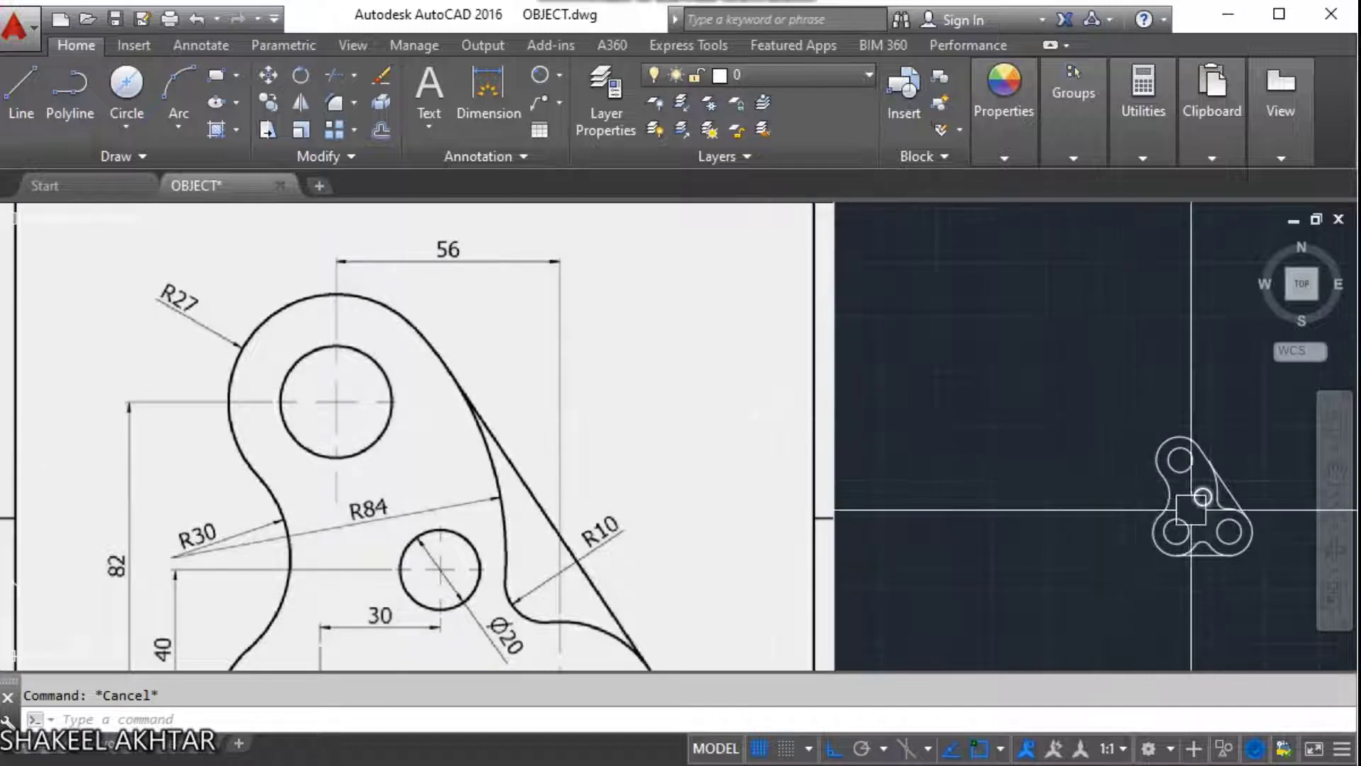
middle_drag(1198, 497, 858, 510)
scroll(837, 524, up, 5)
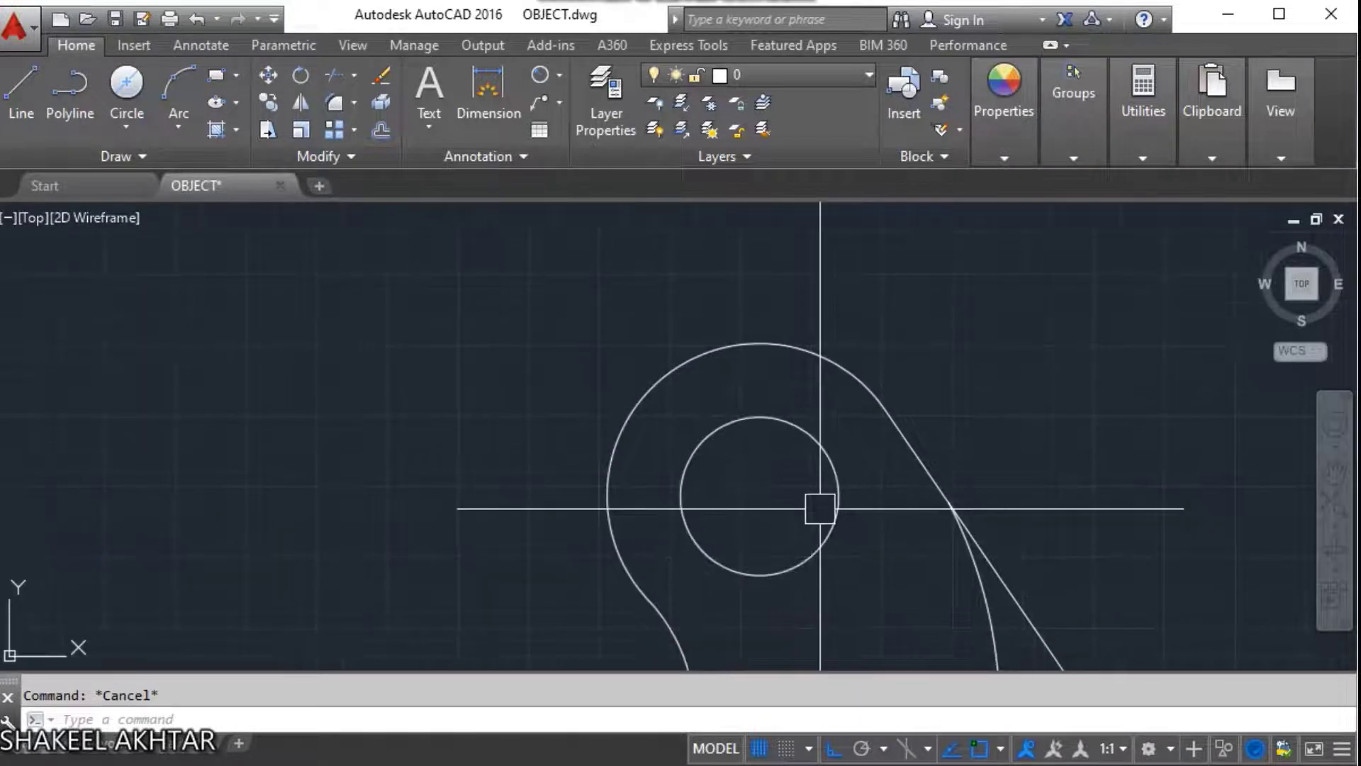
Draw vertical and horizontal construction lines through the top hole's centre.
text(xl)
key(Return)
click(759, 496)
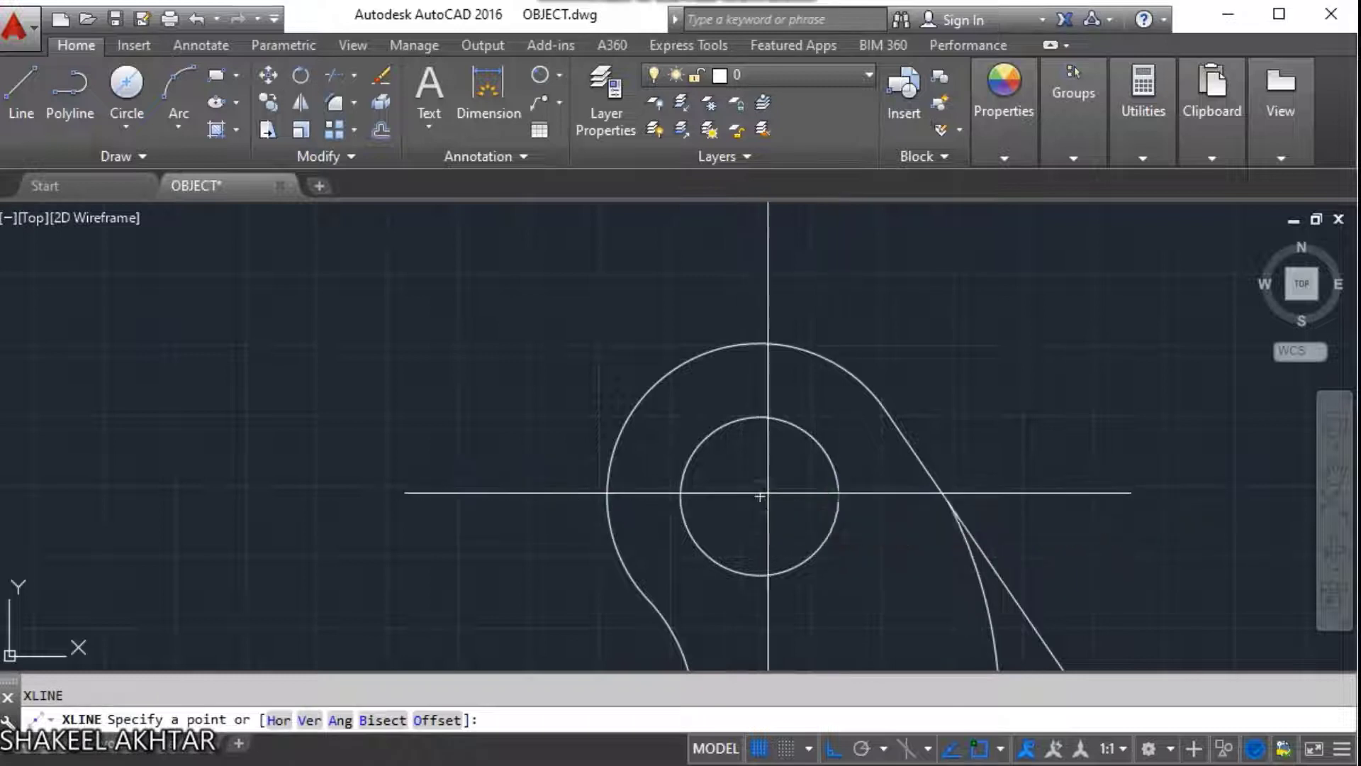
click(775, 587)
key(Return)
key(Return)
click(759, 497)
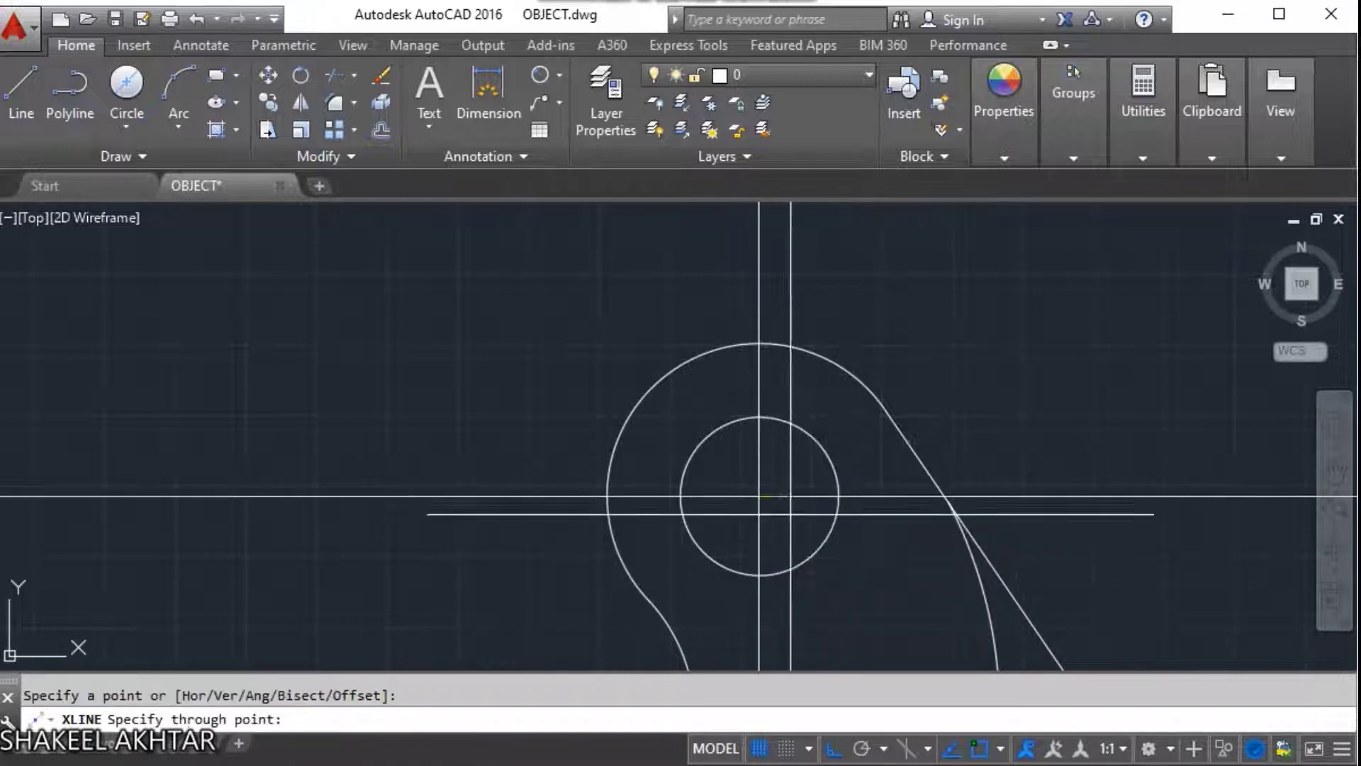
click(871, 497)
key(Return)
key(Escape)
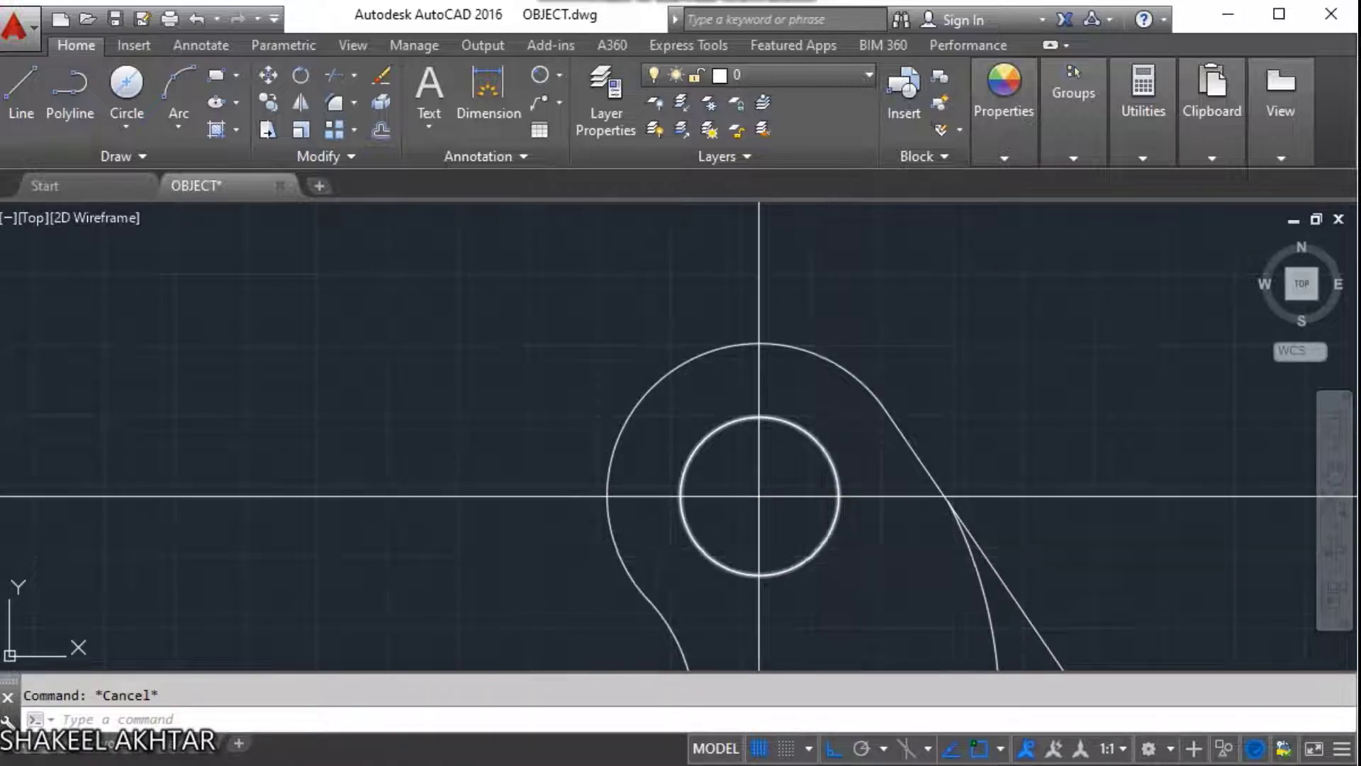
Offset the top hole's circle outward by 5.
text(o)
key(Return)
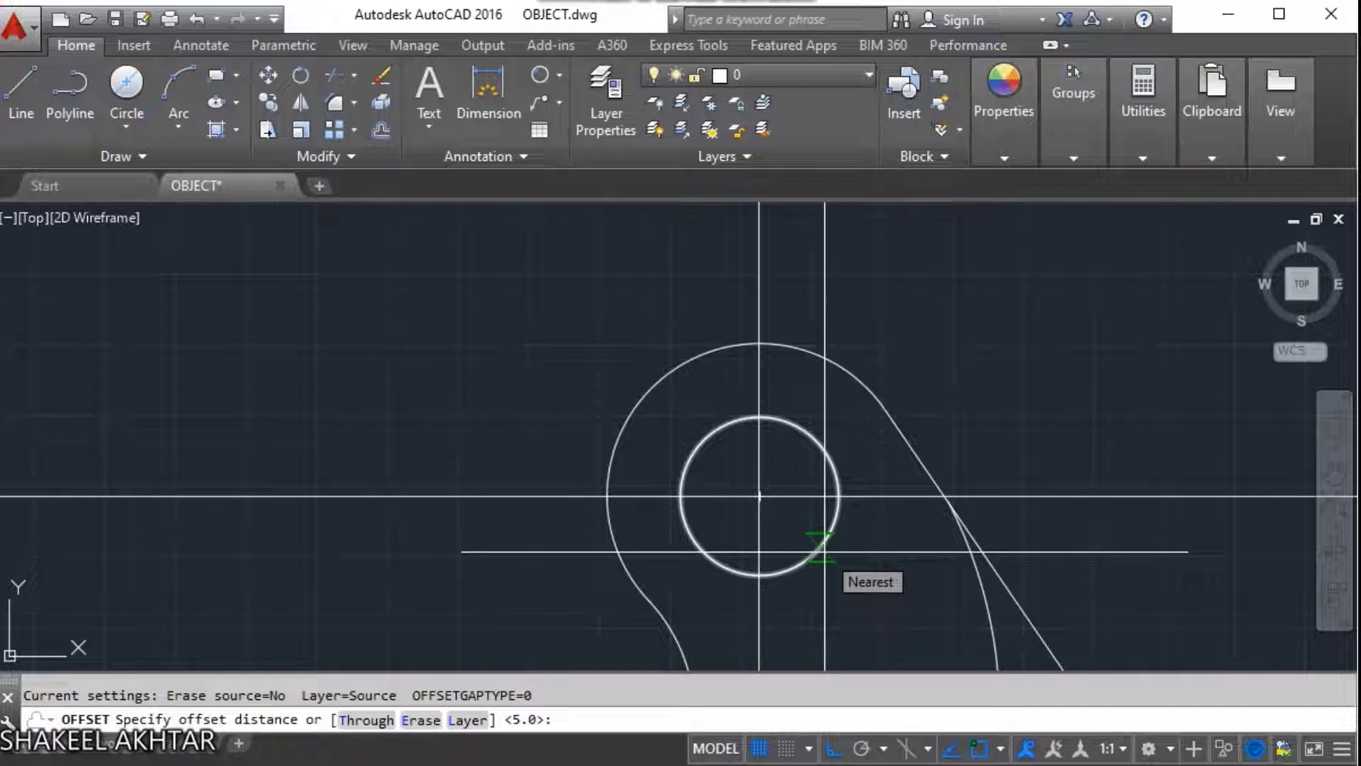
text(5)
key(Return)
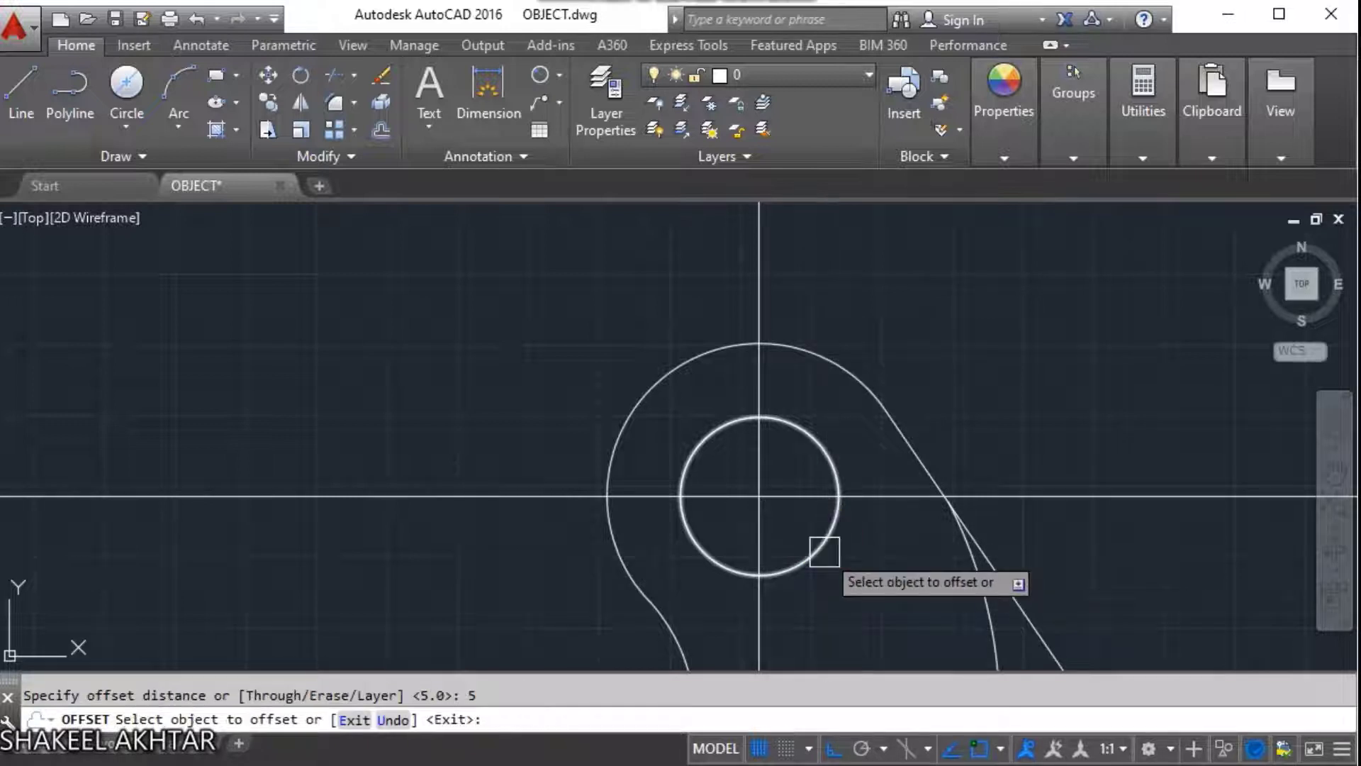
scroll(846, 540, up, 2)
click(839, 510)
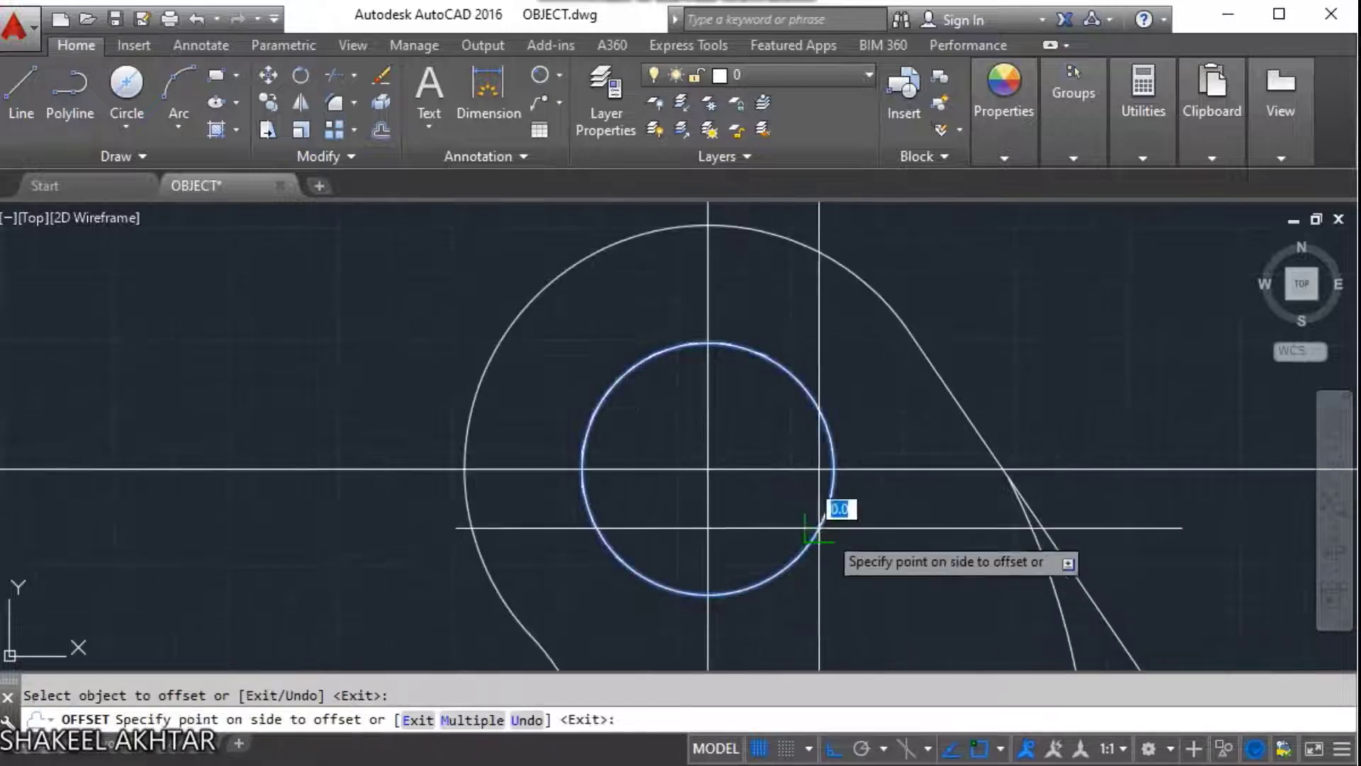
click(909, 581)
key(Escape)
scroll(738, 487, down, 4)
scroll(698, 419, up, 5)
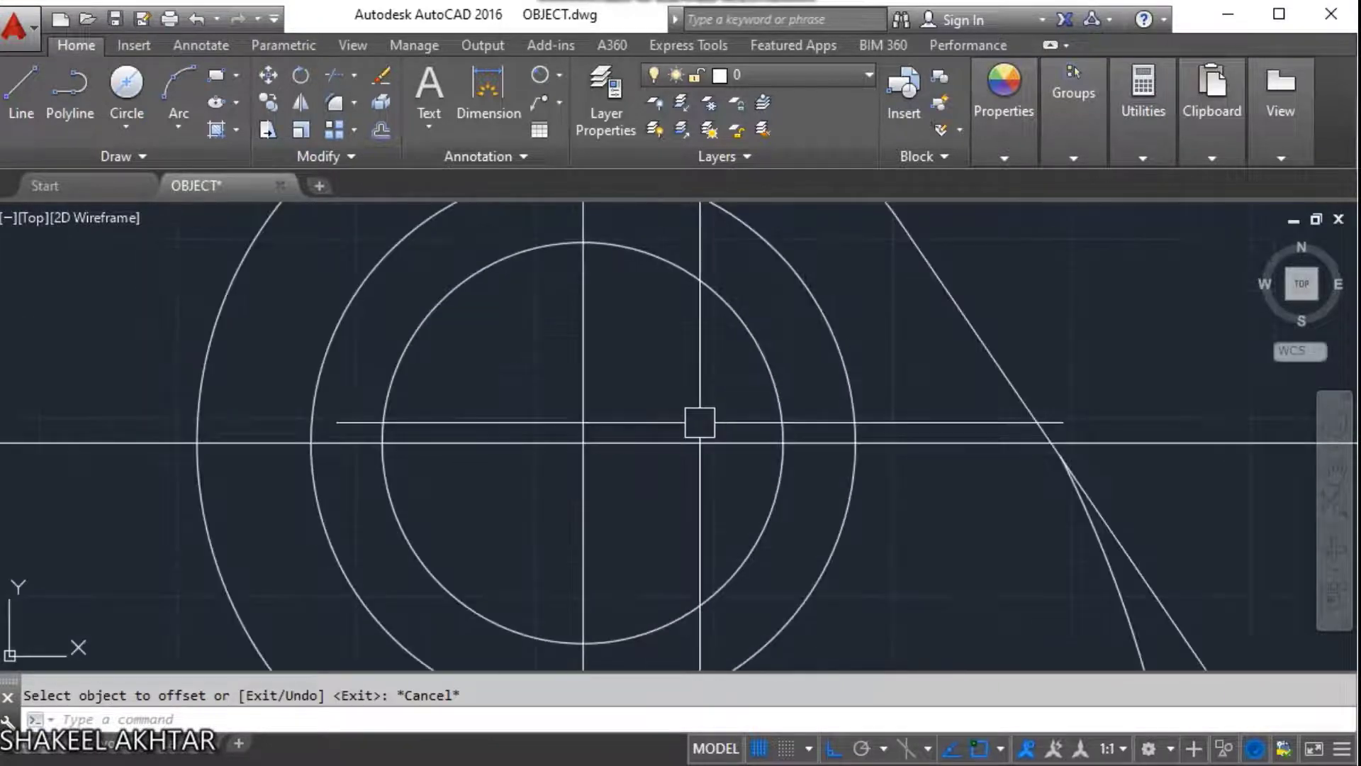
scroll(750, 472, down, 1)
Trim the centre-line ends outside the offset circle.
key(Return)
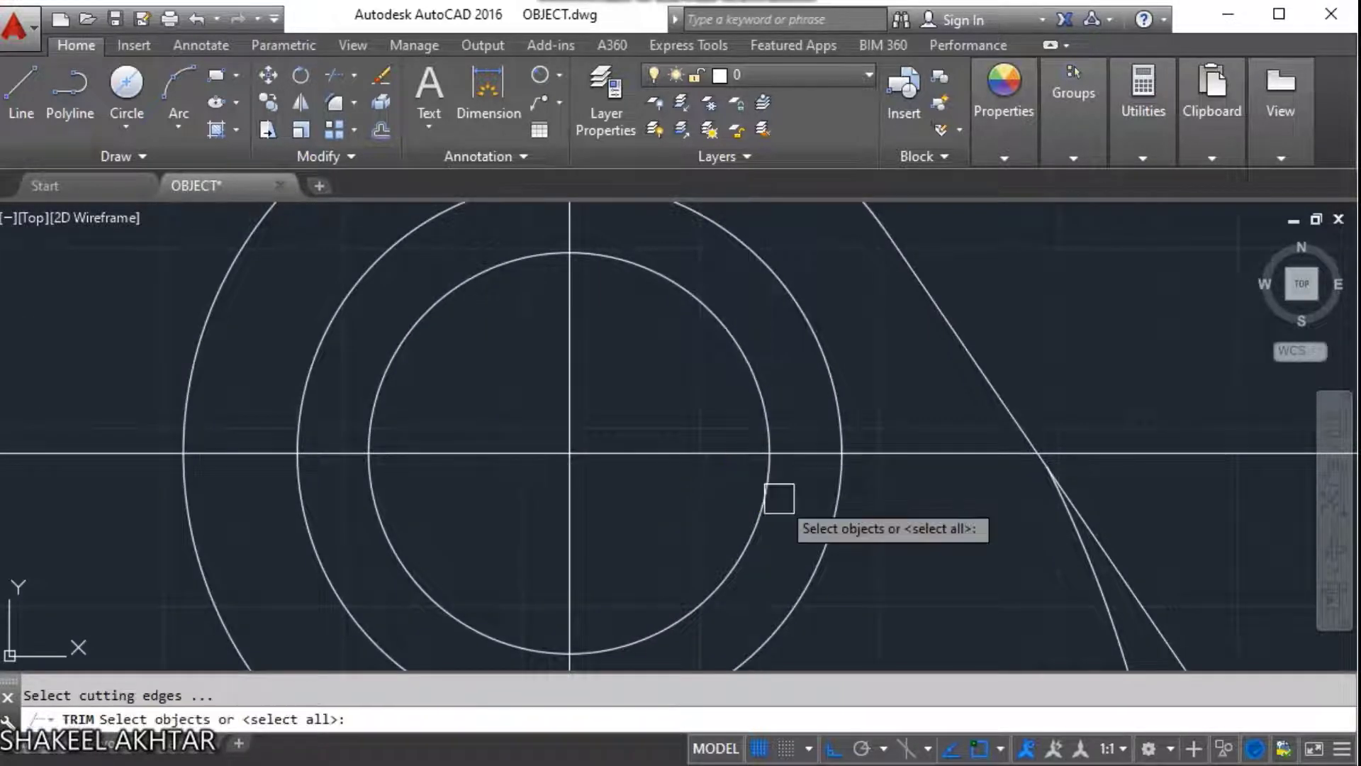
scroll(775, 471, down, 2)
click(815, 496)
key(Return)
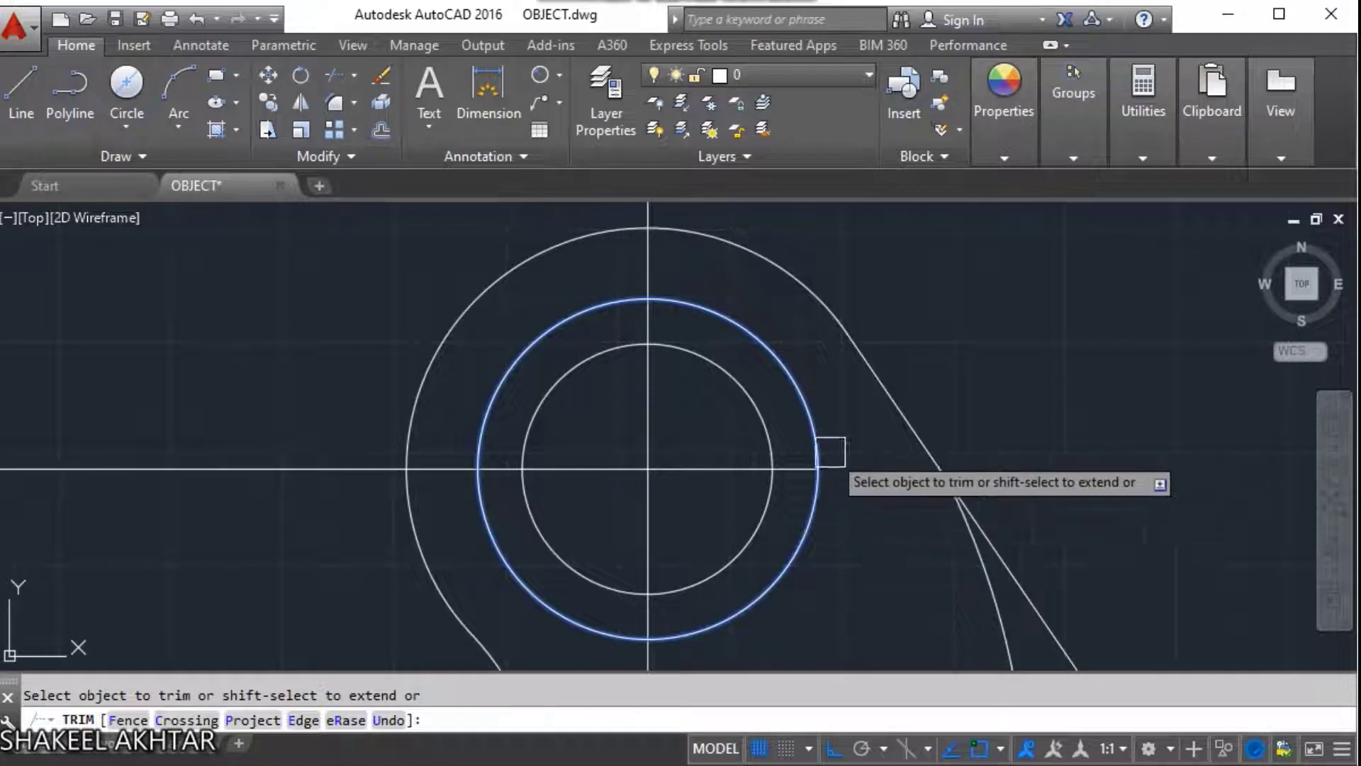
scroll(815, 439, down, 4)
click(745, 306)
click(526, 446)
drag(781, 593, 815, 567)
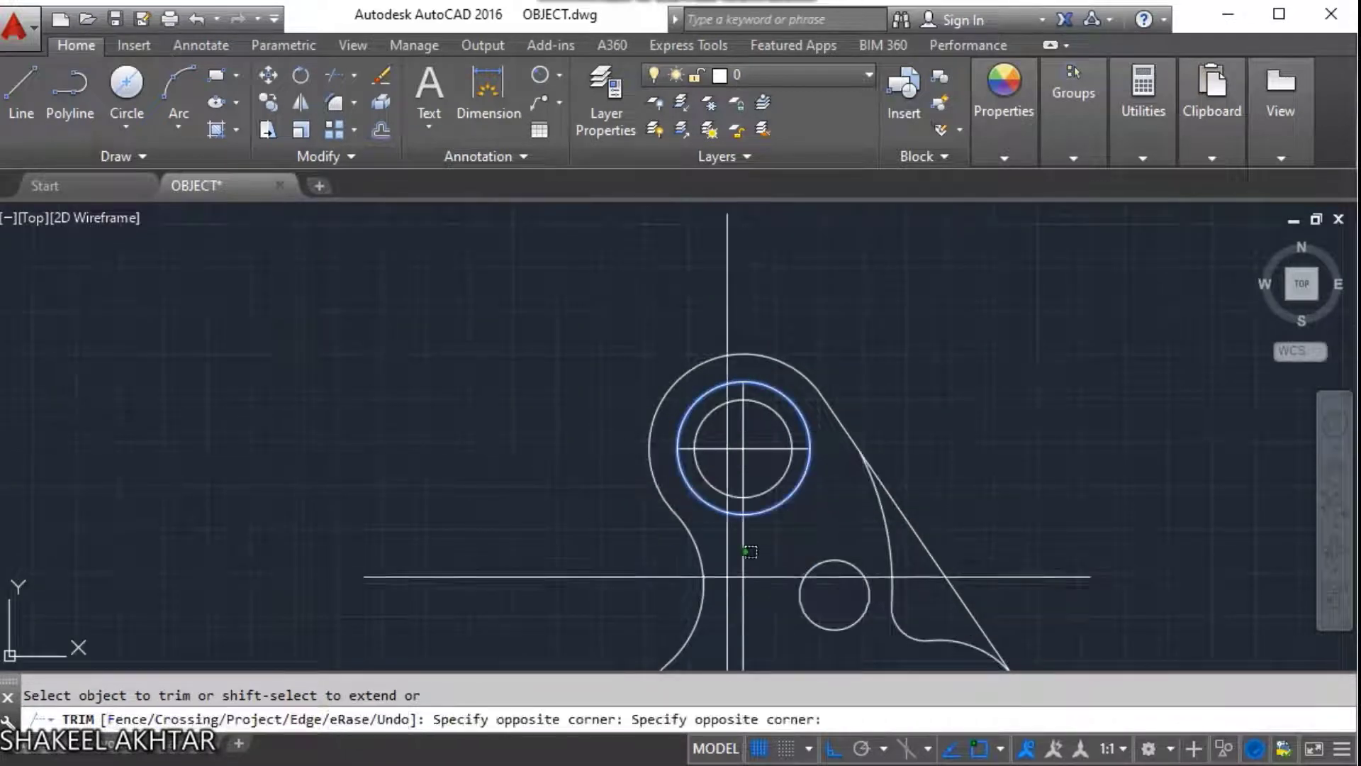
key(Escape)
Select the top hole's two centre lines.
scroll(785, 599, up, 3)
click(785, 566)
key(Escape)
scroll(709, 496, down, 2)
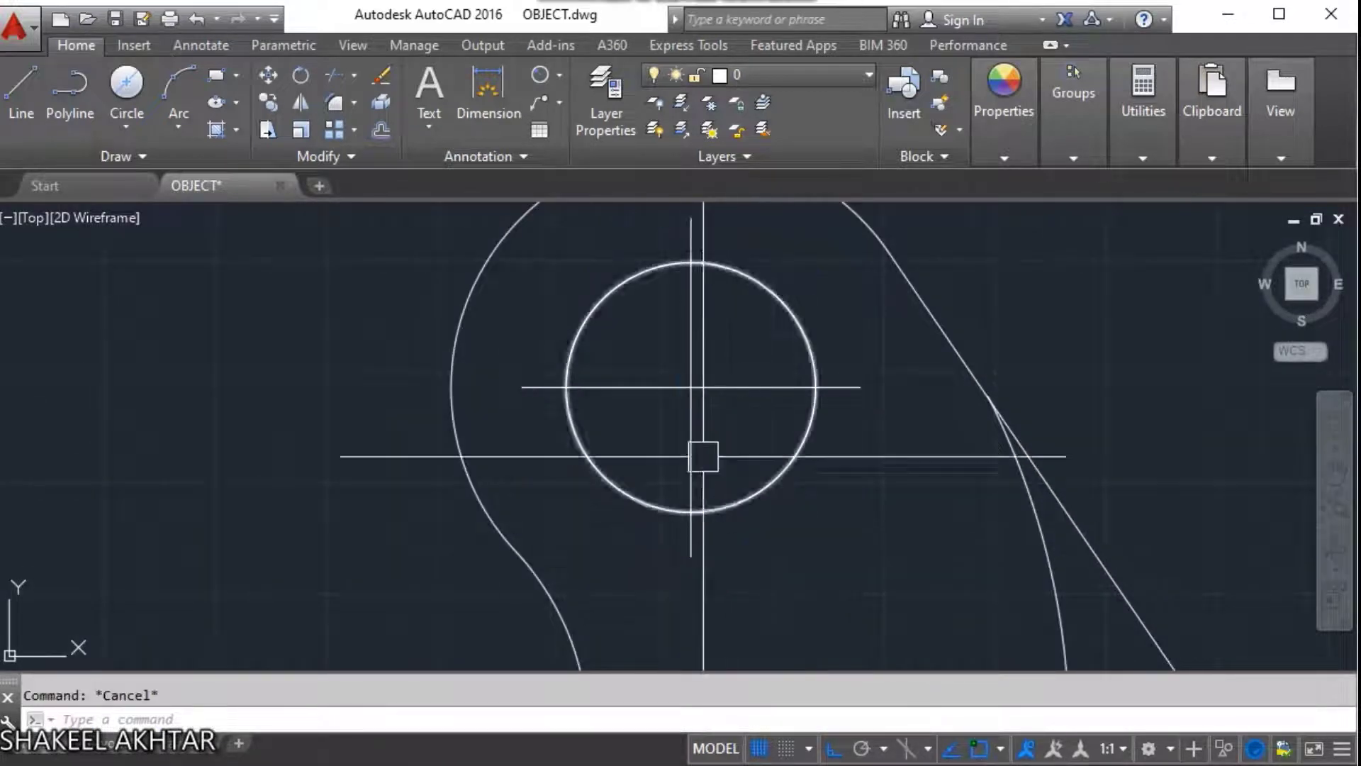
click(704, 386)
scroll(705, 386, down, 2)
click(693, 440)
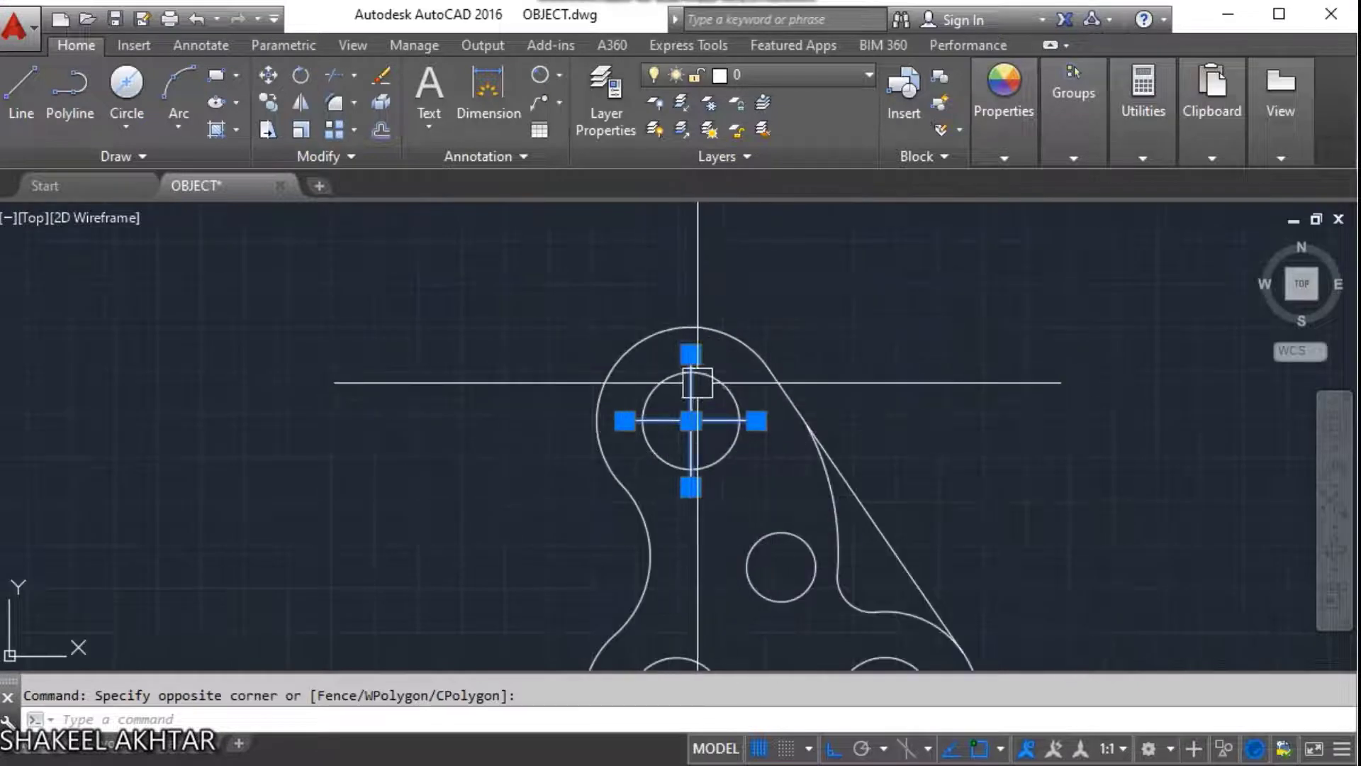
Expand the Properties panel and pan over the reference drawing to check its dimensions.
scroll(735, 396, up, 4)
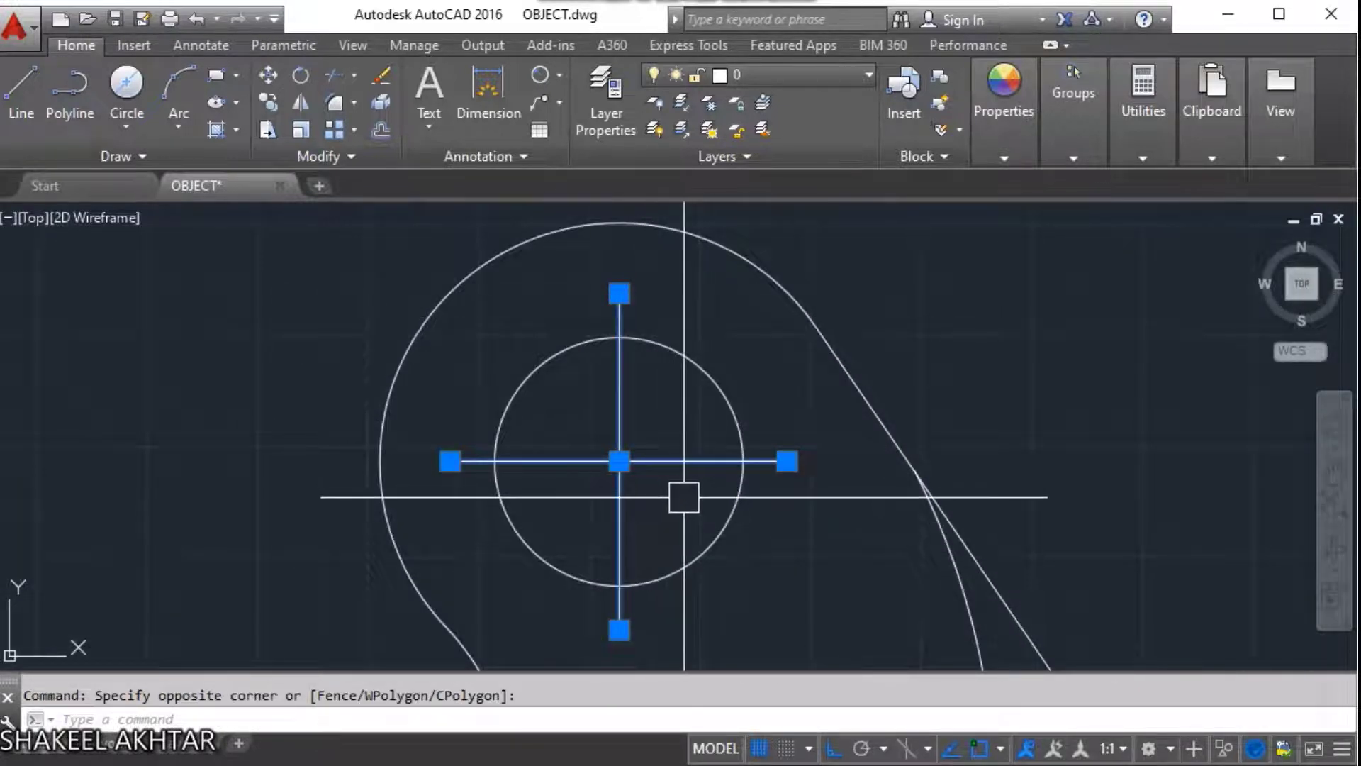
click(1001, 135)
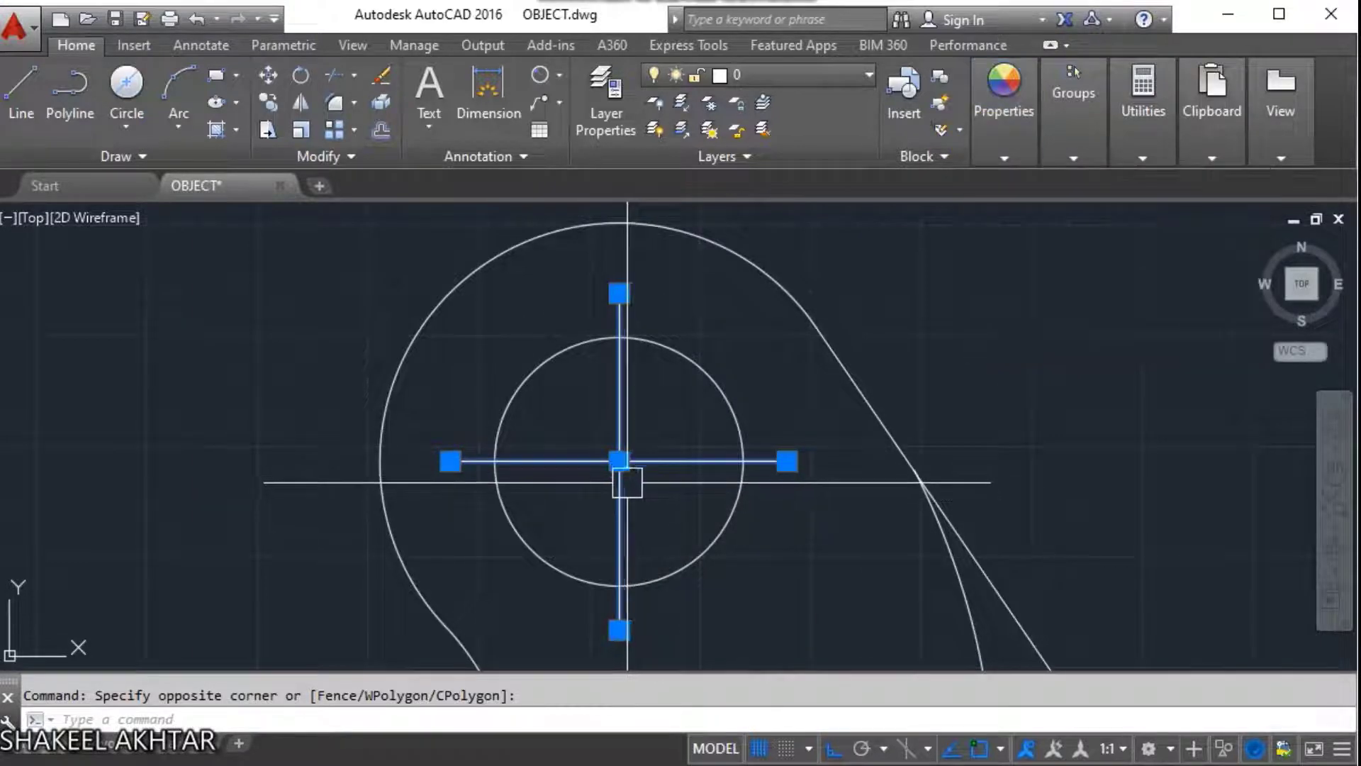
scroll(681, 434, down, 3)
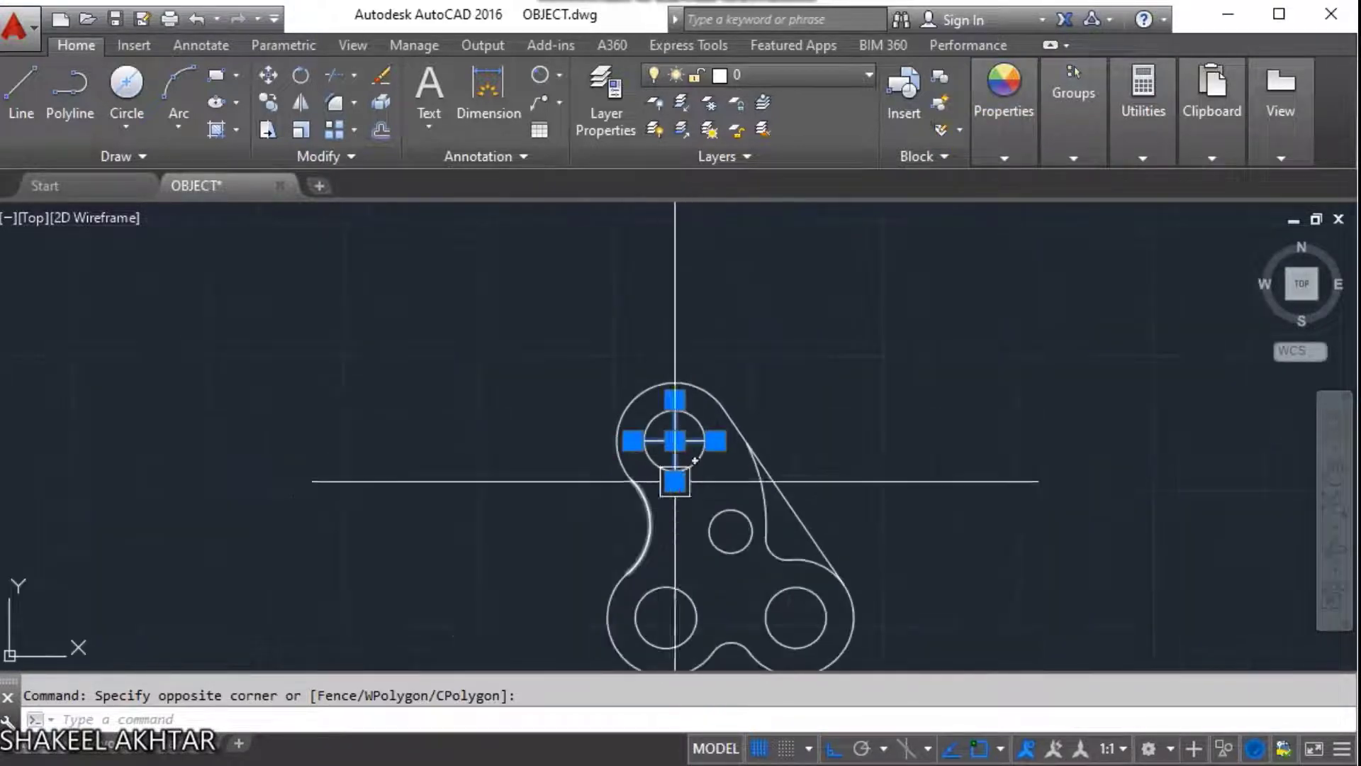
scroll(730, 492, down, 3)
scroll(602, 497, up, 8)
mouse_move(606, 425)
middle_down()
mouse_move(606, 622)
mouse_move(592, 333)
middle_up()
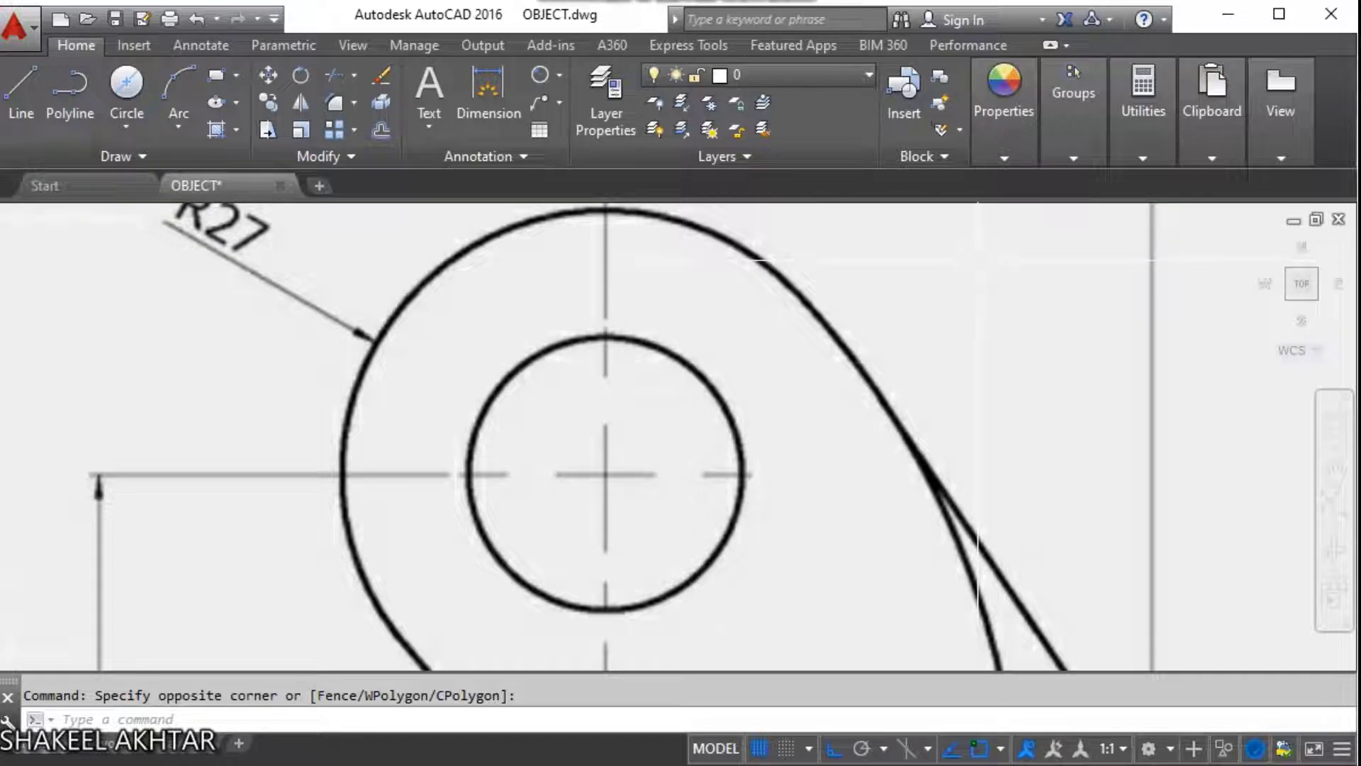
click(1007, 161)
key(Escape)
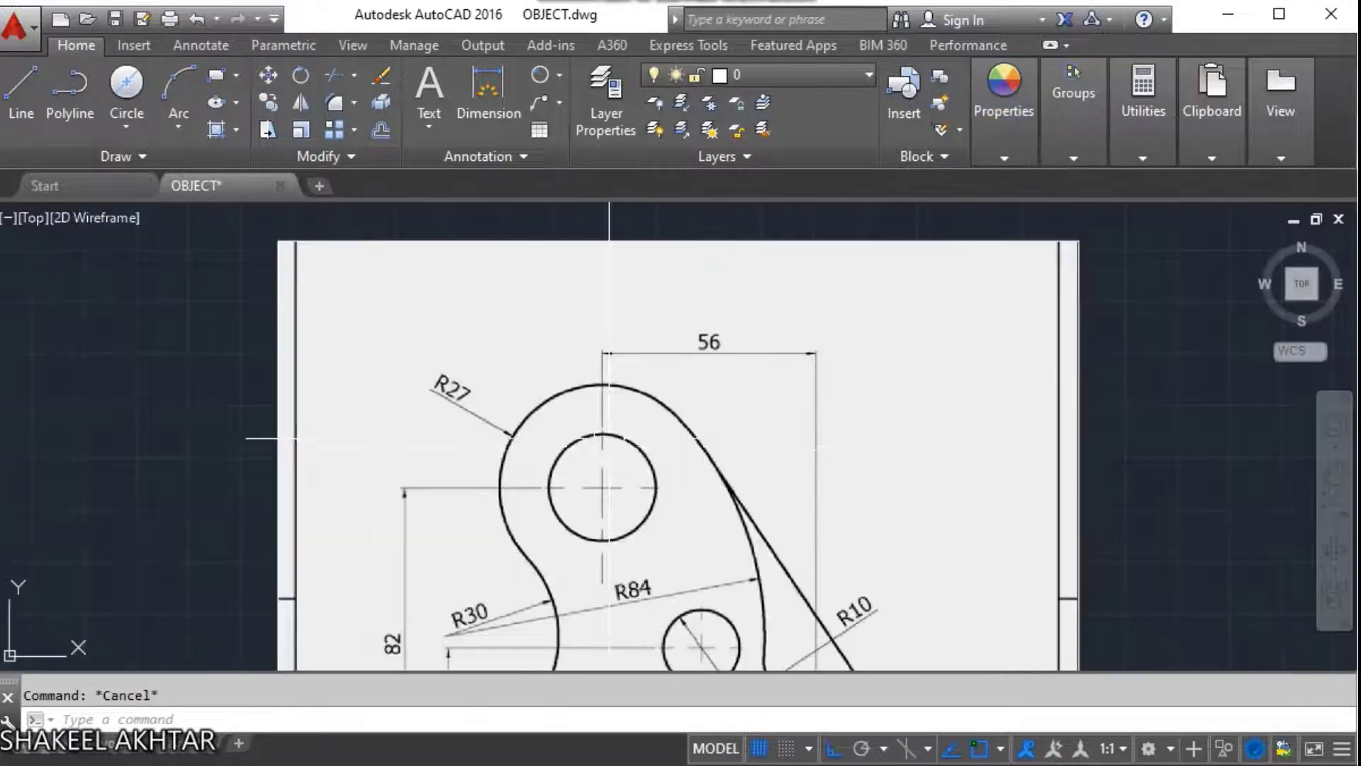
scroll(603, 457, down, 2)
click(999, 159)
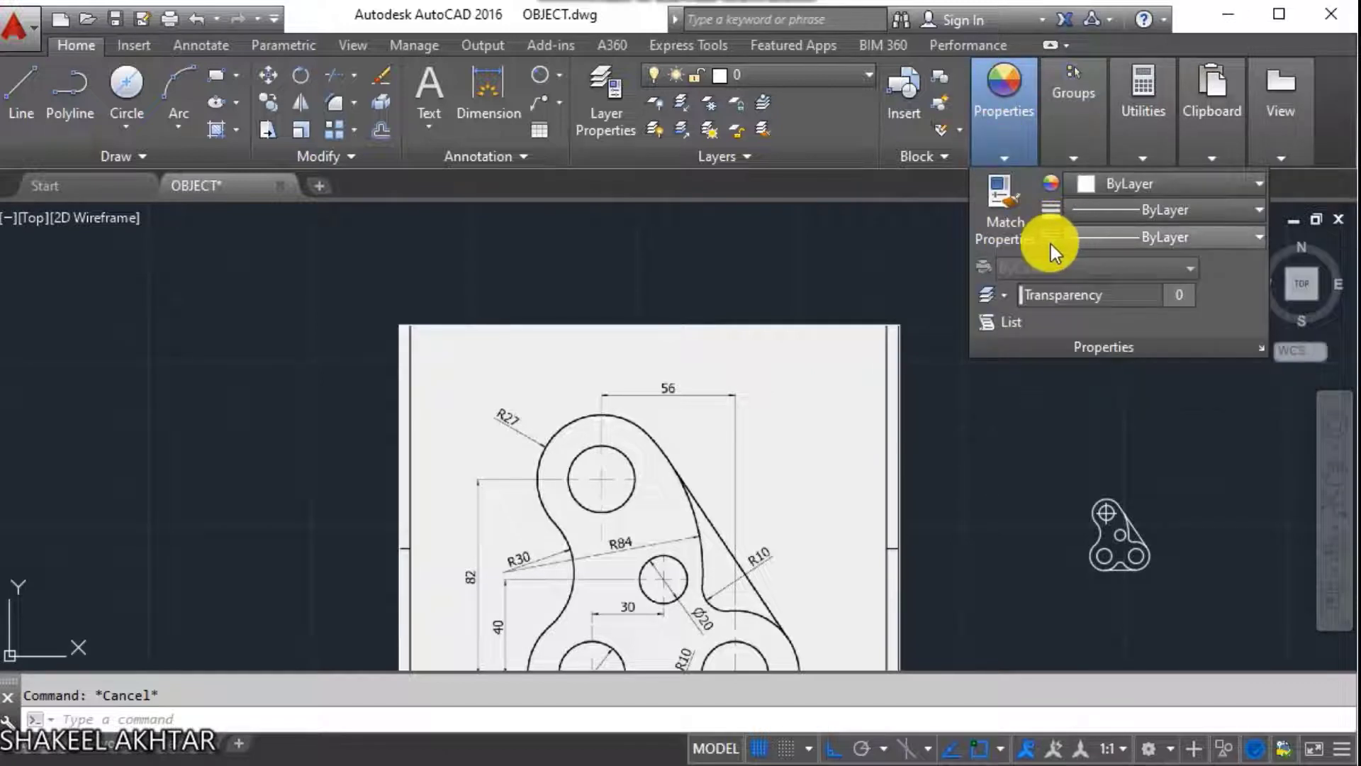
Inspect the linetype, lineweight and colour lists, keeping colour ByLayer.
click(1179, 239)
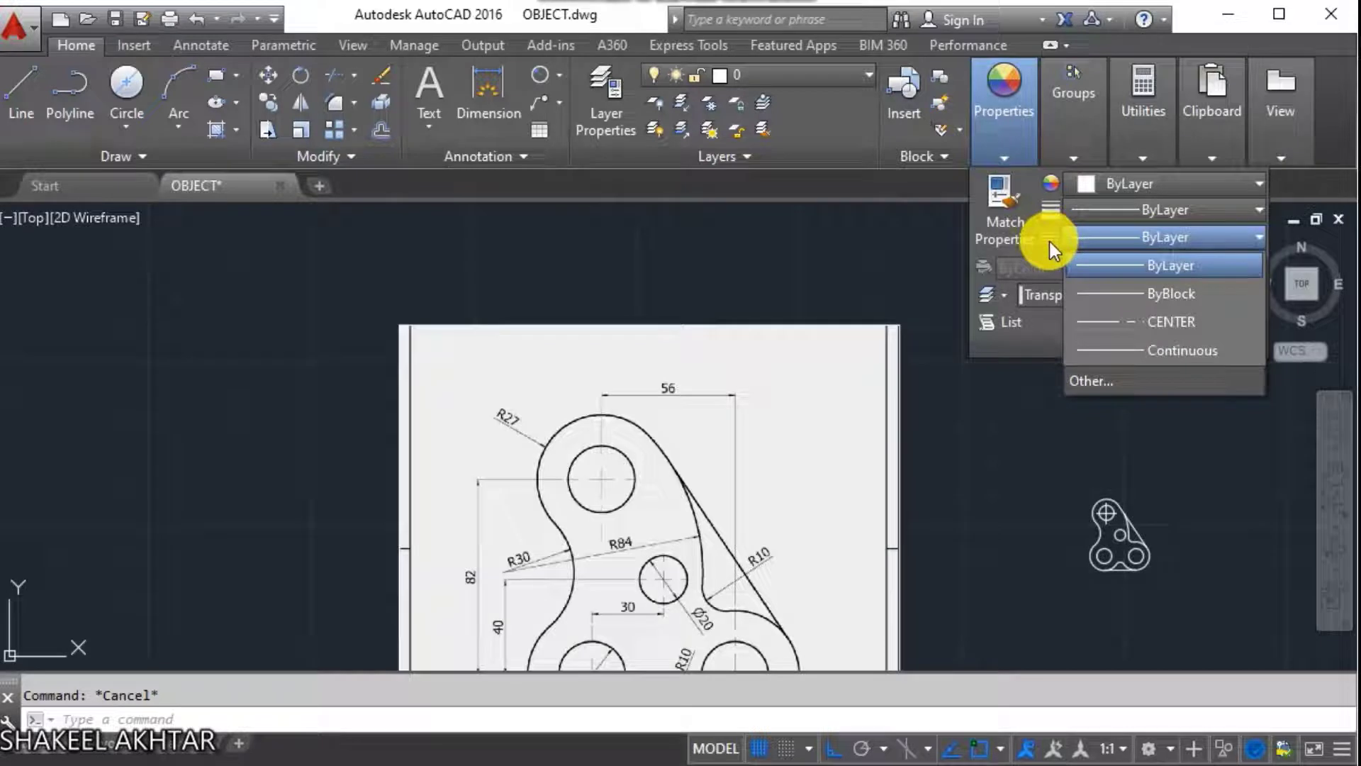
click(1092, 213)
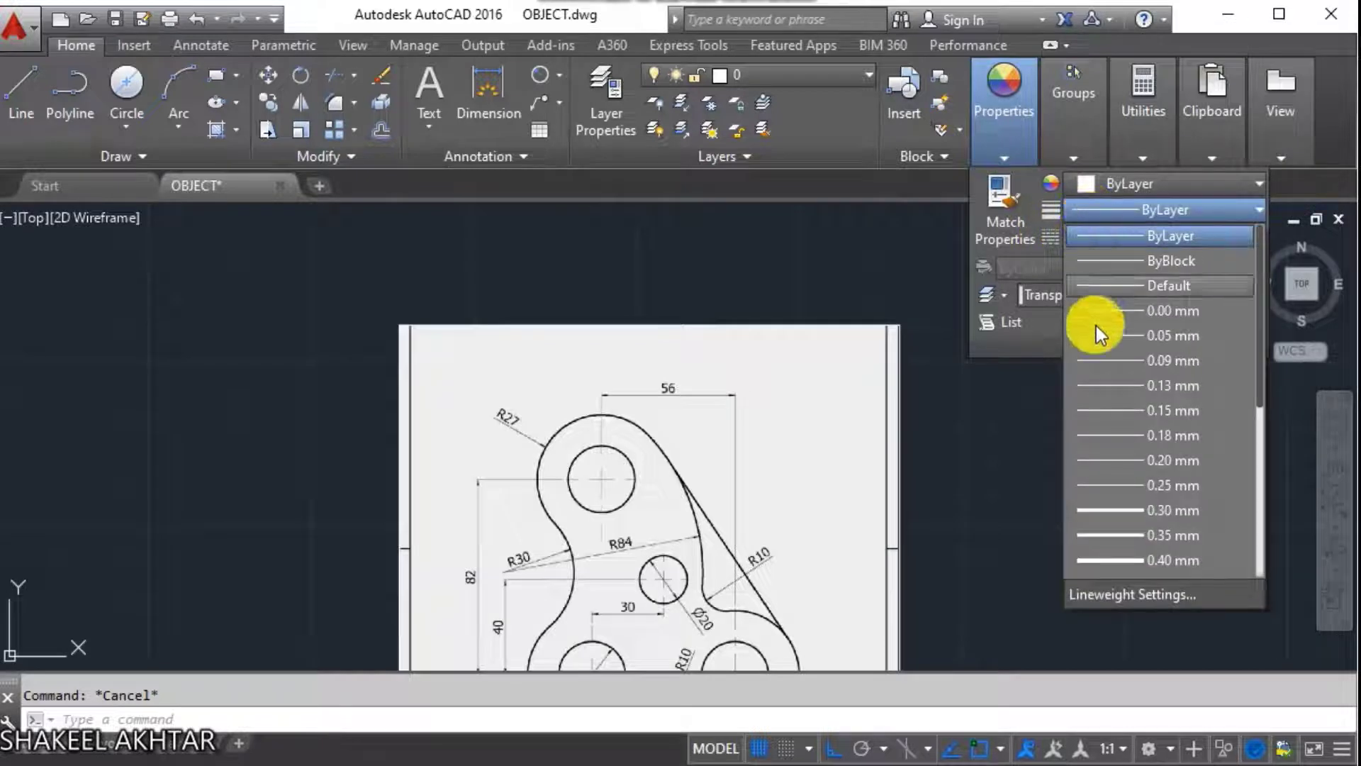
click(1106, 184)
click(1112, 185)
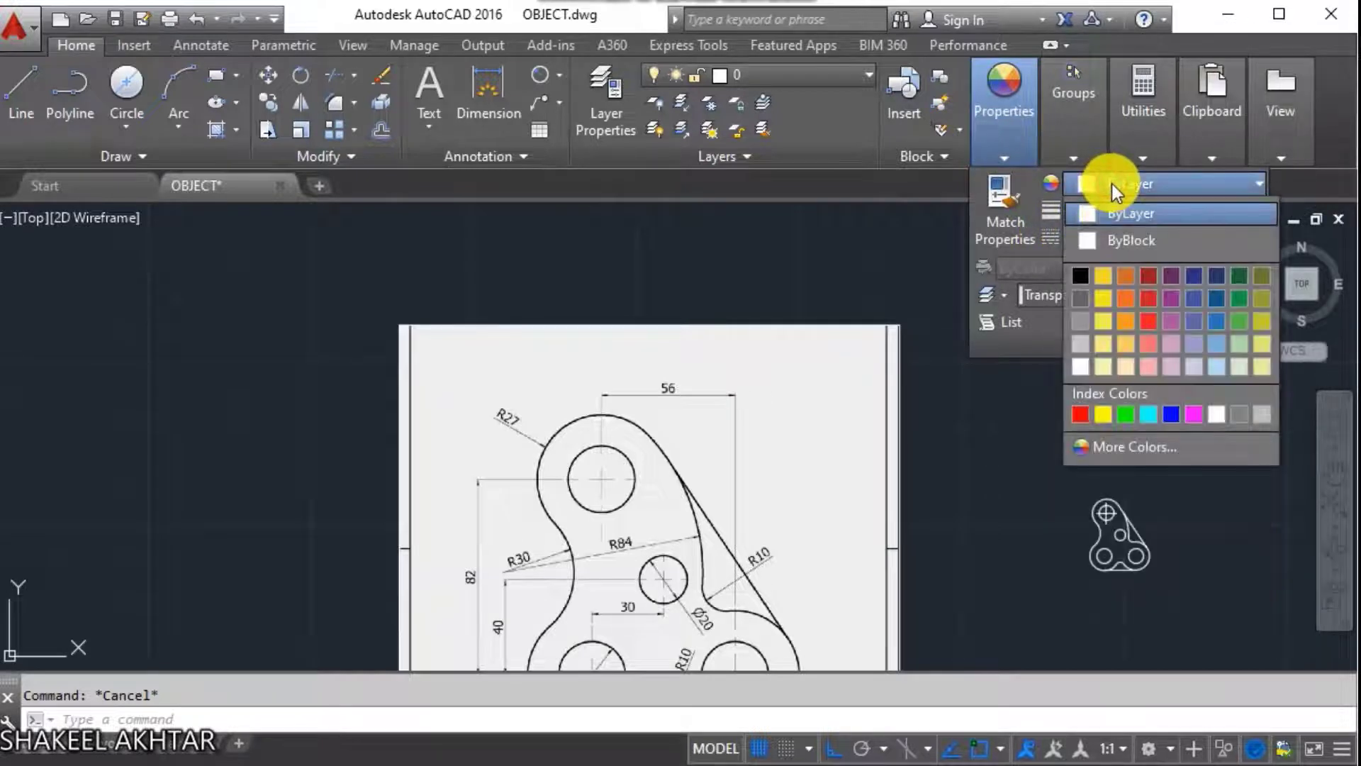
click(1112, 184)
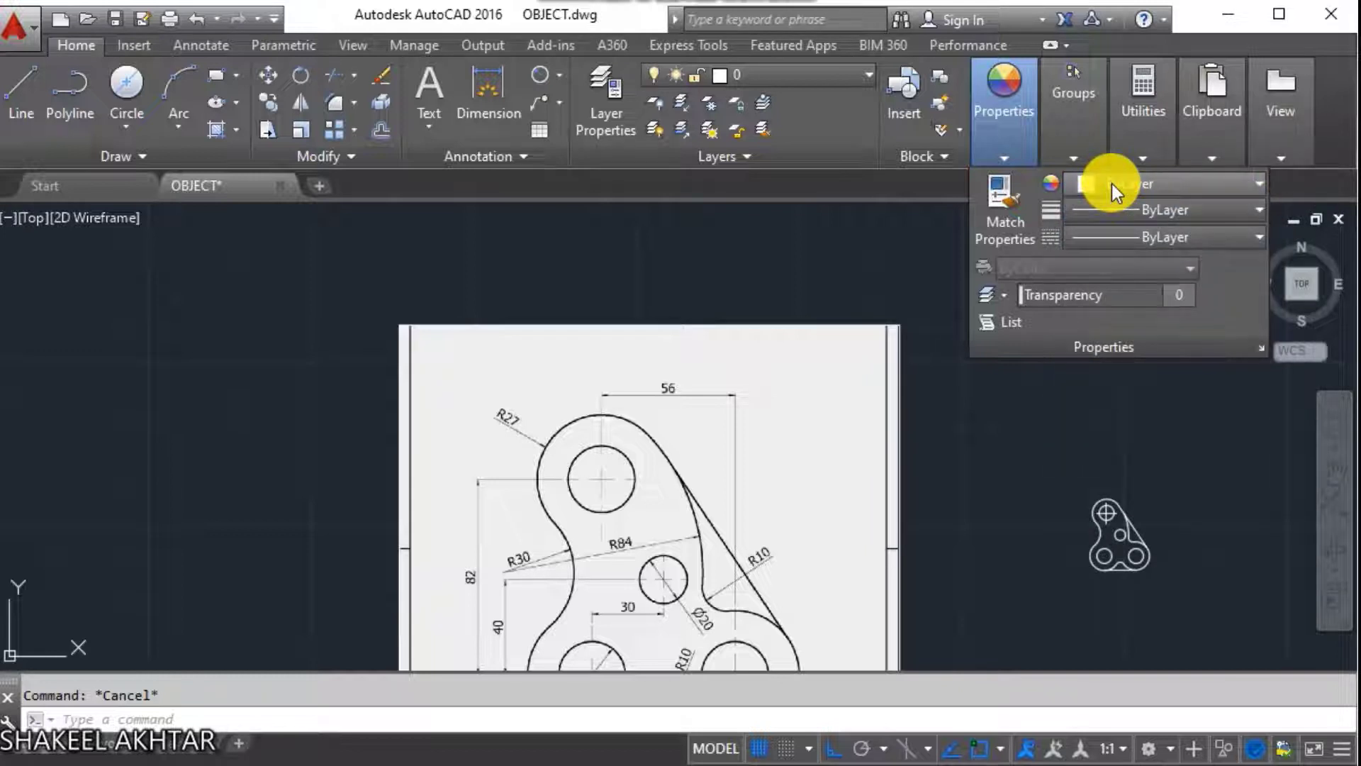
Load the CENTER linetype from acad.lin through the Linetype Manager.
click(1099, 239)
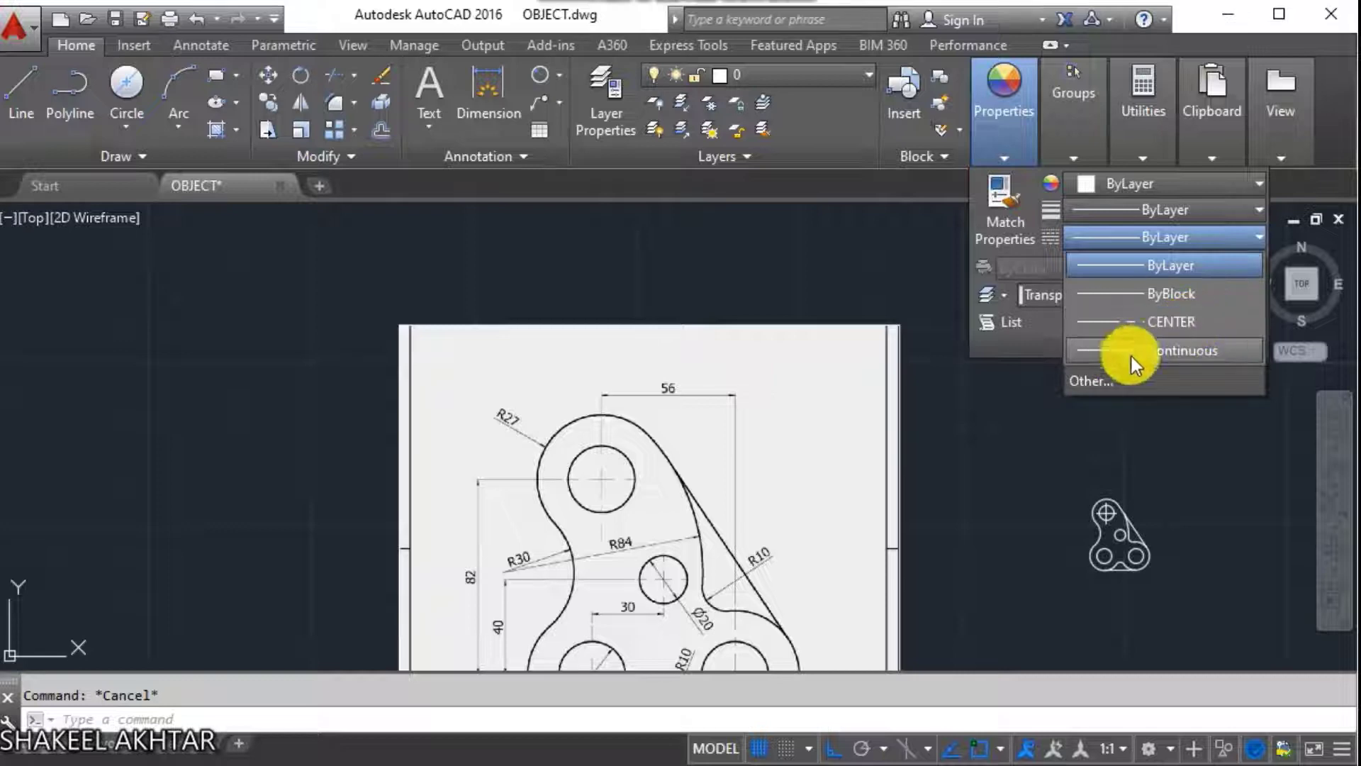
click(1094, 382)
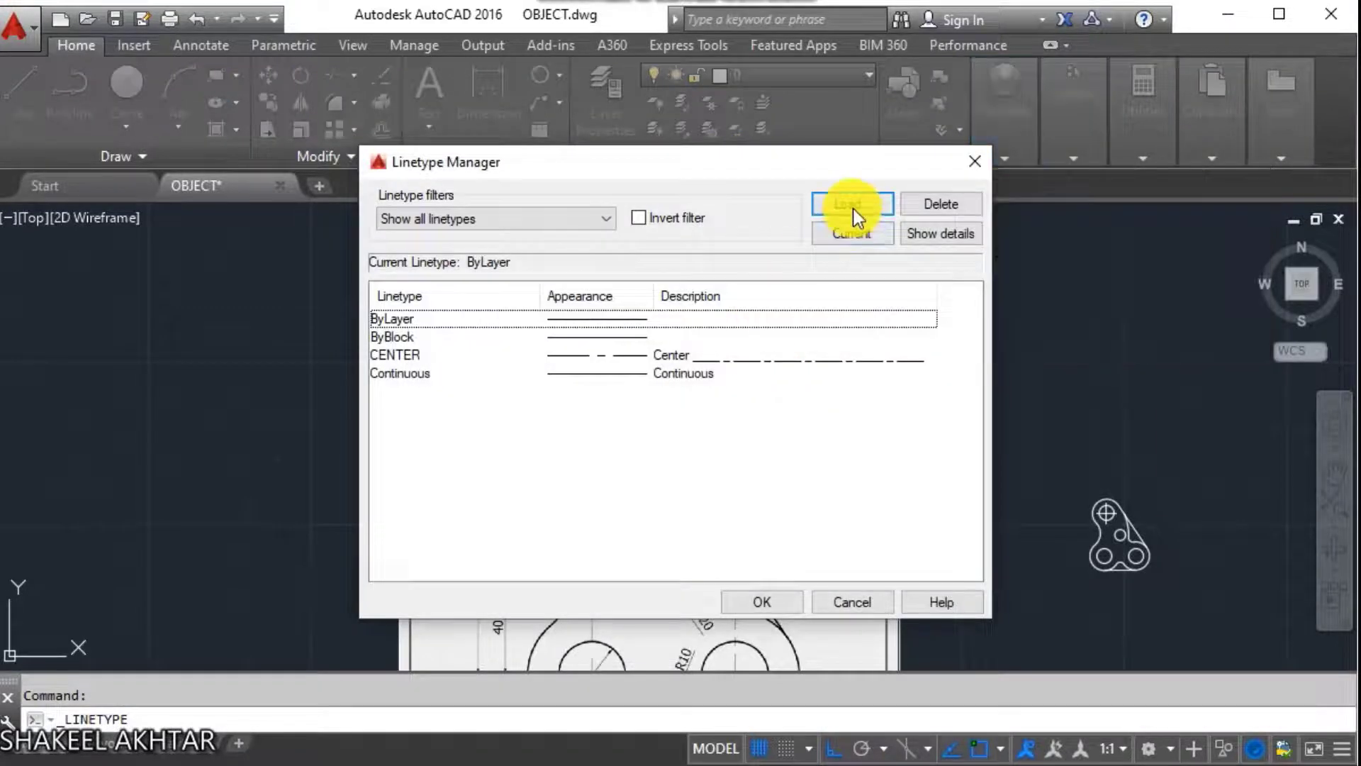
click(852, 206)
scroll(510, 414, down, 4)
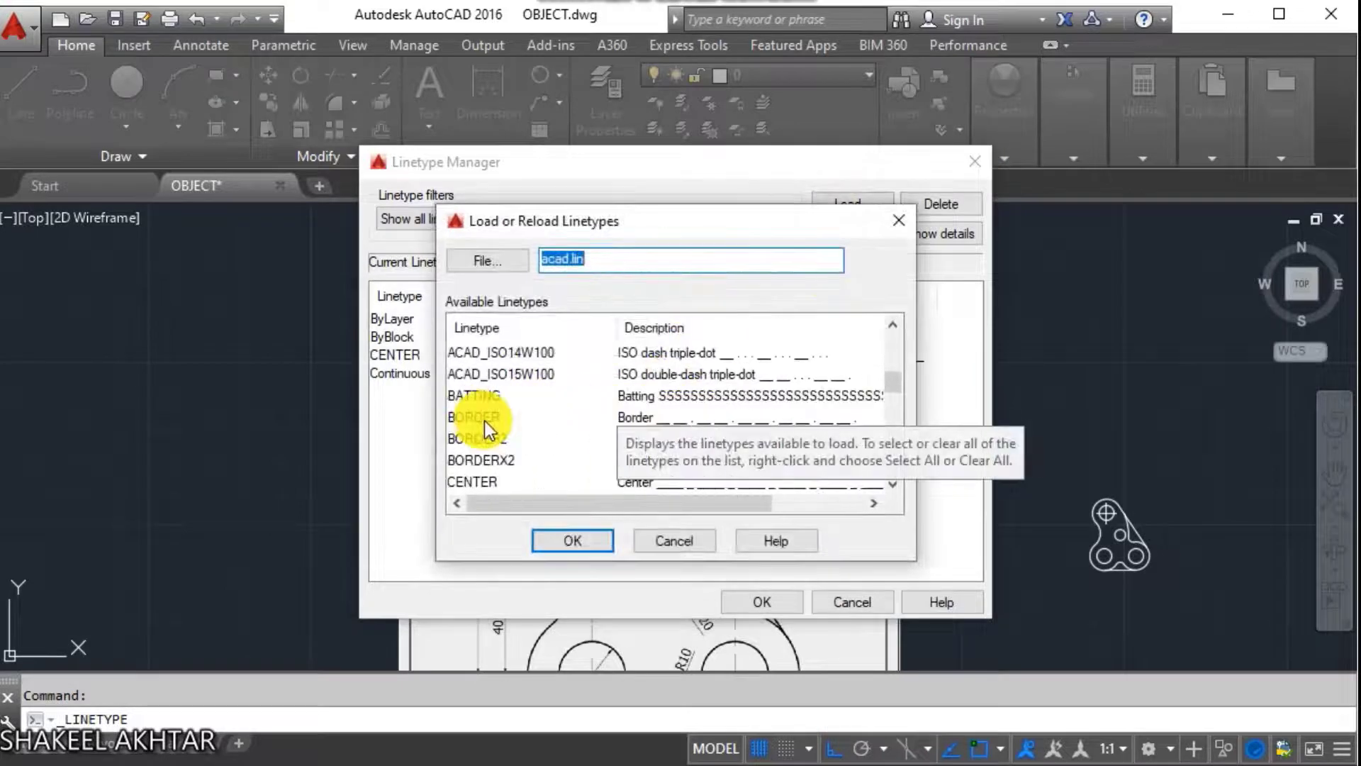
scroll(484, 439, down, 1)
click(479, 420)
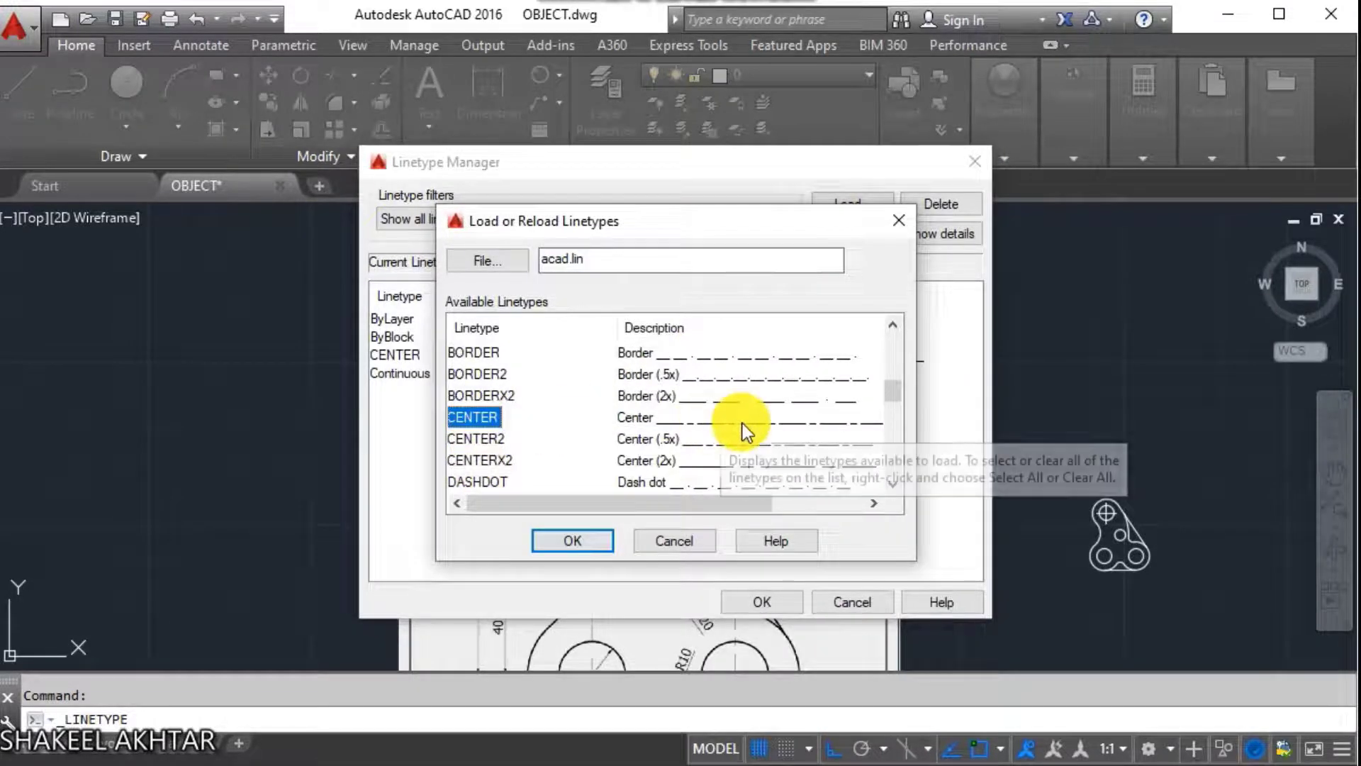
click(614, 538)
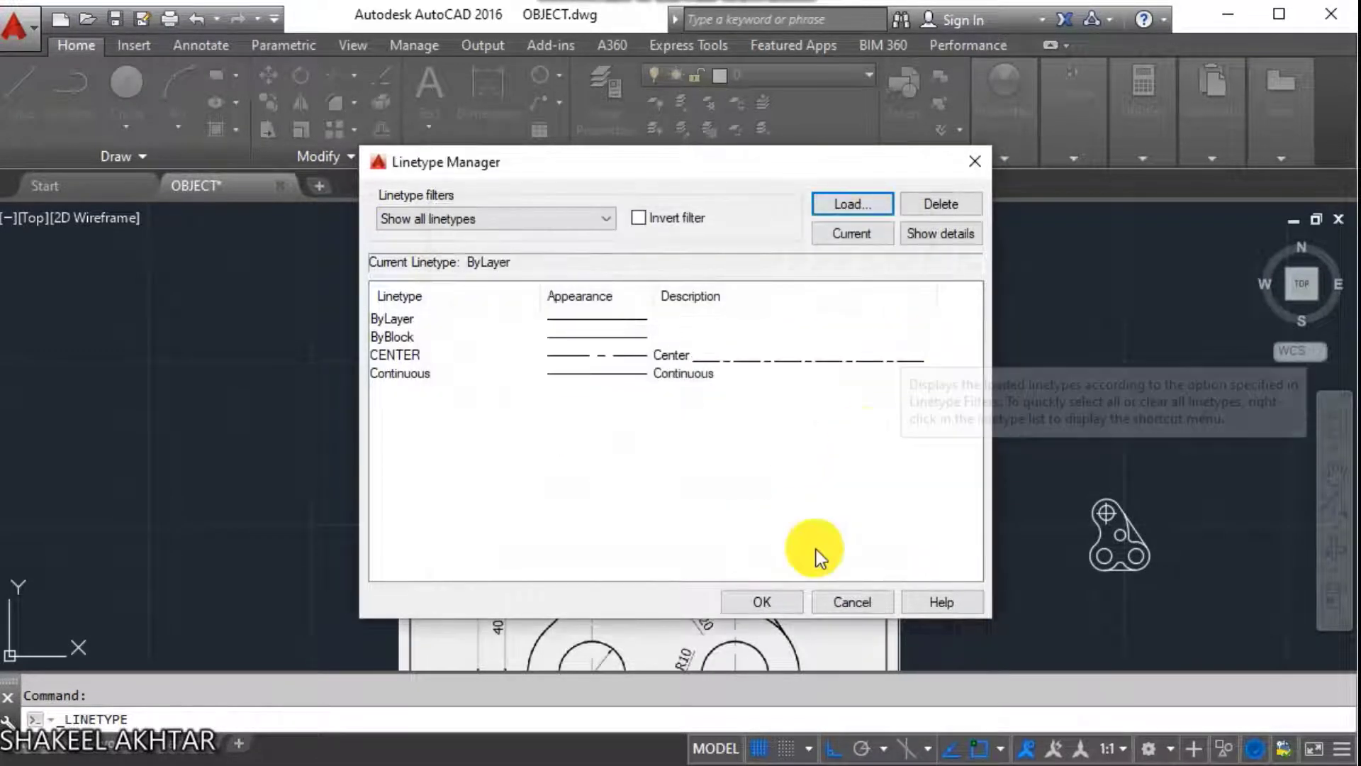
key(Return)
click(1007, 157)
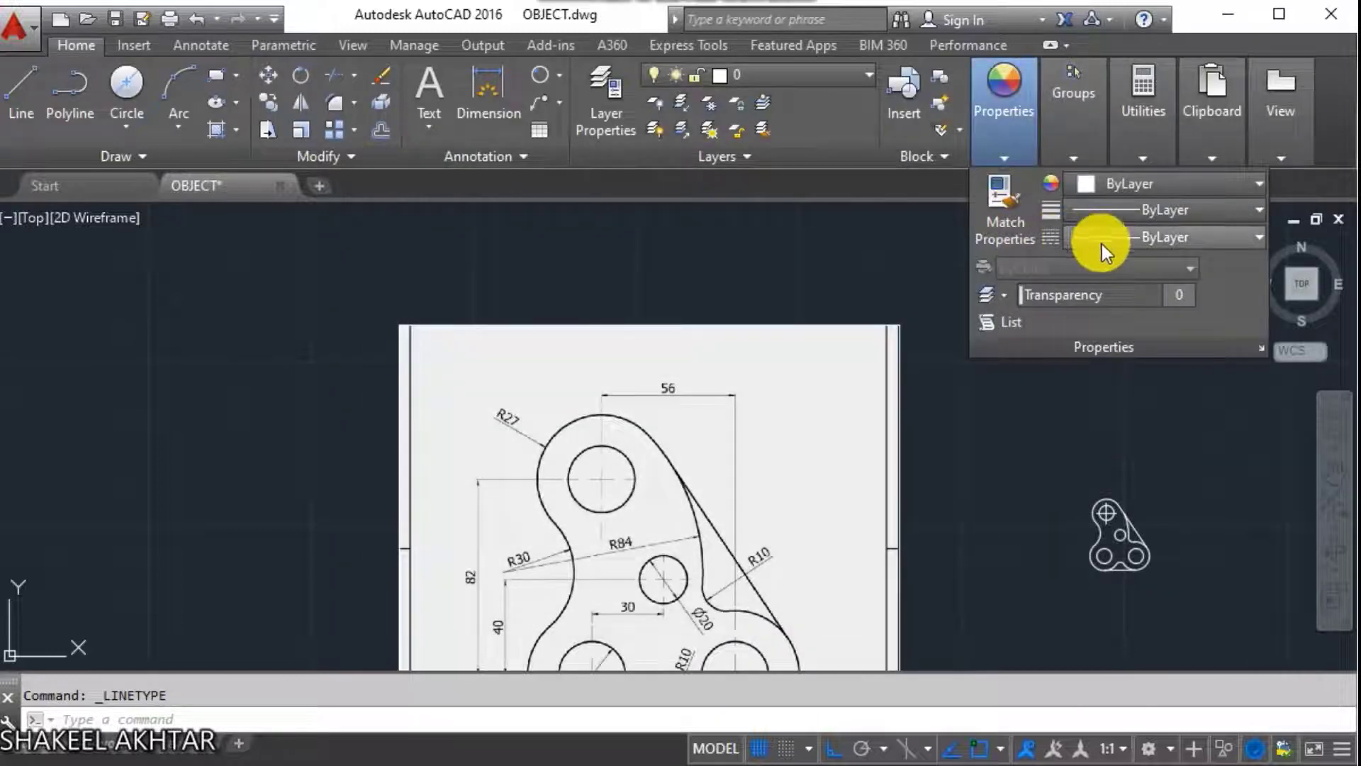
key(Escape)
middle_drag(1094, 540, 658, 540)
scroll(658, 540, up, 5)
Give the top hole's two centre lines the CENTER linetype.
click(727, 270)
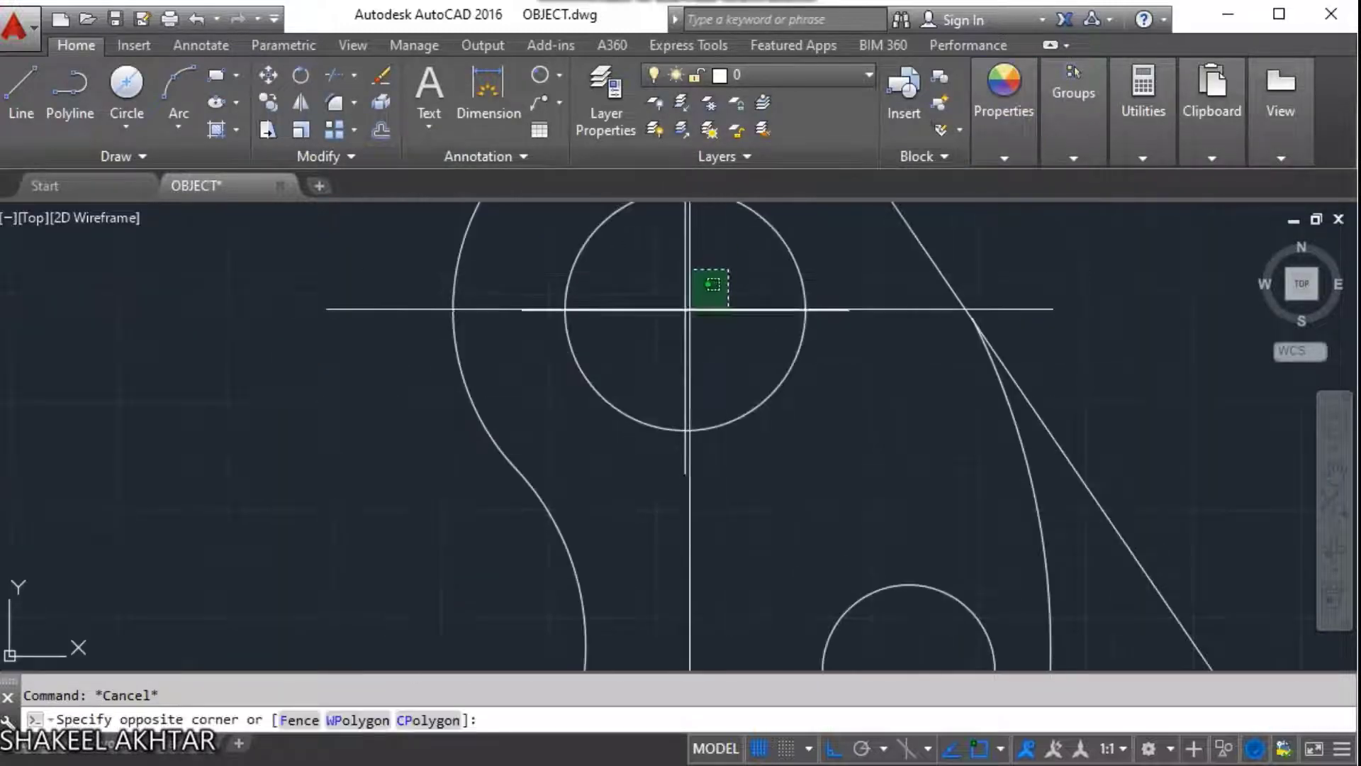
click(677, 301)
click(1003, 164)
middle_drag(718, 285, 626, 398)
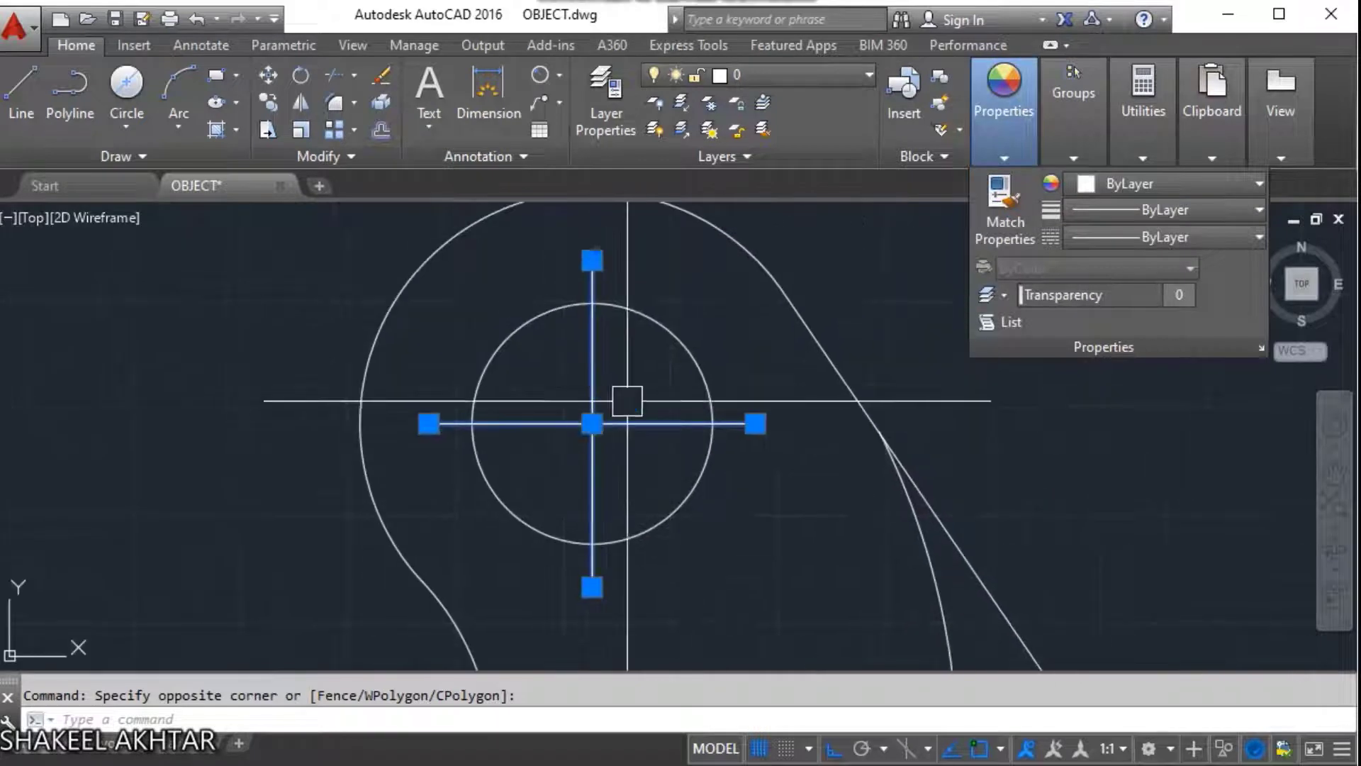
click(1005, 165)
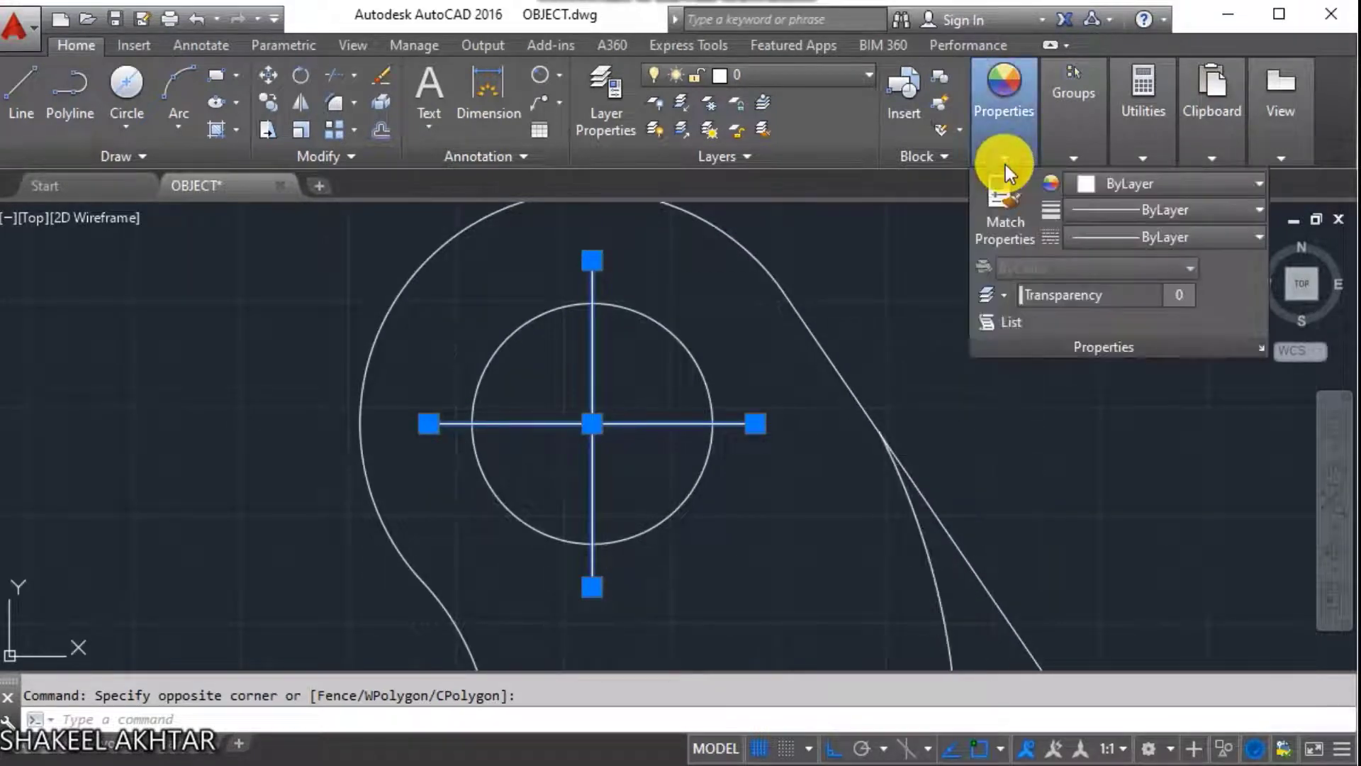
click(1107, 241)
click(1126, 324)
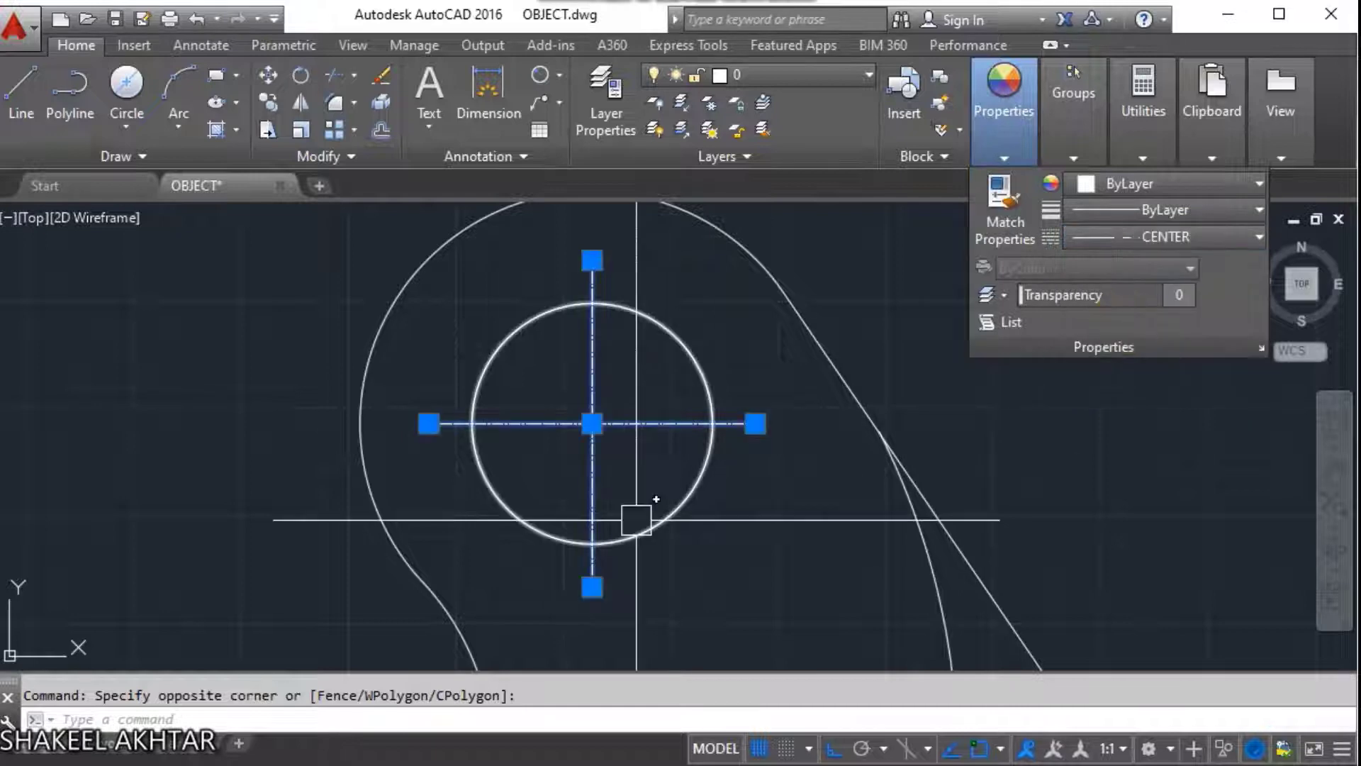
scroll(635, 517, up, 3)
scroll(599, 426, up, 2)
scroll(624, 340, down, 2)
scroll(709, 367, down, 2)
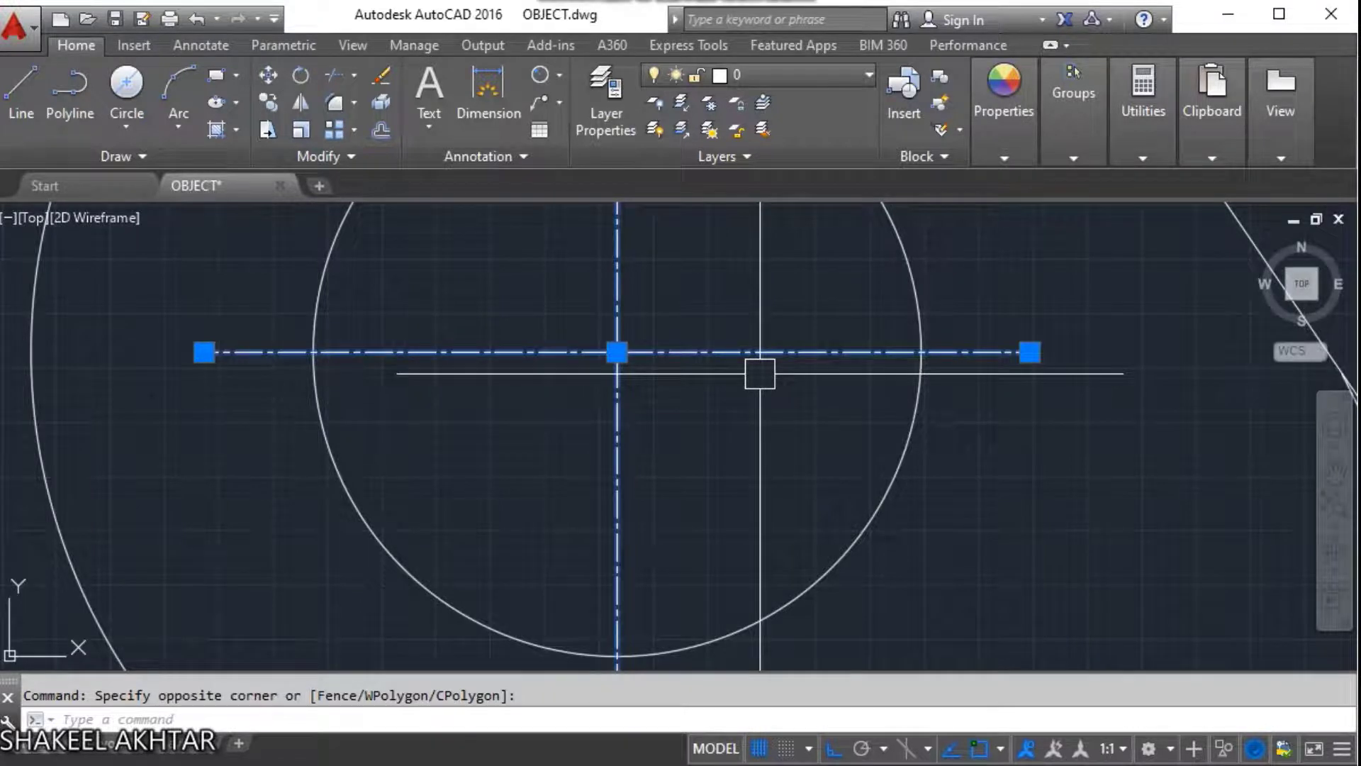
Set the two centre lines' linetype scale to 7.5.
key(ctrl+1)
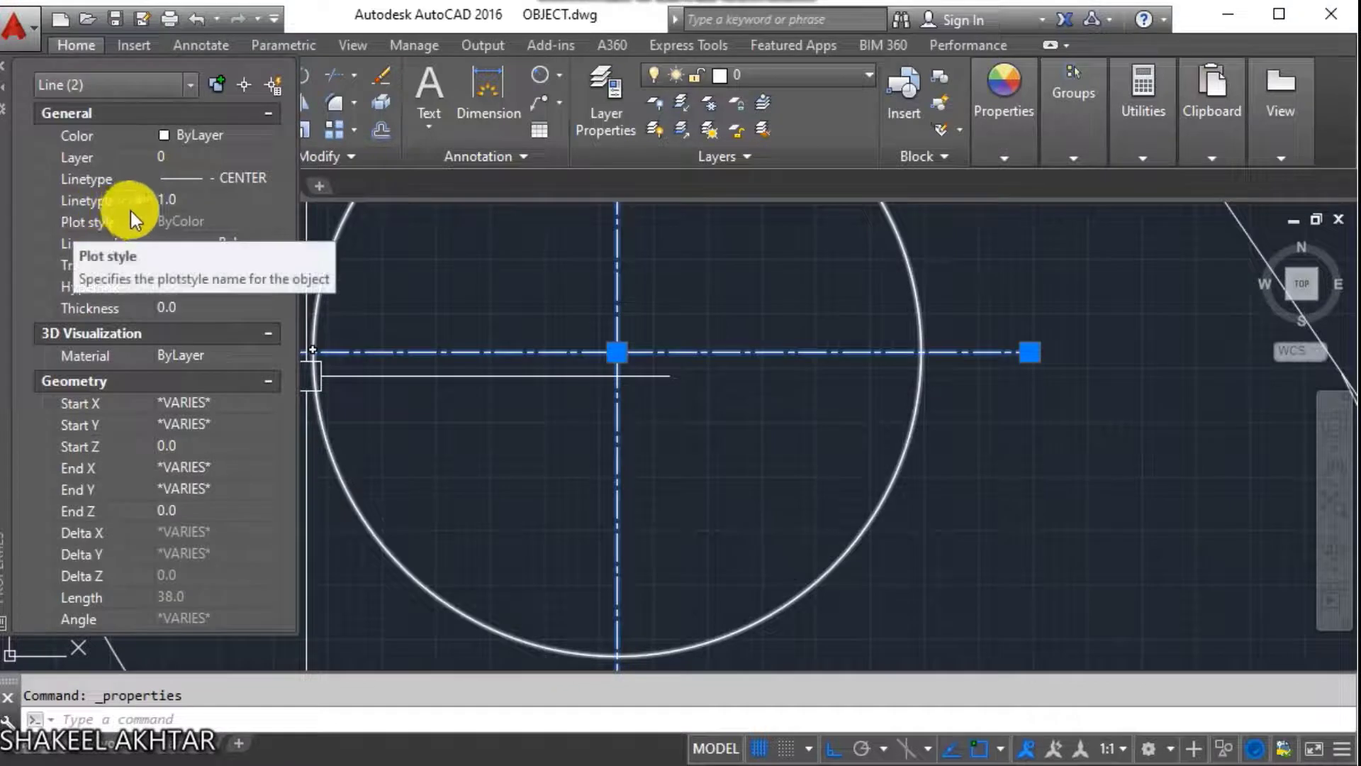
click(200, 202)
text(7.5)
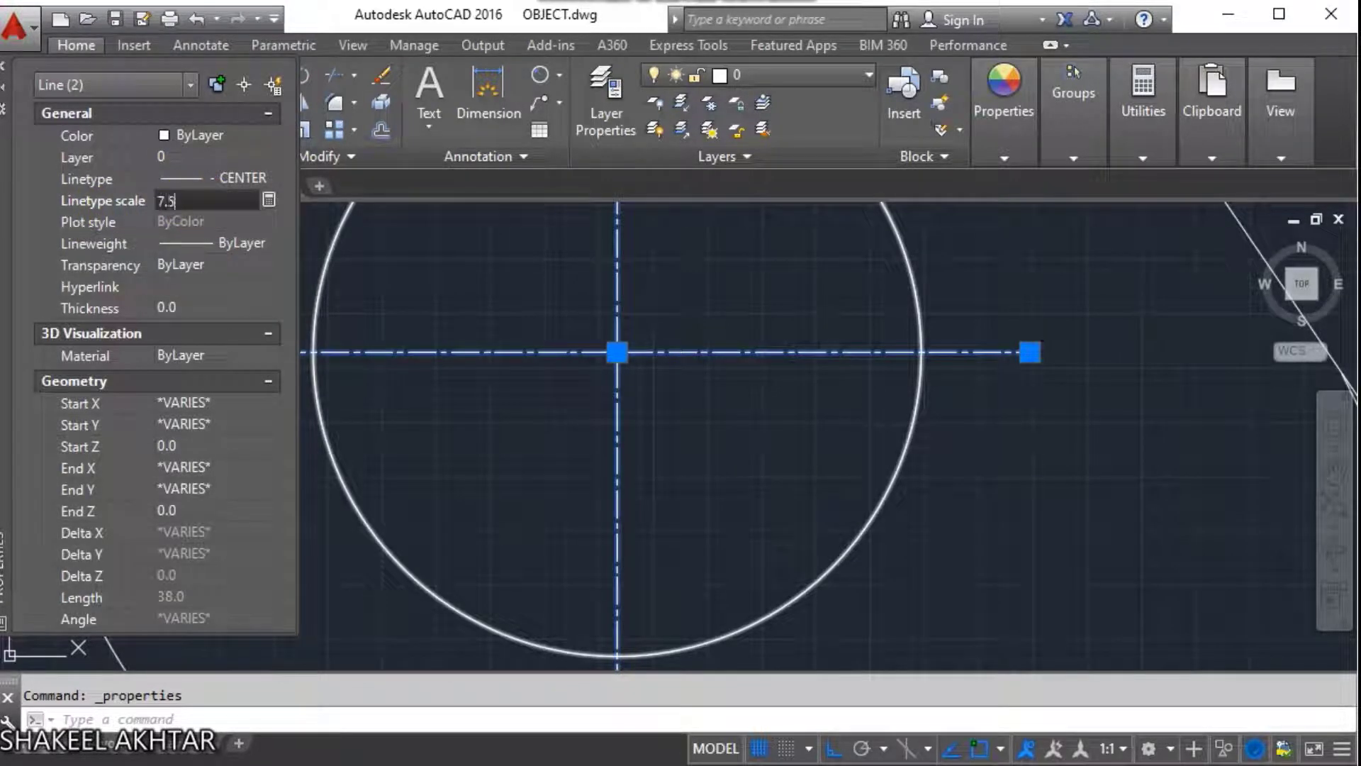
key(Return)
scroll(677, 421, down, 5)
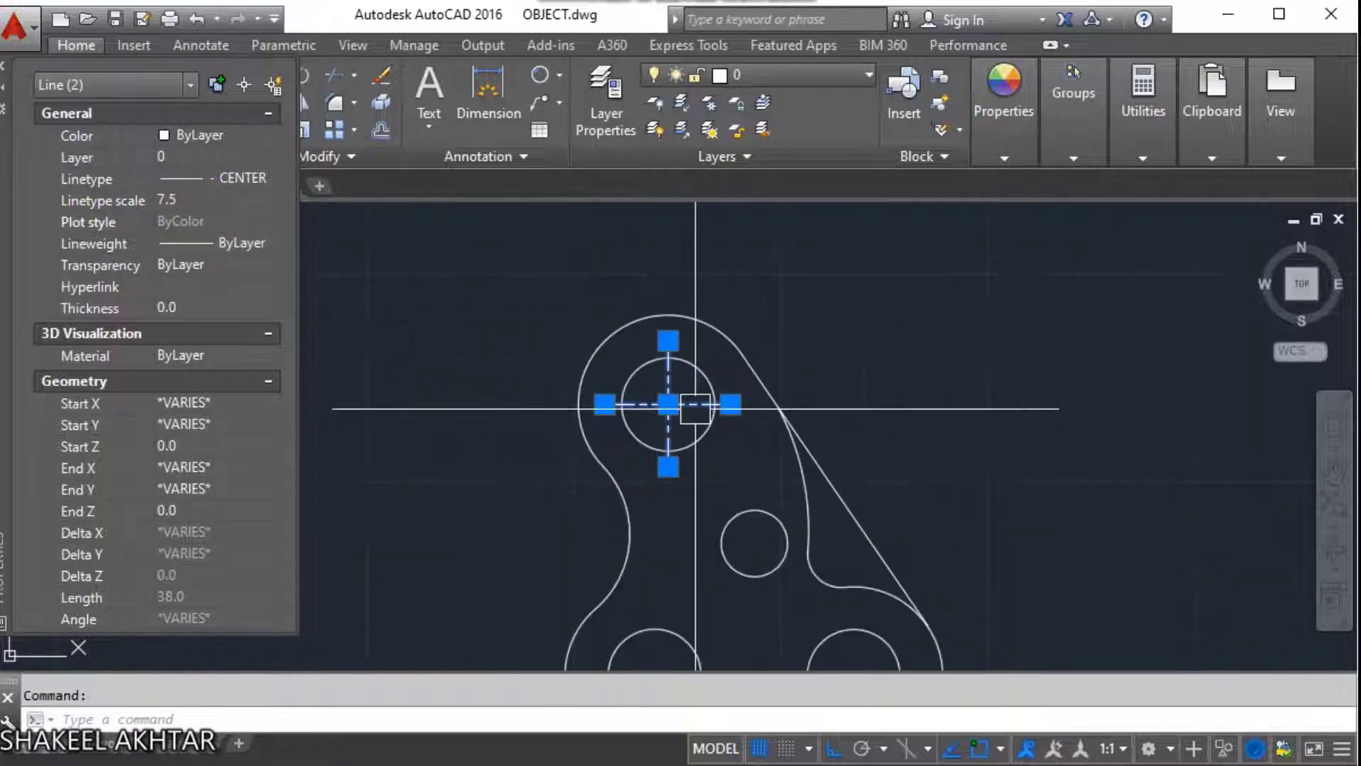
scroll(698, 387, up, 4)
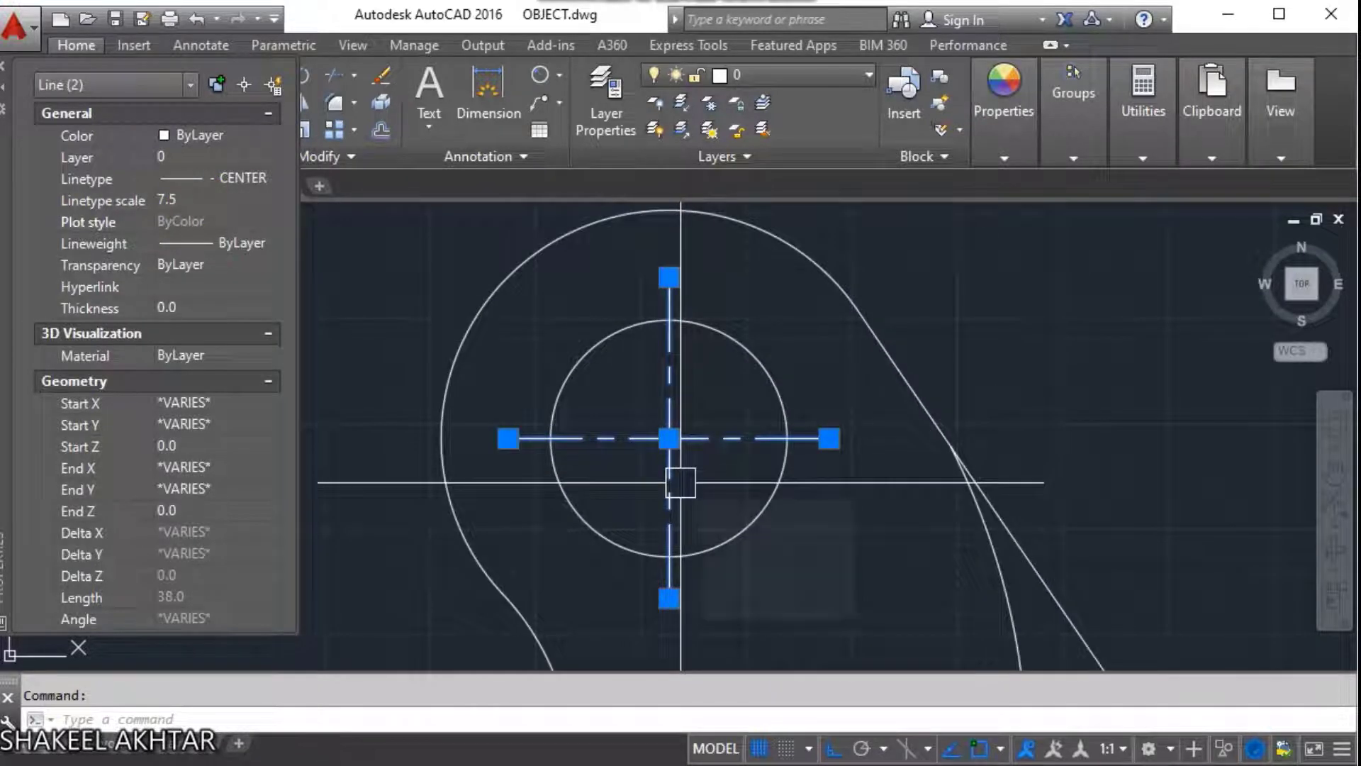
Copy the centre lines onto the small upper circle and the lower-right circle.
scroll(664, 440, up, 2)
text(co)
key(Return)
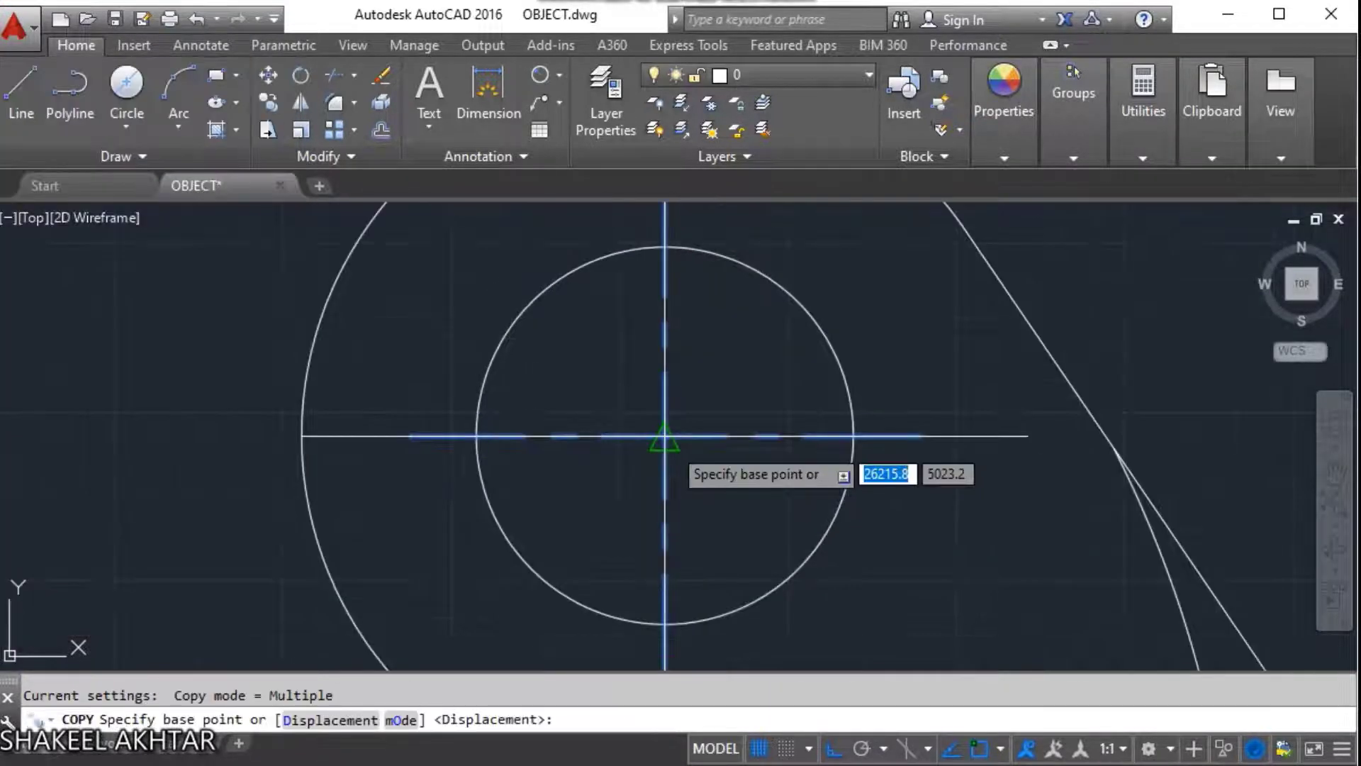
click(664, 440)
scroll(673, 397, down, 3)
scroll(648, 450, up, 2)
scroll(598, 331, up, 2)
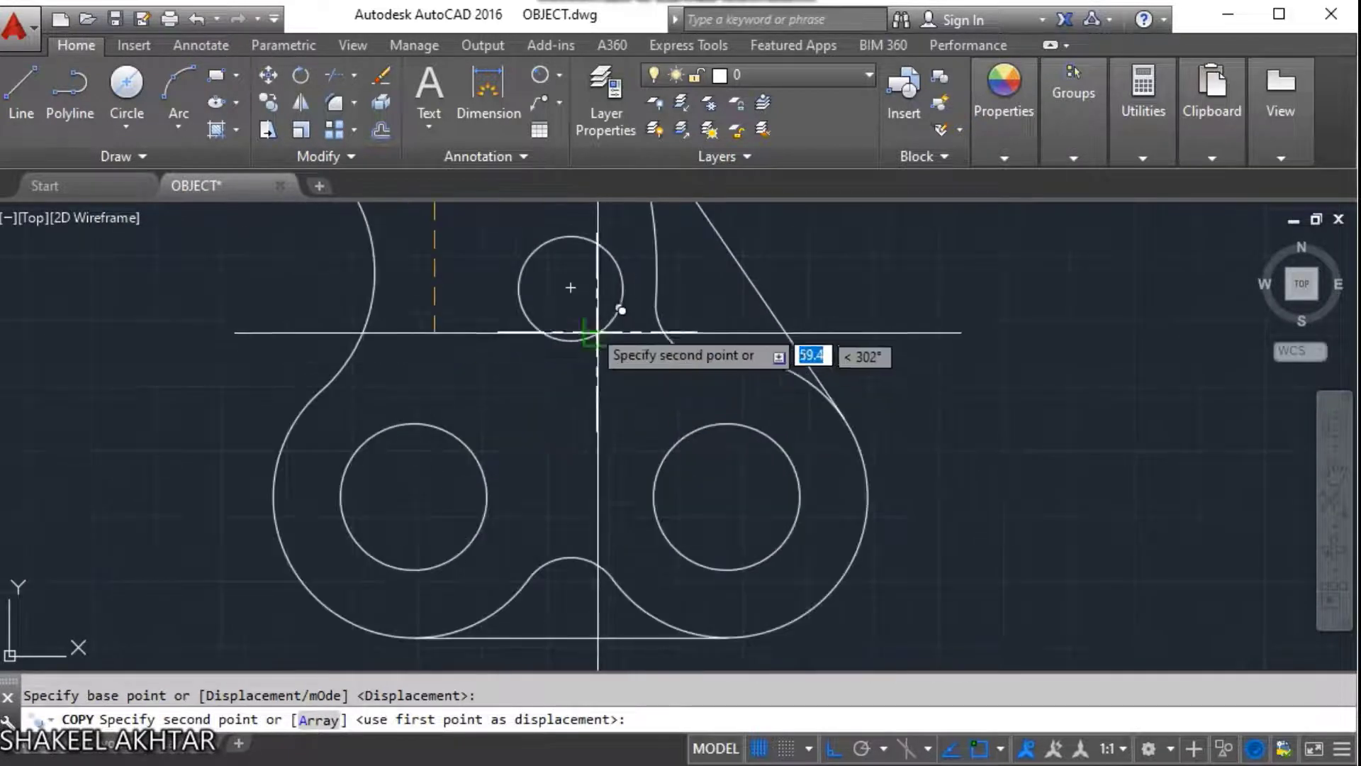
click(570, 287)
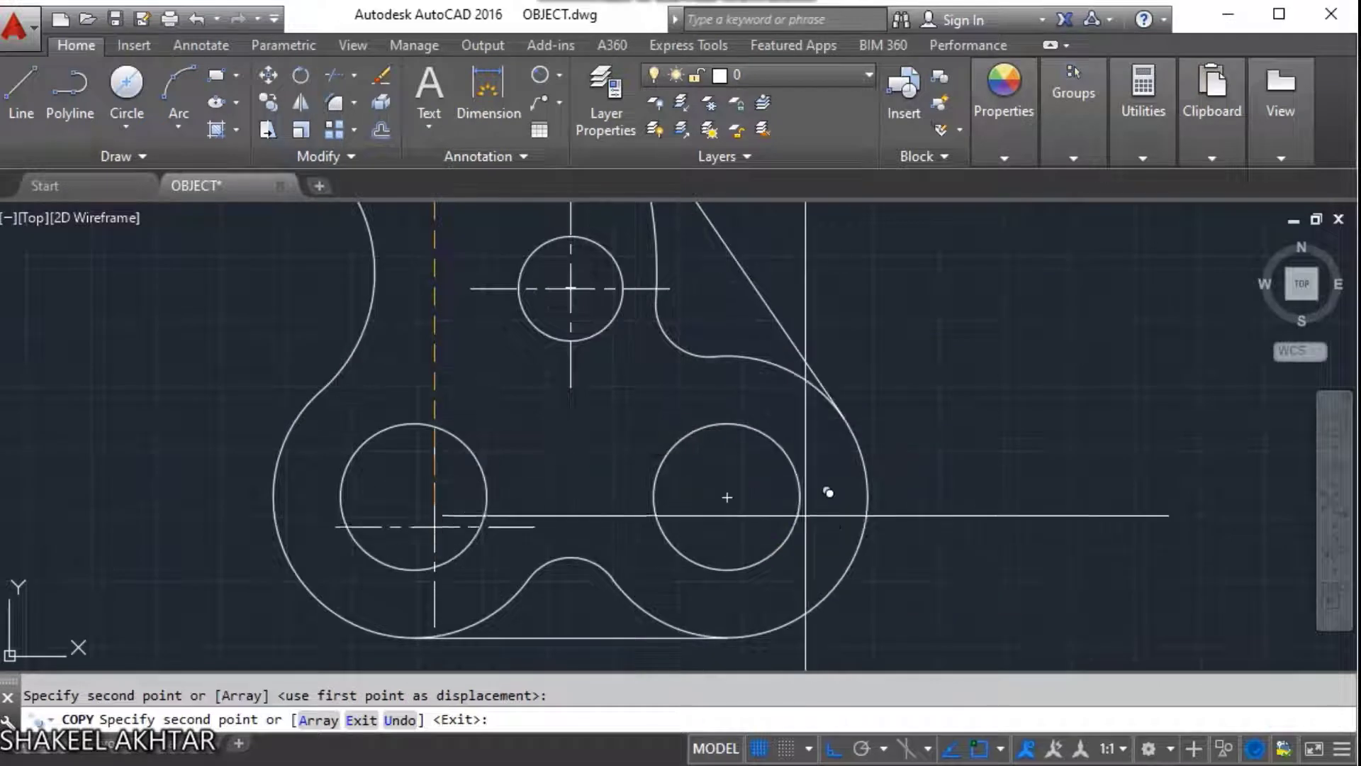
click(744, 478)
middle_drag(480, 501, 662, 522)
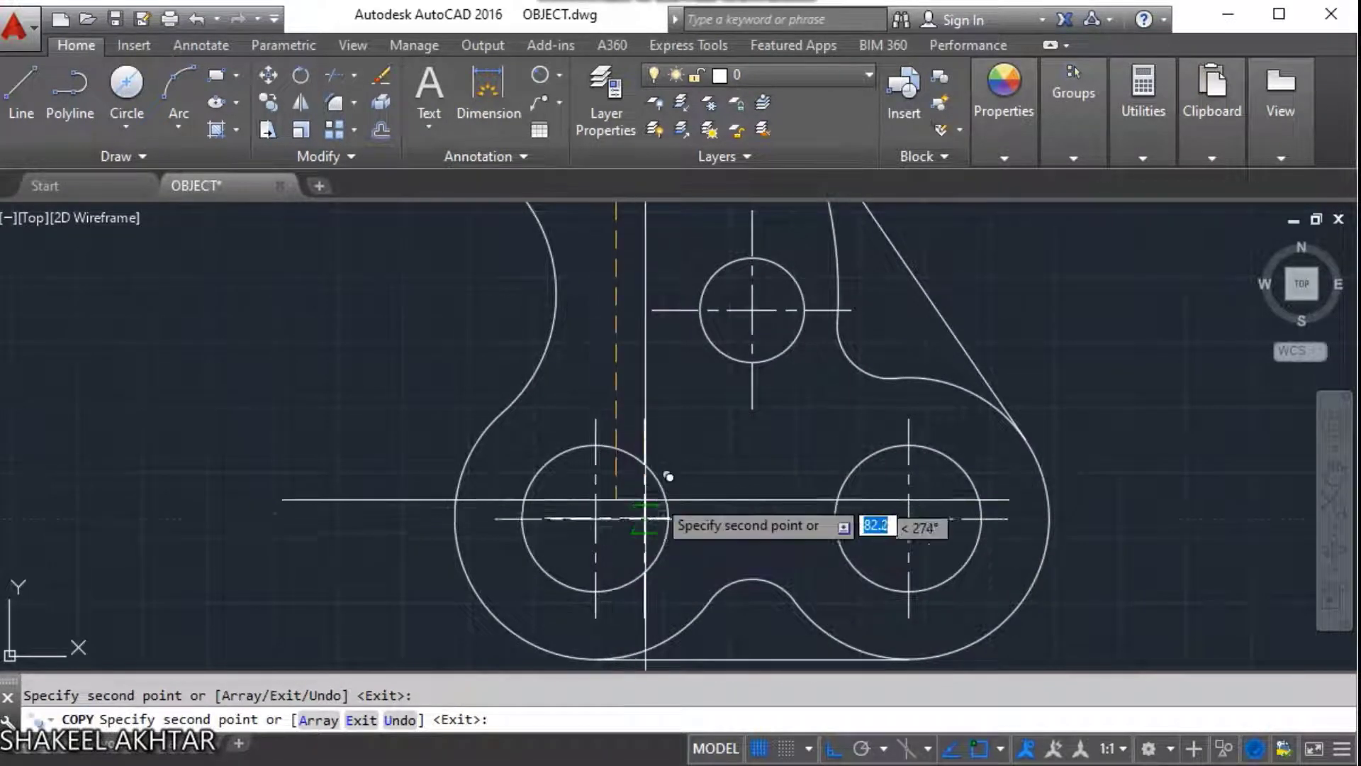
key(Escape)
Zoom out to bring the reference drawing into view.
scroll(664, 483, down, 3)
scroll(725, 556, down, 2)
scroll(809, 449, down, 1)
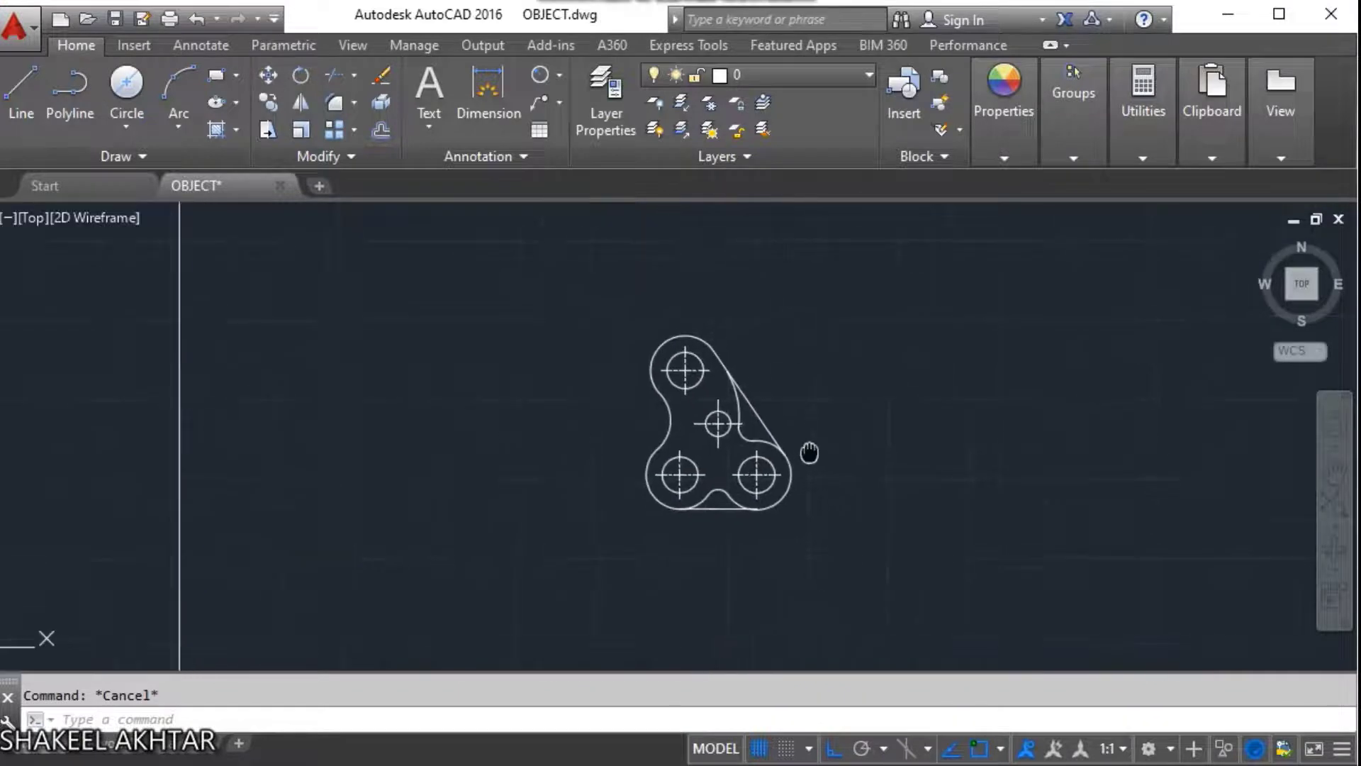
scroll(960, 334, down, 5)
scroll(647, 379, up, 3)
scroll(646, 378, up, 3)
scroll(670, 447, down, 3)
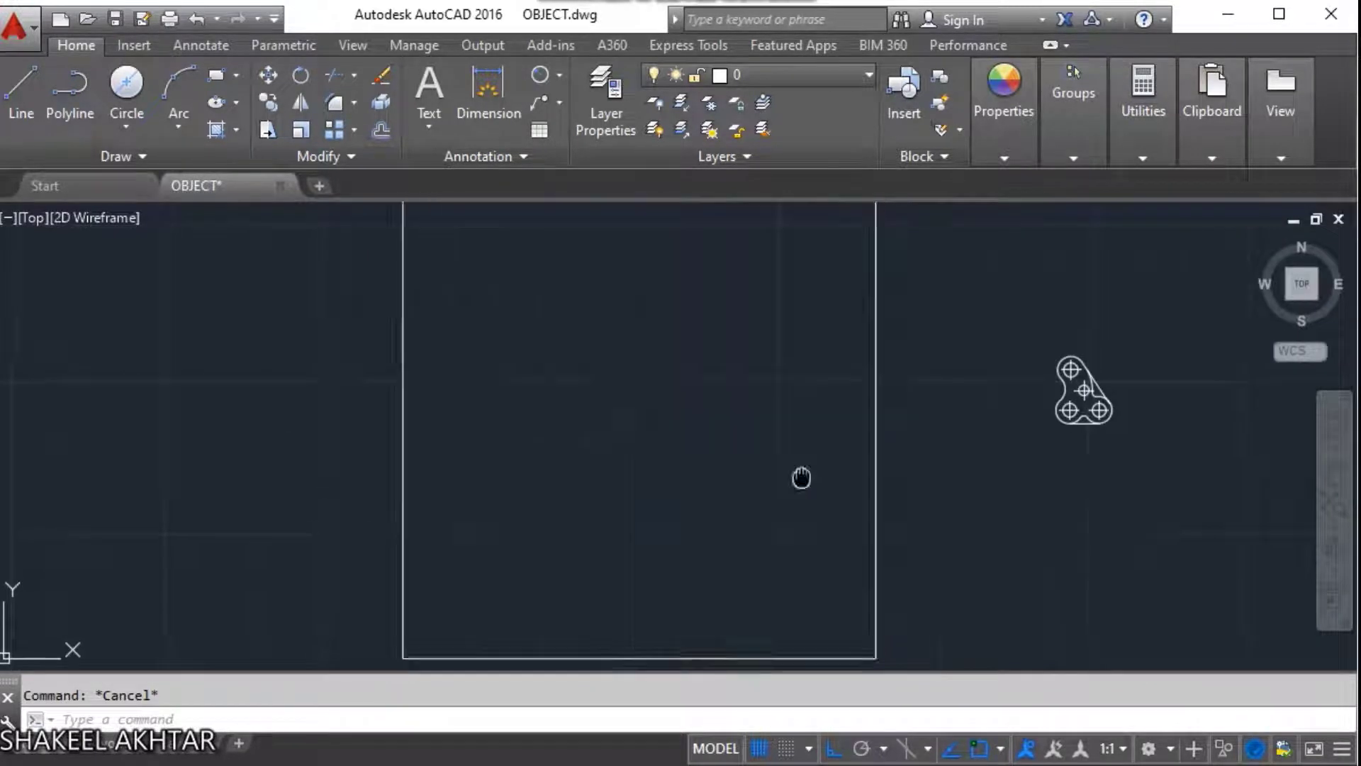
Pan and zoom between the reference image and the bracket to compare them.
middle_drag(799, 477, 675, 441)
scroll(675, 441, up, 4)
scroll(741, 407, down, 2)
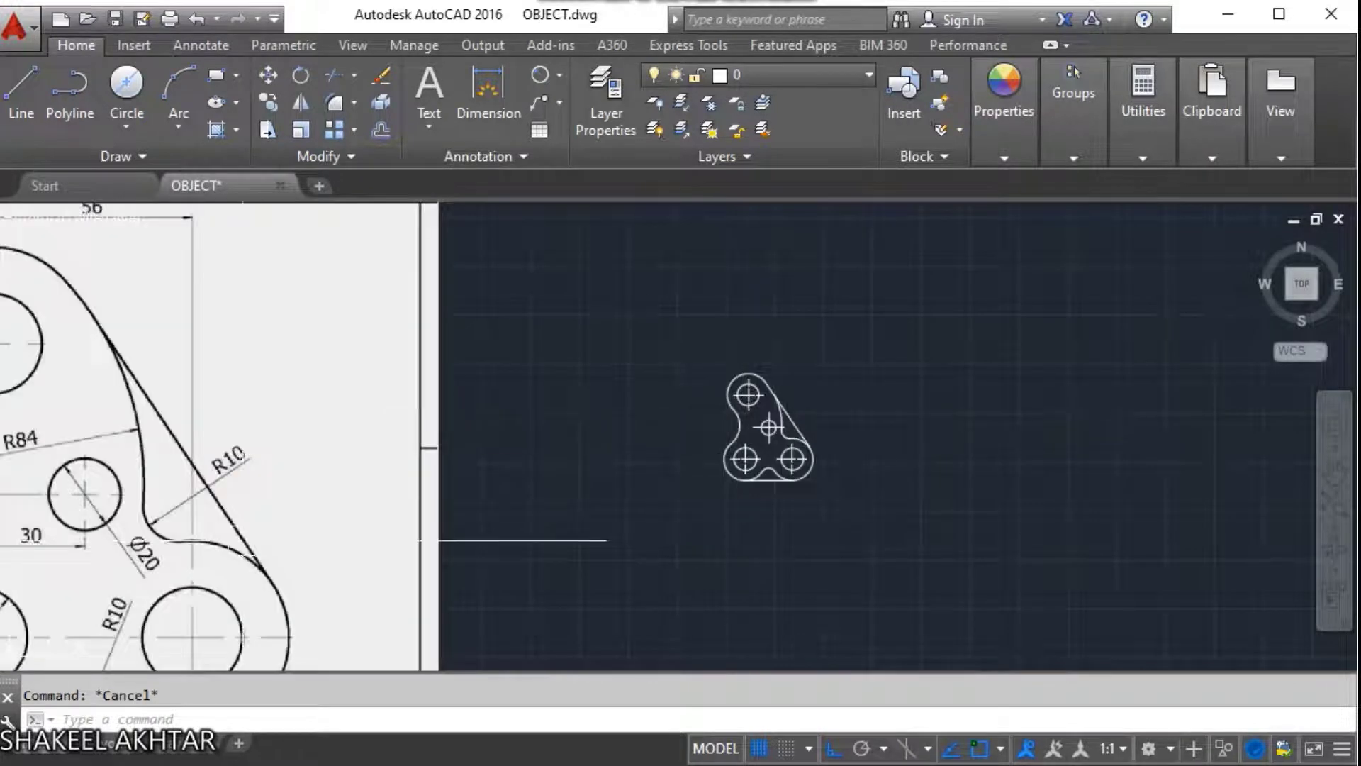
mouse_move(440, 493)
middle_down()
mouse_move(550, 481)
mouse_move(628, 447)
middle_up()
scroll(599, 474, down, 3)
scroll(628, 448, up, 3)
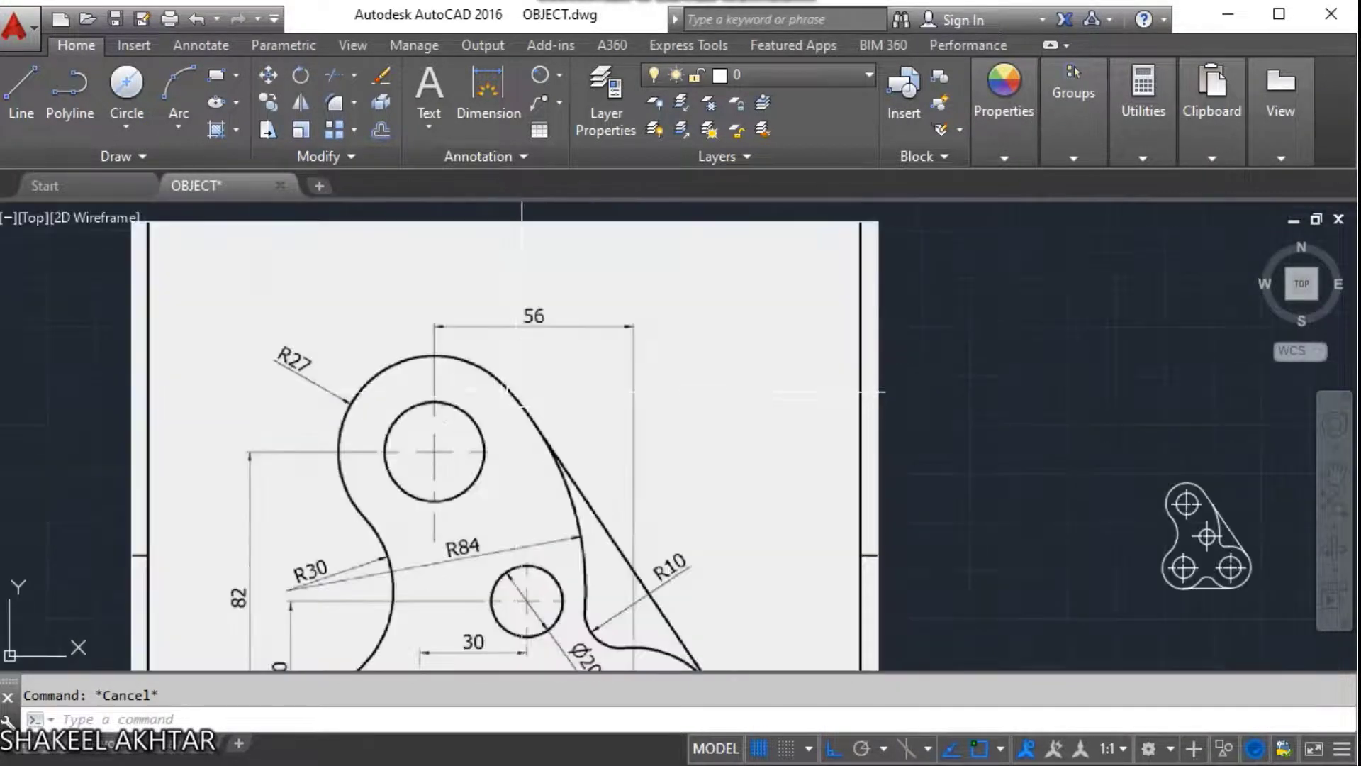
scroll(708, 468, down, 2)
scroll(830, 486, down, 1)
scroll(860, 509, up, 5)
Start a linear dimension on the bracket with DLI.
text(d)
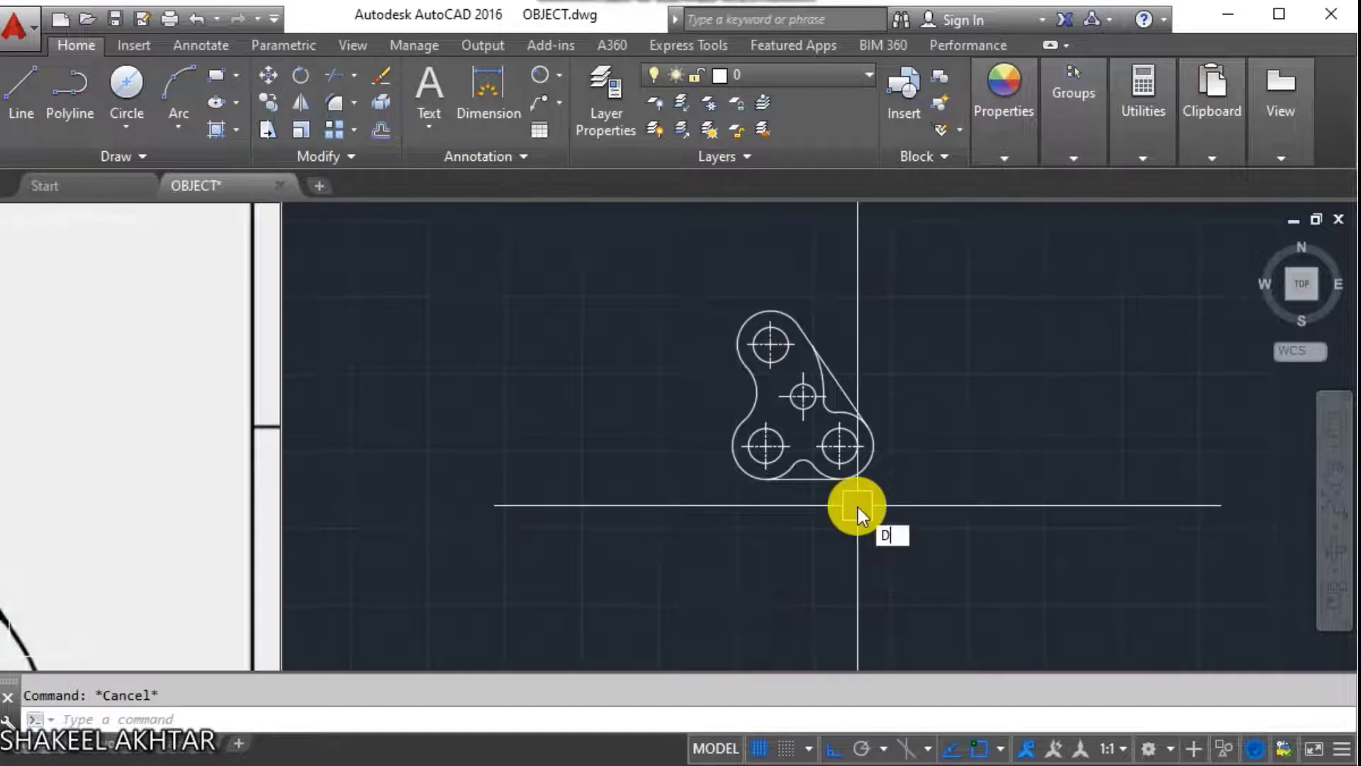
text(li)
key(Return)
scroll(746, 494, up, 4)
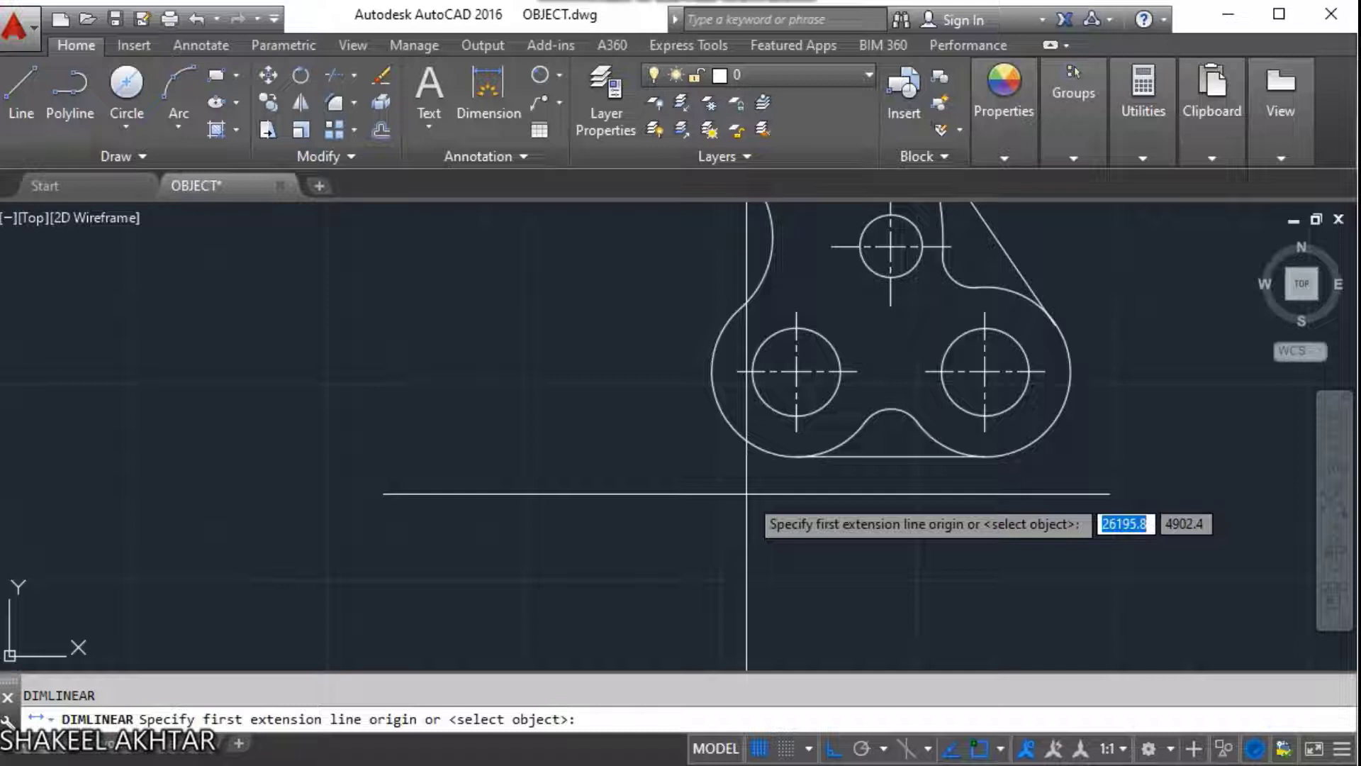
Set the Standard dimension style's extension line extend and offset values to 1.0.
key(Escape)
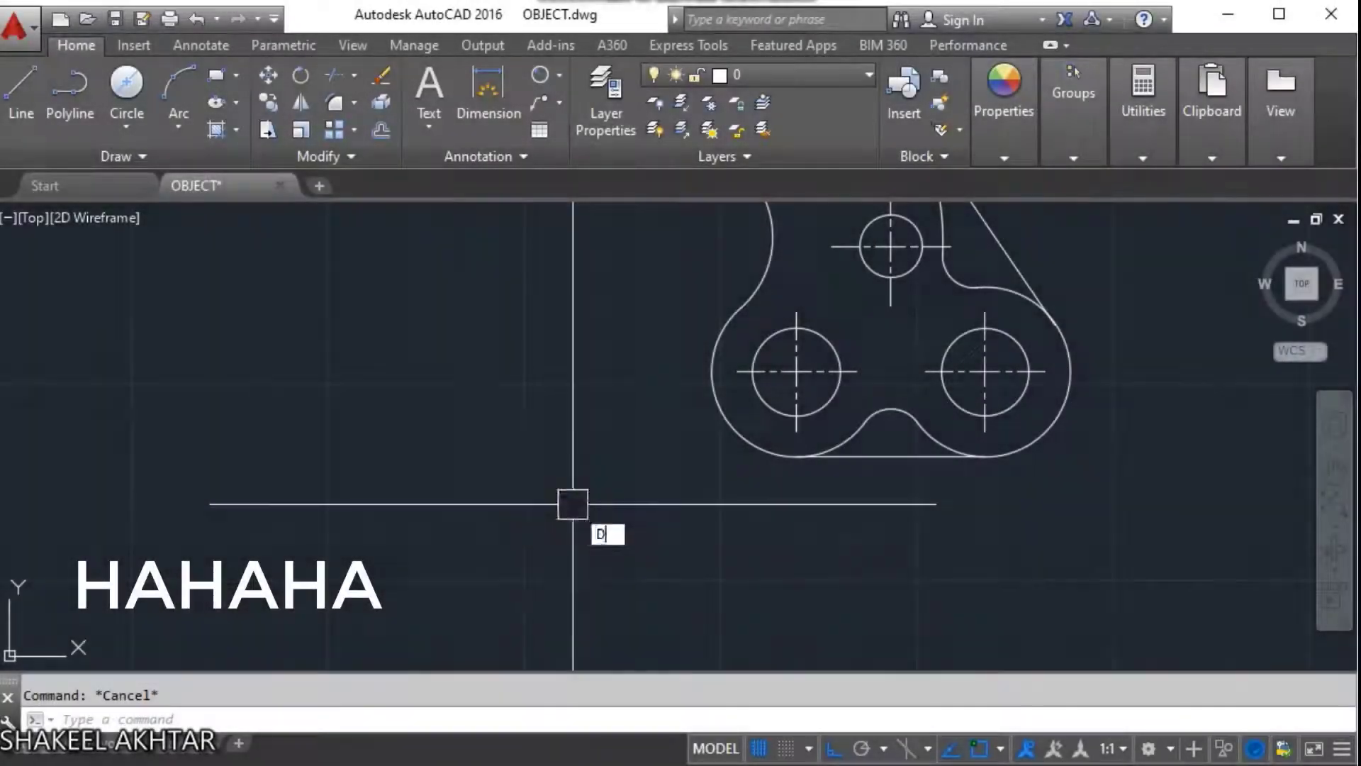
text(d)
key(Return)
click(910, 348)
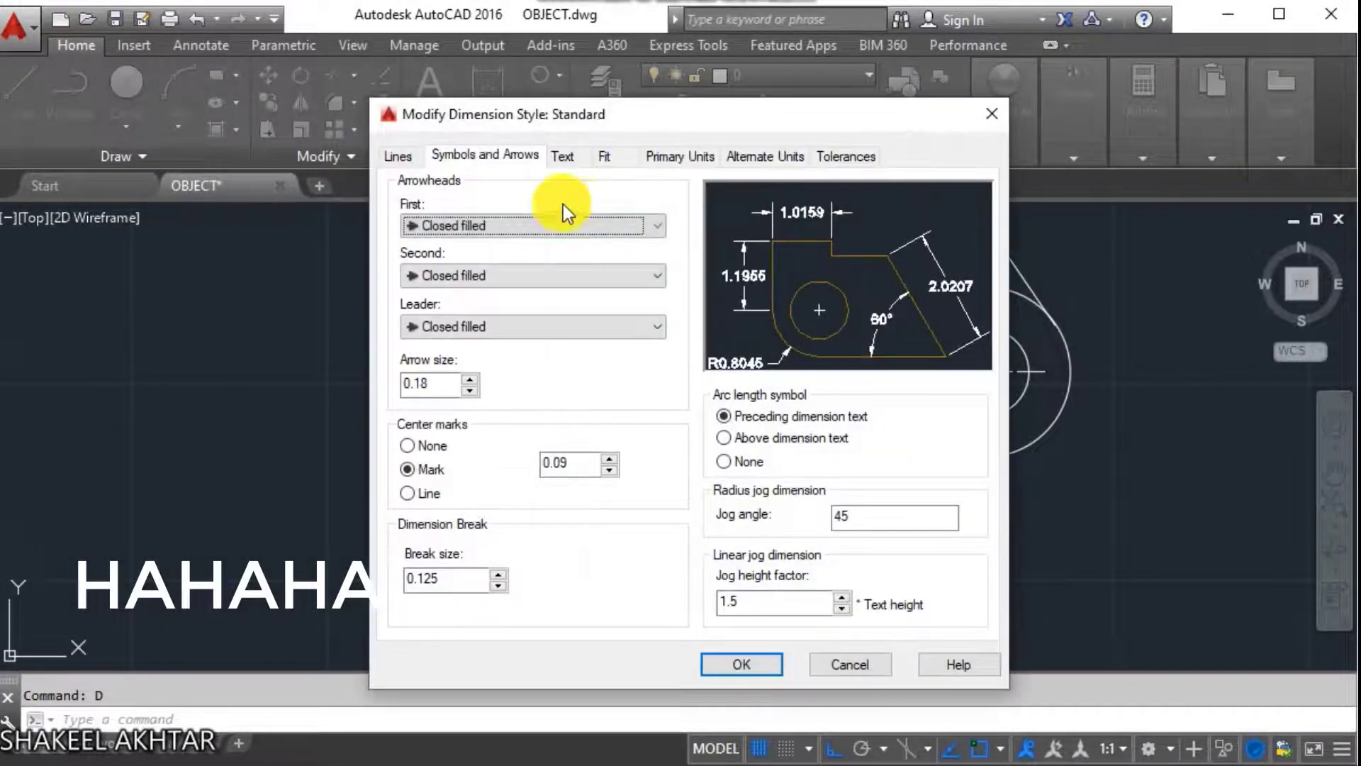
click(579, 156)
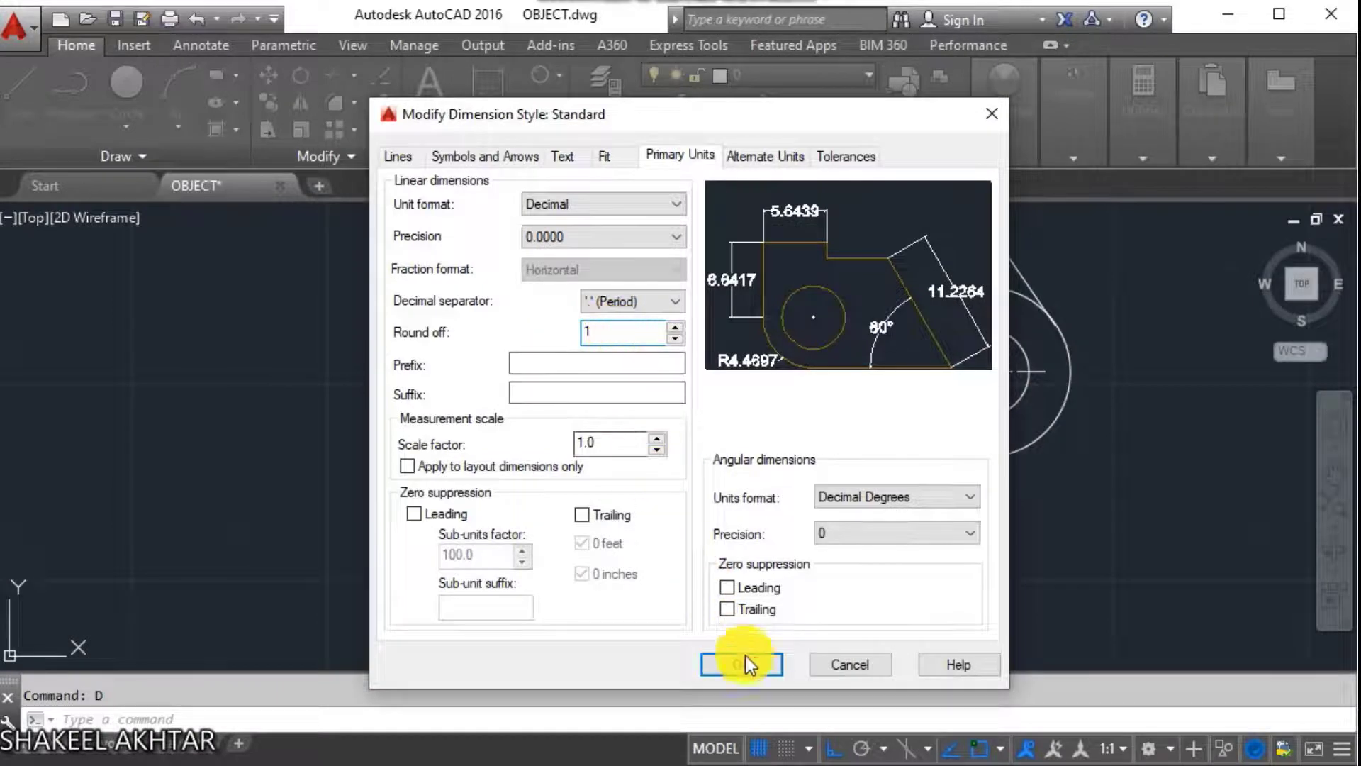
click(745, 663)
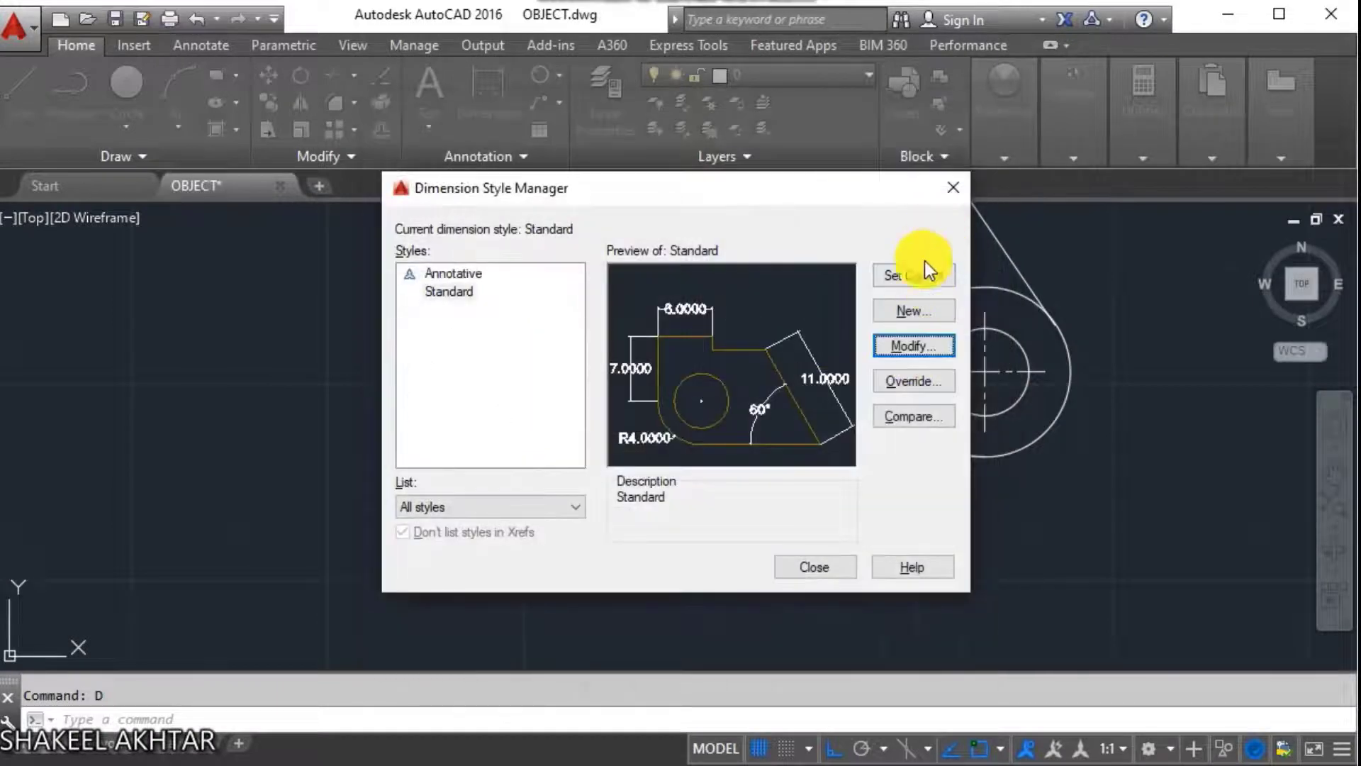
click(910, 349)
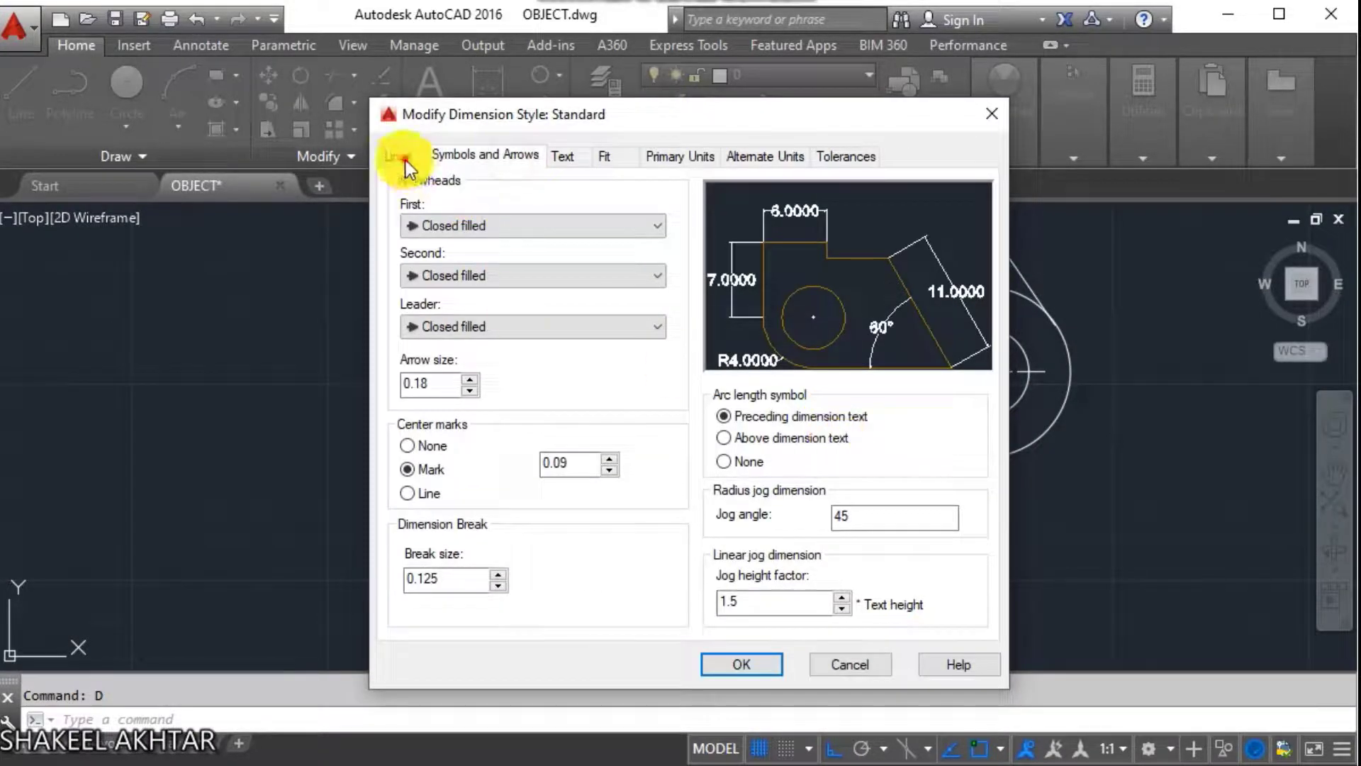
click(407, 167)
double_click(915, 429)
text(1.0)
key(Tab)
text(1)
click(756, 673)
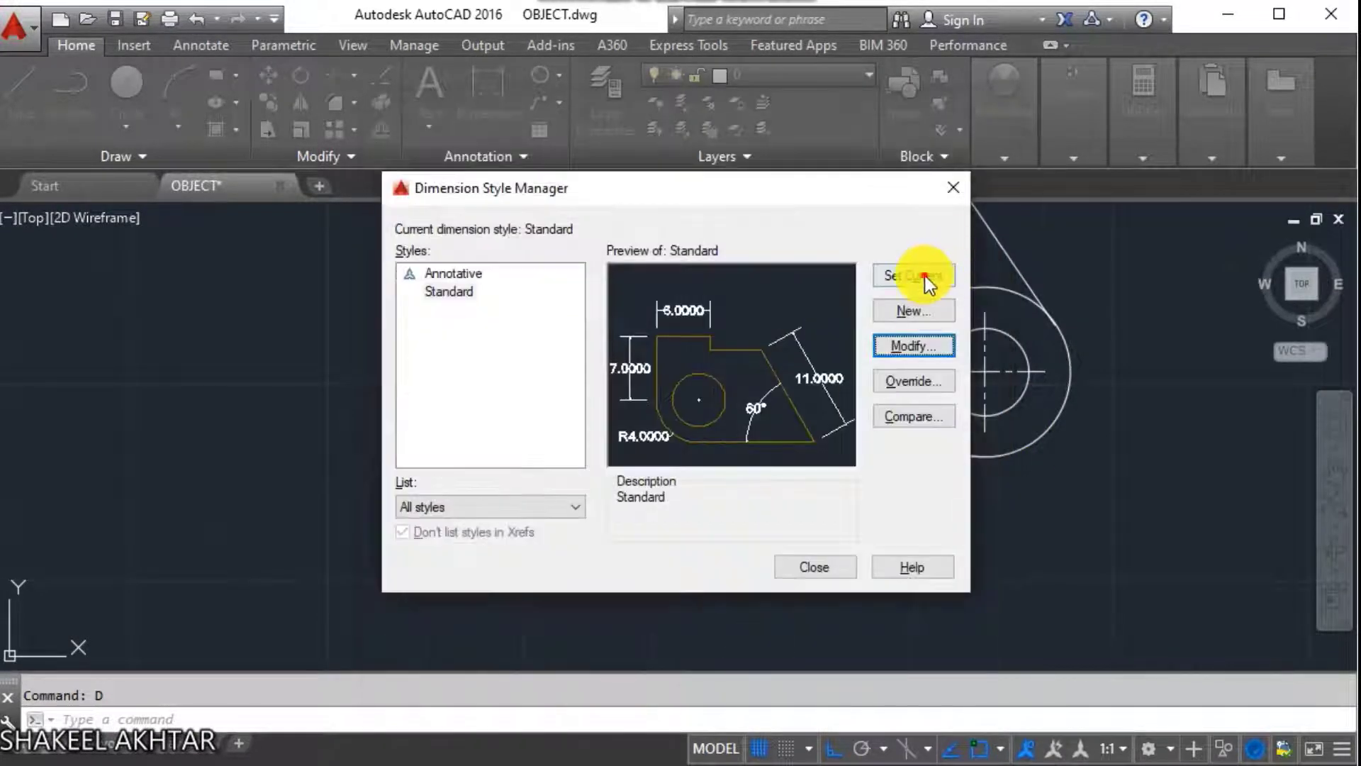
click(813, 568)
Try a linear dimension across the bottom of the left lobe, then cancel it.
text(dli)
key(Return)
scroll(821, 562, up, 3)
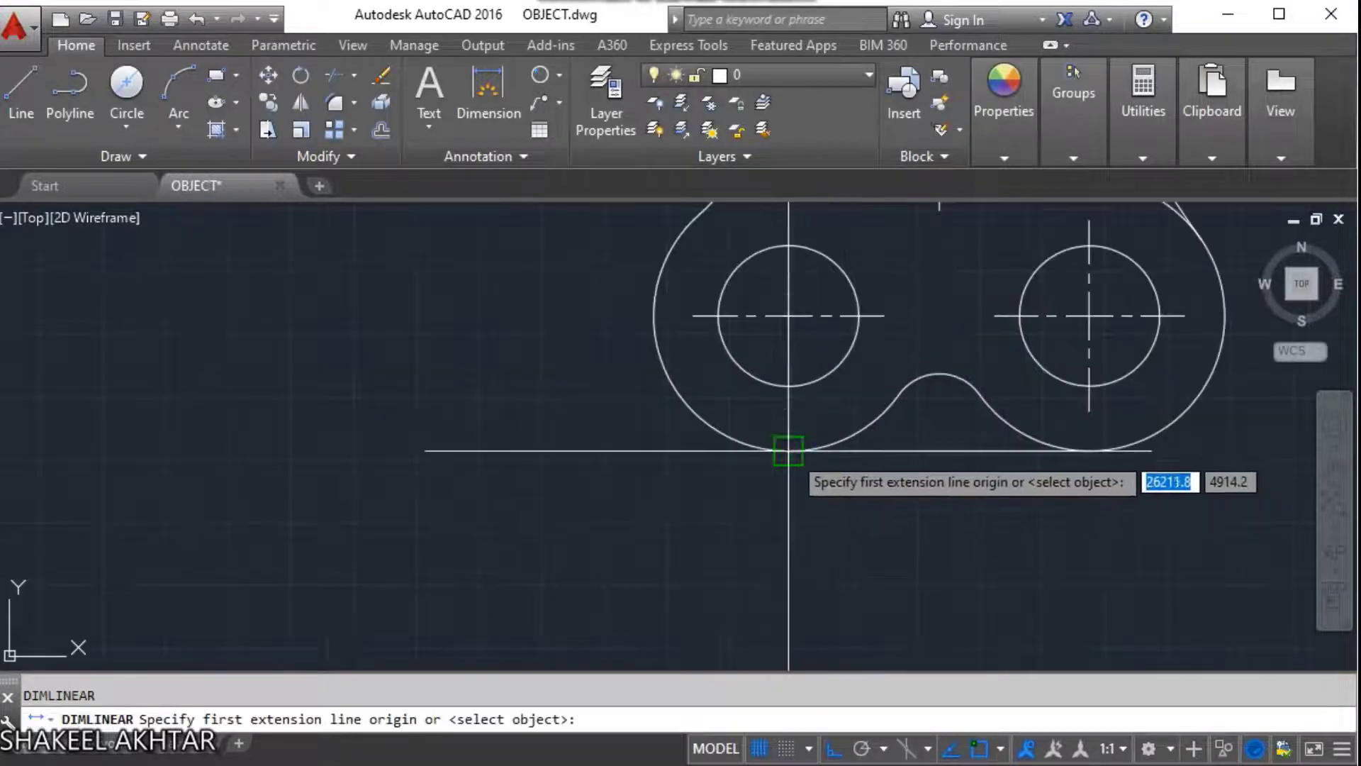
click(791, 451)
click(1090, 451)
scroll(927, 598, up, 3)
key(Escape)
scroll(602, 523, down, 3)
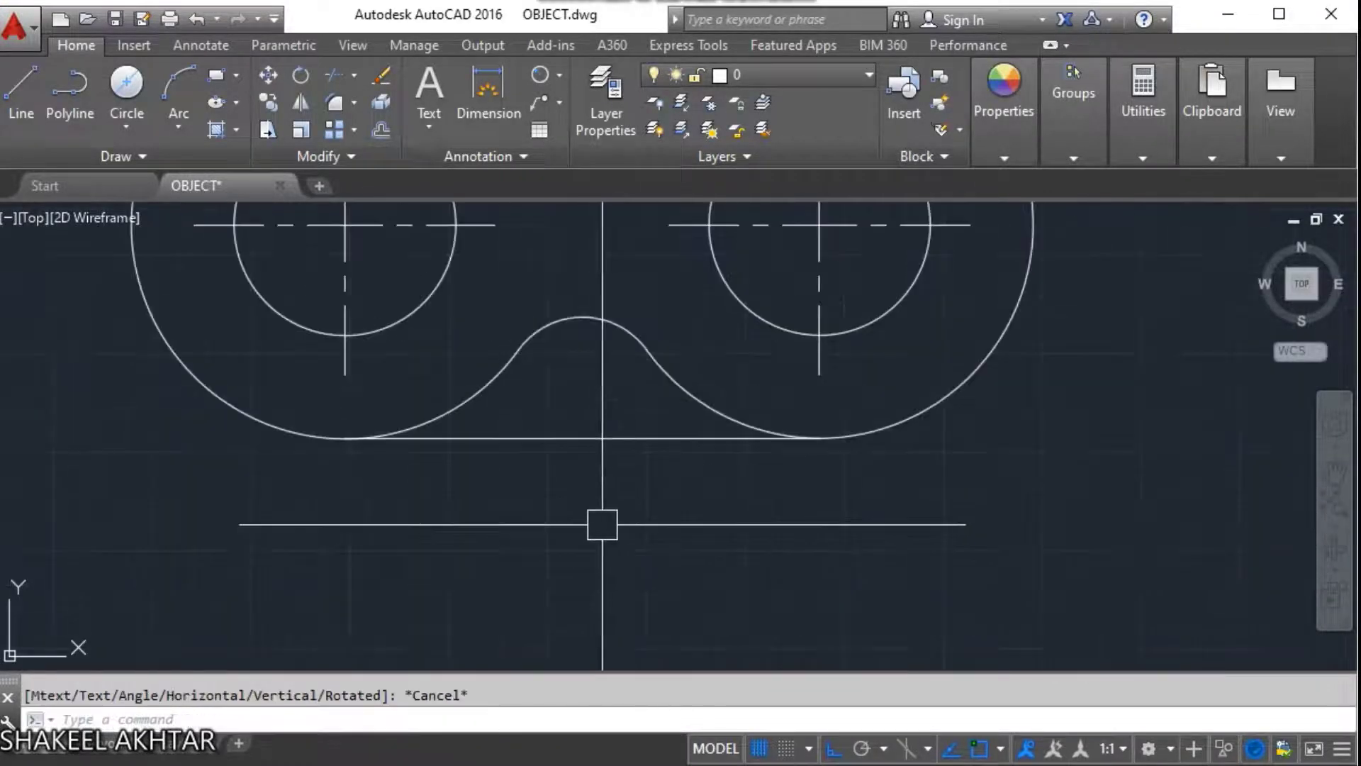
Give the Standard dimension style text height 5 and arrow size 2.
text(d)
key(Return)
click(904, 346)
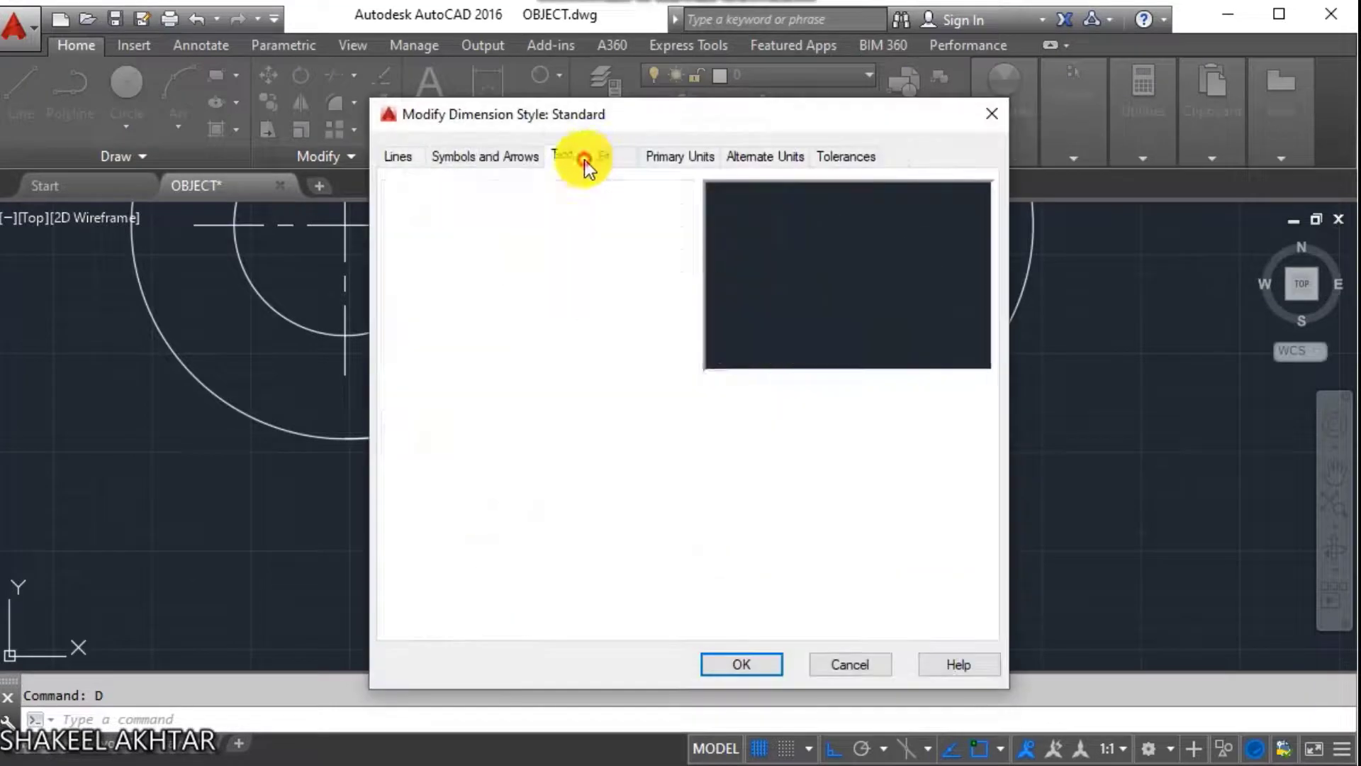
click(563, 154)
double_click(614, 321)
text(5)
click(469, 153)
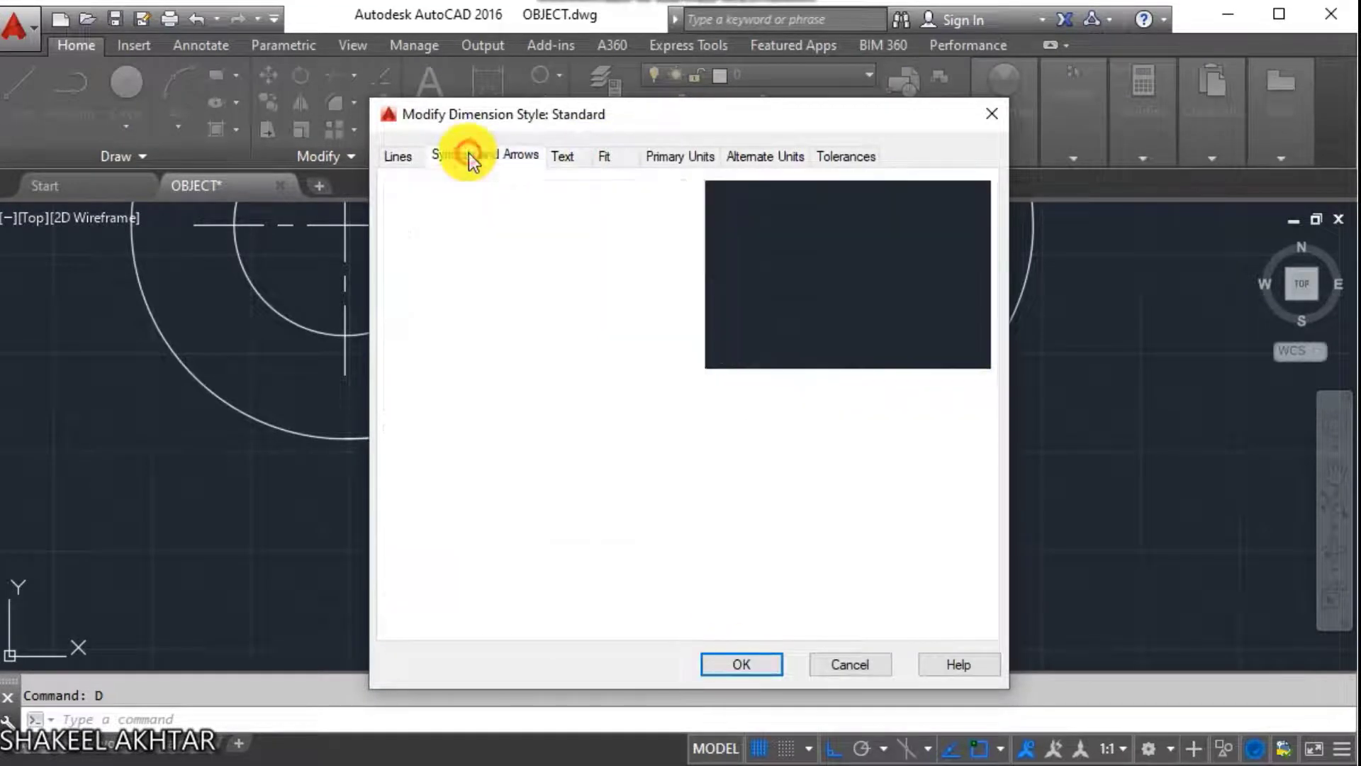
double_click(450, 383)
text(2)
Review the line, text and primary units settings, then close the style manager.
double_click(436, 382)
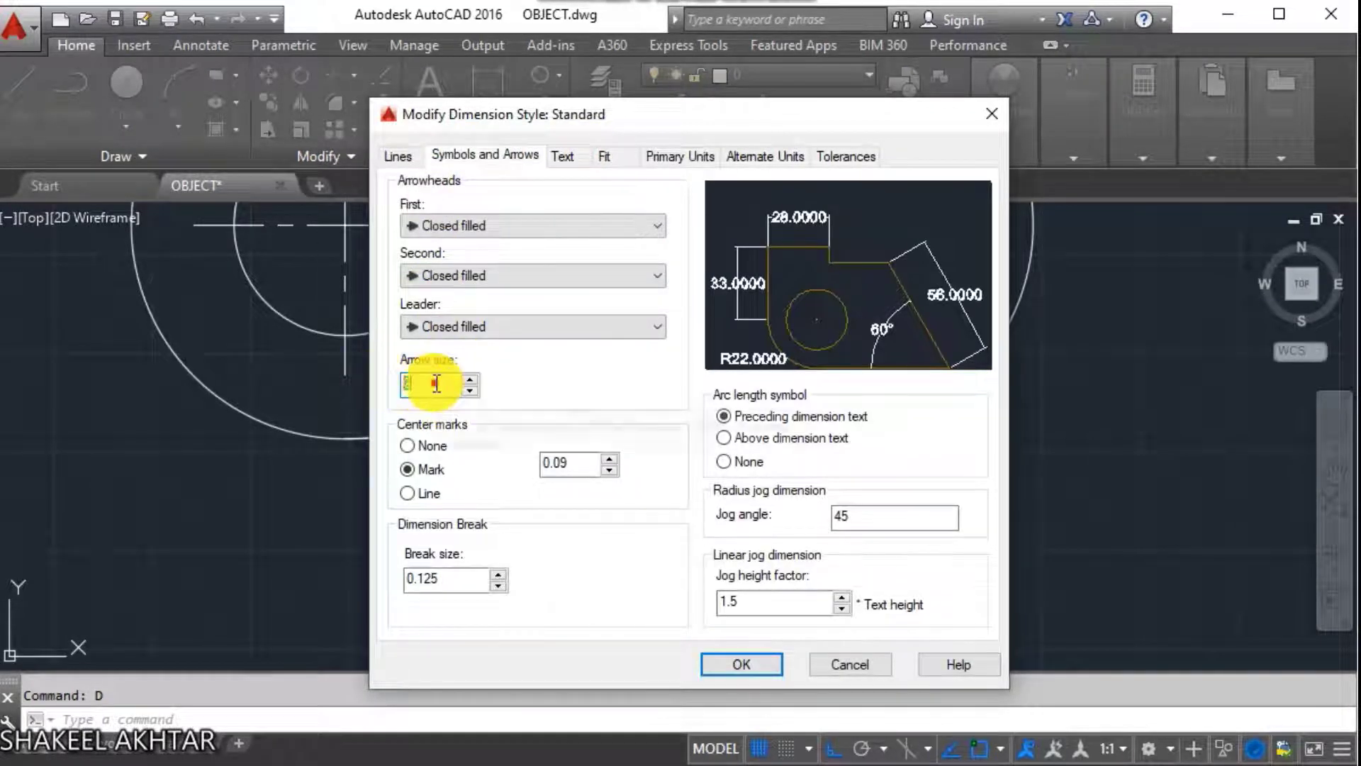
click(417, 154)
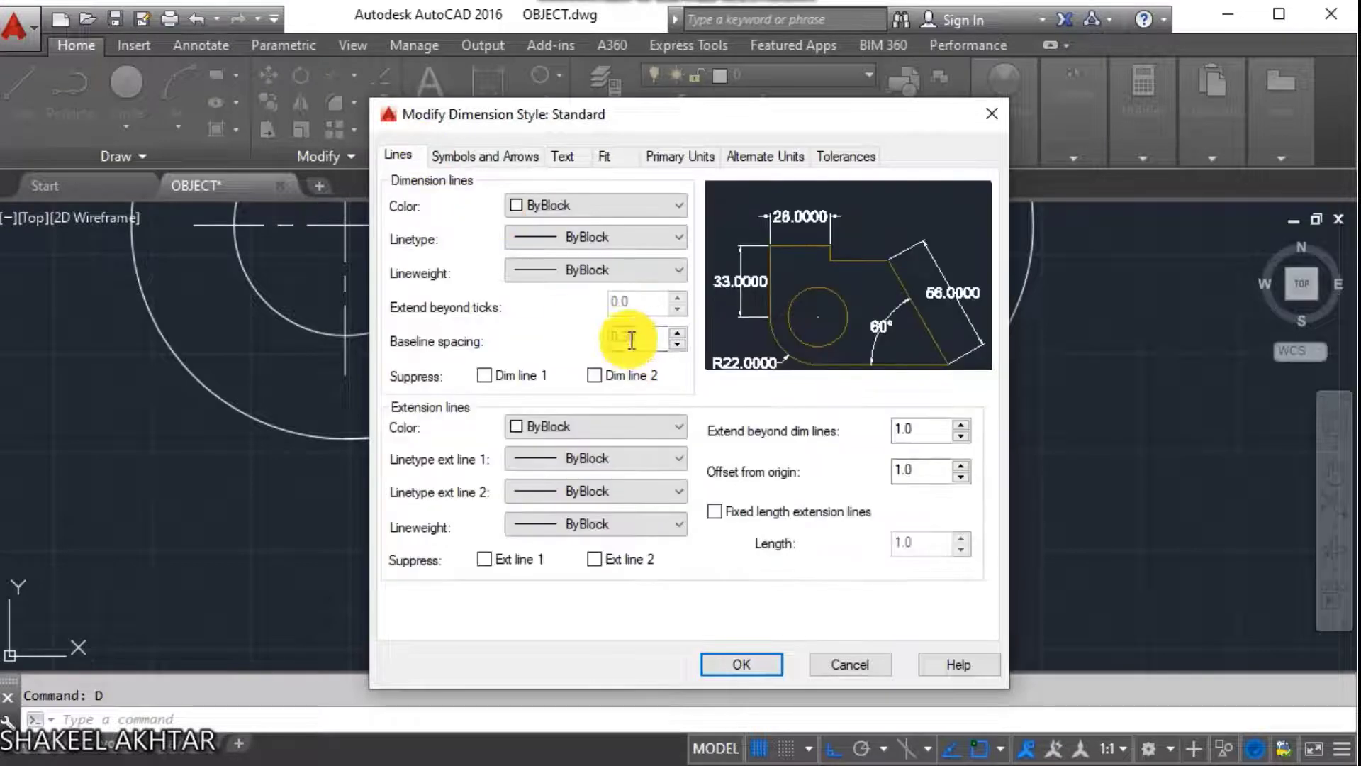
click(577, 158)
click(680, 155)
double_click(623, 332)
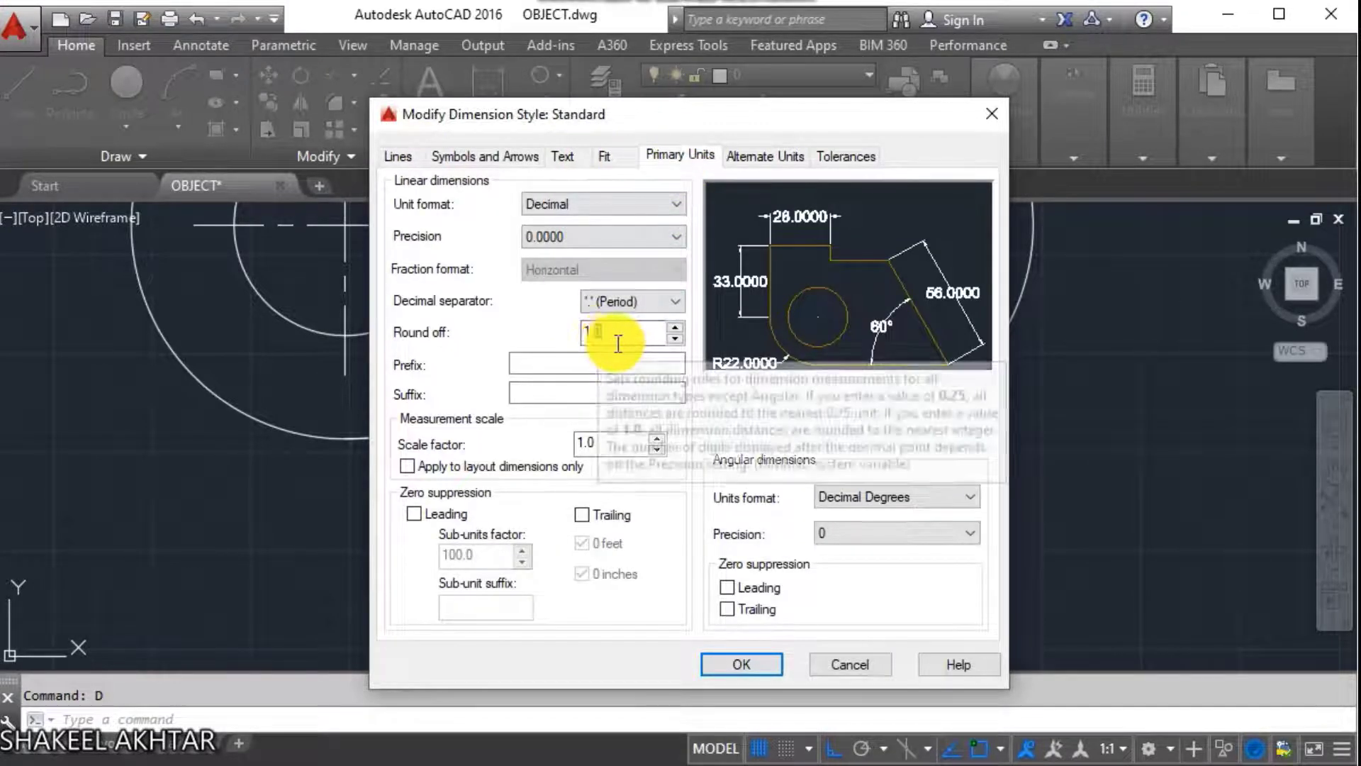
click(546, 156)
double_click(627, 317)
click(742, 664)
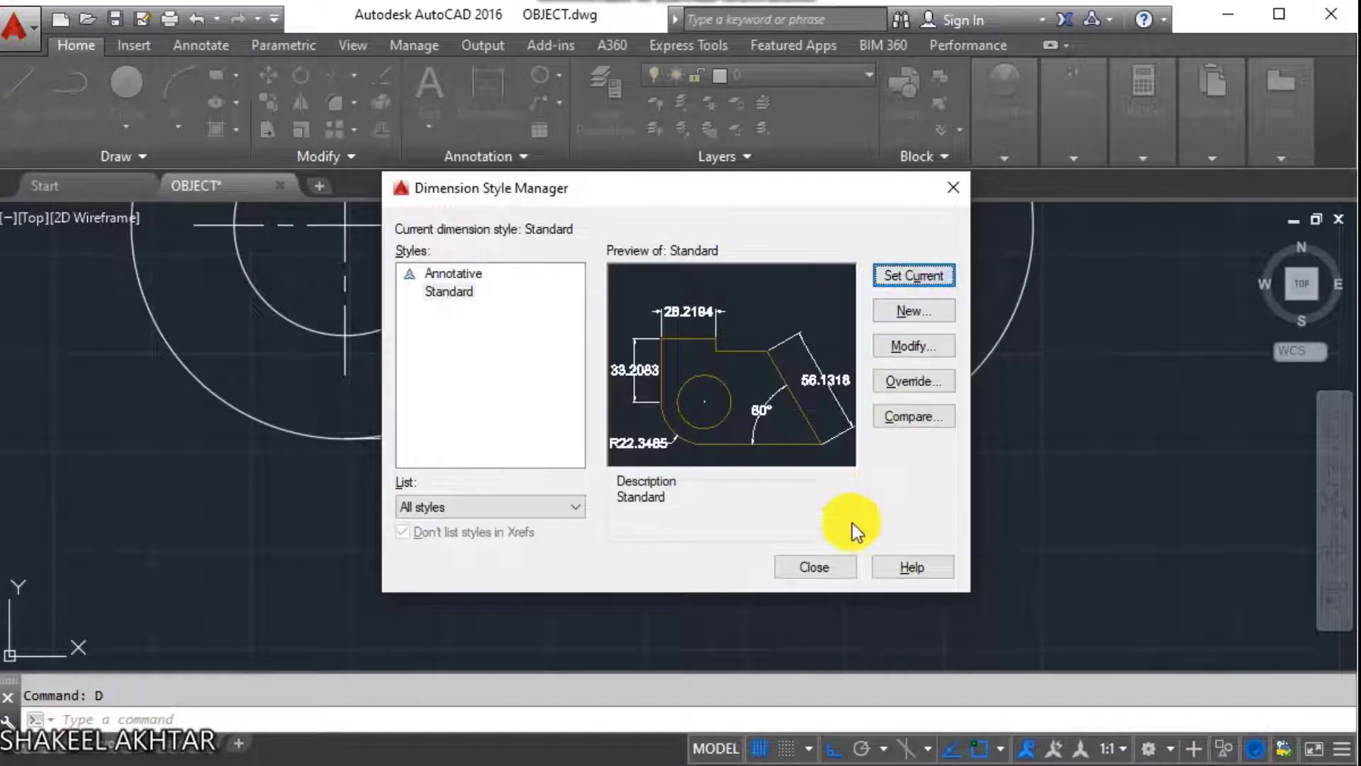
click(836, 560)
Set the Standard style's primary units precision to 0.0.
key(Return)
click(909, 346)
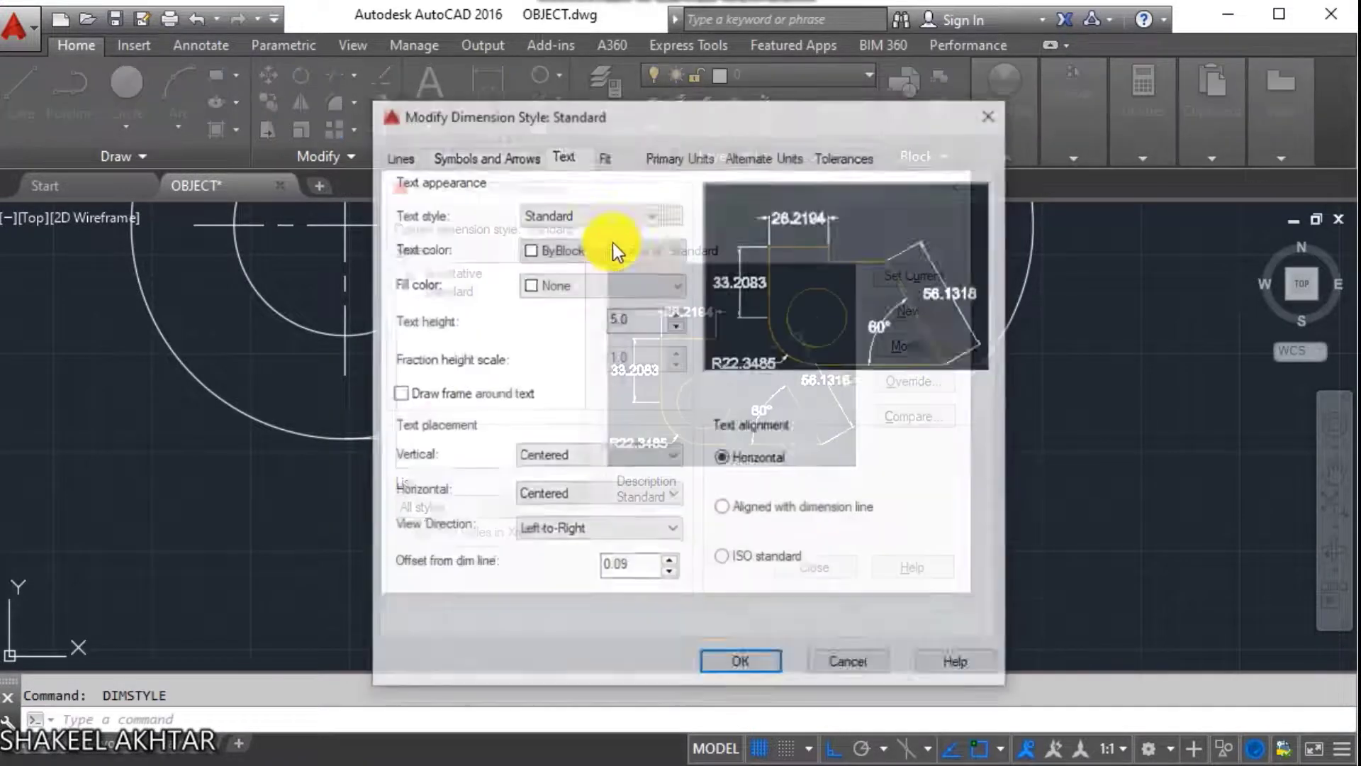
click(680, 154)
click(632, 240)
click(638, 272)
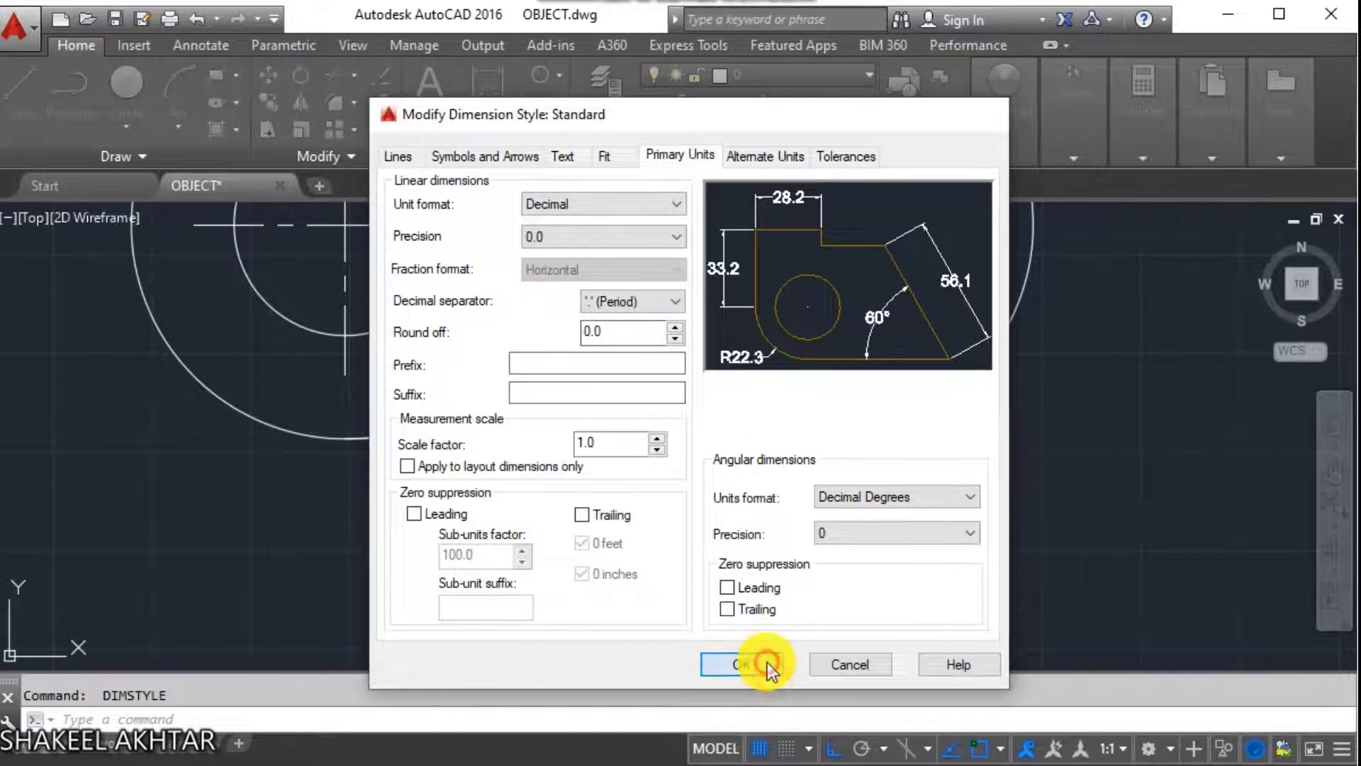
click(770, 666)
click(814, 565)
Add the 60.0 linear dimension between the lower hole centres, below the part.
text(dli)
key(Return)
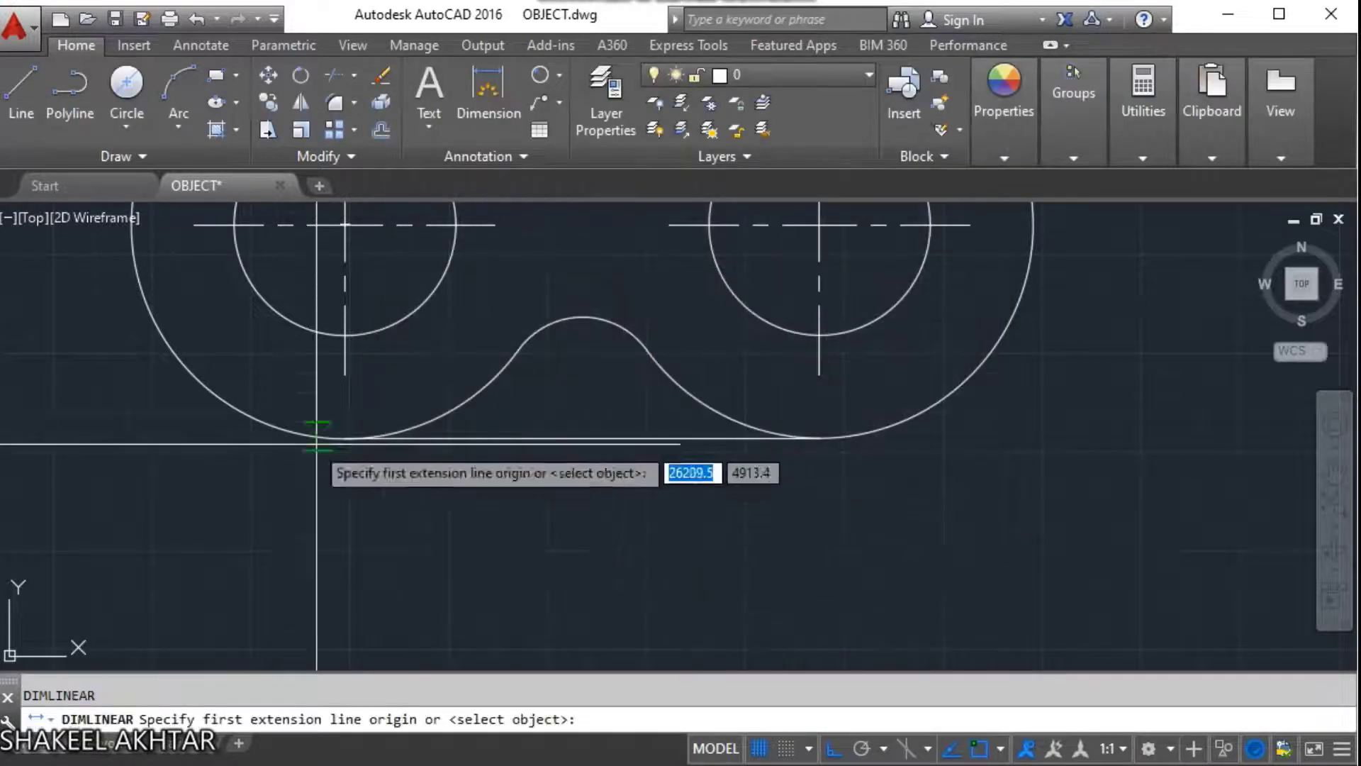
click(316, 444)
click(819, 438)
scroll(586, 509, down, 3)
click(477, 600)
key(Escape)
Add the 82.0 linear dimension from the lower hole to the top hole, left of the part.
text(D)
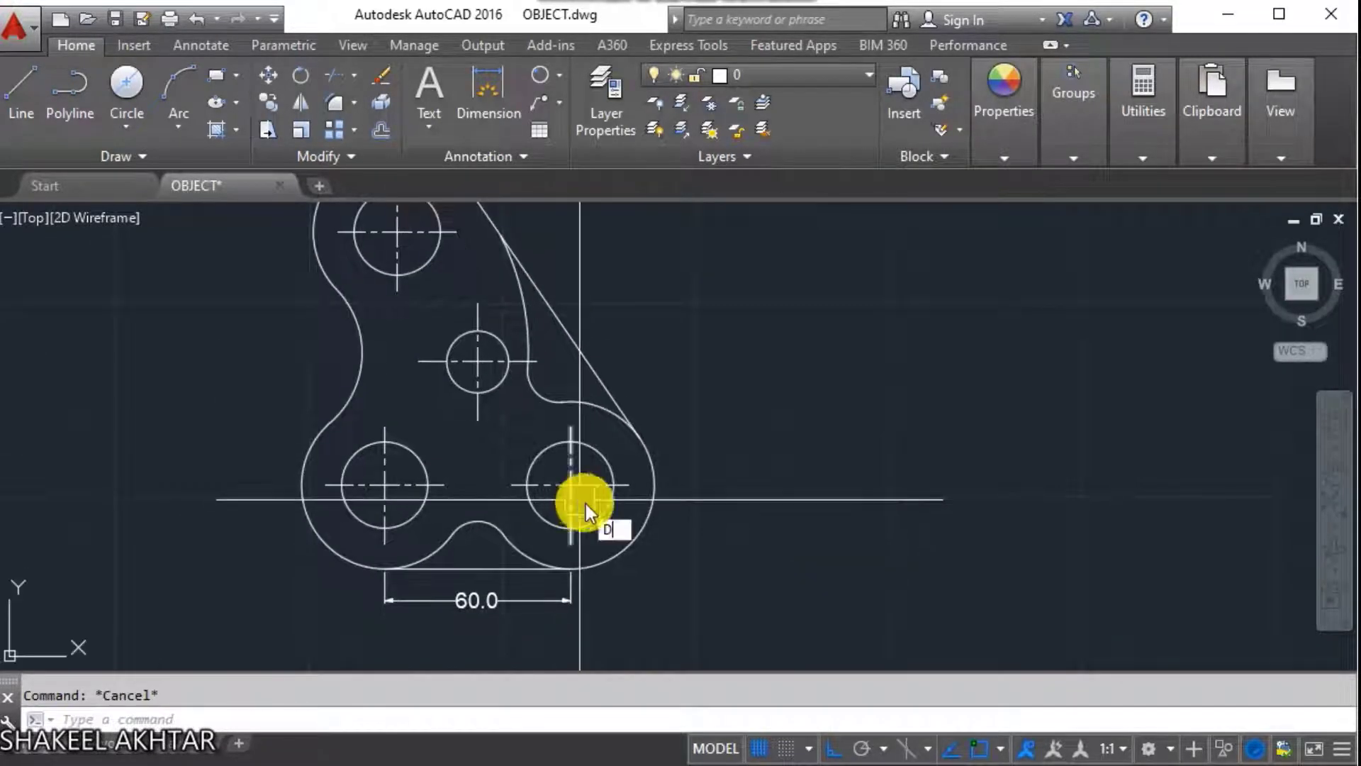
text(li)
key(Return)
click(385, 490)
scroll(279, 389, up, 2)
scroll(456, 440, up, 2)
click(584, 287)
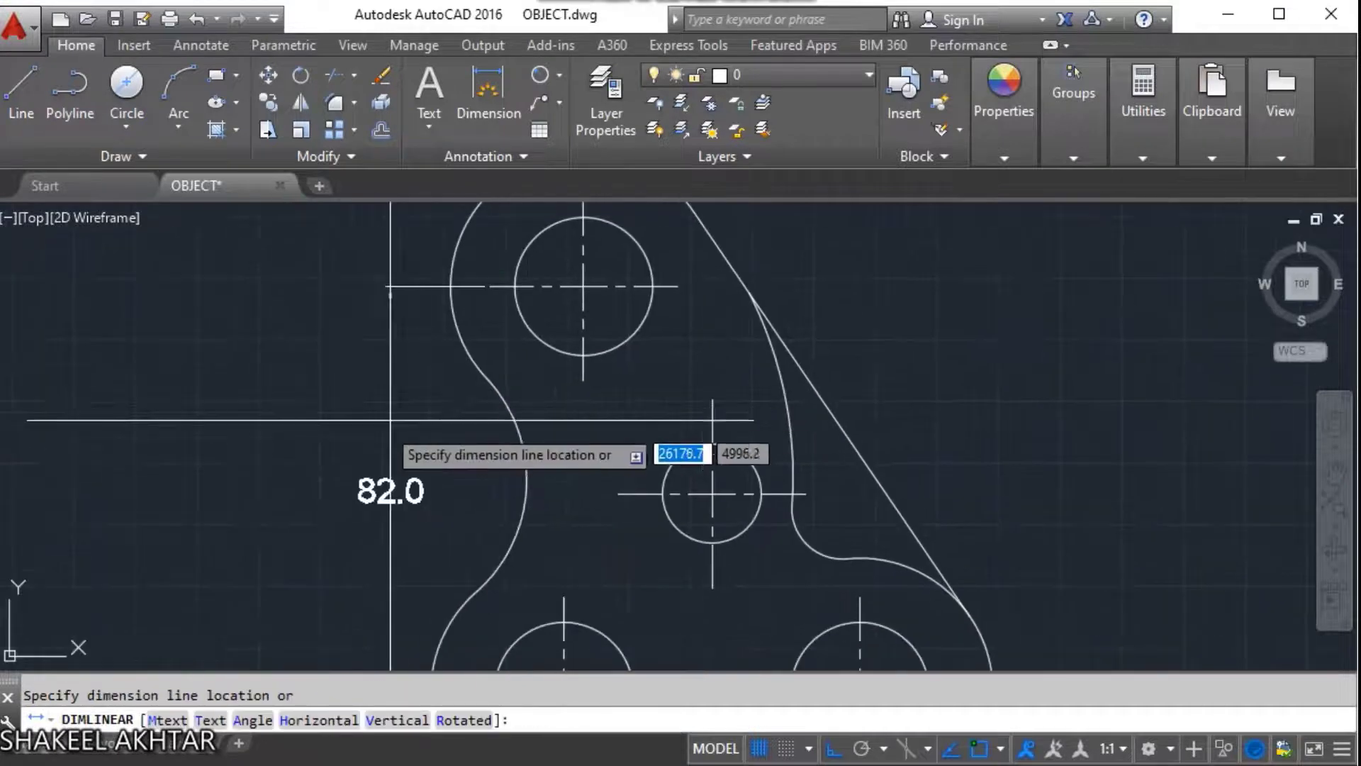
scroll(389, 419, down, 3)
click(359, 410)
scroll(531, 234, up, 4)
Add the 56.0 linear dimension from the top hole to the lower-right hole.
key(Return)
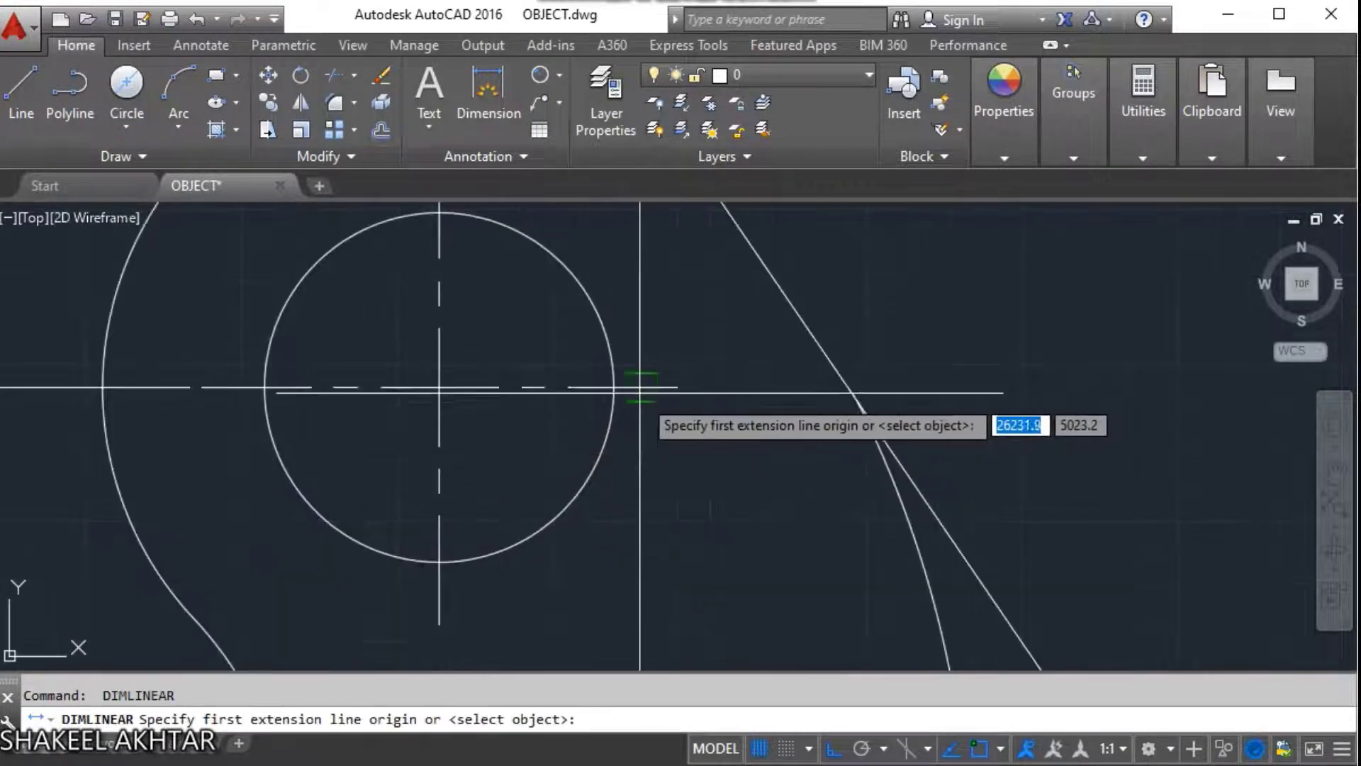
click(640, 387)
scroll(642, 316, down, 3)
key(Escape)
key(Return)
click(642, 316)
scroll(597, 453, up, 3)
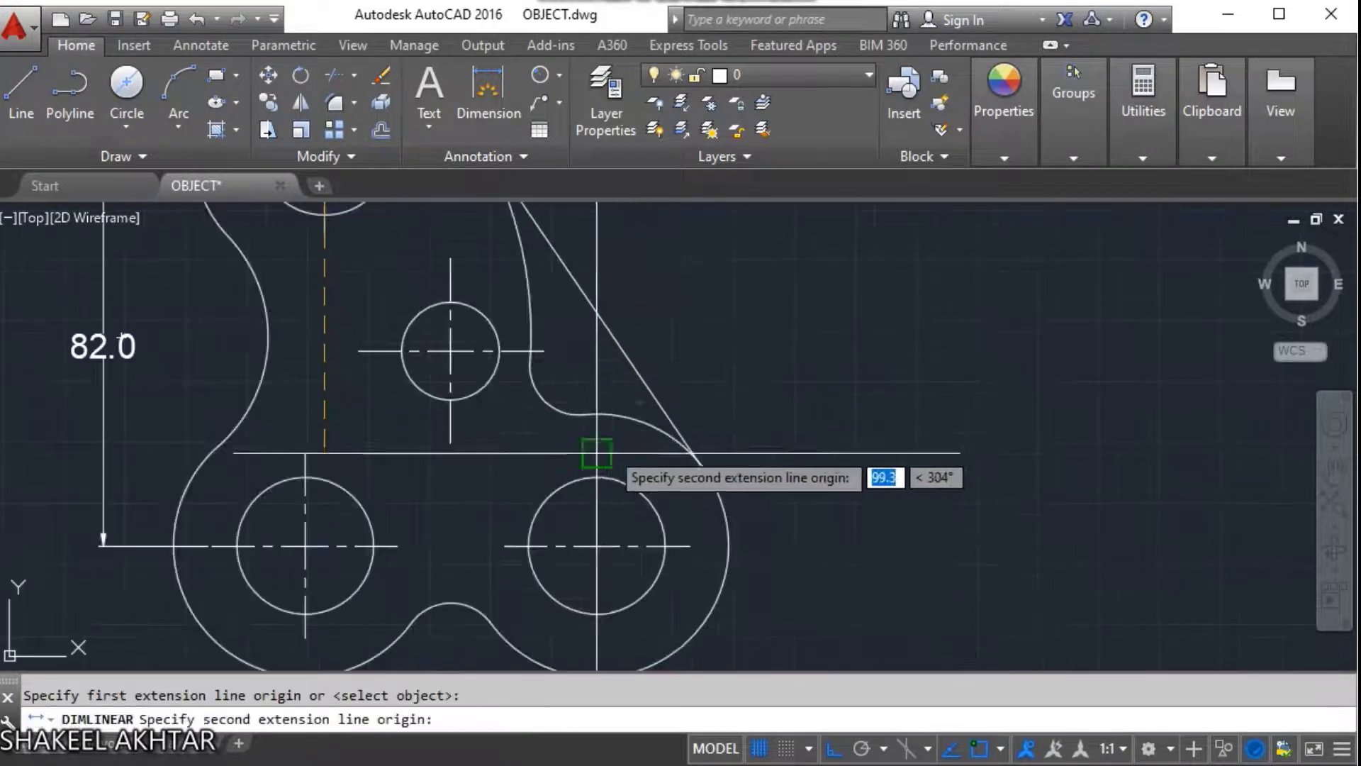
click(597, 454)
scroll(597, 454, down, 3)
click(497, 397)
scroll(497, 397, up, 3)
scroll(454, 270, up, 2)
click(477, 291)
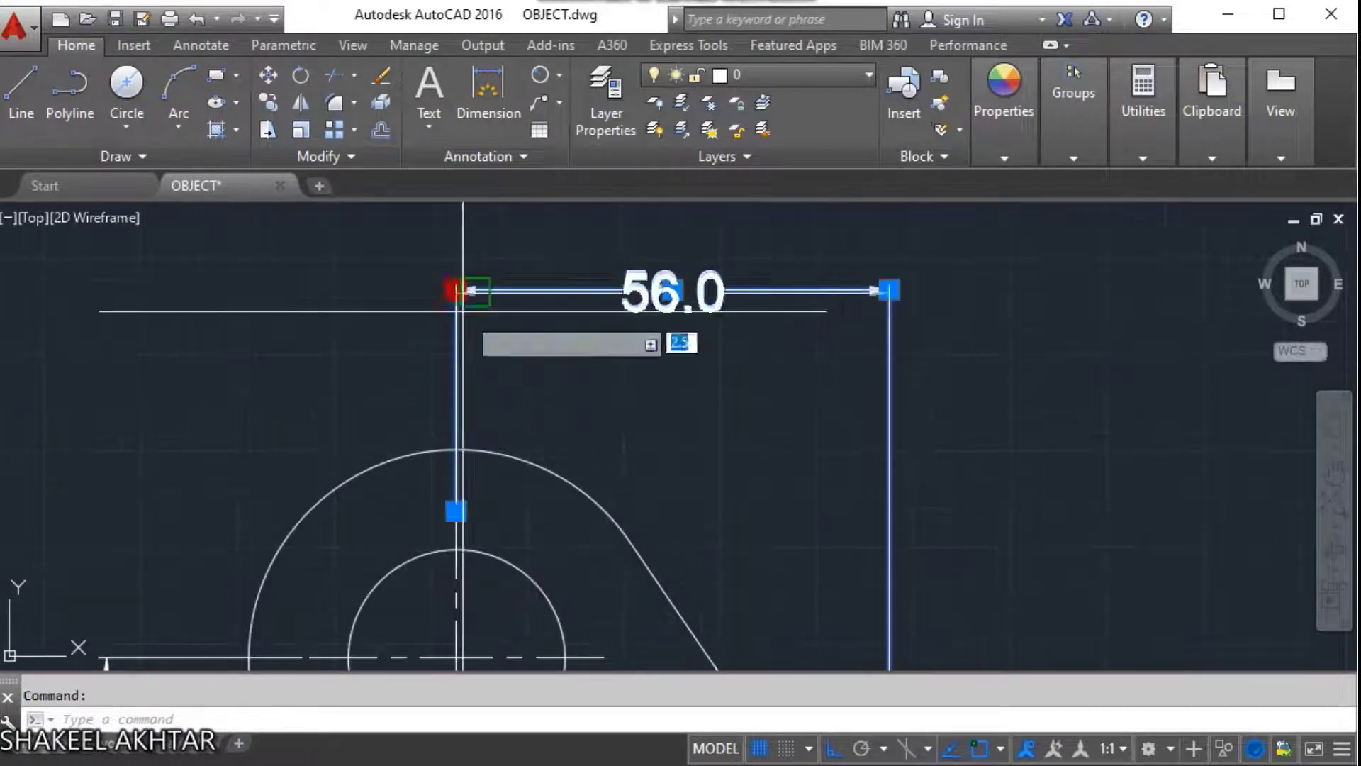
key(Escape)
Open the leader options and cancel the accidental leader command.
scroll(462, 310, down, 3)
scroll(504, 313, up, 3)
click(559, 103)
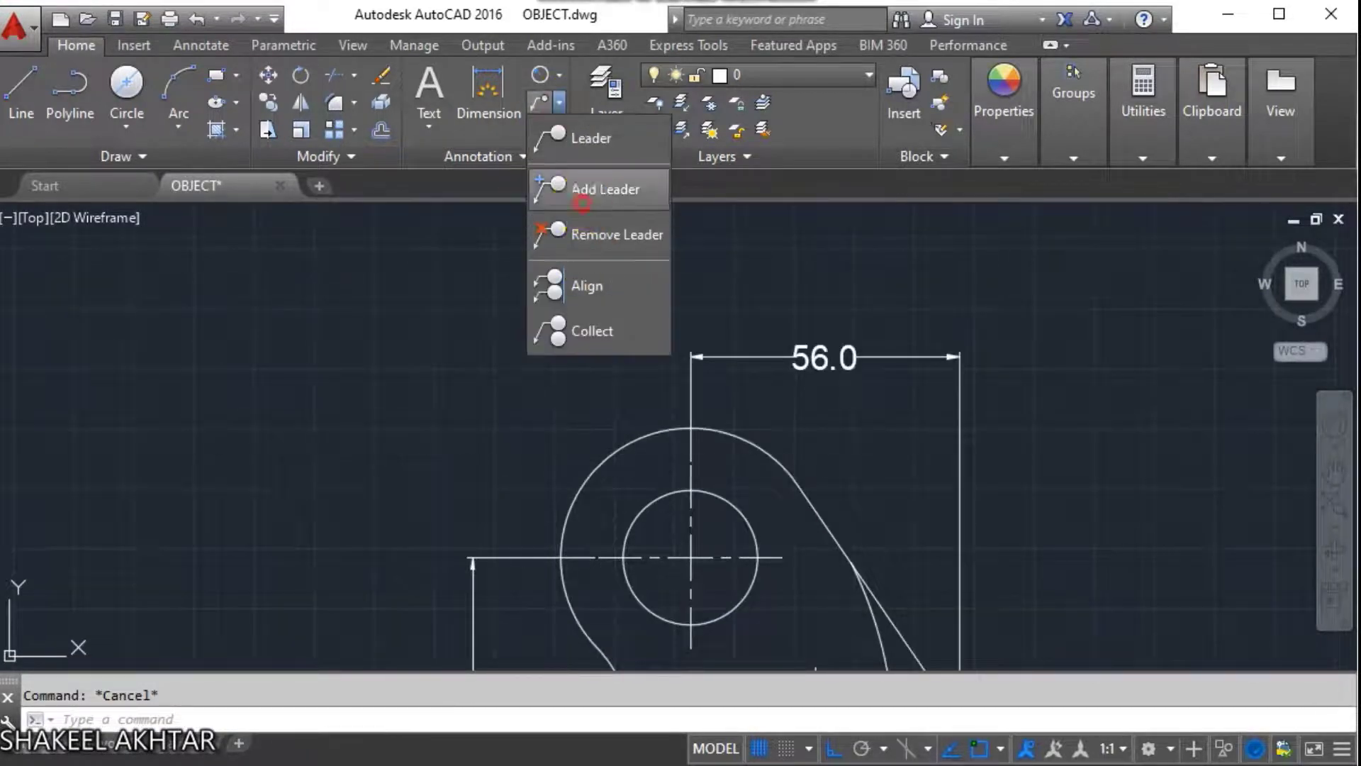
click(581, 204)
key(Escape)
Add R27.0 radius dimensions to the lower-left and lower-right lobe arcs.
click(560, 74)
click(574, 315)
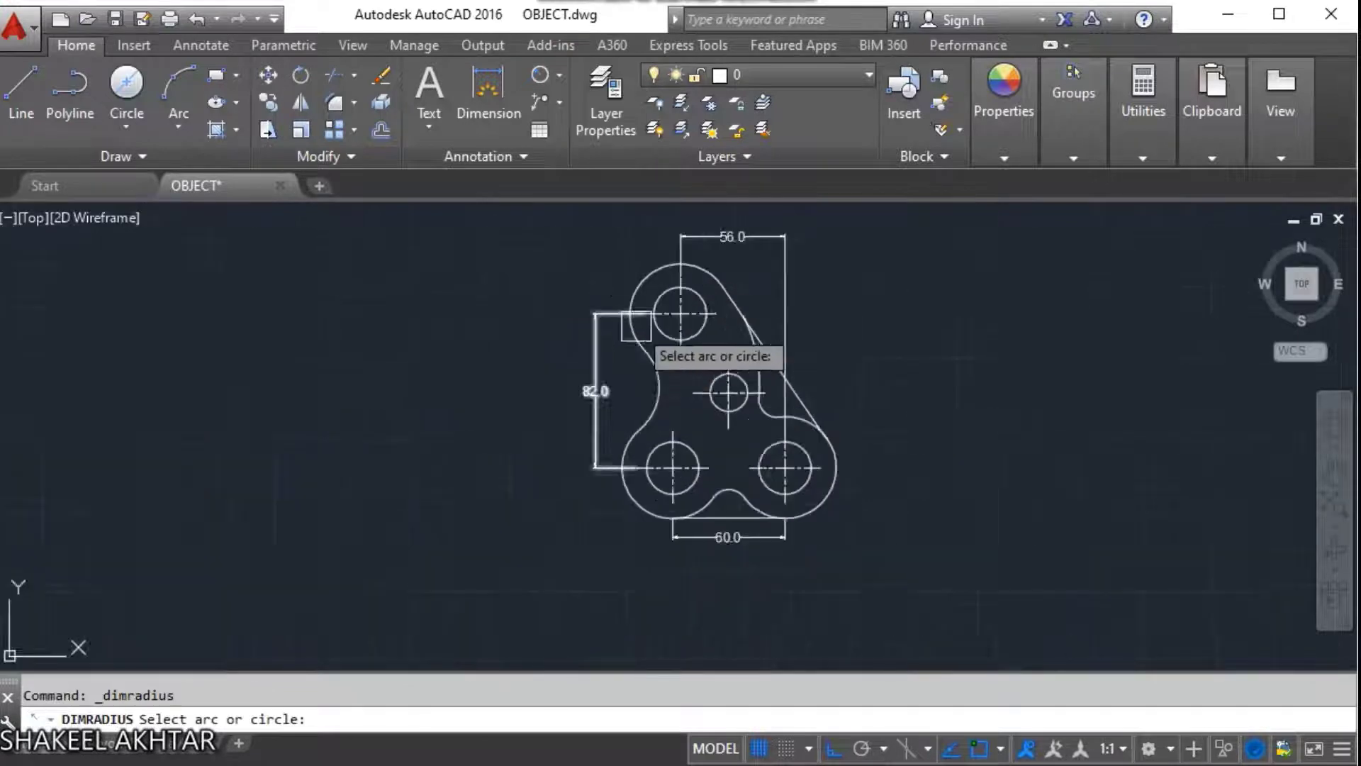
click(561, 539)
scroll(582, 457, down, 2)
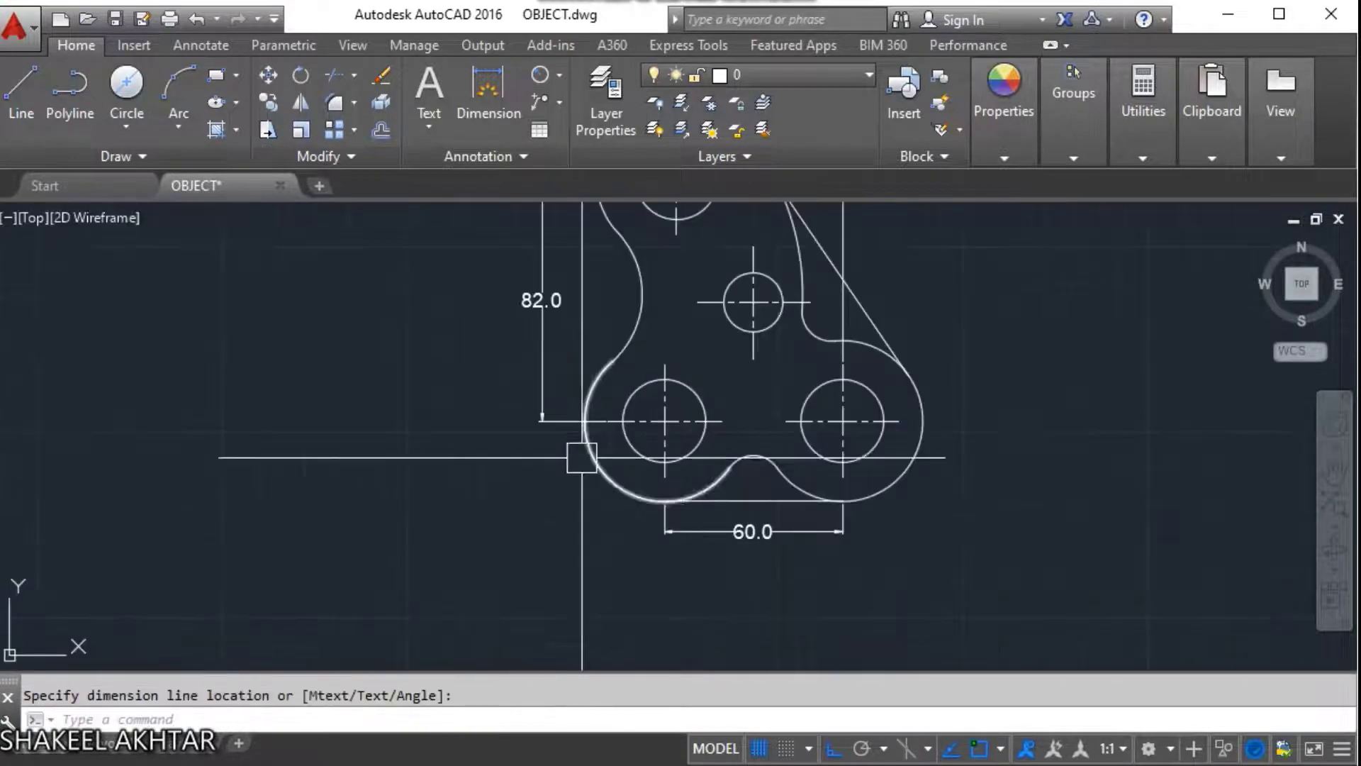
click(560, 537)
key(Return)
scroll(611, 529, up, 2)
click(610, 528)
scroll(564, 461, down, 3)
middle_drag(563, 460, 743, 548)
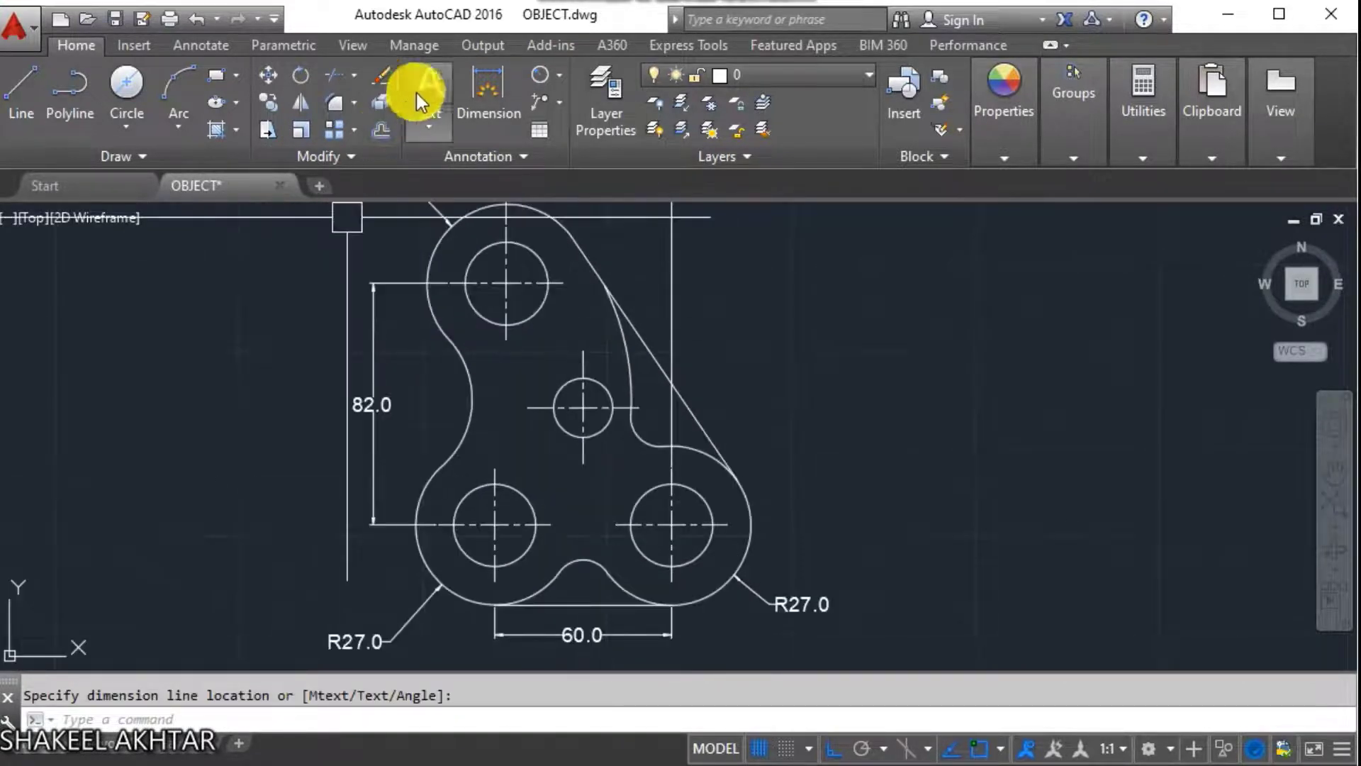
Add a Ø28.0 diameter dimension to the lower-left hole, placed below it.
click(557, 78)
click(567, 343)
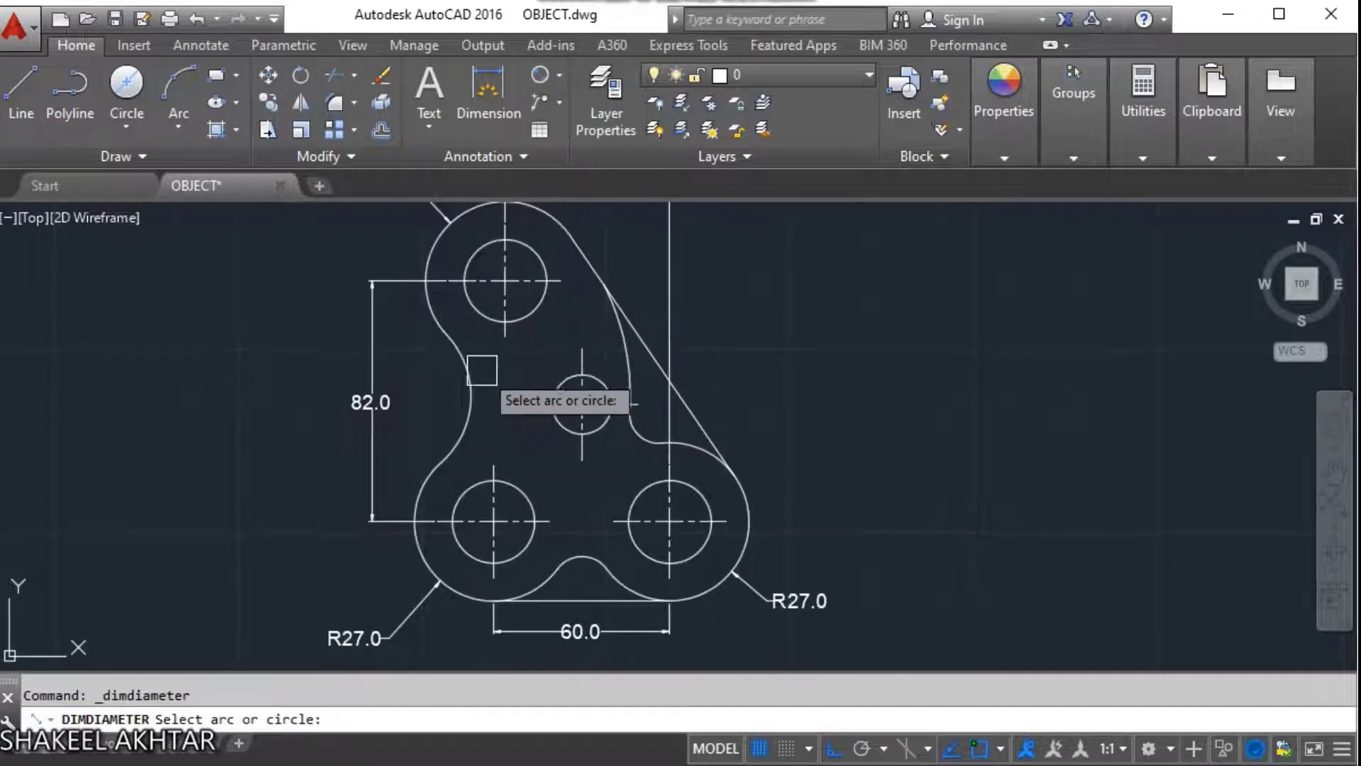
scroll(497, 372, up, 2)
click(505, 352)
scroll(461, 560, up, 1)
click(326, 547)
scroll(326, 548, up, 2)
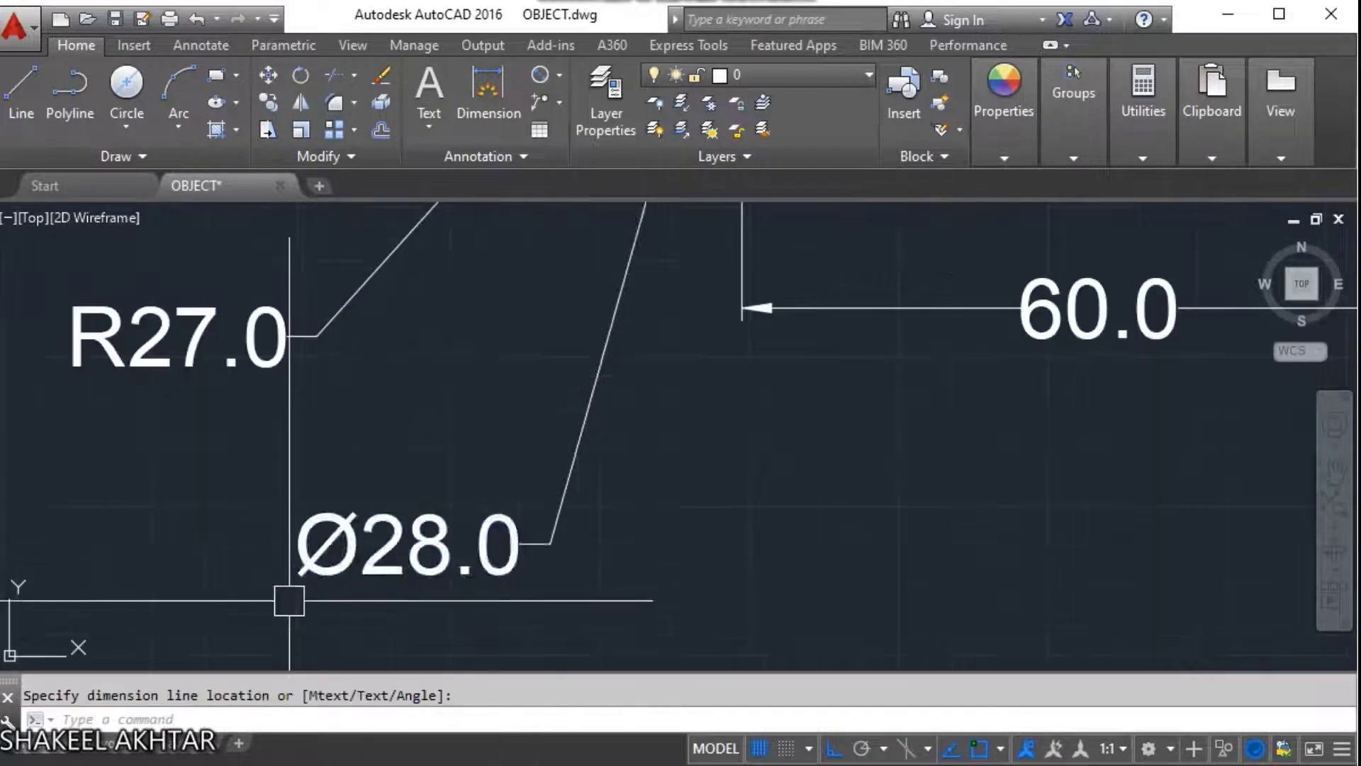
key(Escape)
scroll(386, 549, down, 3)
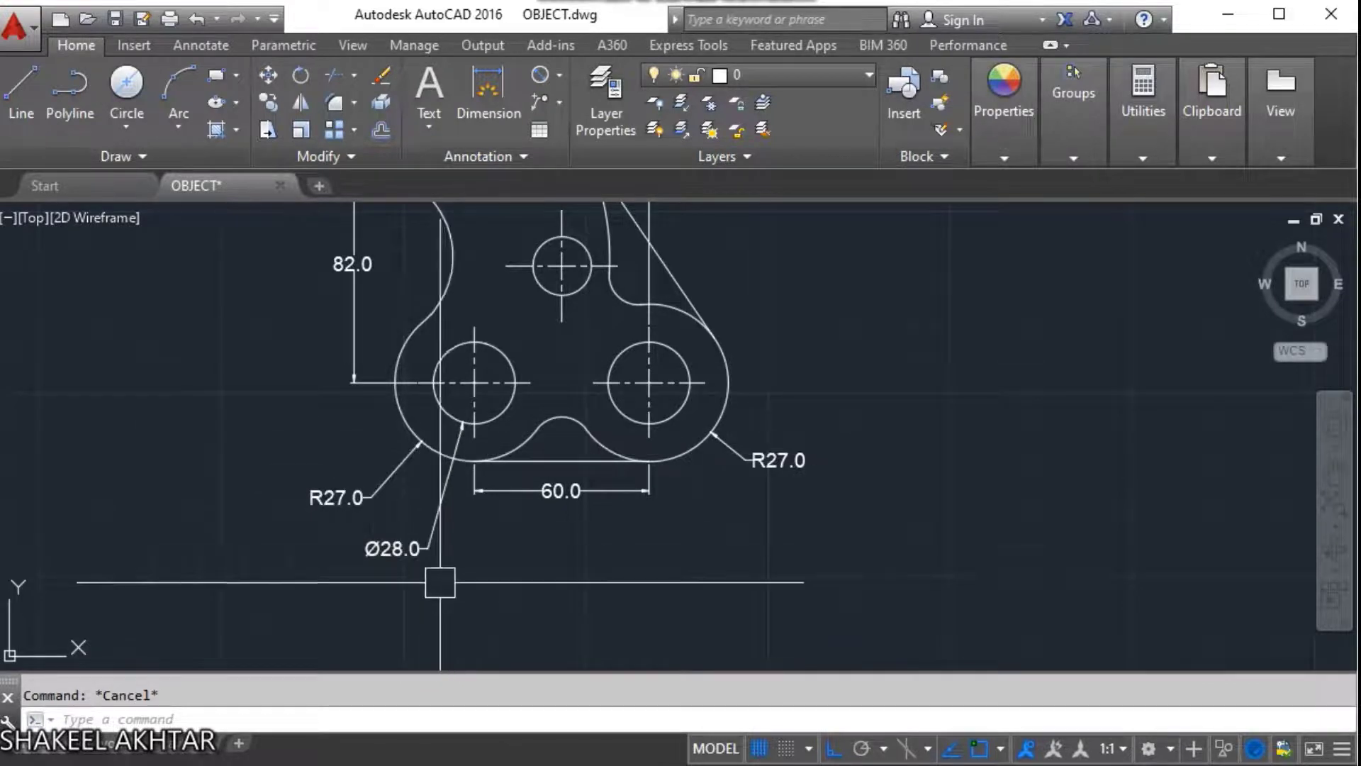
Select the lower-right and top holes to check them, then clear the selection.
middle_drag(450, 453, 558, 416)
scroll(559, 415, up, 2)
scroll(567, 426, down, 2)
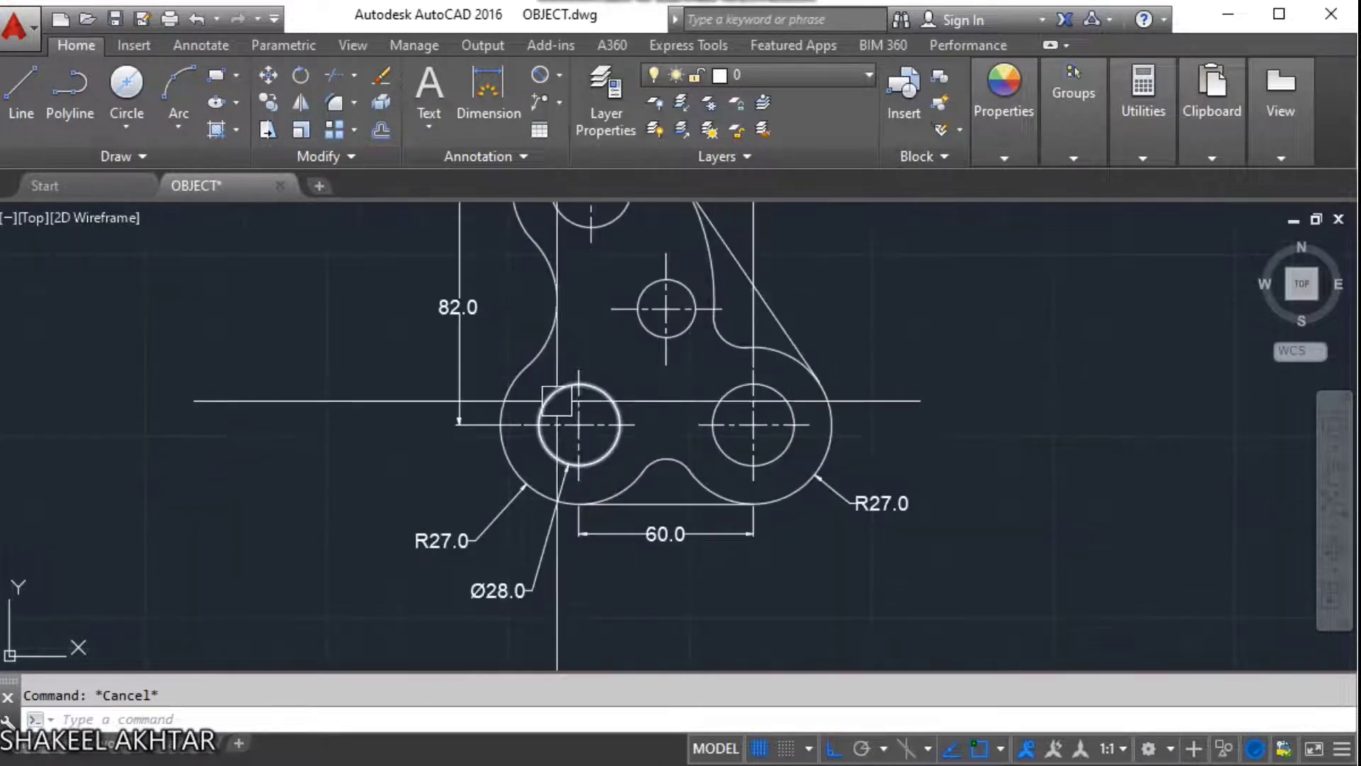
click(708, 415)
middle_drag(631, 227, 638, 319)
click(631, 314)
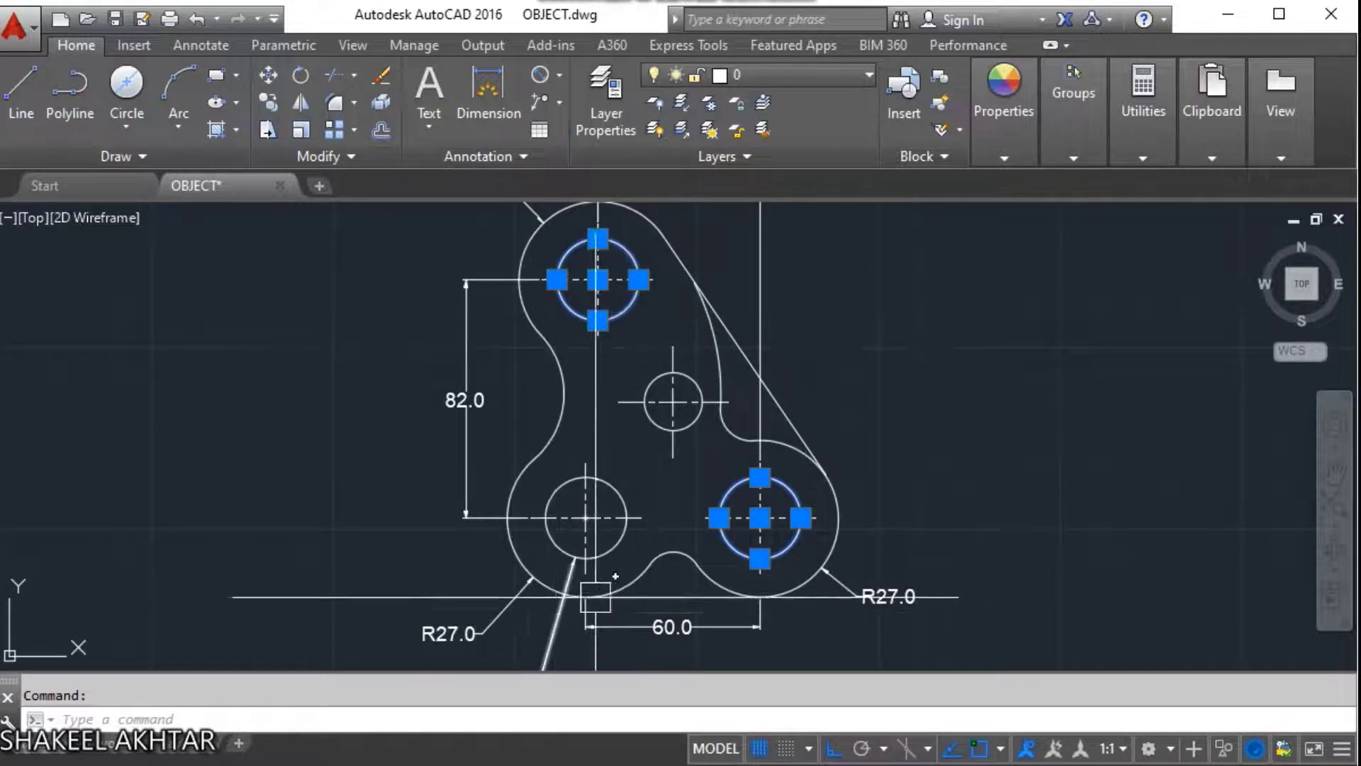
middle_drag(597, 590, 595, 503)
key(Escape)
scroll(482, 575, up, 5)
Edit the Ø28.0 label to add a '3X' prefix for the three holes.
click(478, 552)
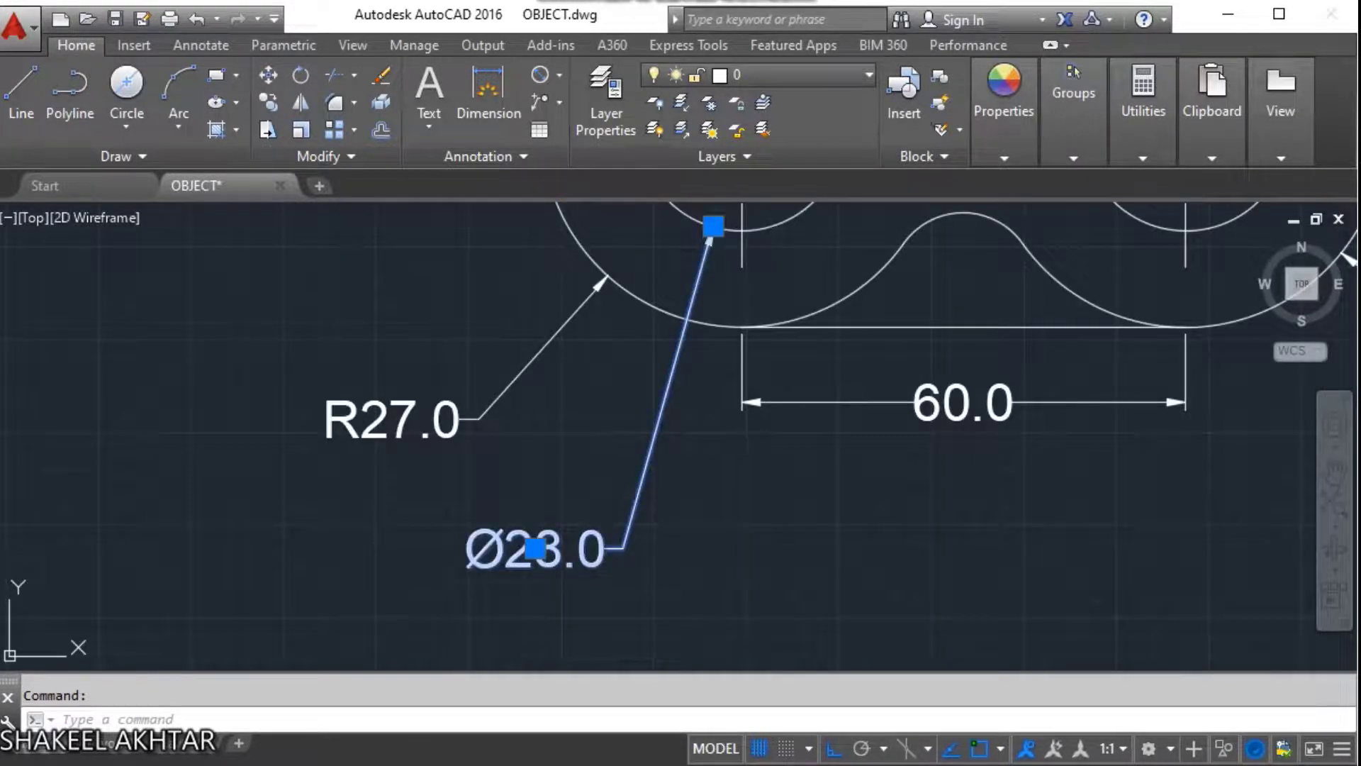
double_click(482, 560)
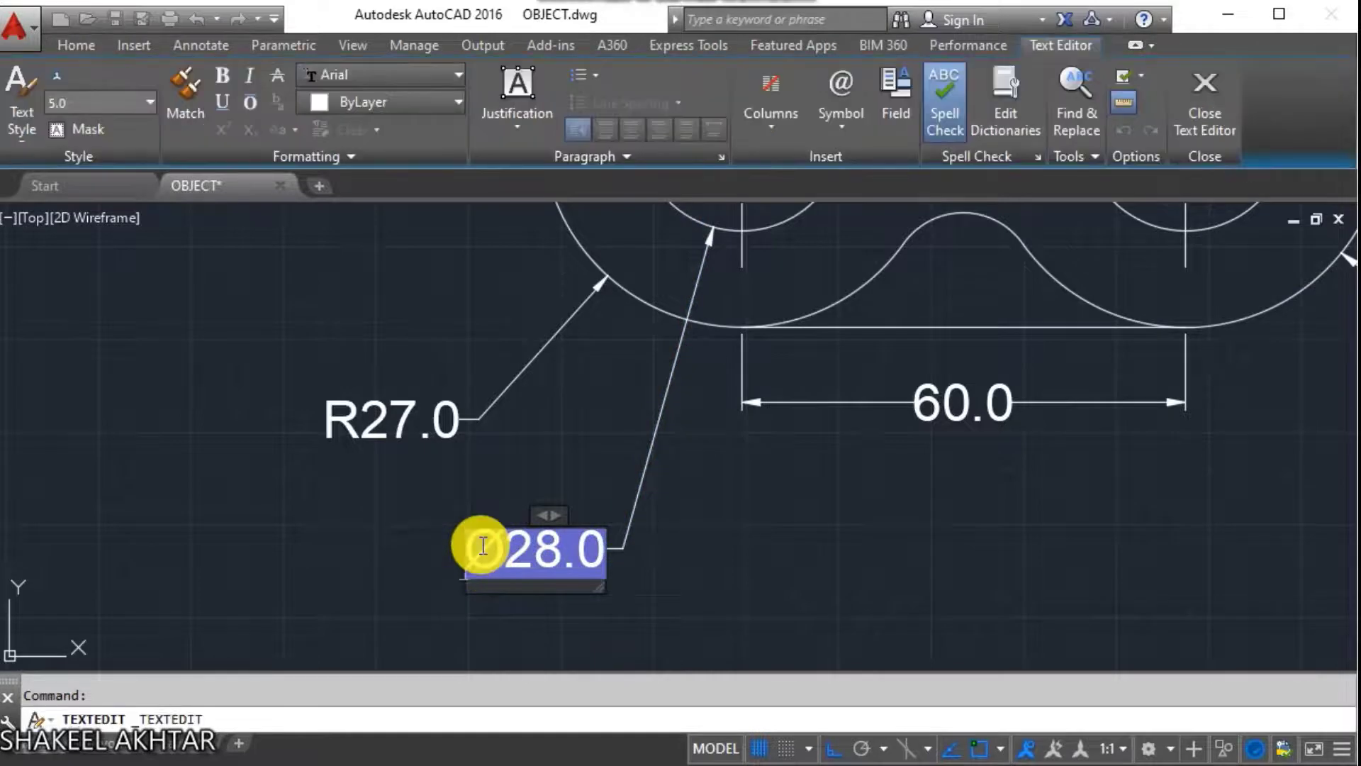
text(3X)
scroll(496, 497, up, 2)
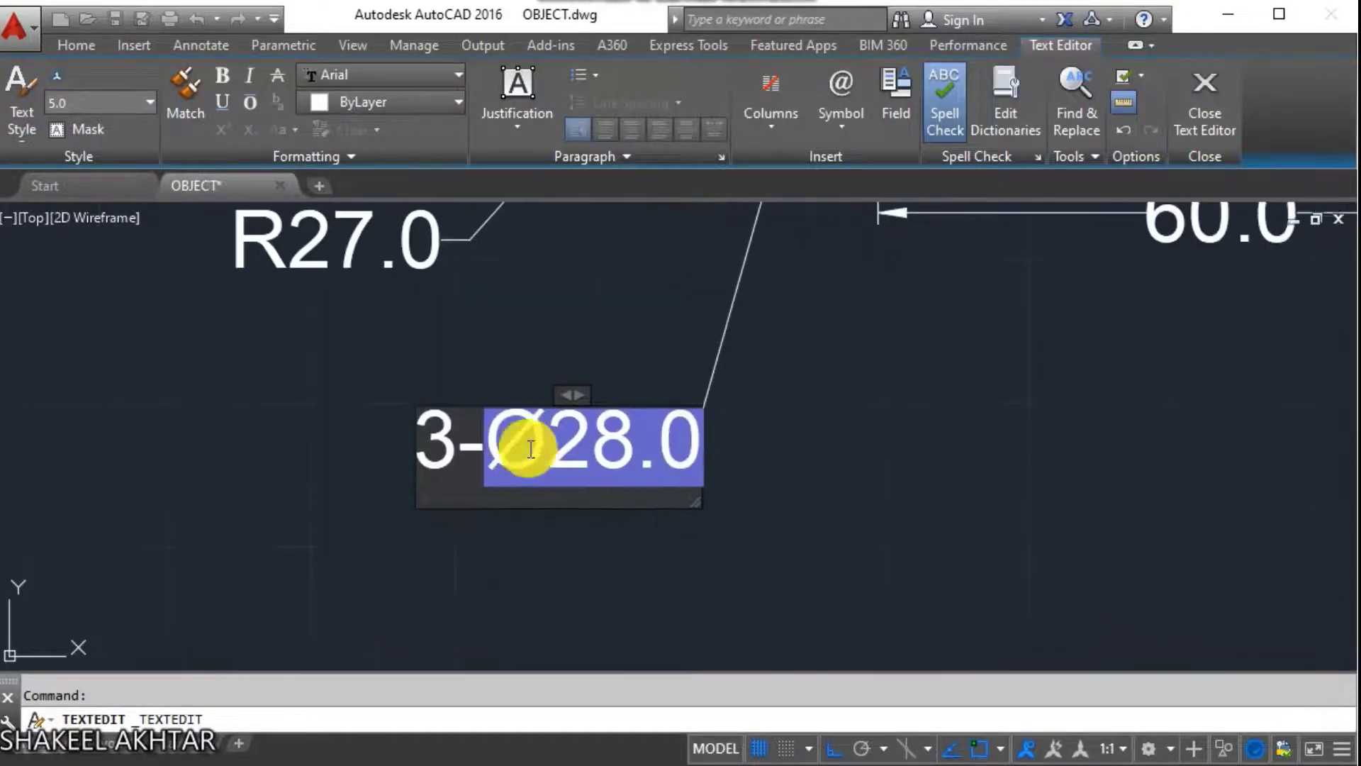
click(607, 541)
scroll(506, 539, down, 5)
scroll(507, 538, up, 5)
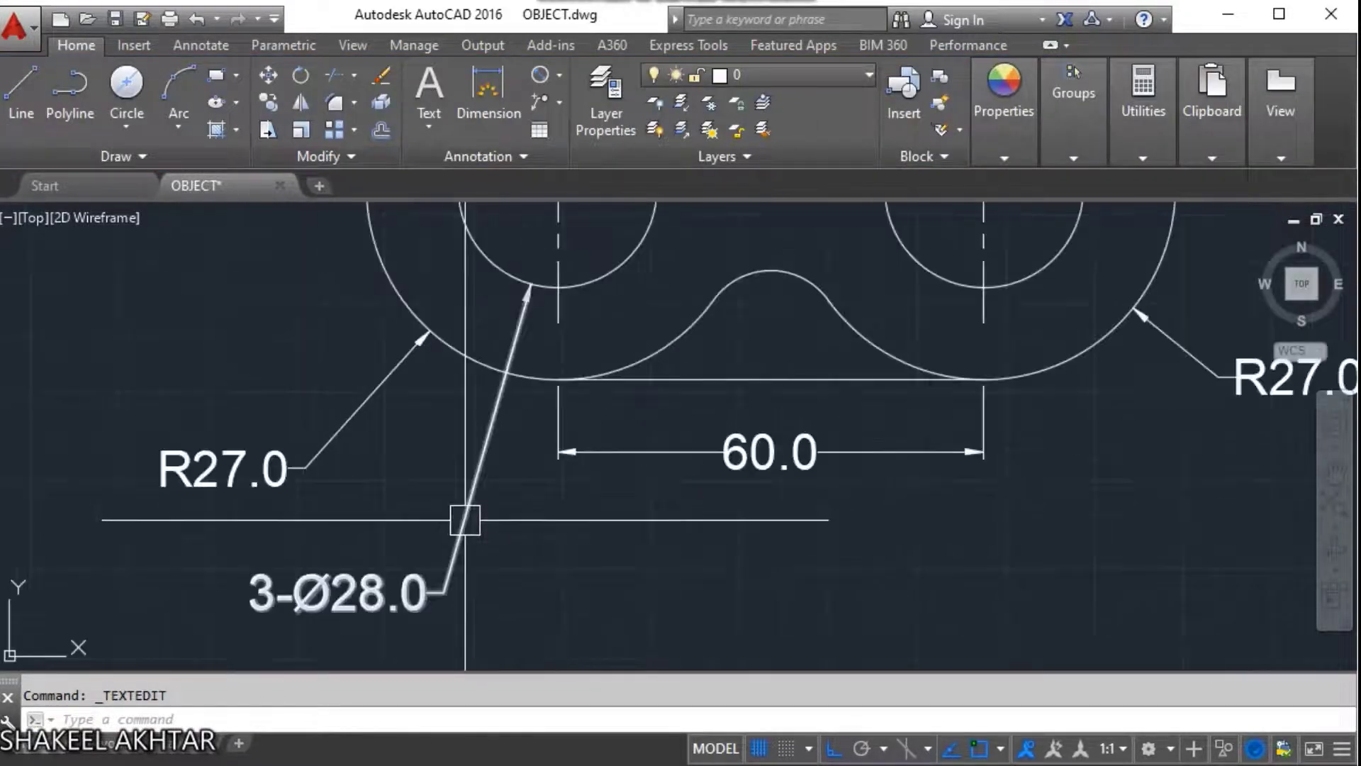
scroll(465, 517, down, 5)
scroll(581, 480, down, 2)
key(Escape)
Dimension the small centre hole with a Ø20.0 diameter dimension.
click(555, 75)
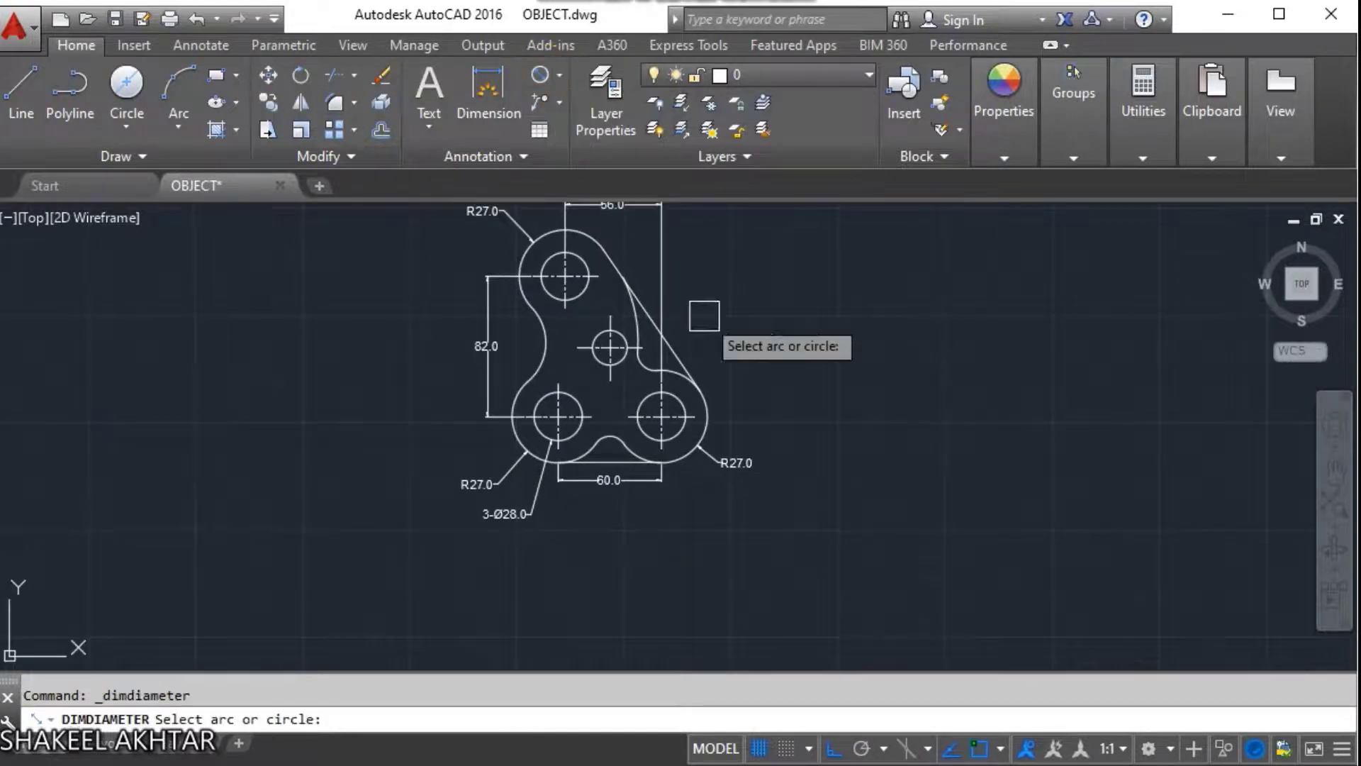
scroll(681, 355, up, 6)
click(456, 325)
middle_drag(579, 280, 634, 449)
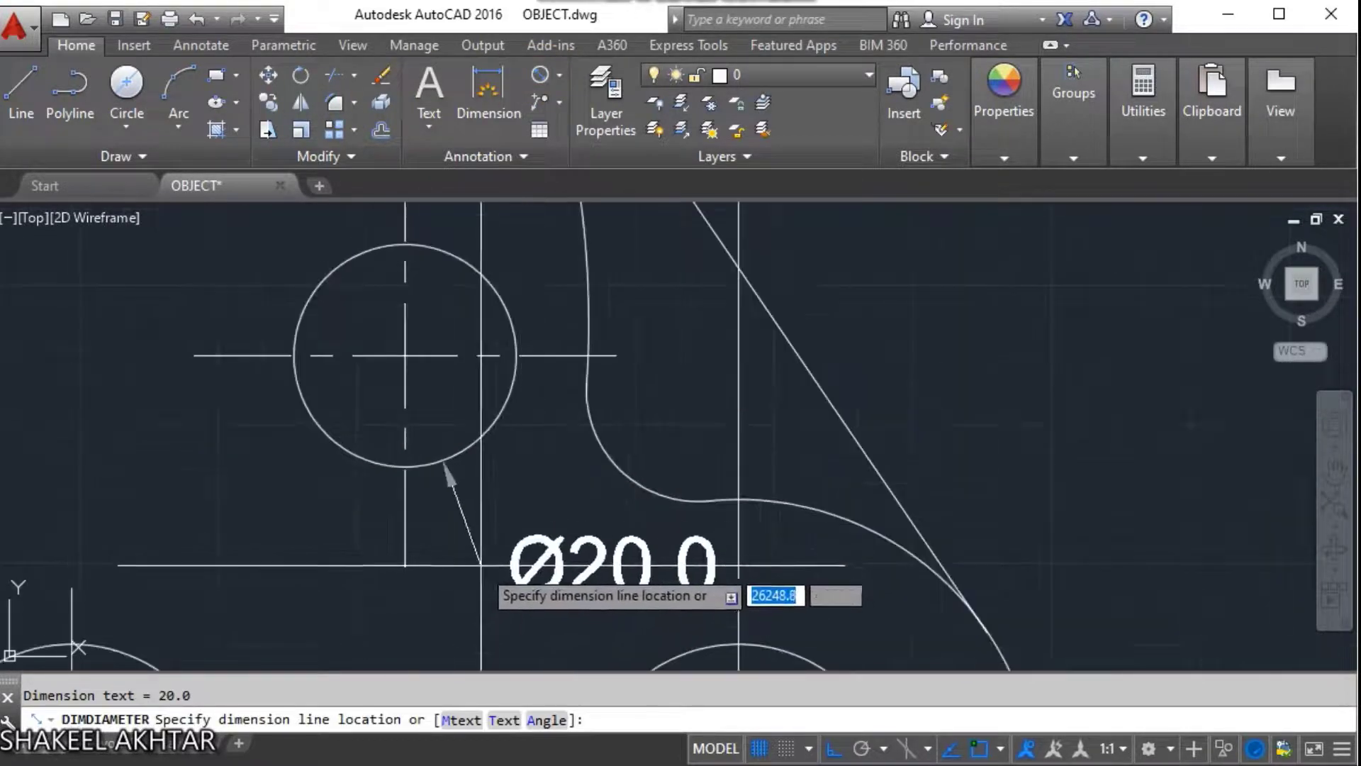
click(500, 560)
scroll(500, 560, down, 4)
key(Escape)
Add an R10.0 radius dimension to the small fillet arc beside the hole.
scroll(496, 568, up, 4)
key(Return)
click(500, 587)
key(Escape)
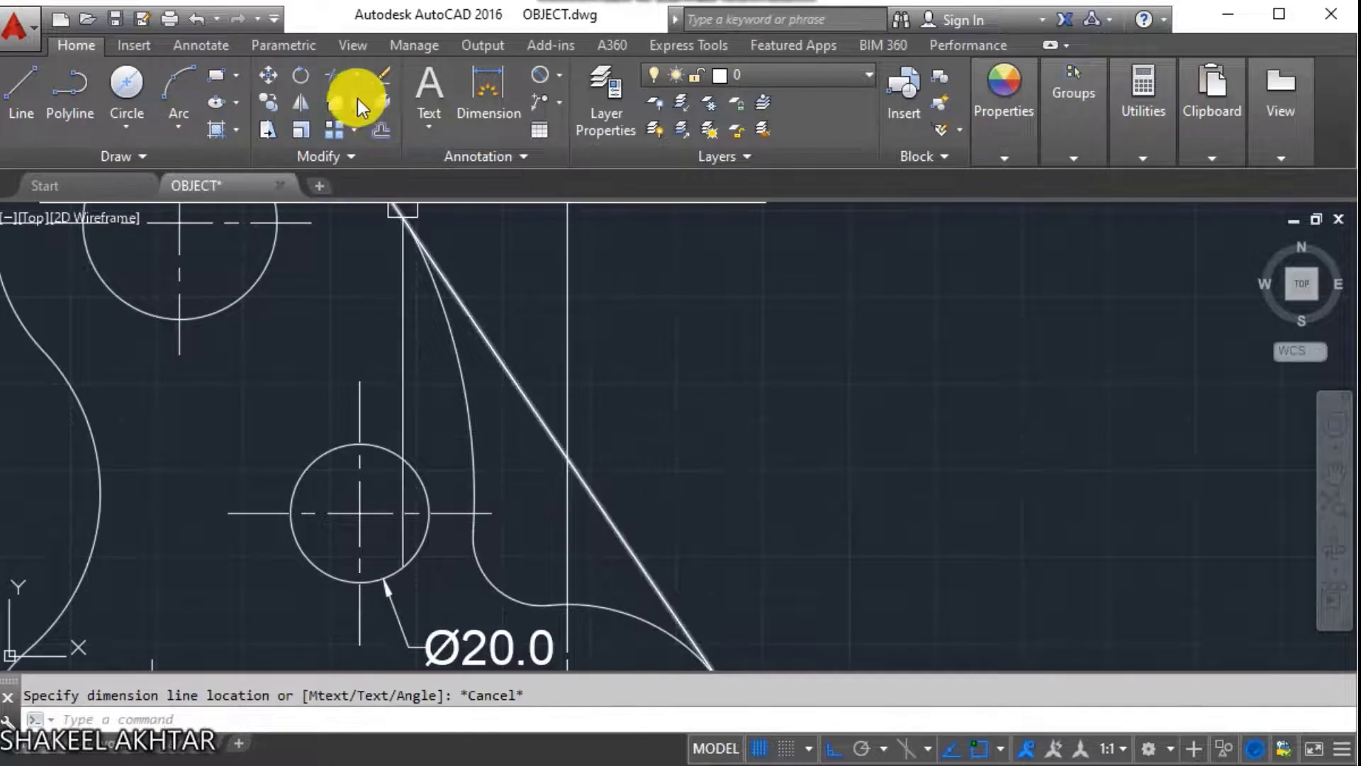
click(557, 75)
click(616, 290)
click(489, 567)
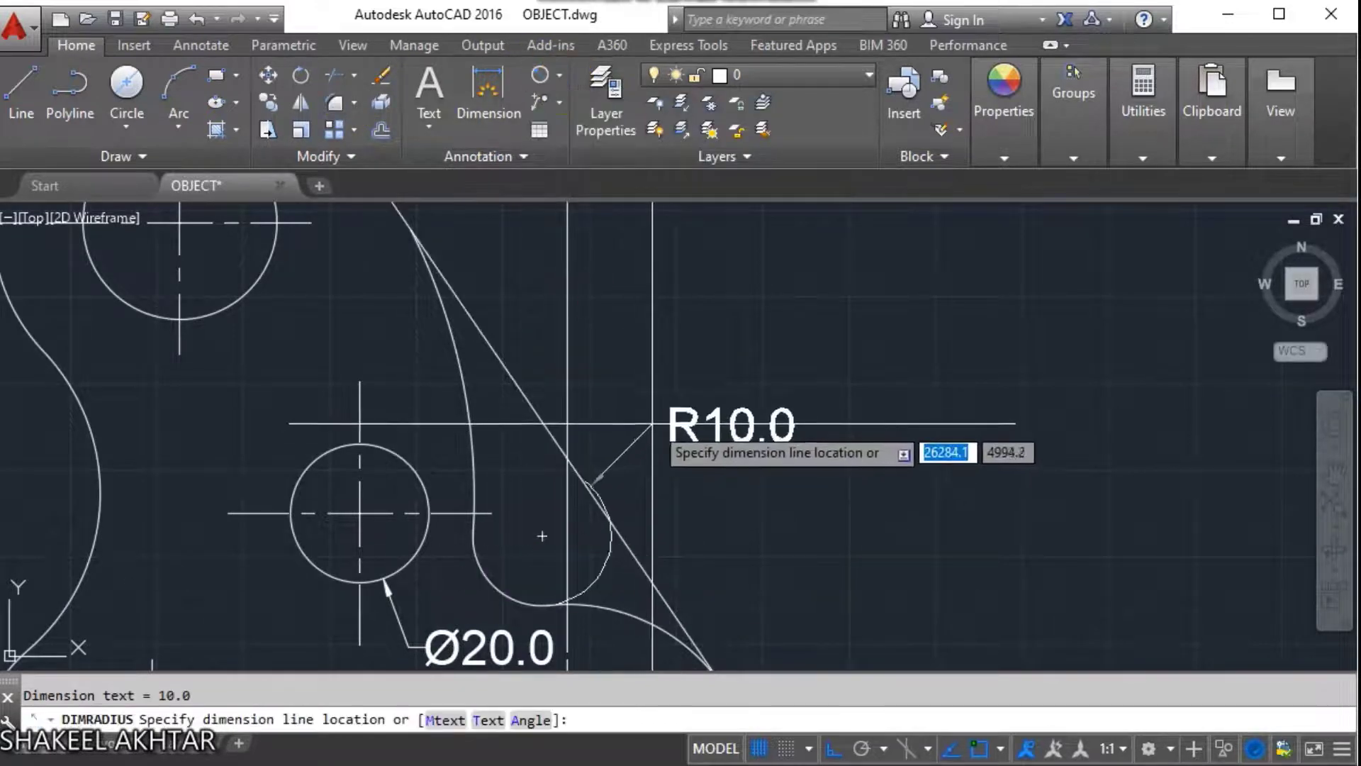
middle_drag(308, 624, 444, 477)
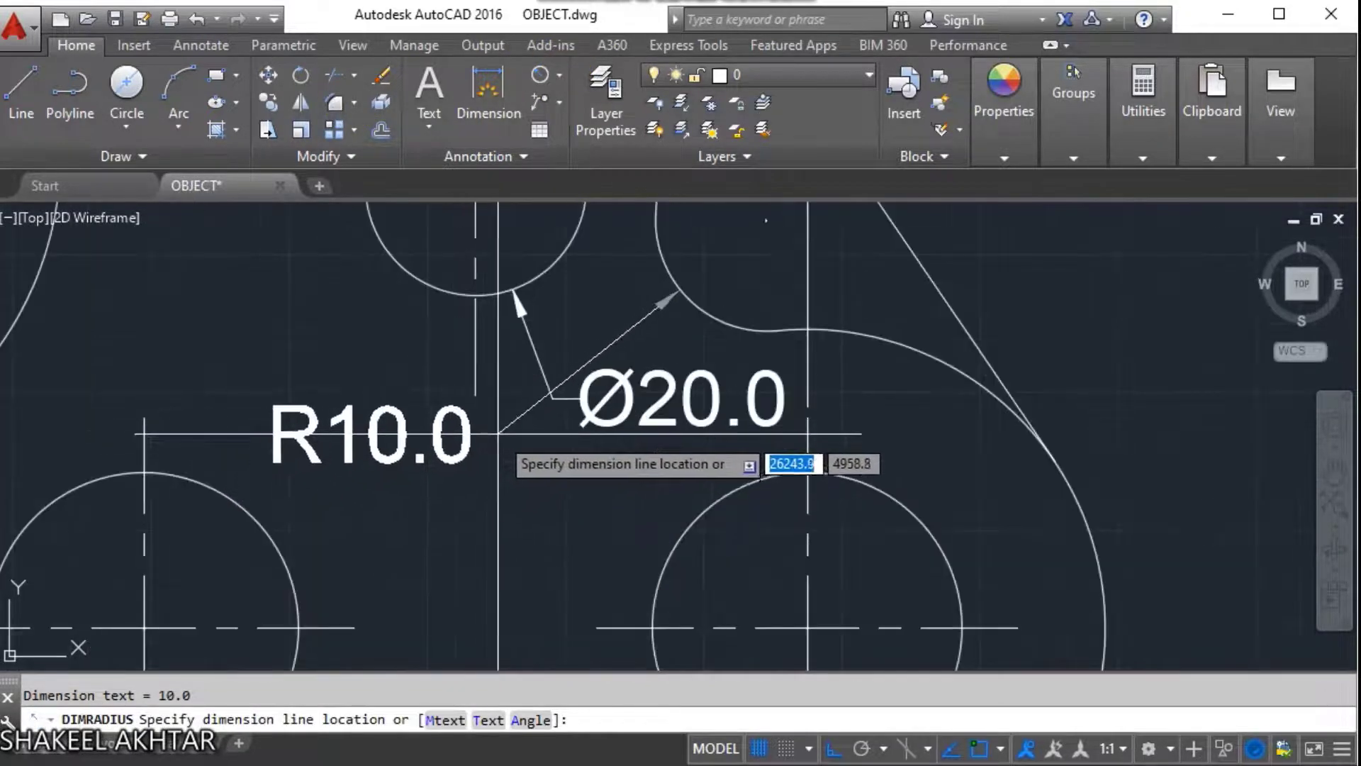
click(468, 428)
key(Escape)
Add an R30.0 radius dimension to the concave arc on the left.
scroll(471, 470, down, 5)
key(Return)
click(485, 383)
scroll(434, 358, up, 5)
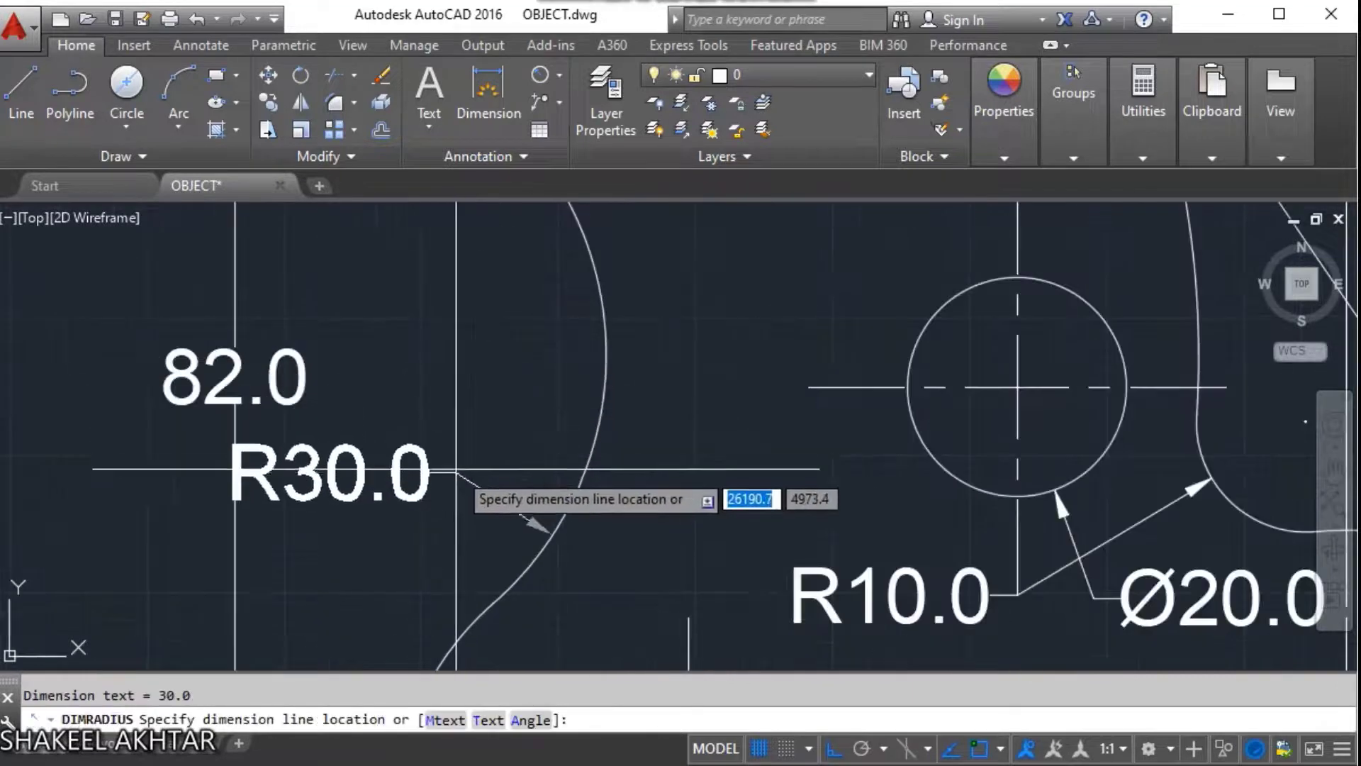
click(496, 270)
scroll(568, 405, down, 3)
Add an R84.0 radius dimension to the long right-side arc.
key(Return)
scroll(814, 388, up, 3)
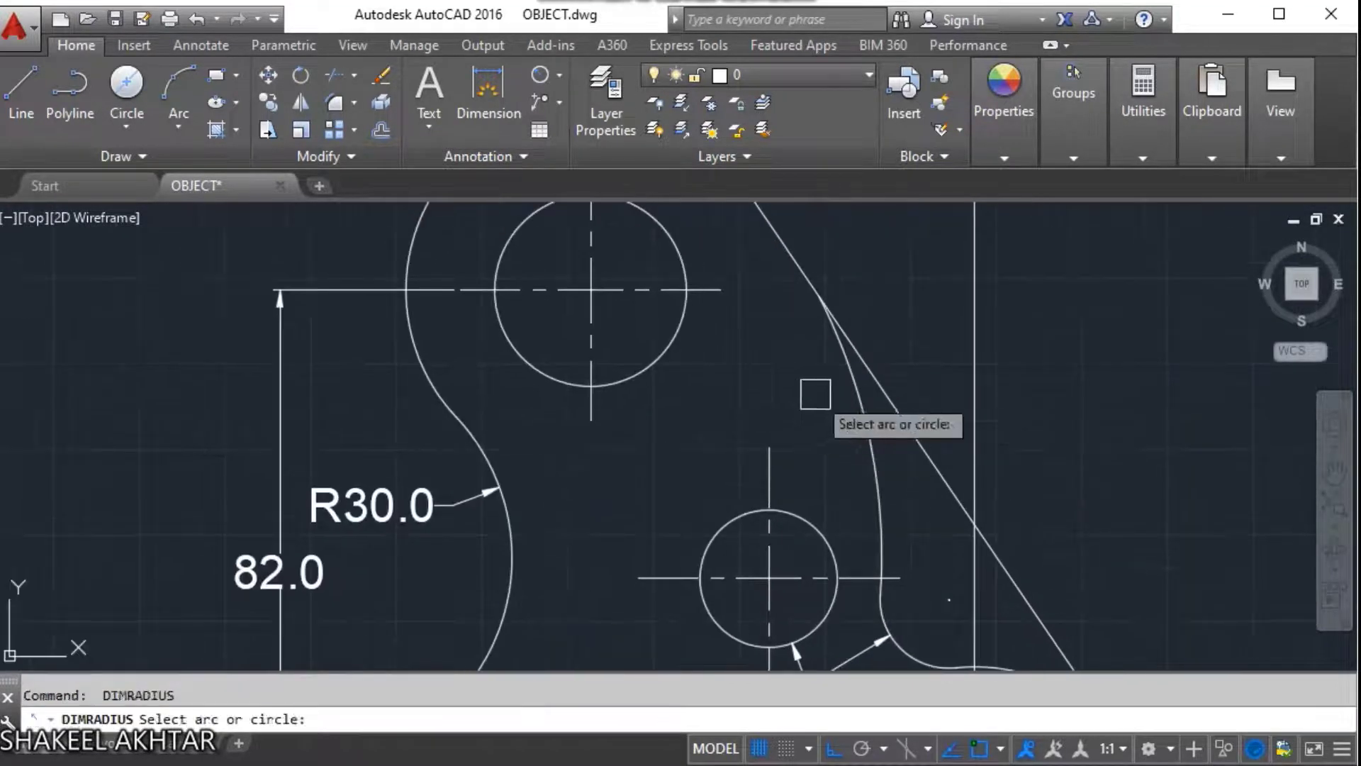
click(814, 389)
scroll(455, 624, up, 3)
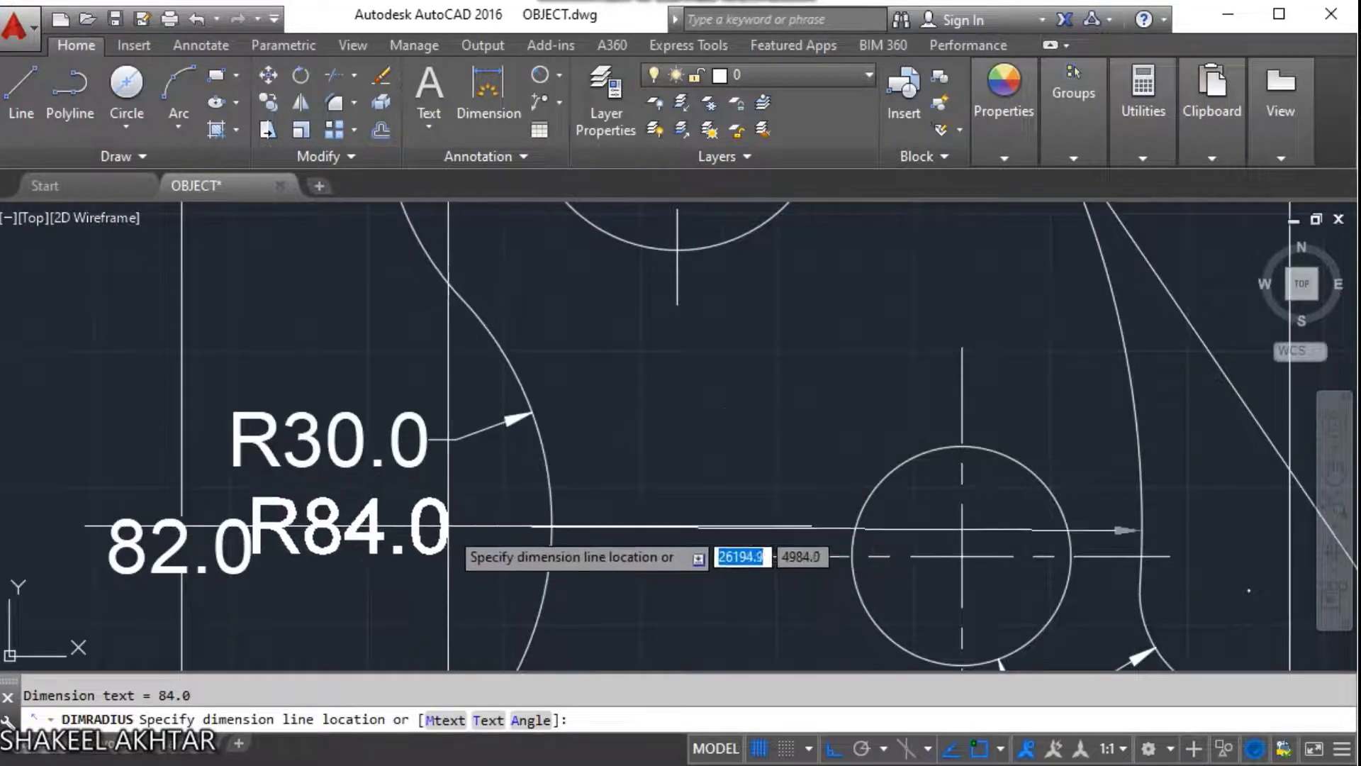
click(839, 336)
scroll(942, 405, down, 2)
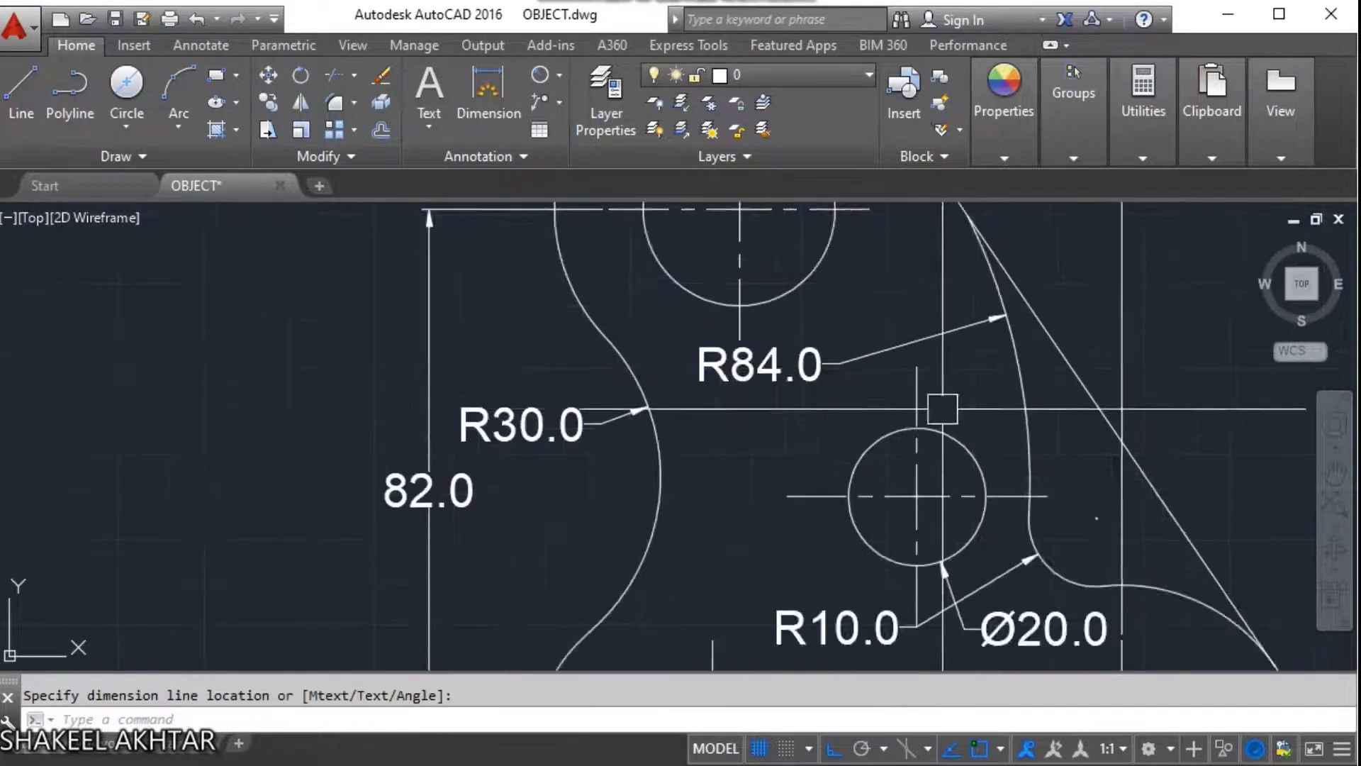
scroll(659, 562, down, 2)
scroll(560, 475, up, 5)
Reposition the Ø20.0 dimension label.
click(674, 426)
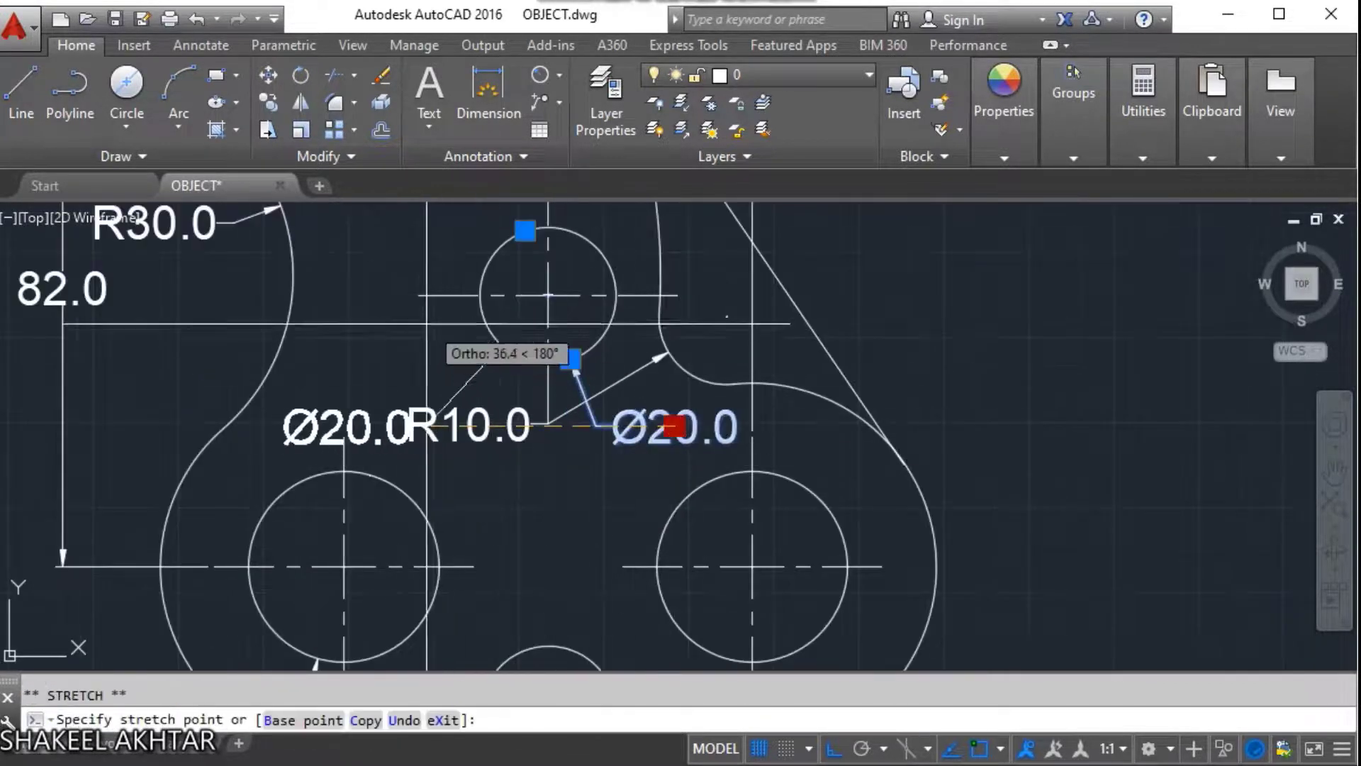
scroll(431, 445, up, 2)
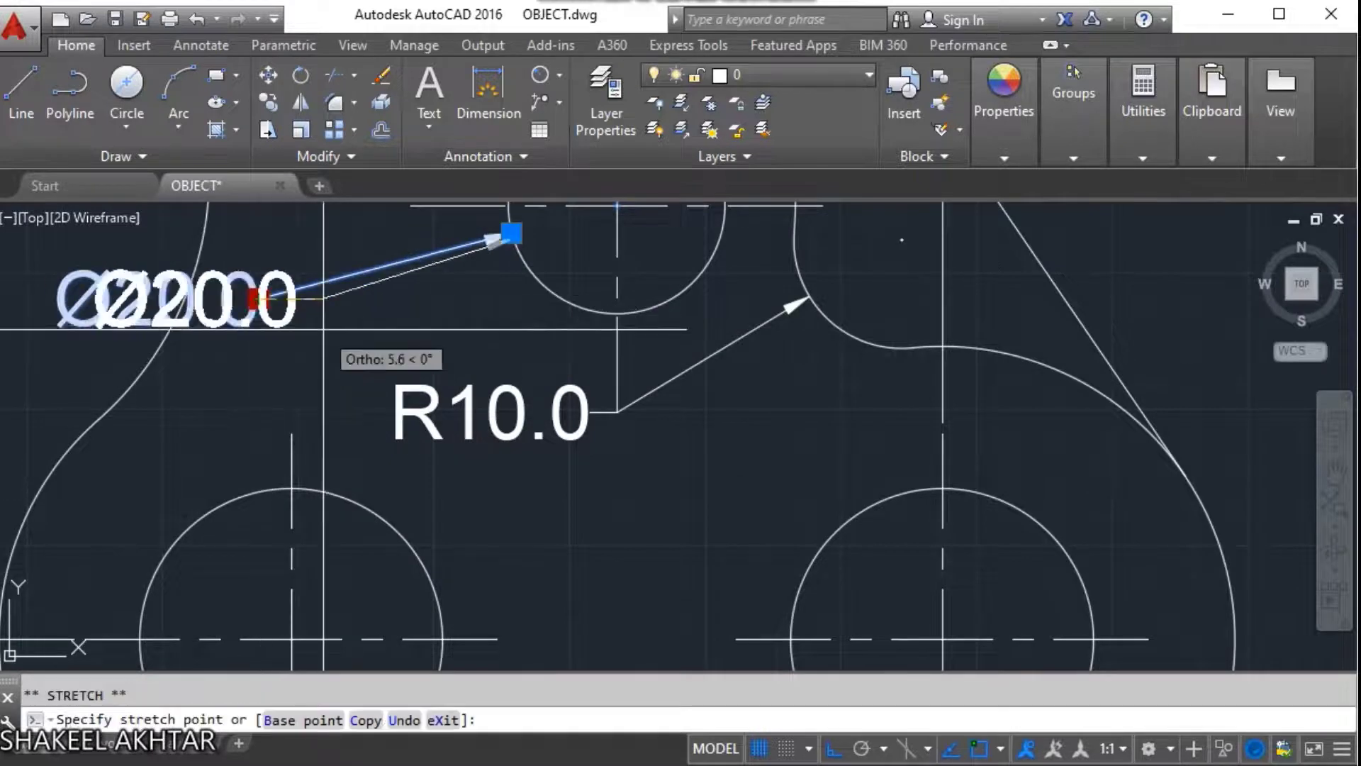
key(Escape)
scroll(693, 638, down, 4)
Save the drawing with Ctrl+S.
scroll(602, 482, down, 2)
scroll(638, 510, up, 4)
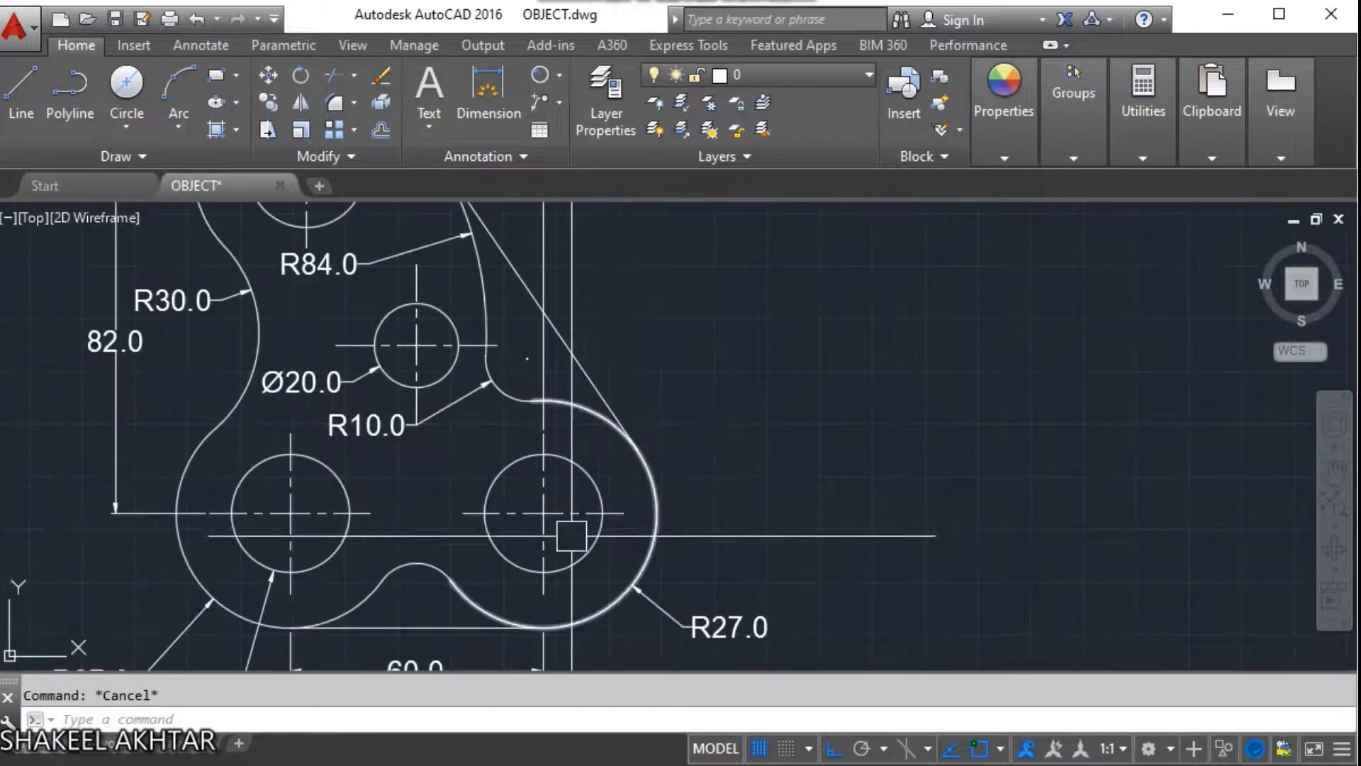
scroll(380, 502, down, 2)
key(ctrl+s)
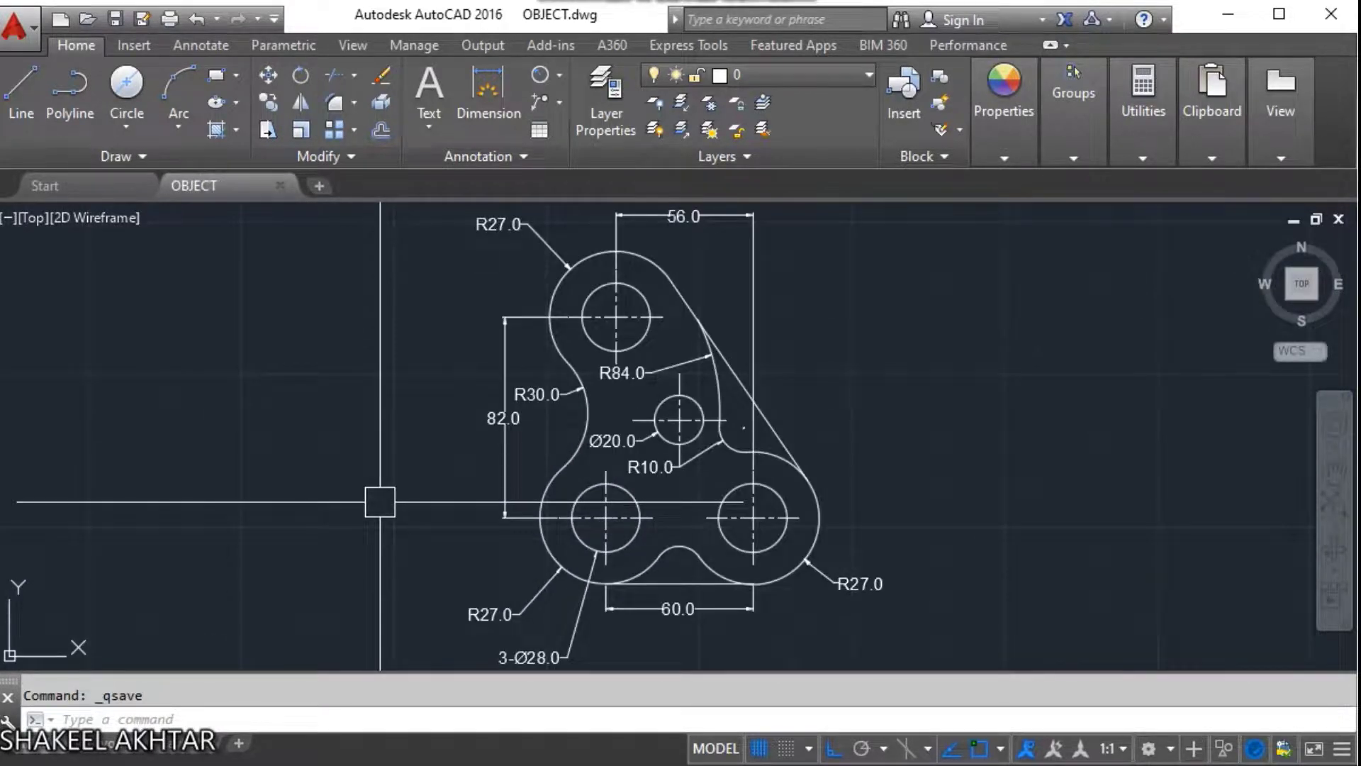